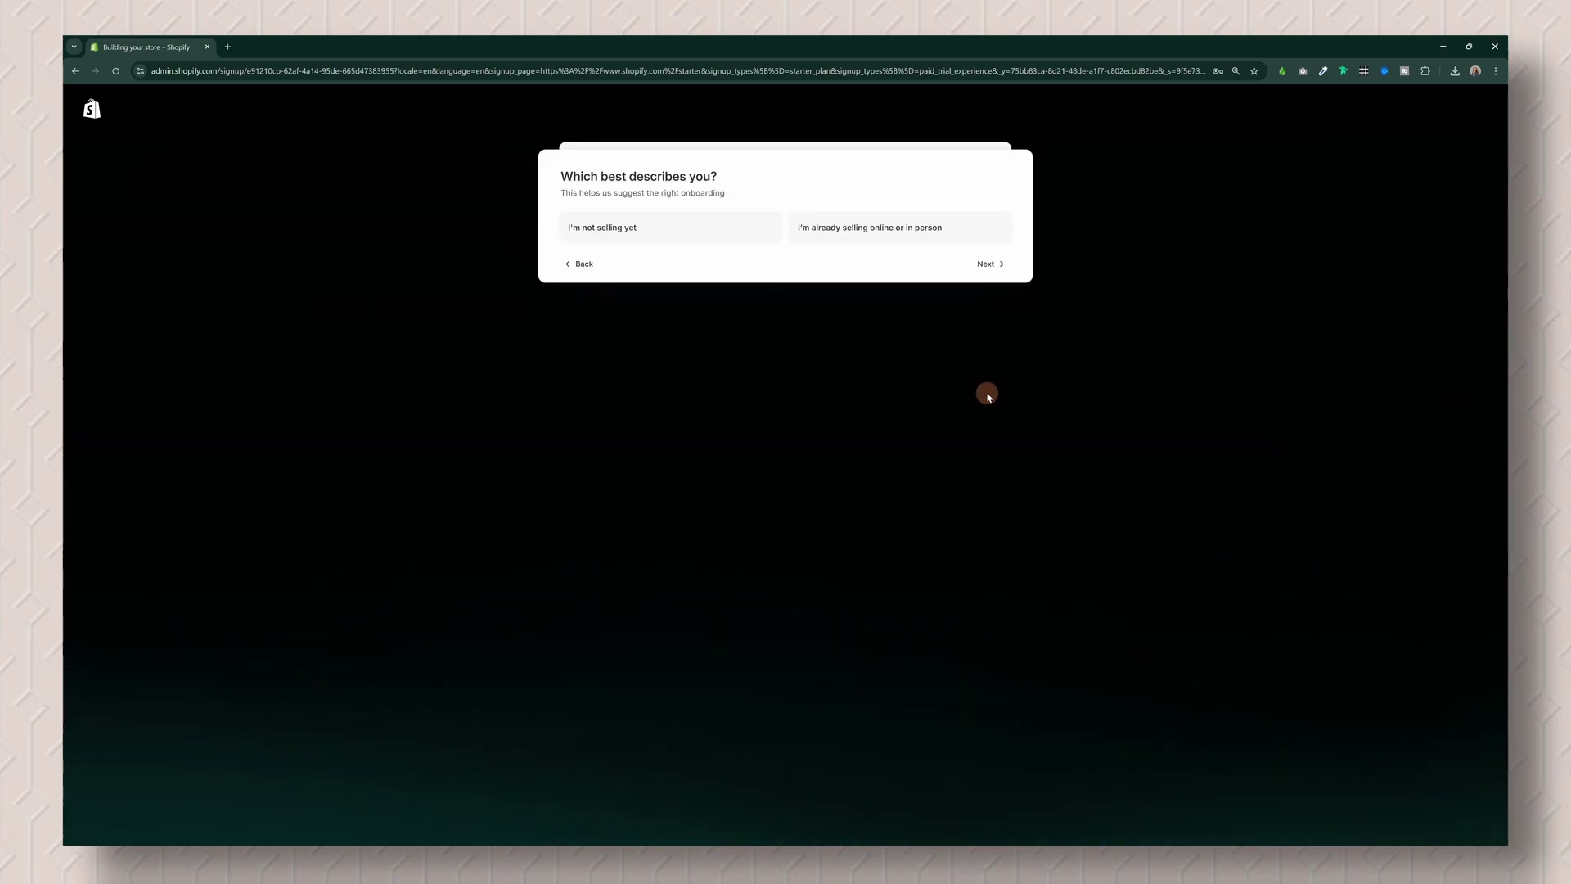
Step: Answer onboarding as not selling yet with own-made products, start the Starter trial, and defer payment
click(647, 232)
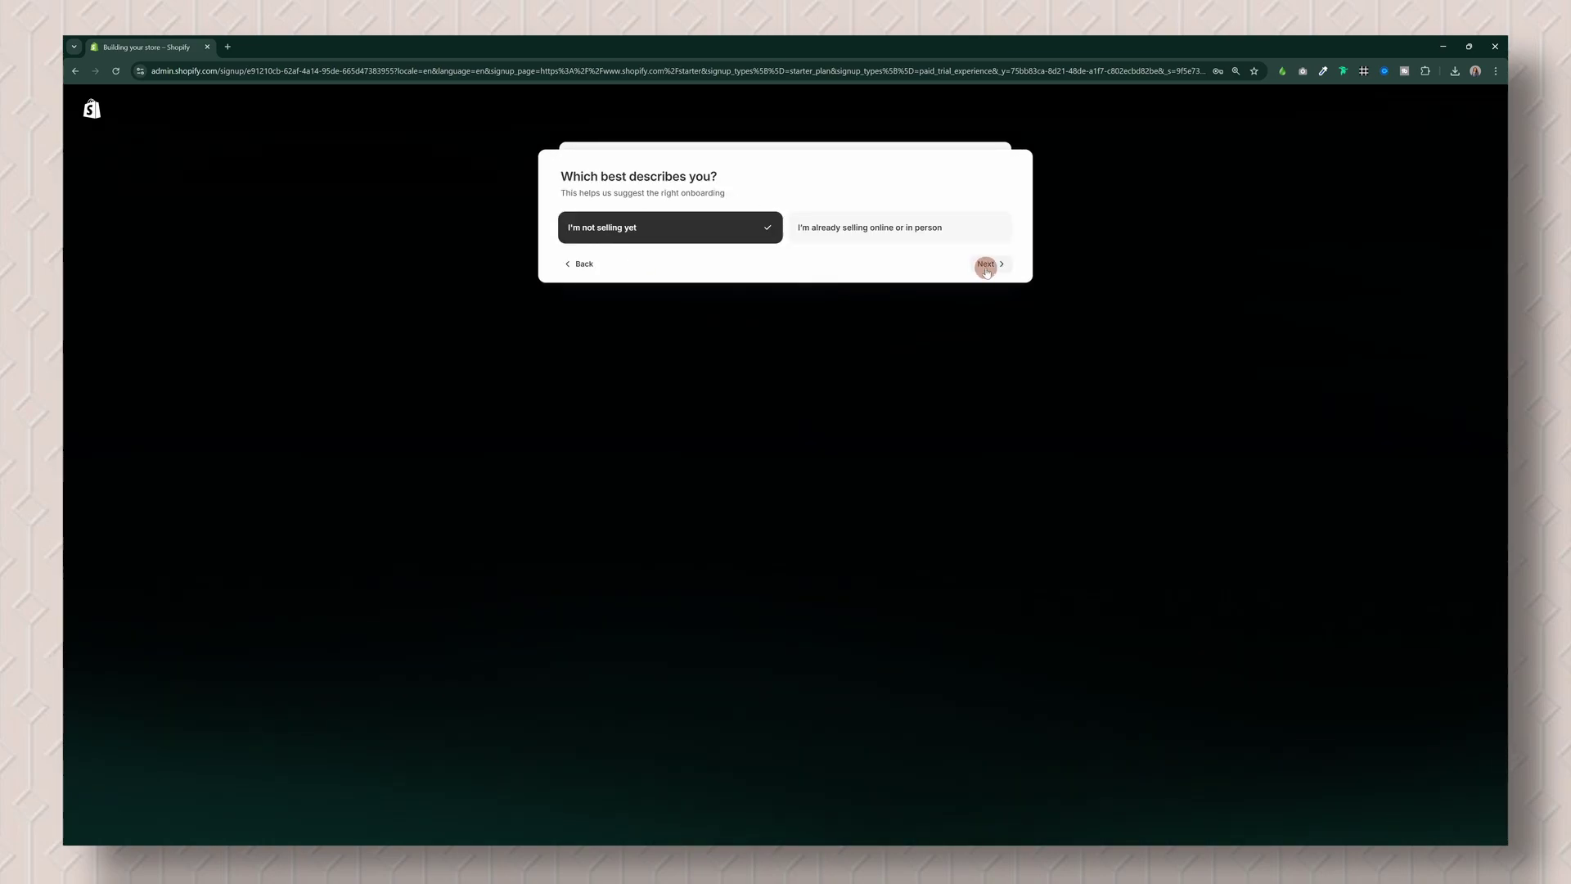
click(986, 266)
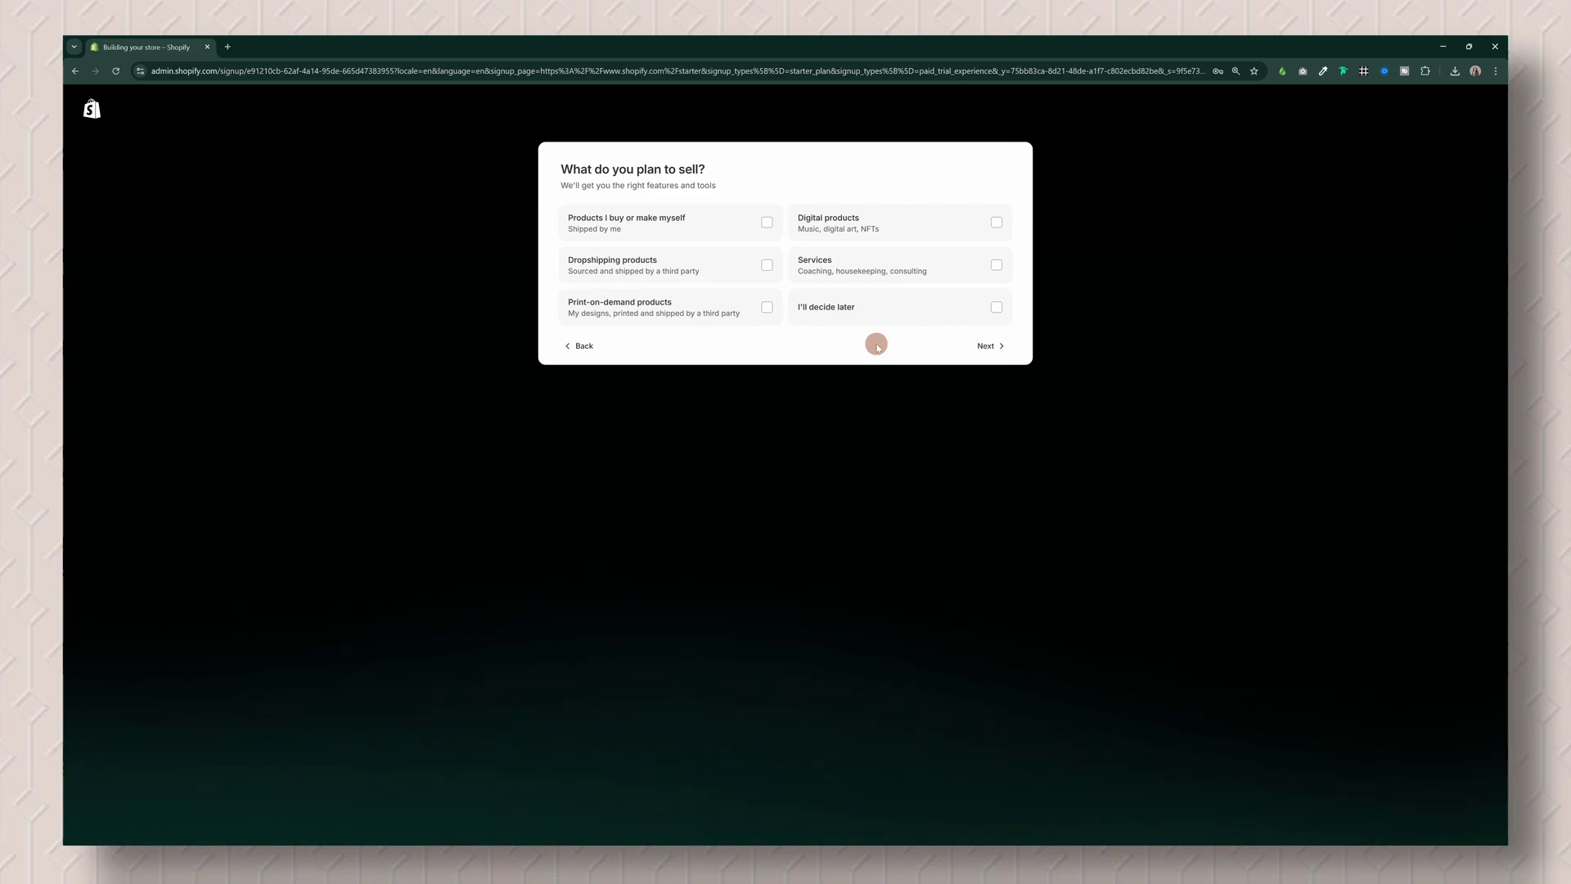
click(671, 222)
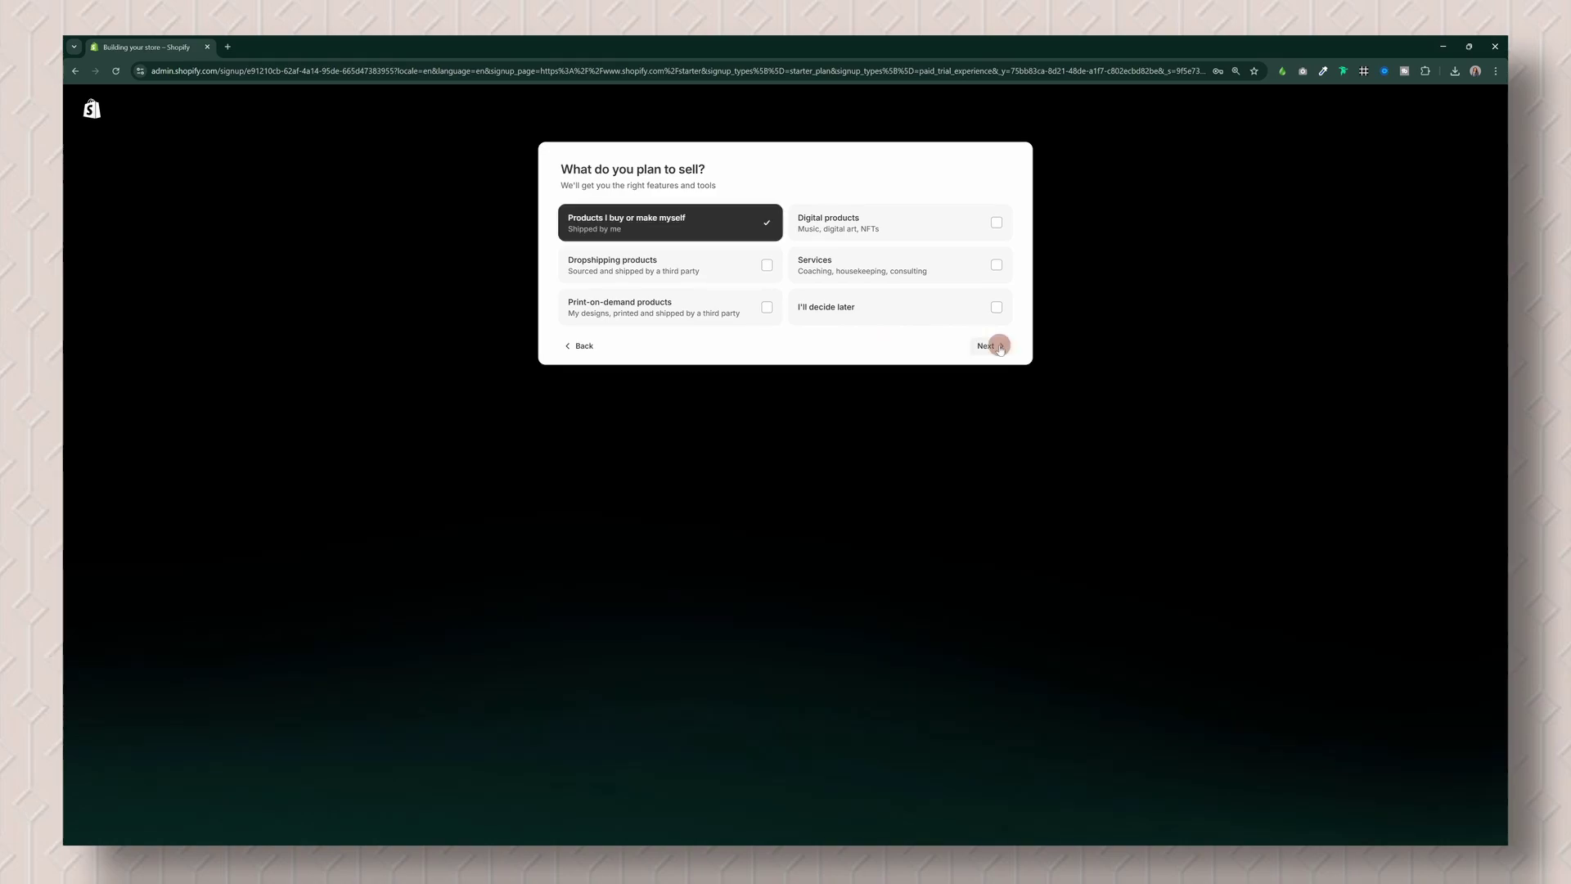
click(999, 346)
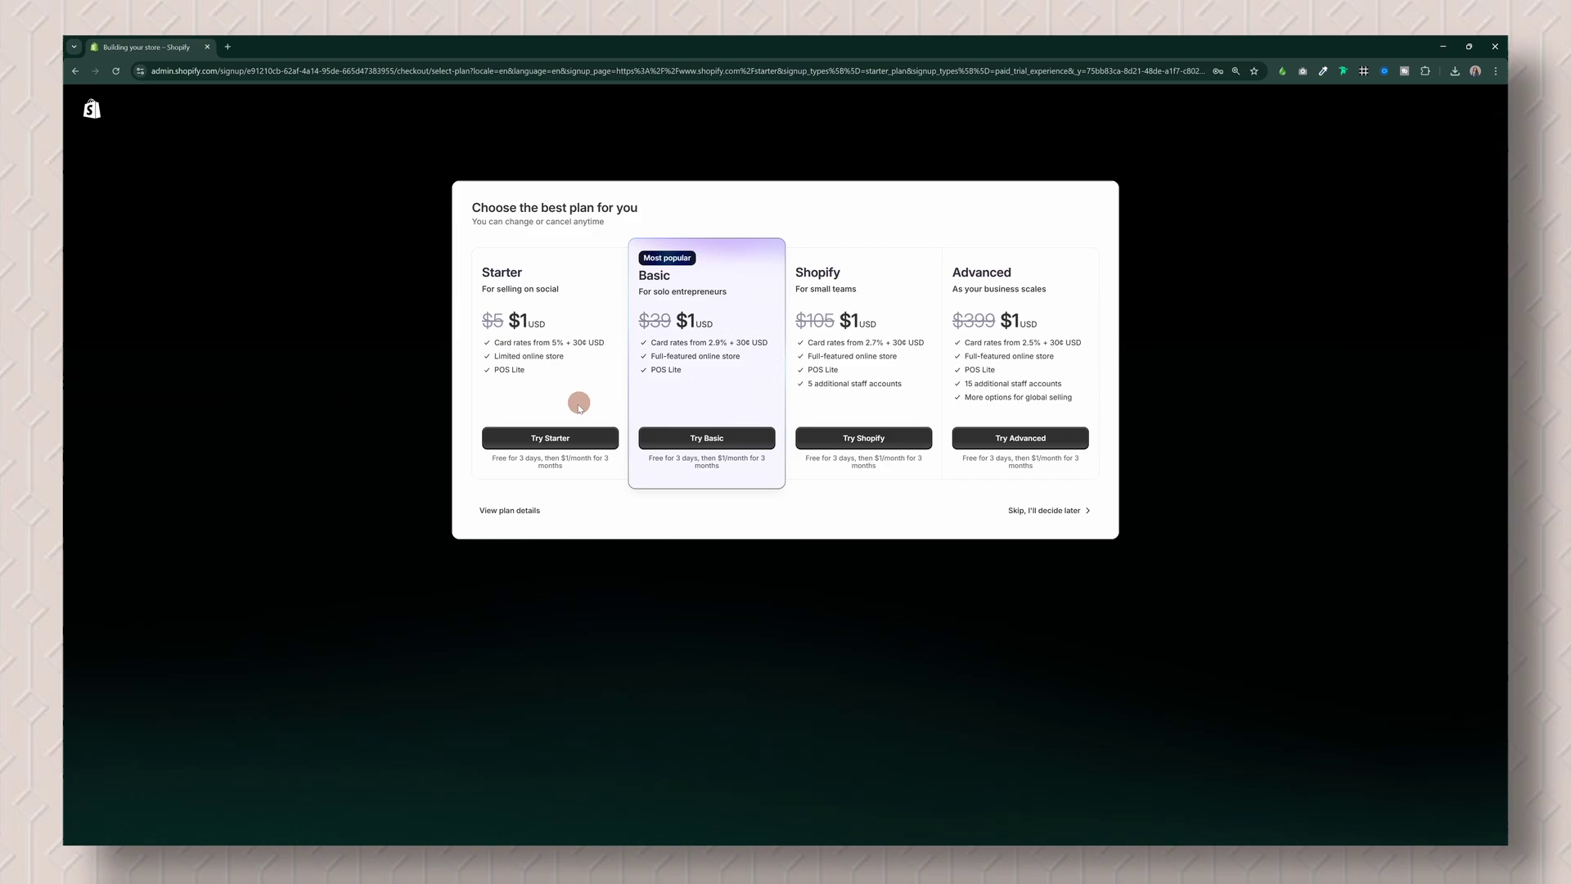
click(553, 439)
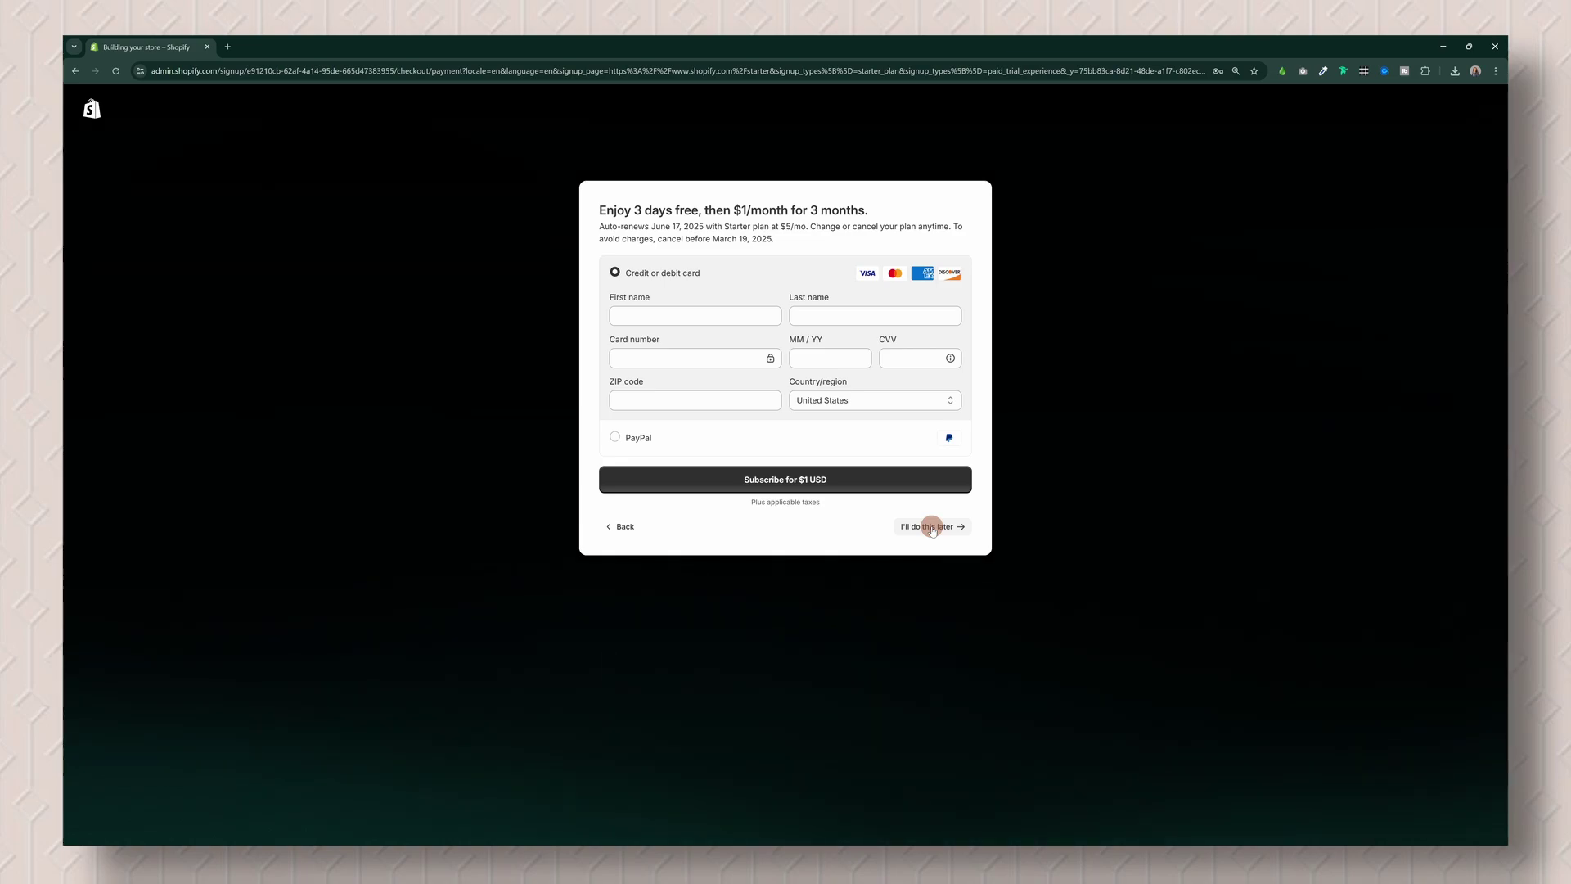
click(932, 528)
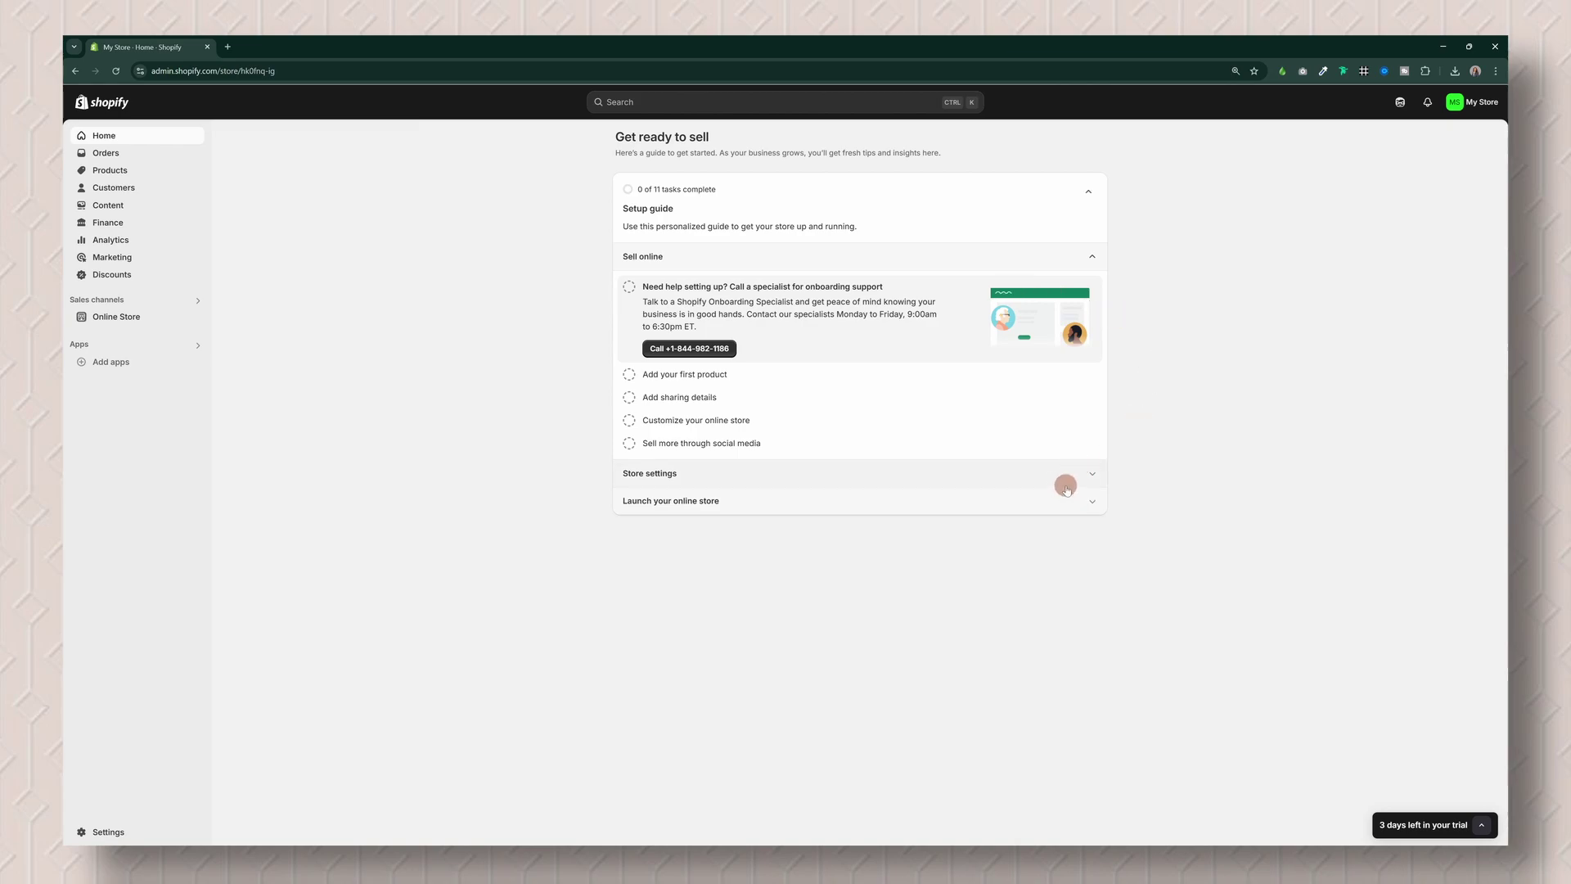
Step: Expand the Store settings, Launch your online store and Sell online guide tasks, then view Online Store themes
click(1098, 478)
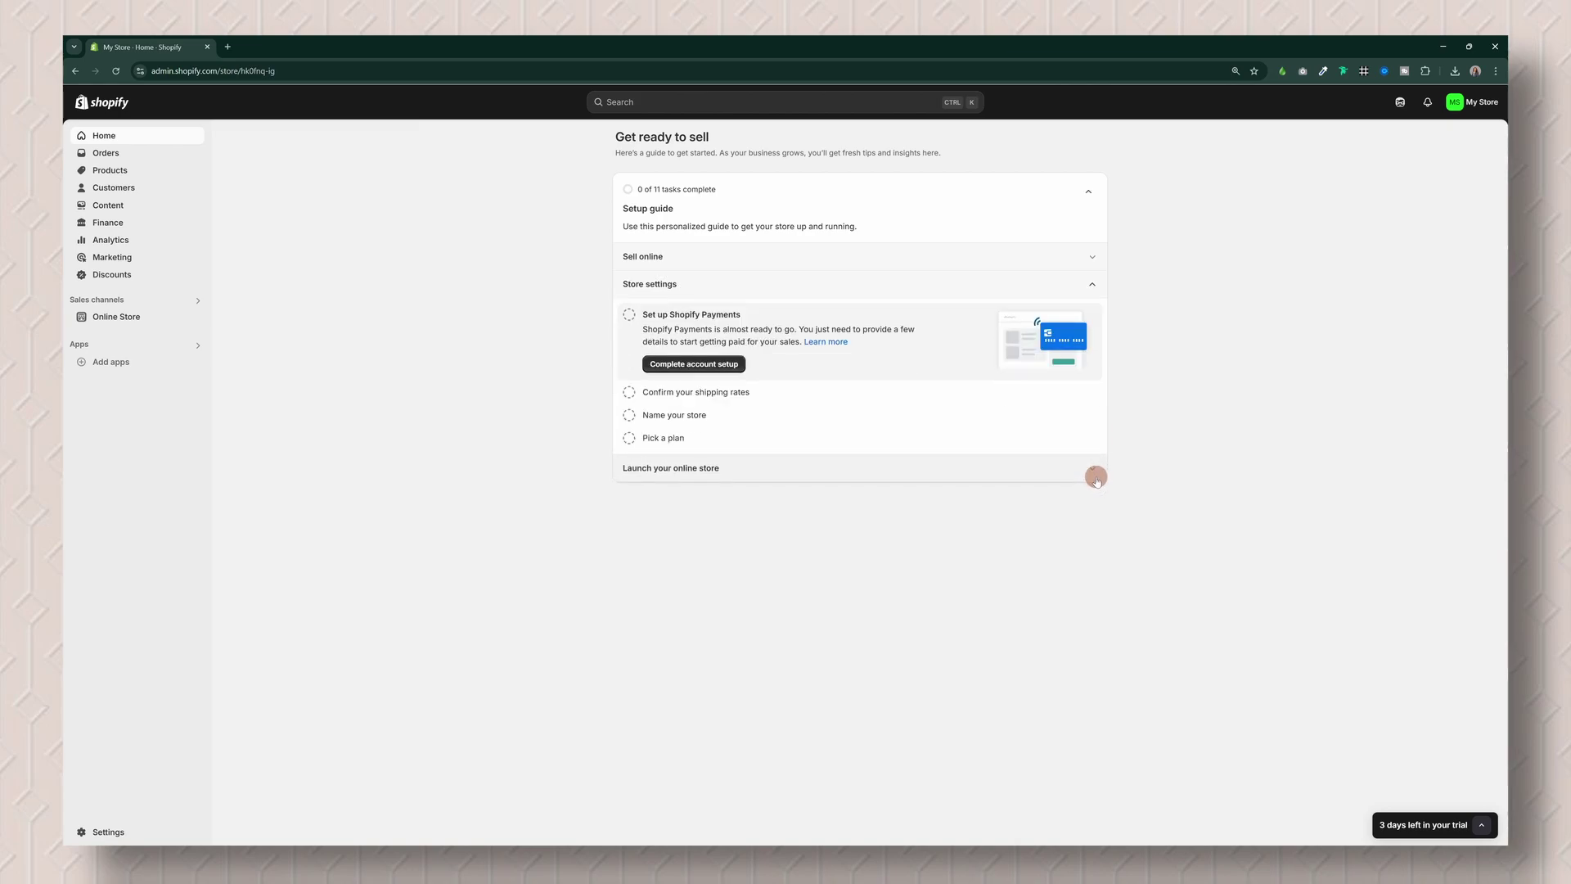
click(1098, 478)
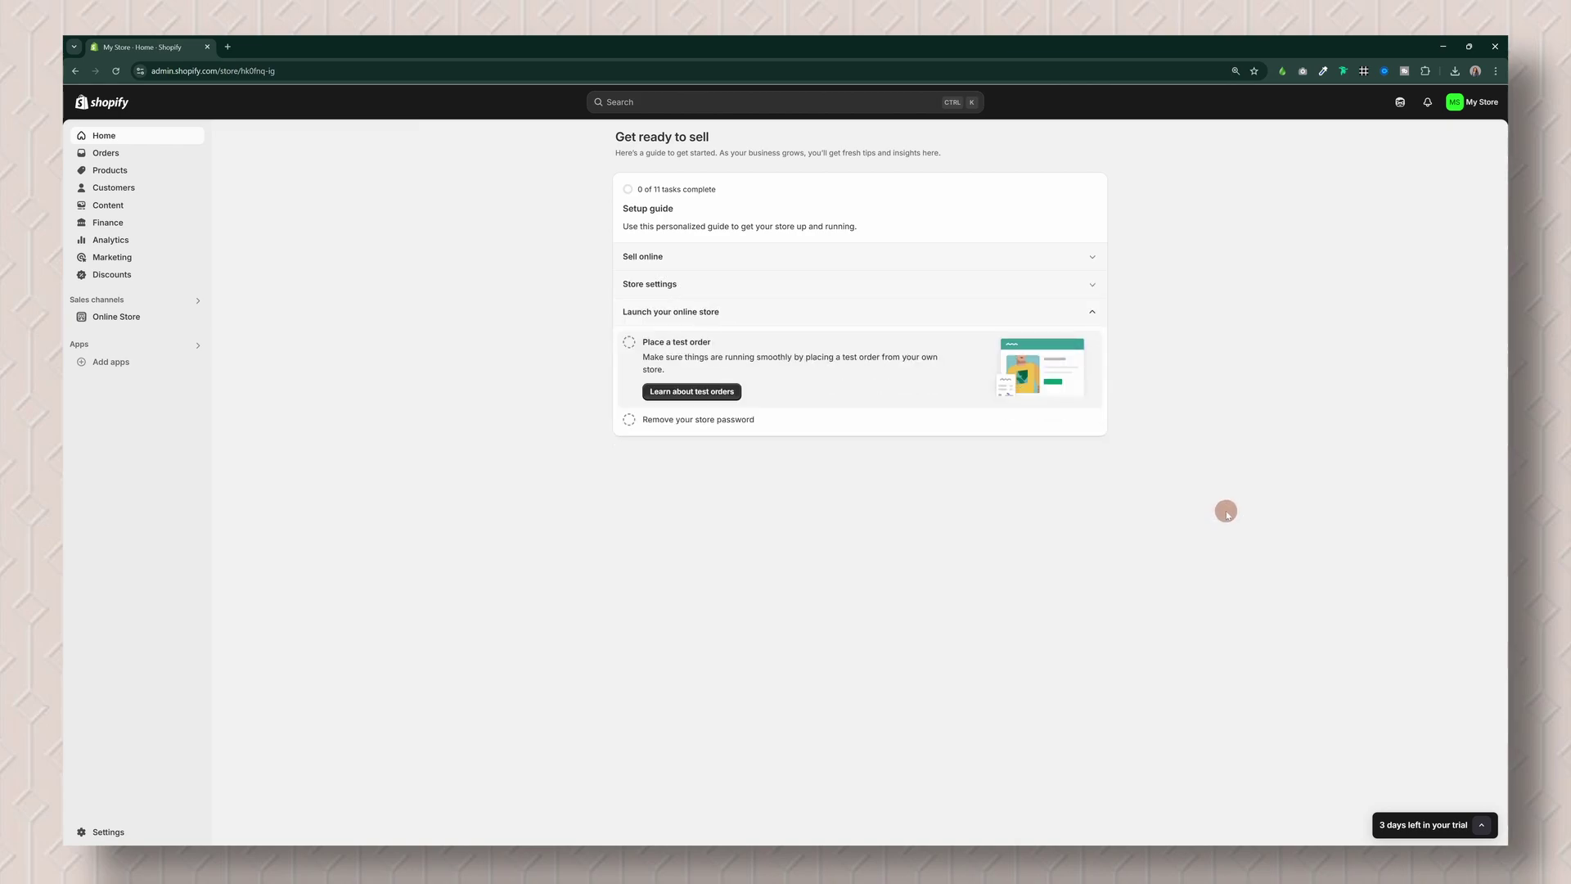
click(1104, 261)
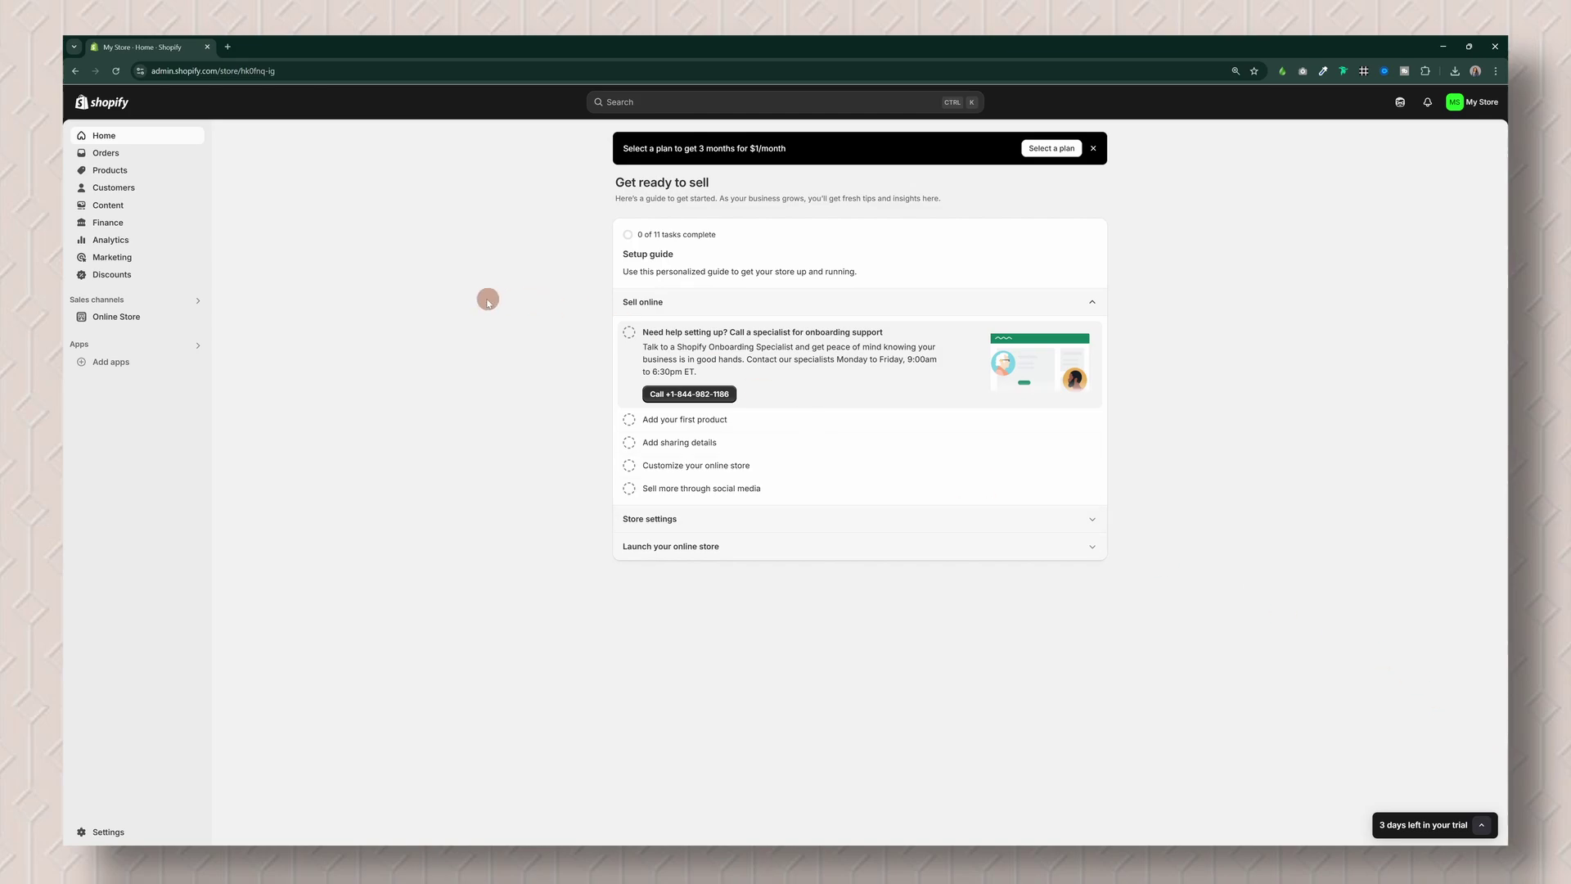
click(152, 323)
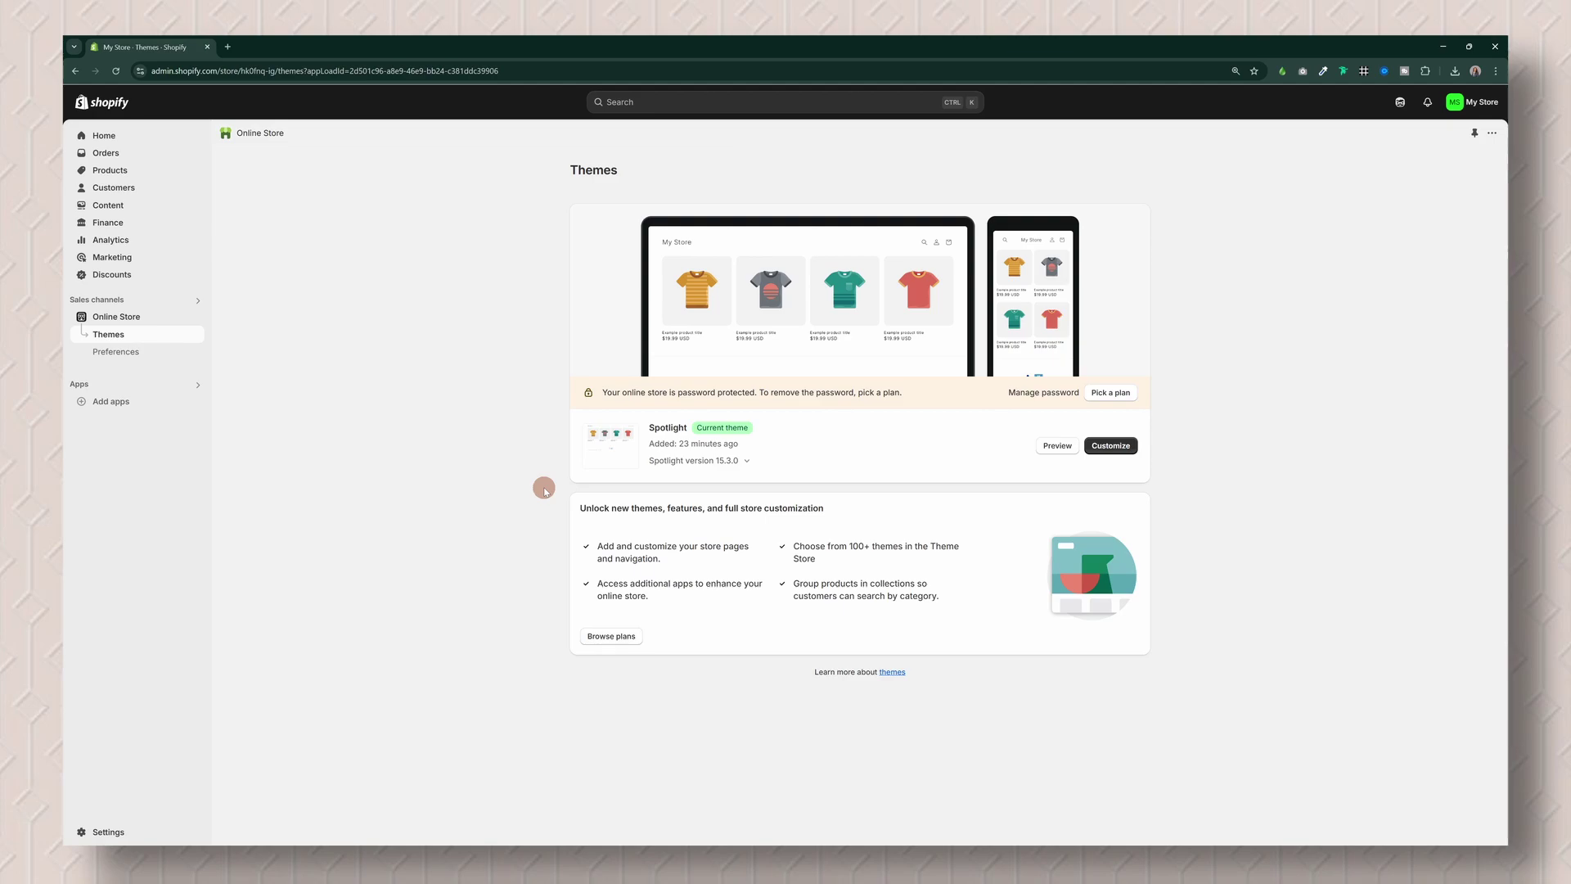
Step: Check the Spotlight theme version, upload the seven hat, logo, favicon and banner images to Files, then open Products
click(747, 463)
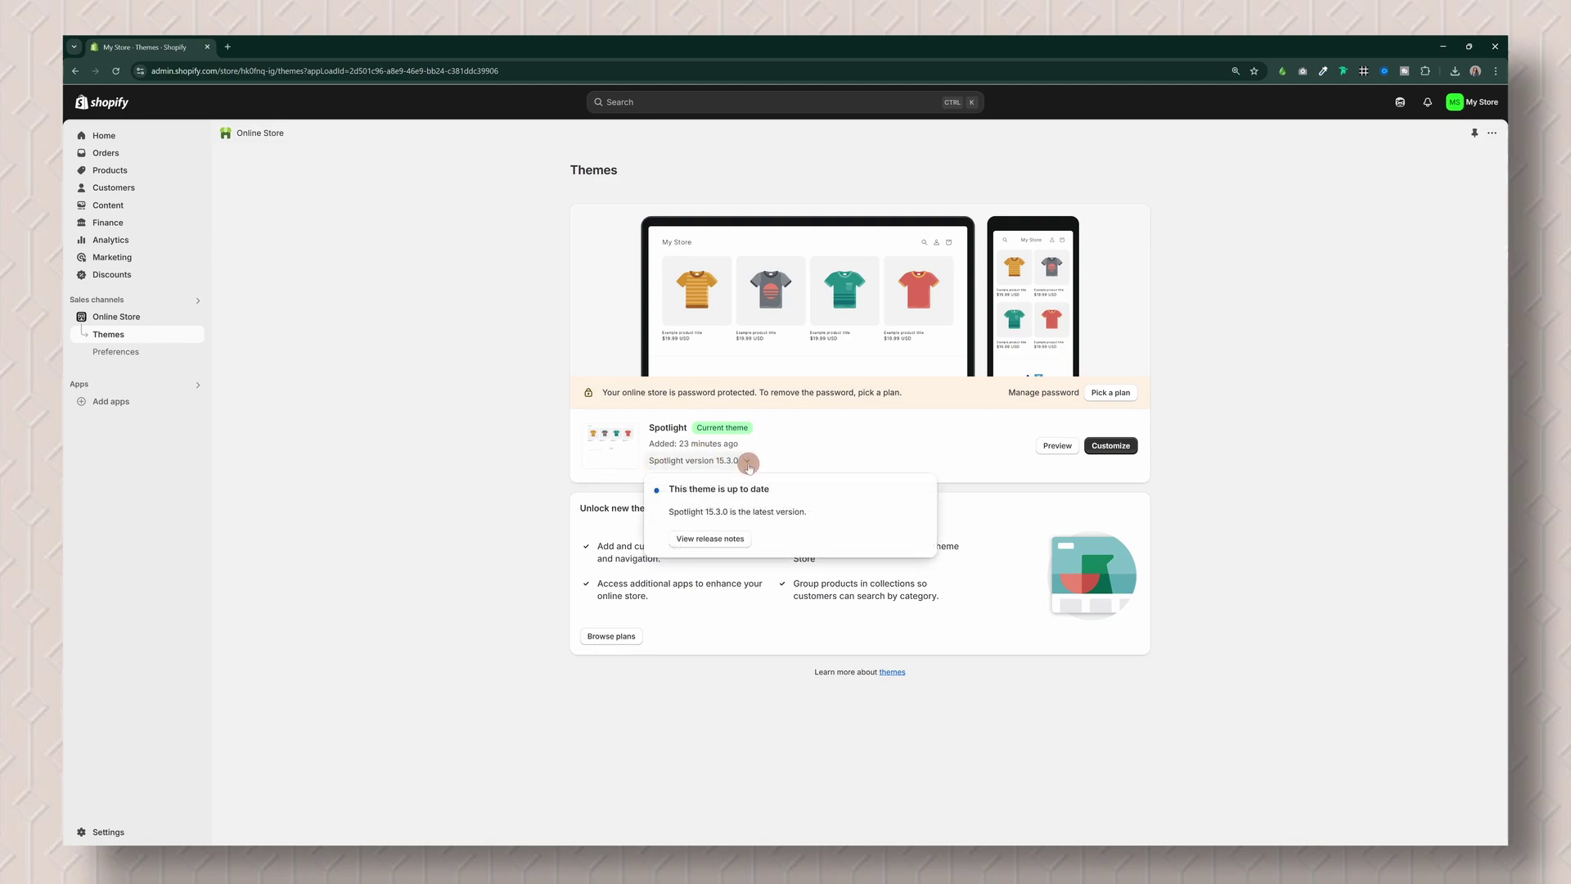
click(901, 459)
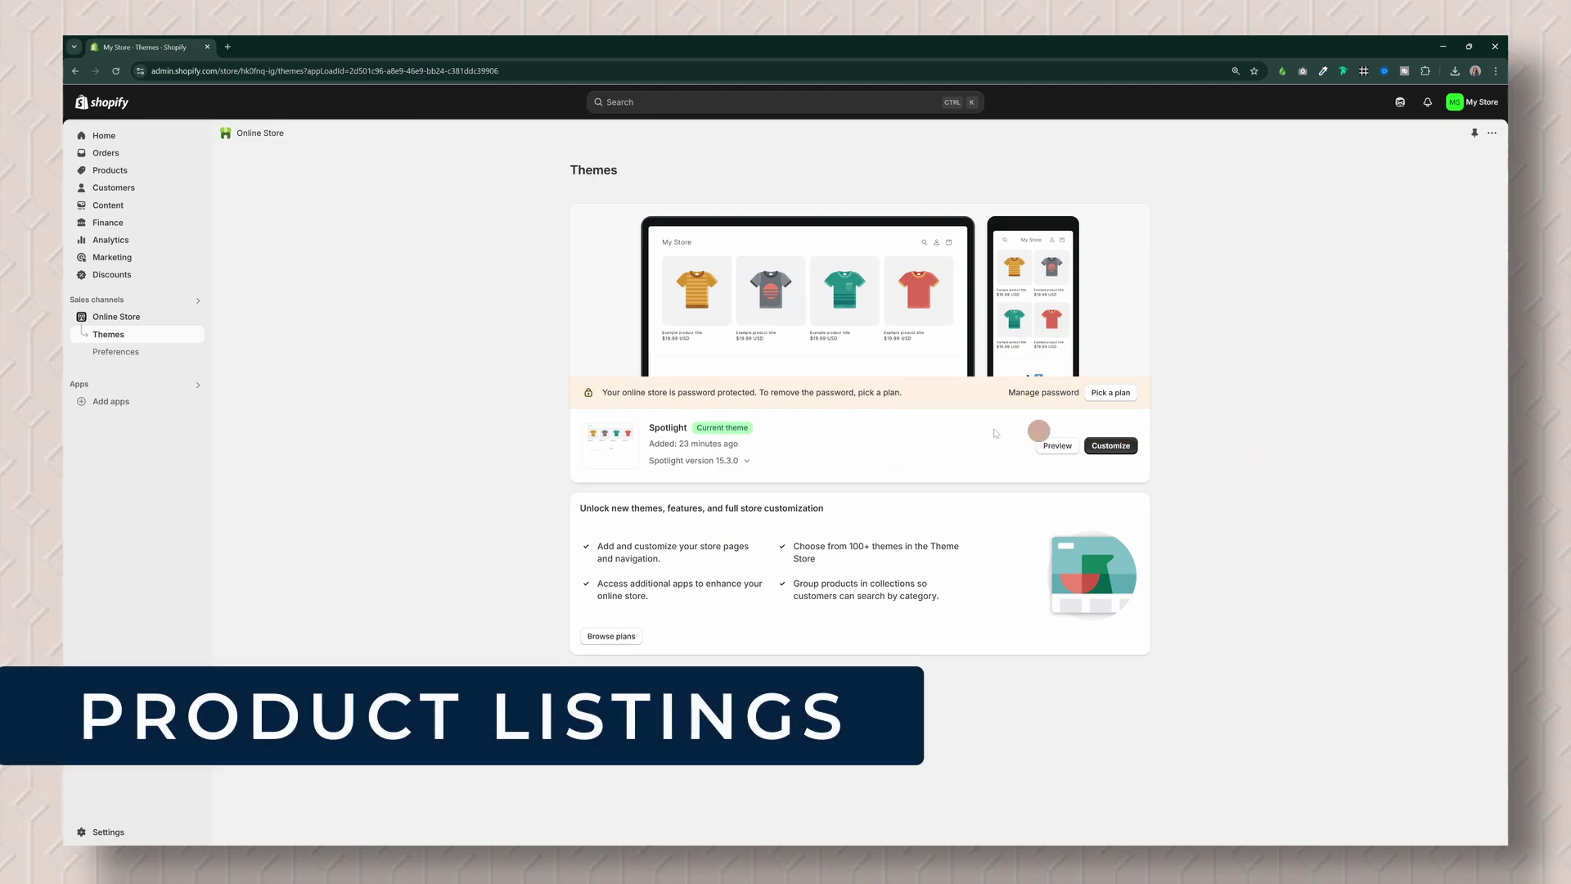
click(119, 209)
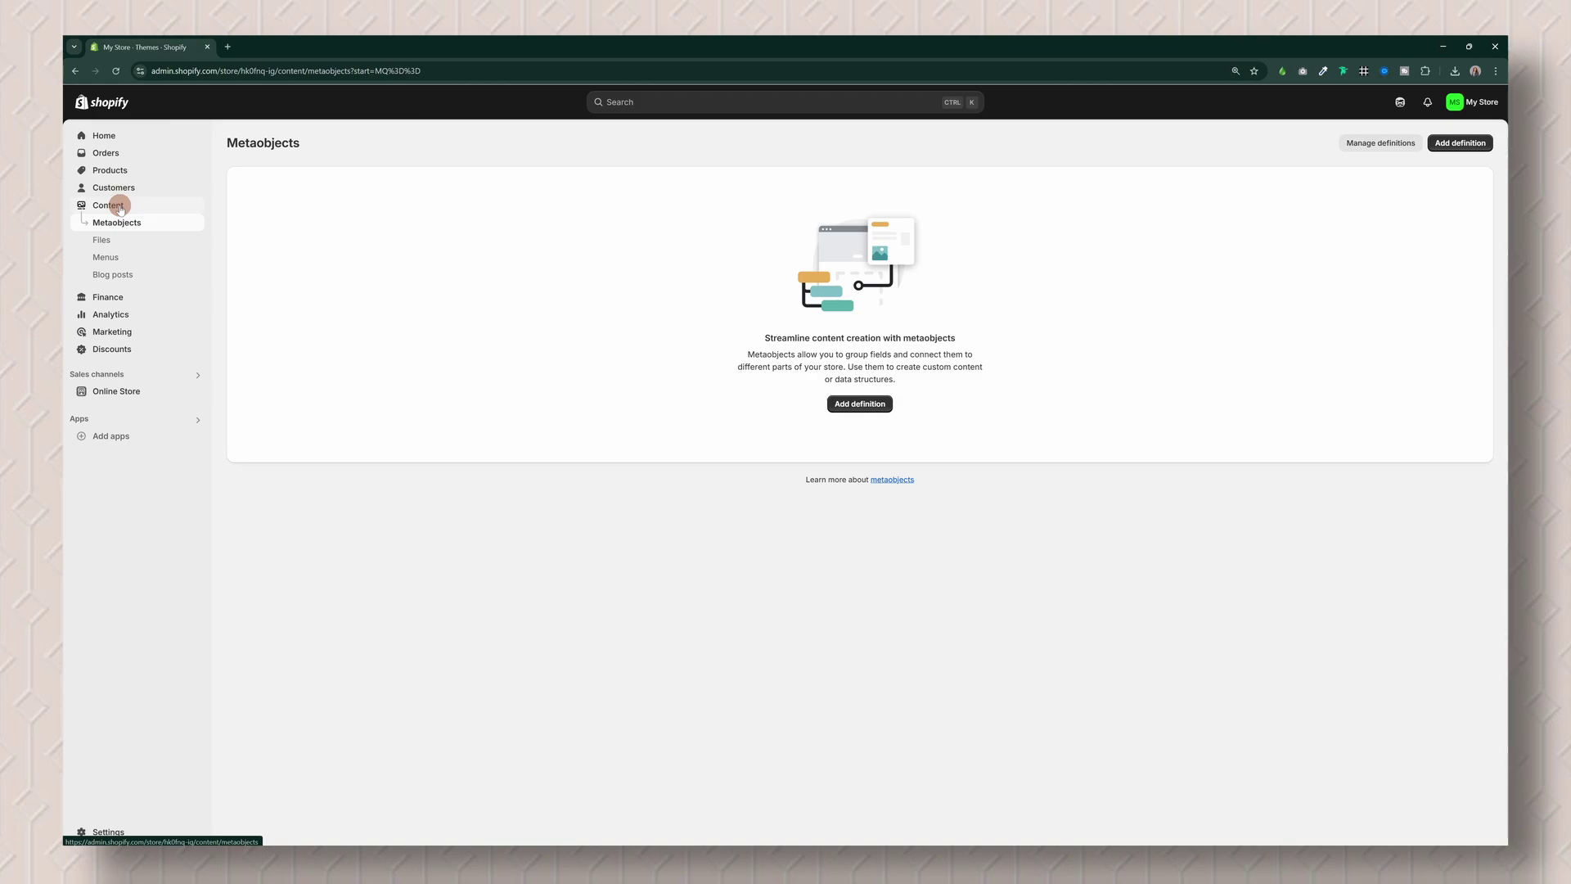
click(102, 240)
drag(941, 496, 946, 442)
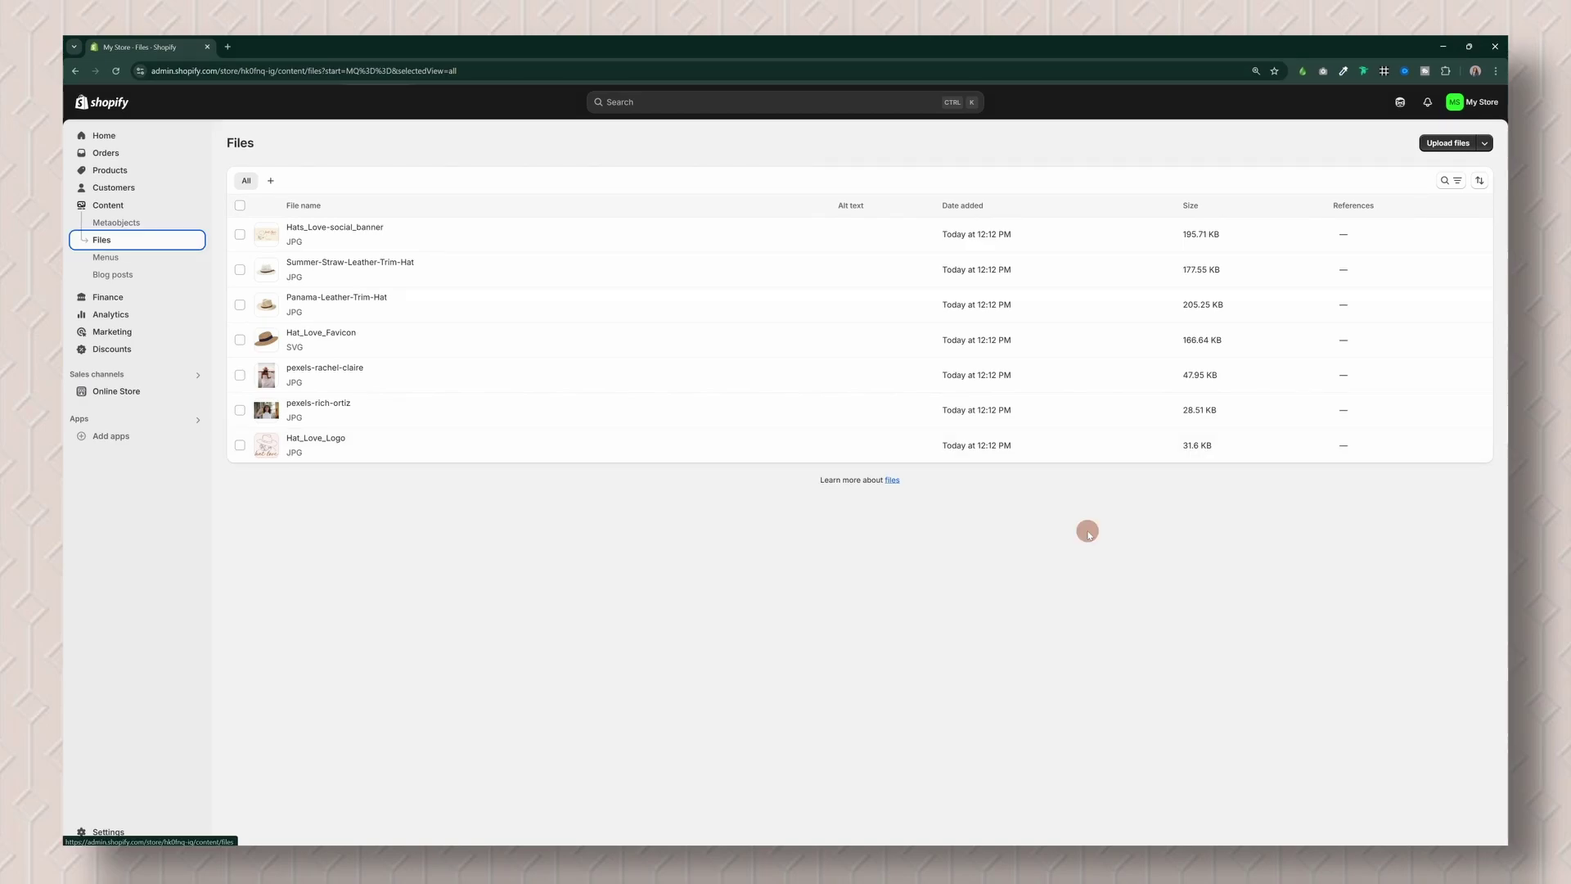
click(135, 172)
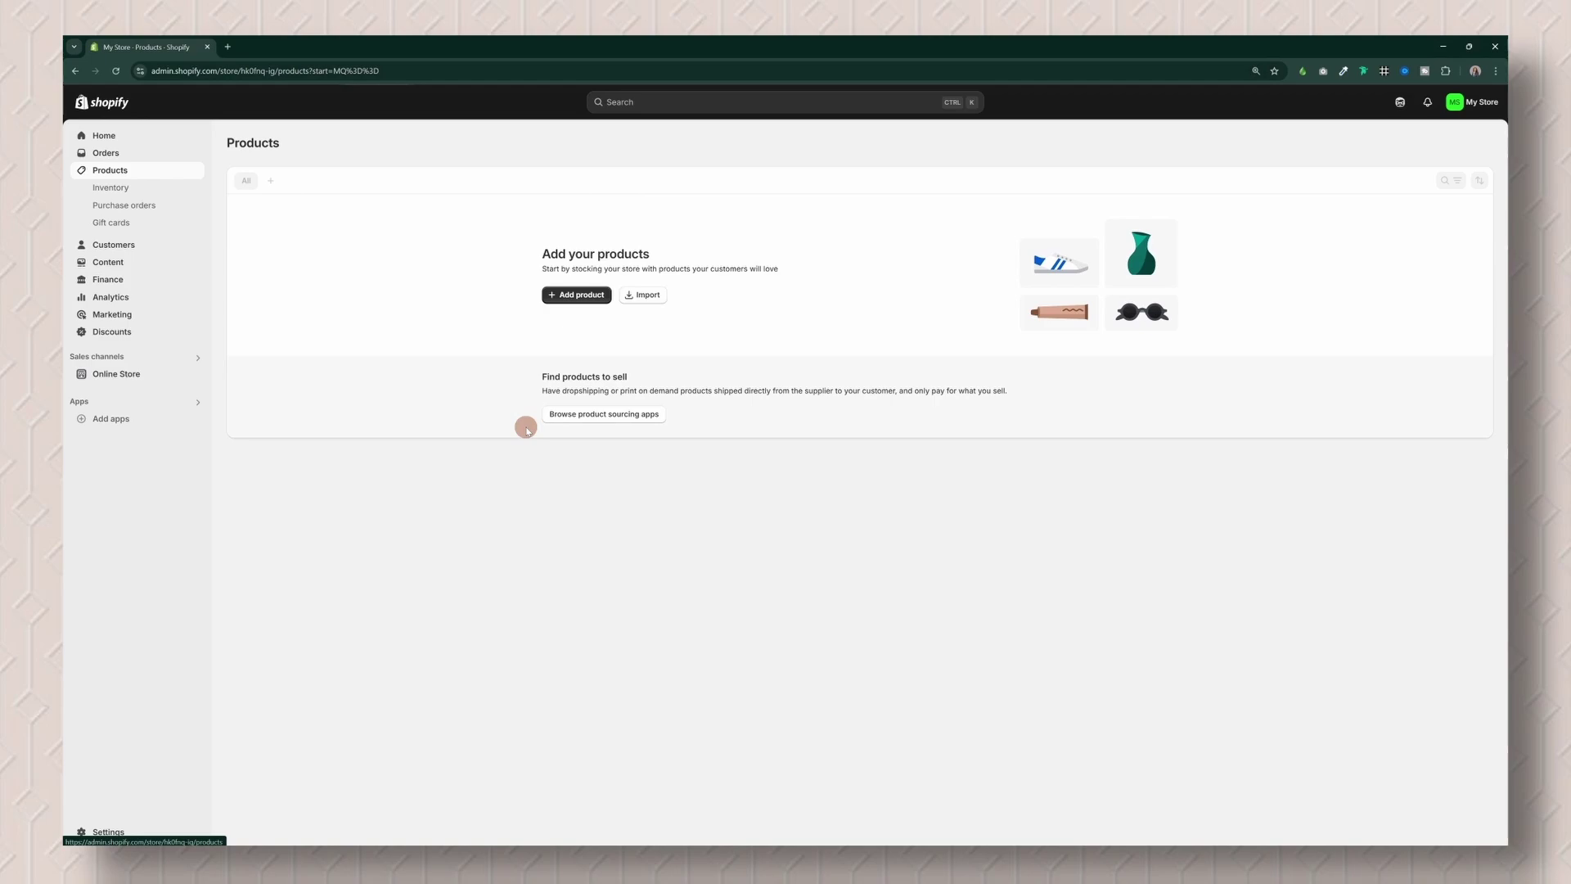
Step: Start a new product titled 'Panama Leather Trim Hat' with the description 'My Fav Hat for any casual outing!'
click(574, 295)
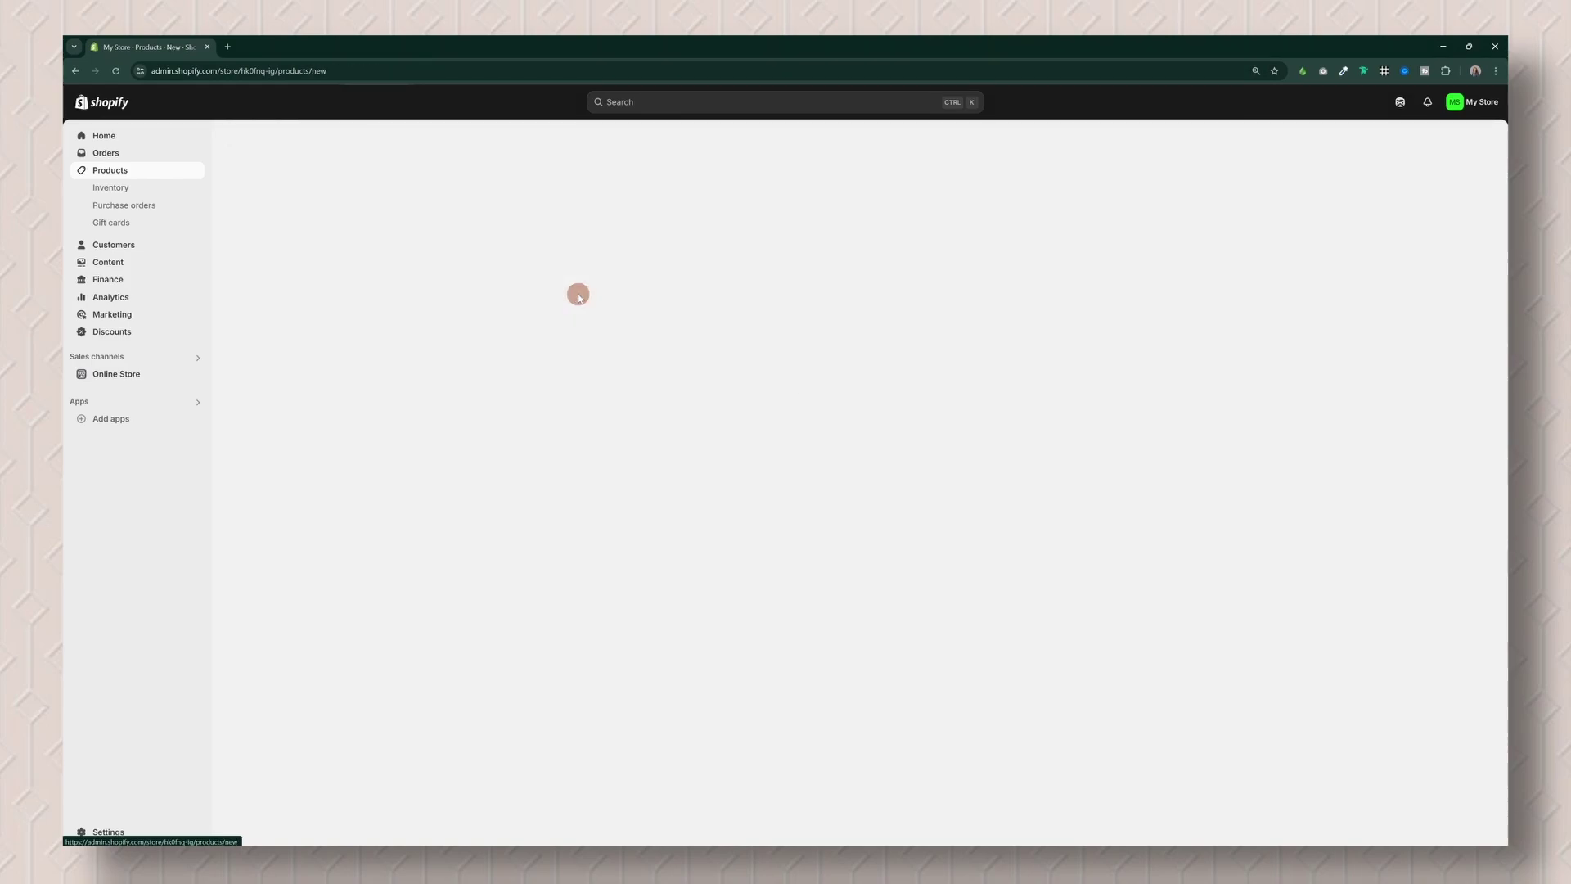
click(694, 201)
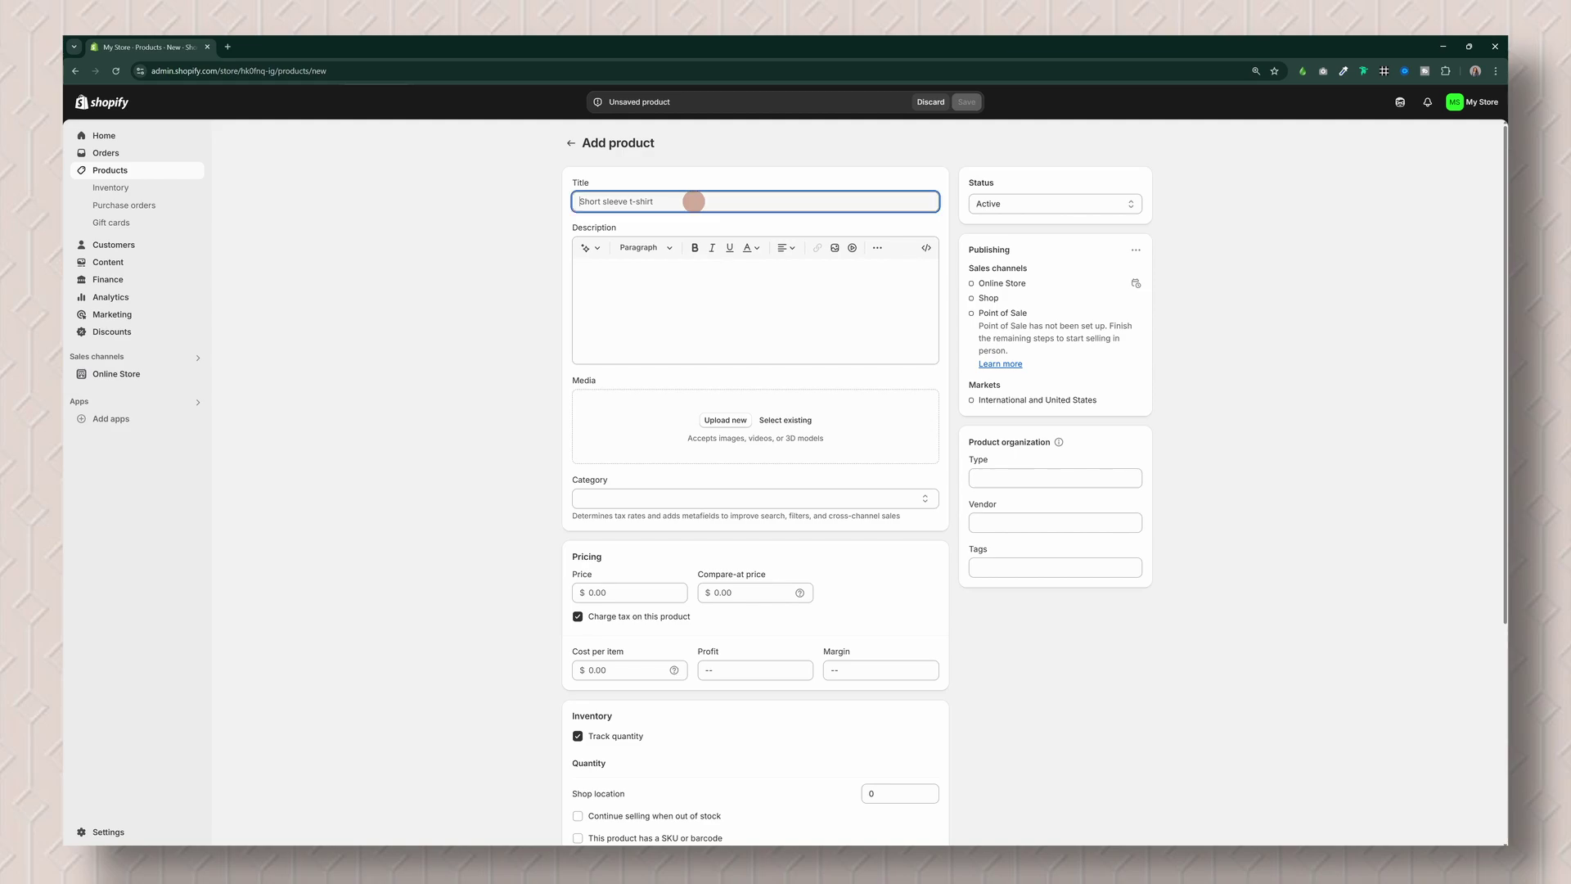
text(Panama Leather Trim Har)
click(651, 273)
text(My Fav Hat for any casual outing!)
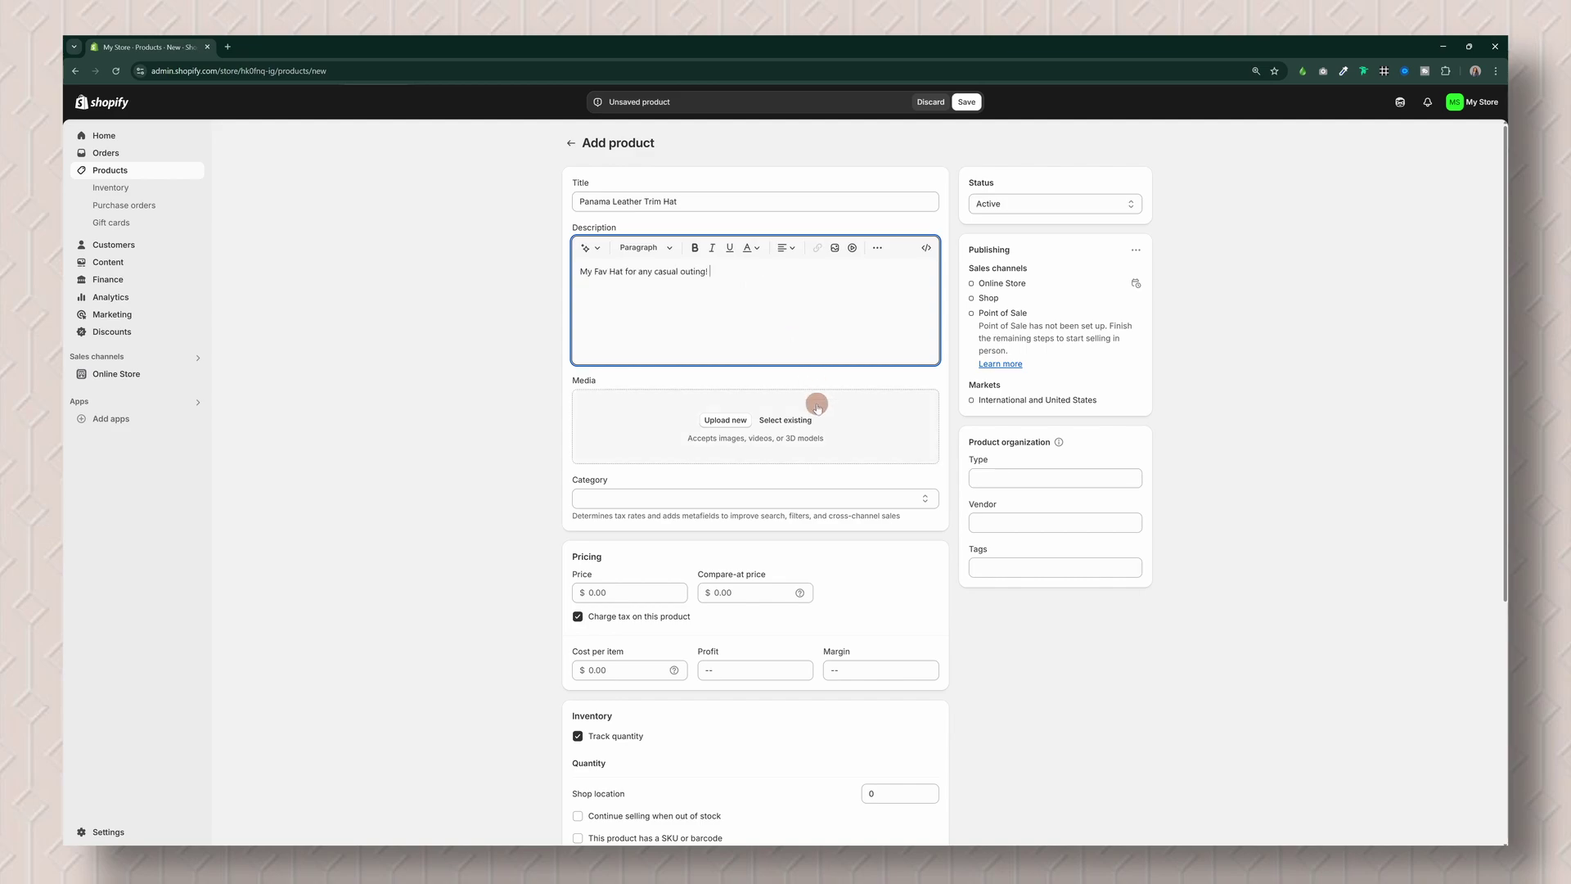
Step: Attach the uploaded Panama-Leather-Trim-Hat image as product media and review the category metafields
click(798, 420)
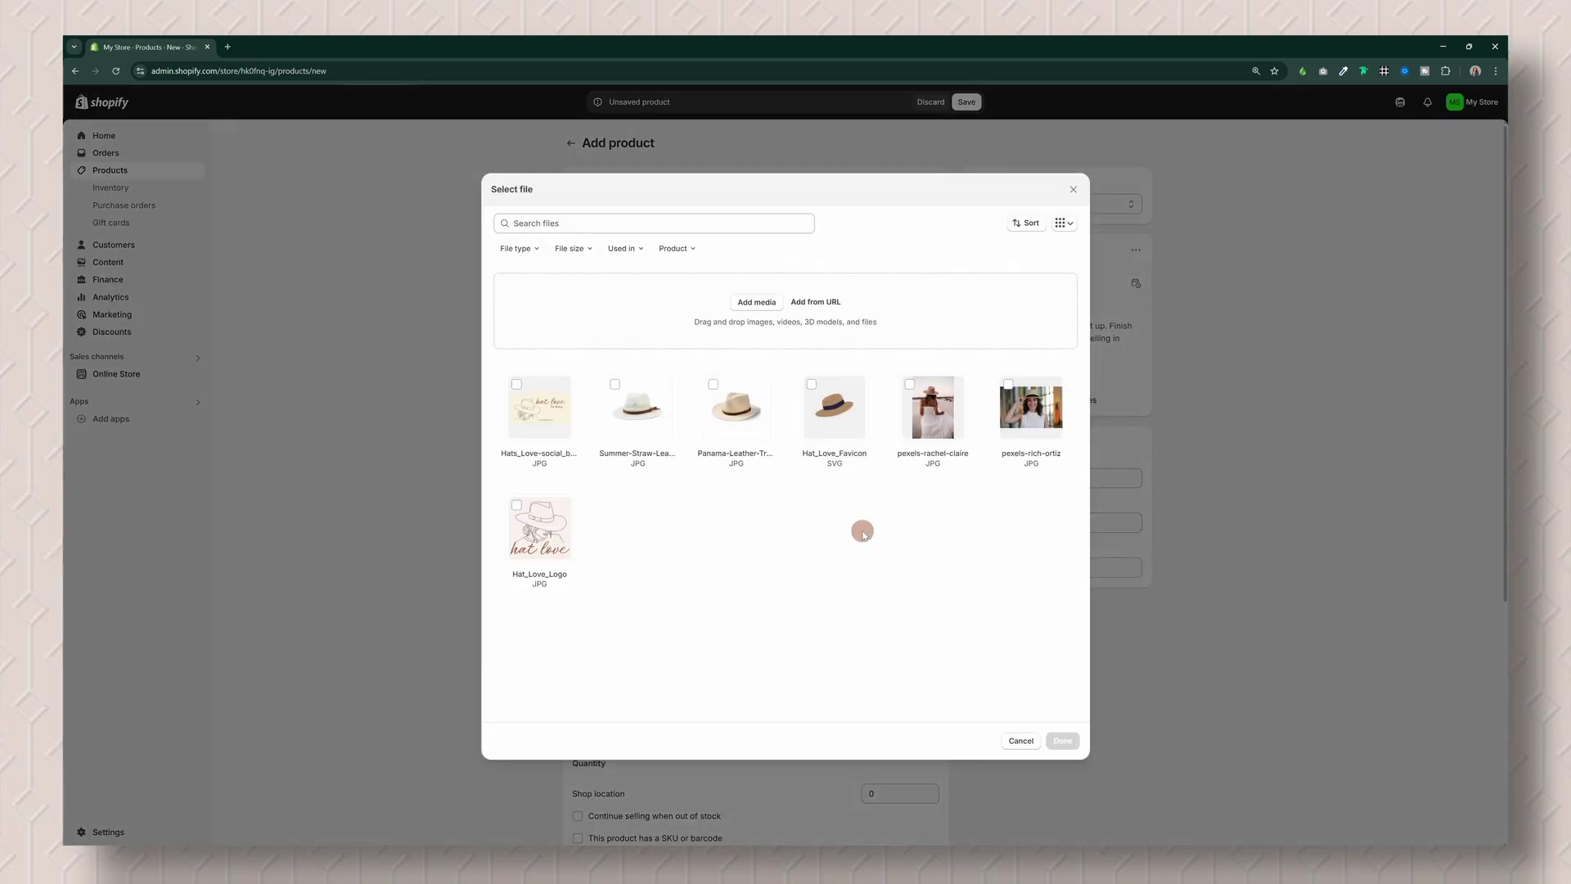
click(725, 427)
click(1062, 741)
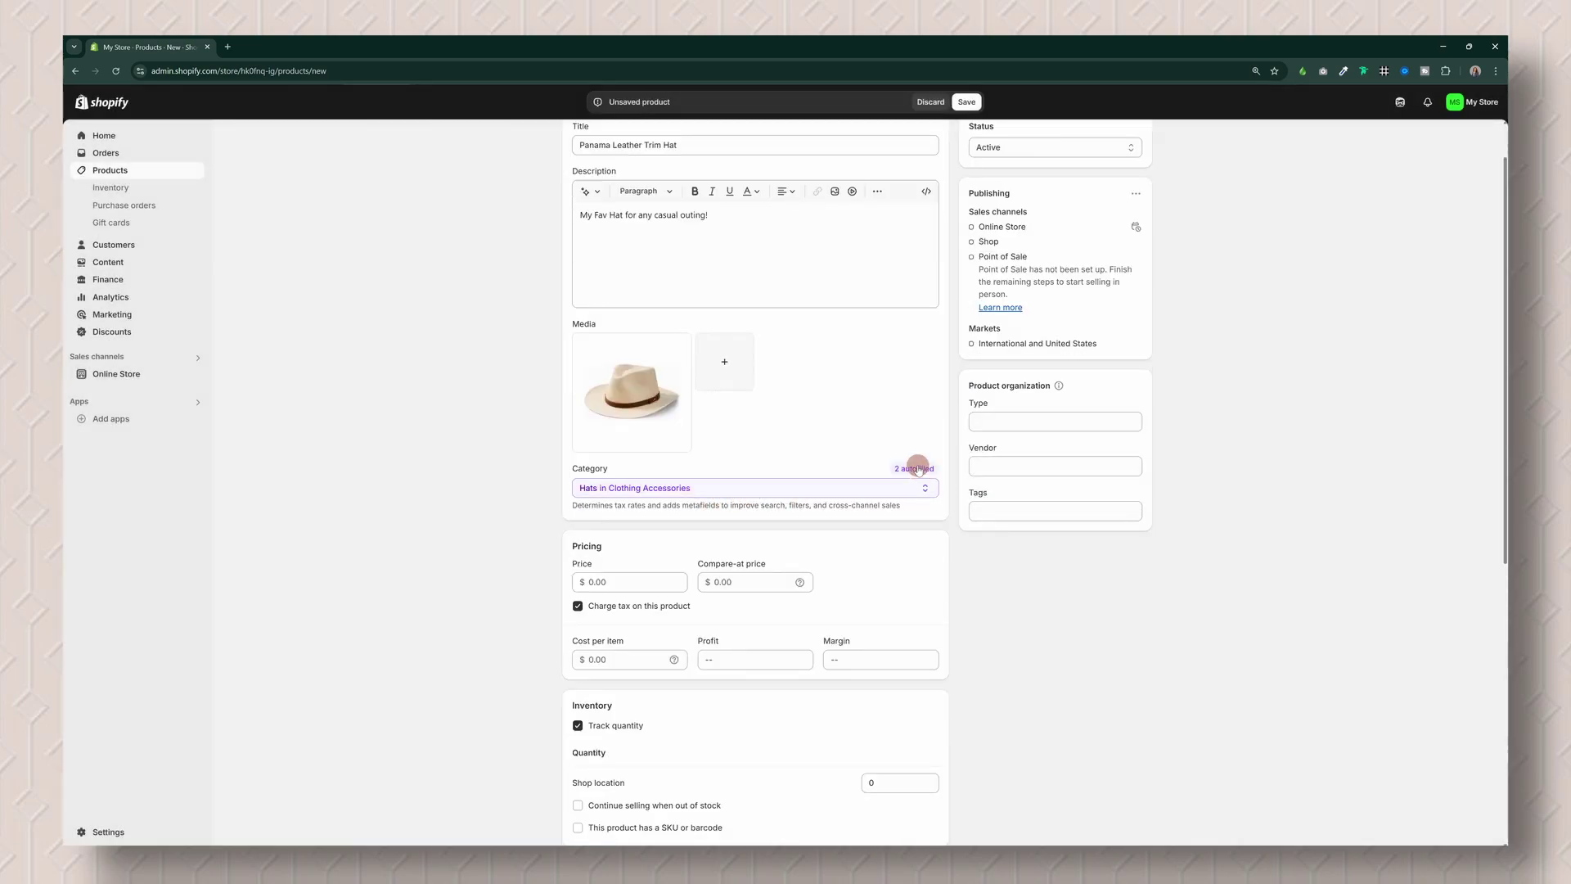
click(915, 469)
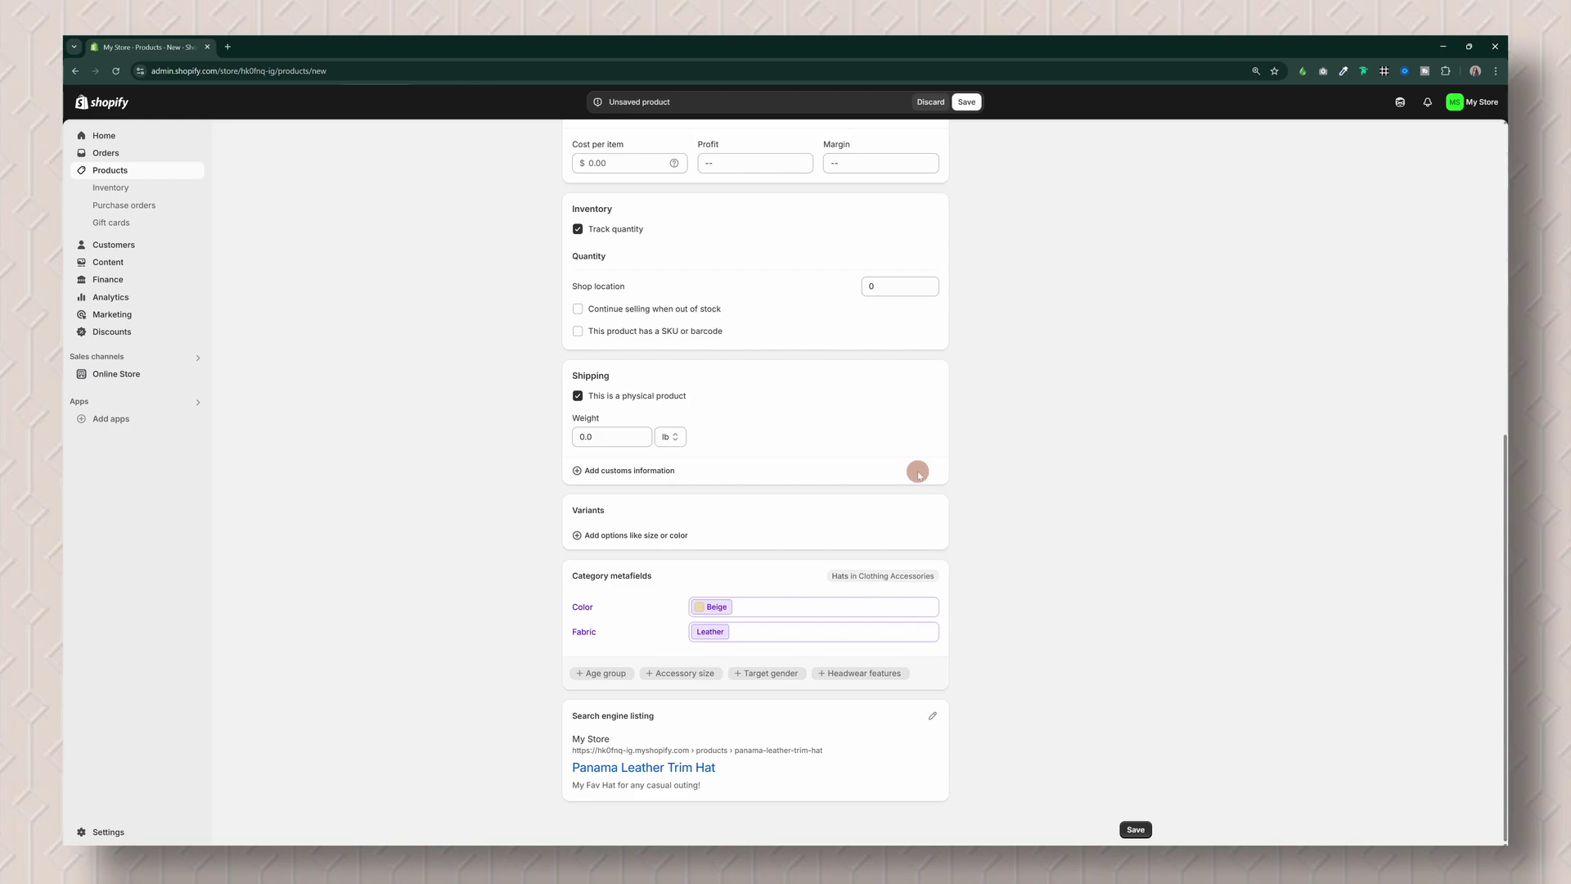
scroll(1077, 589, up, 6)
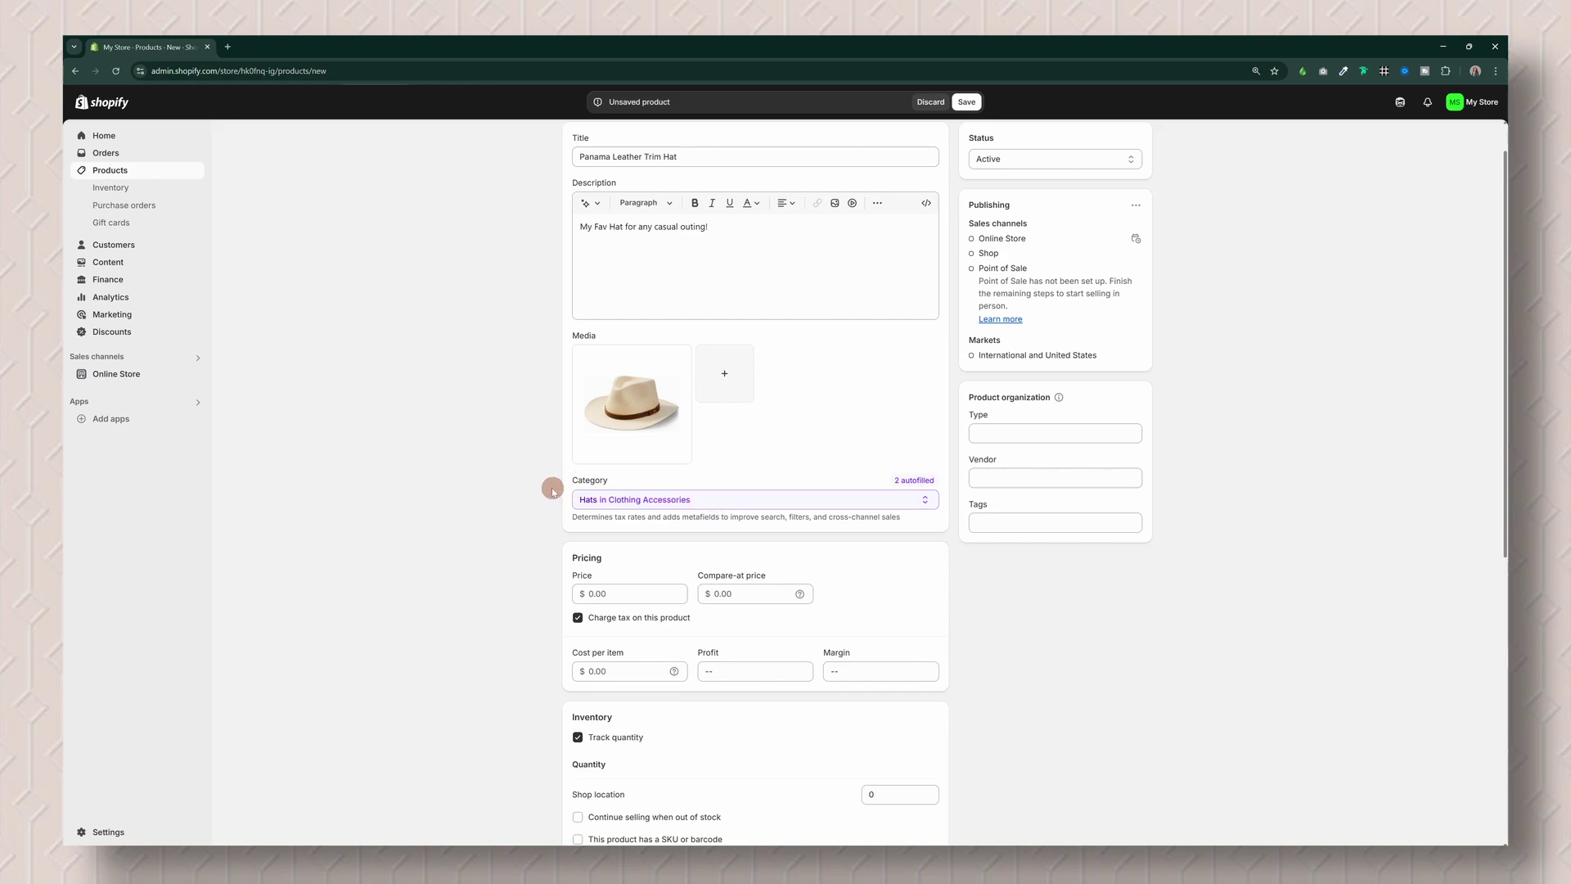
Step: Set the product category to Panama Hats and the price to $25.00
click(719, 501)
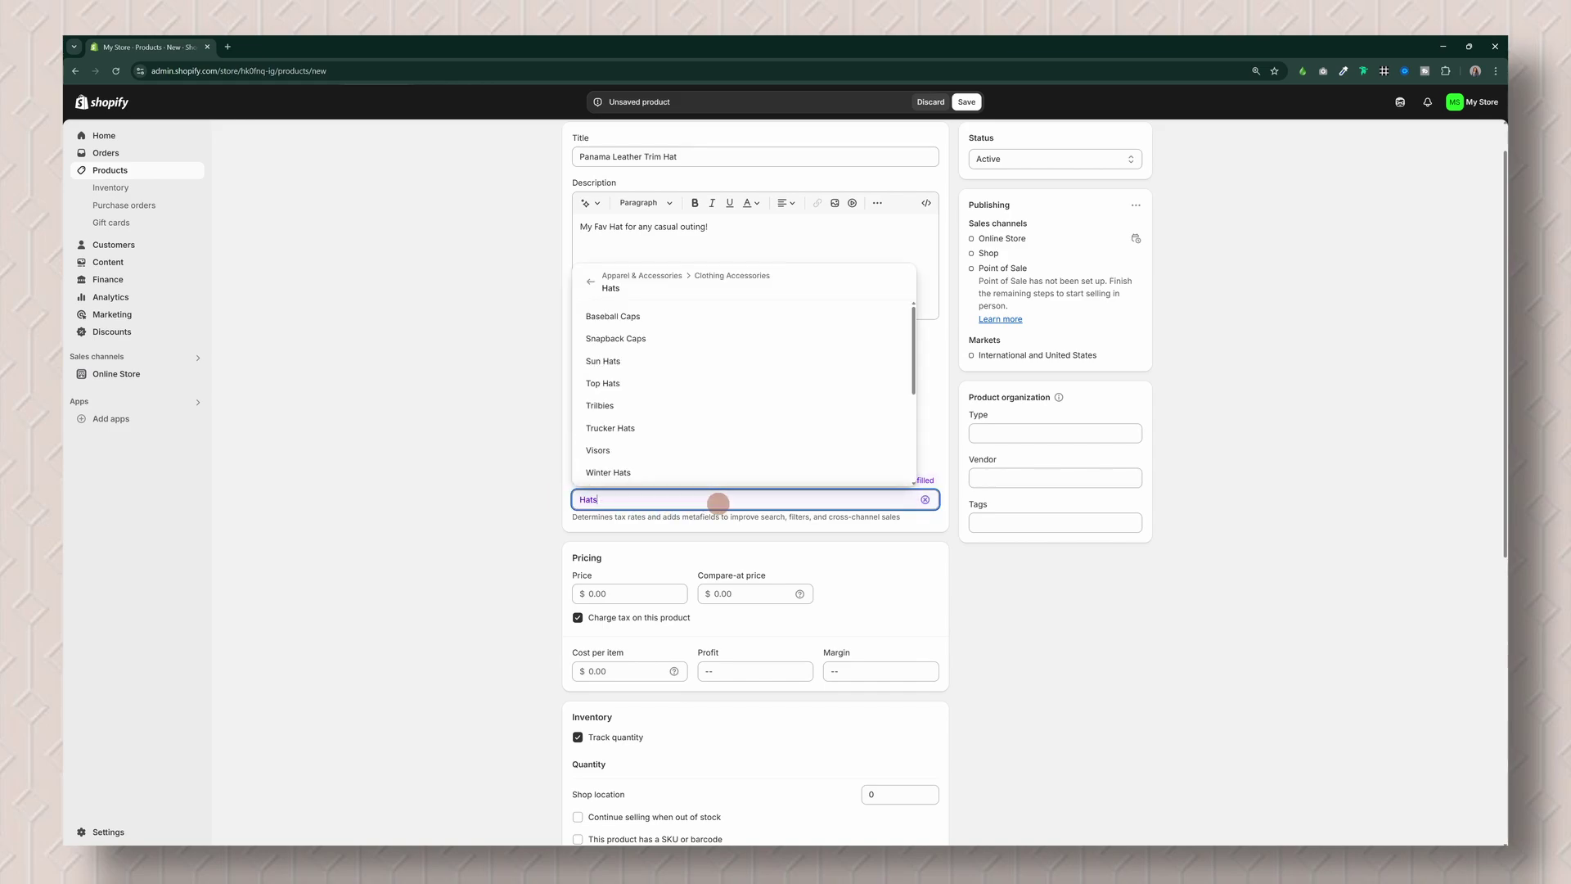
scroll(802, 337, down, 5)
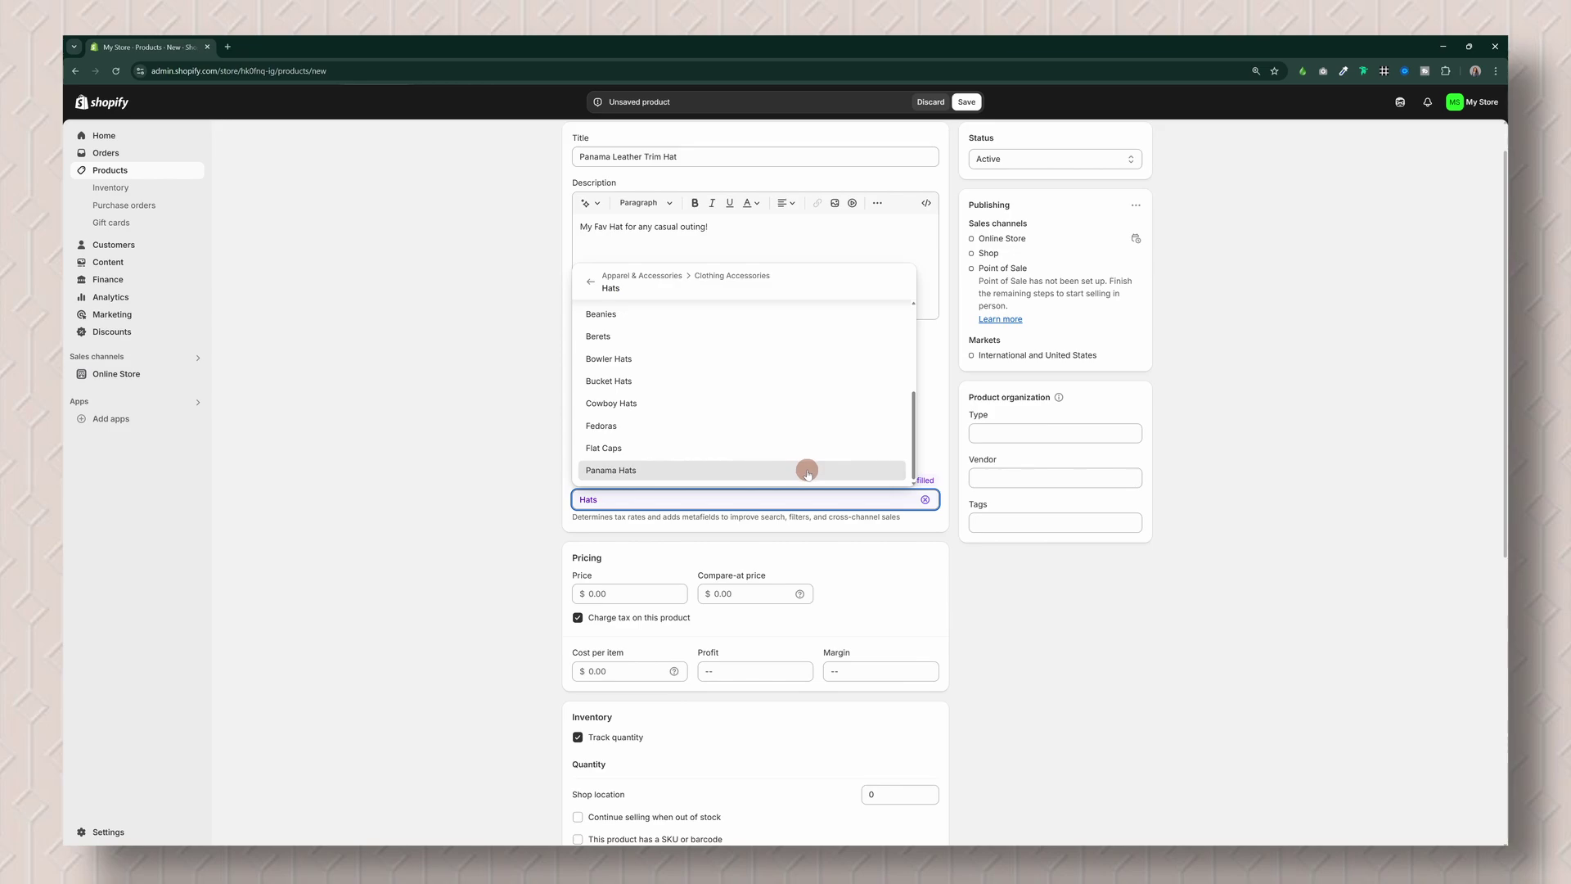
click(807, 473)
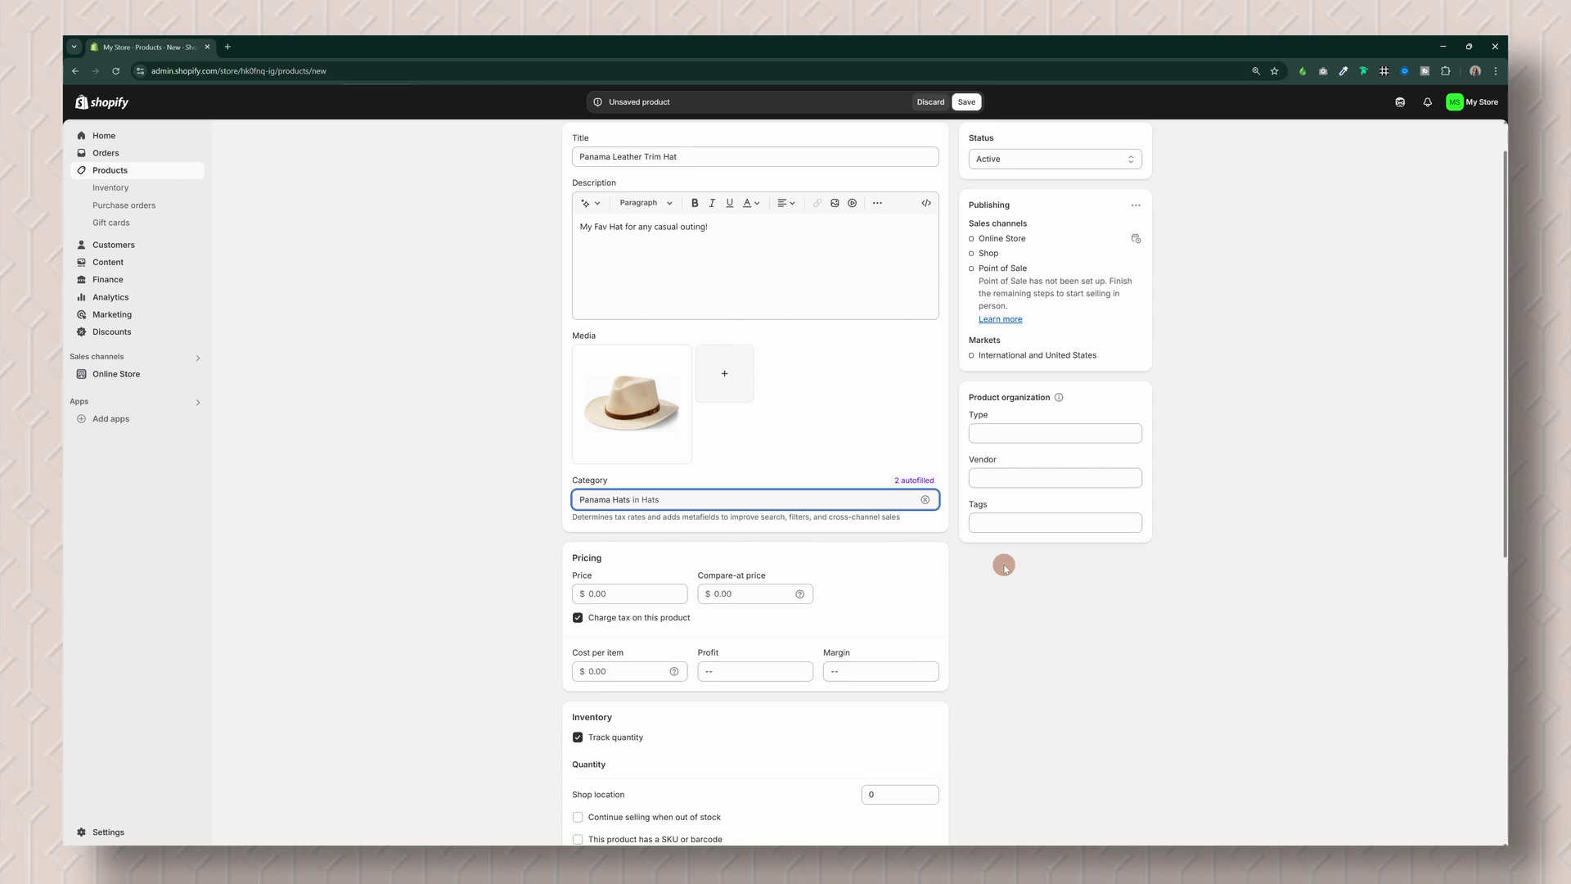
scroll(1004, 567, down, 1)
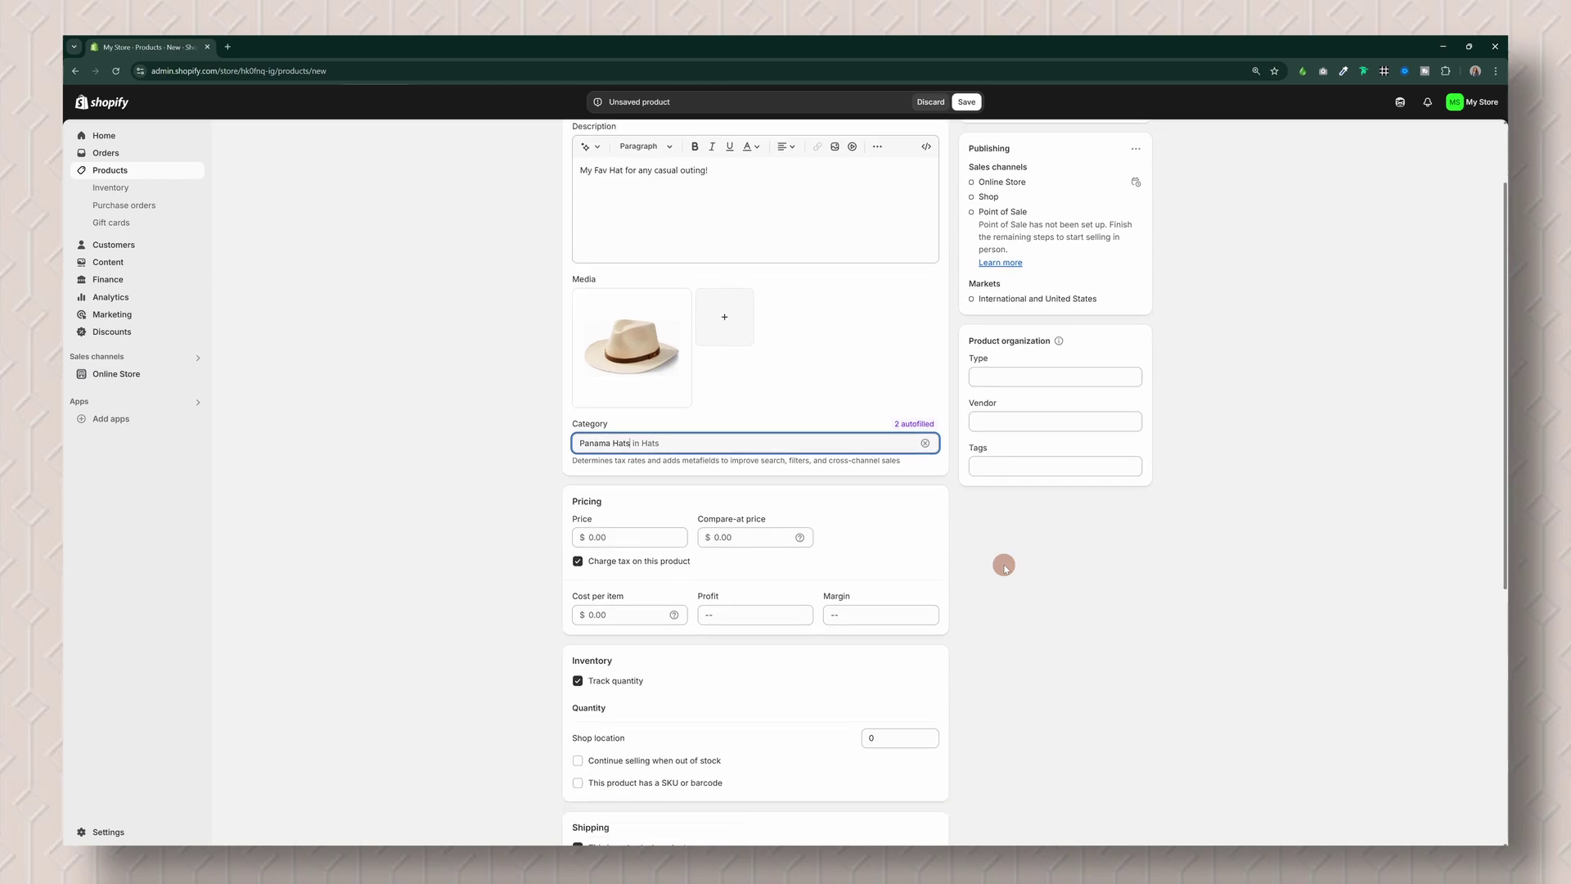
click(652, 535)
text(25.00)
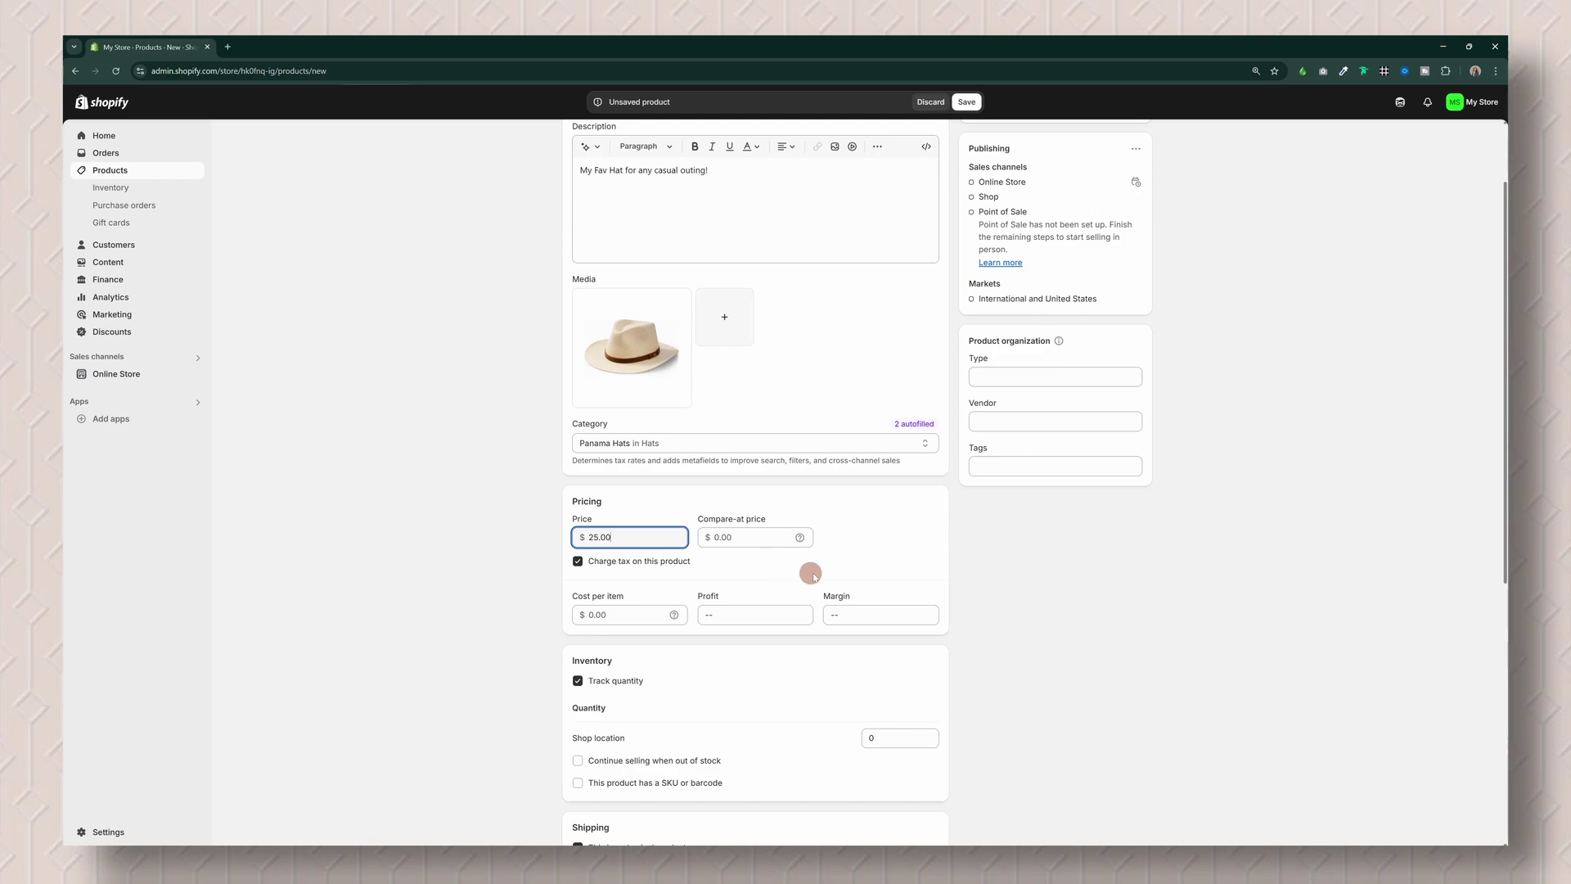
click(994, 612)
Step: Replace the shipping weight with 1 lb
scroll(994, 612, down, 2)
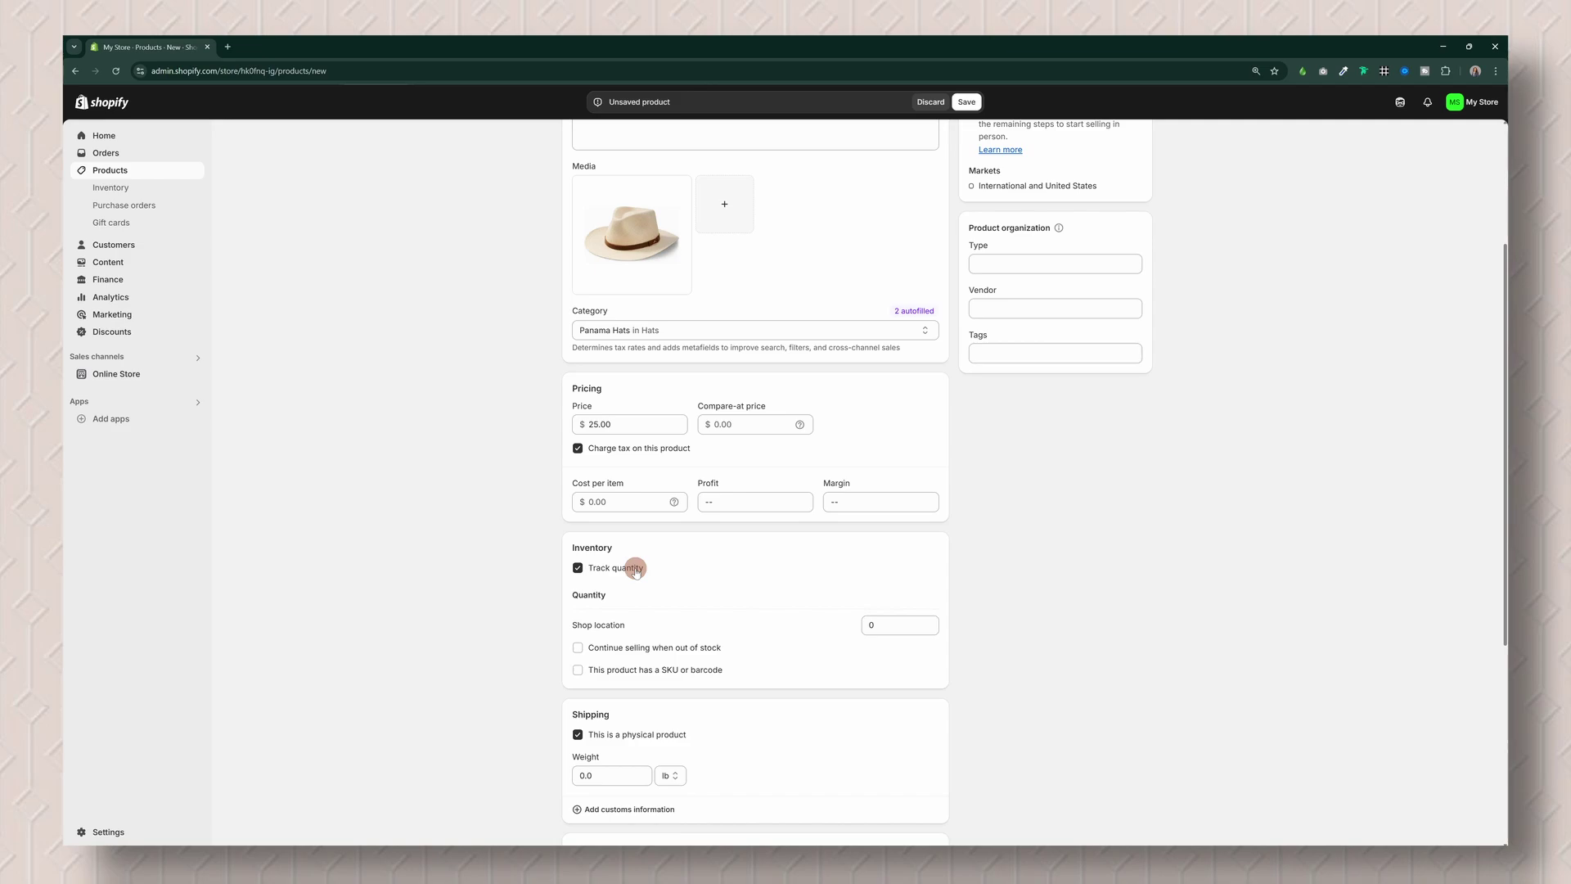
scroll(636, 572, down, 1)
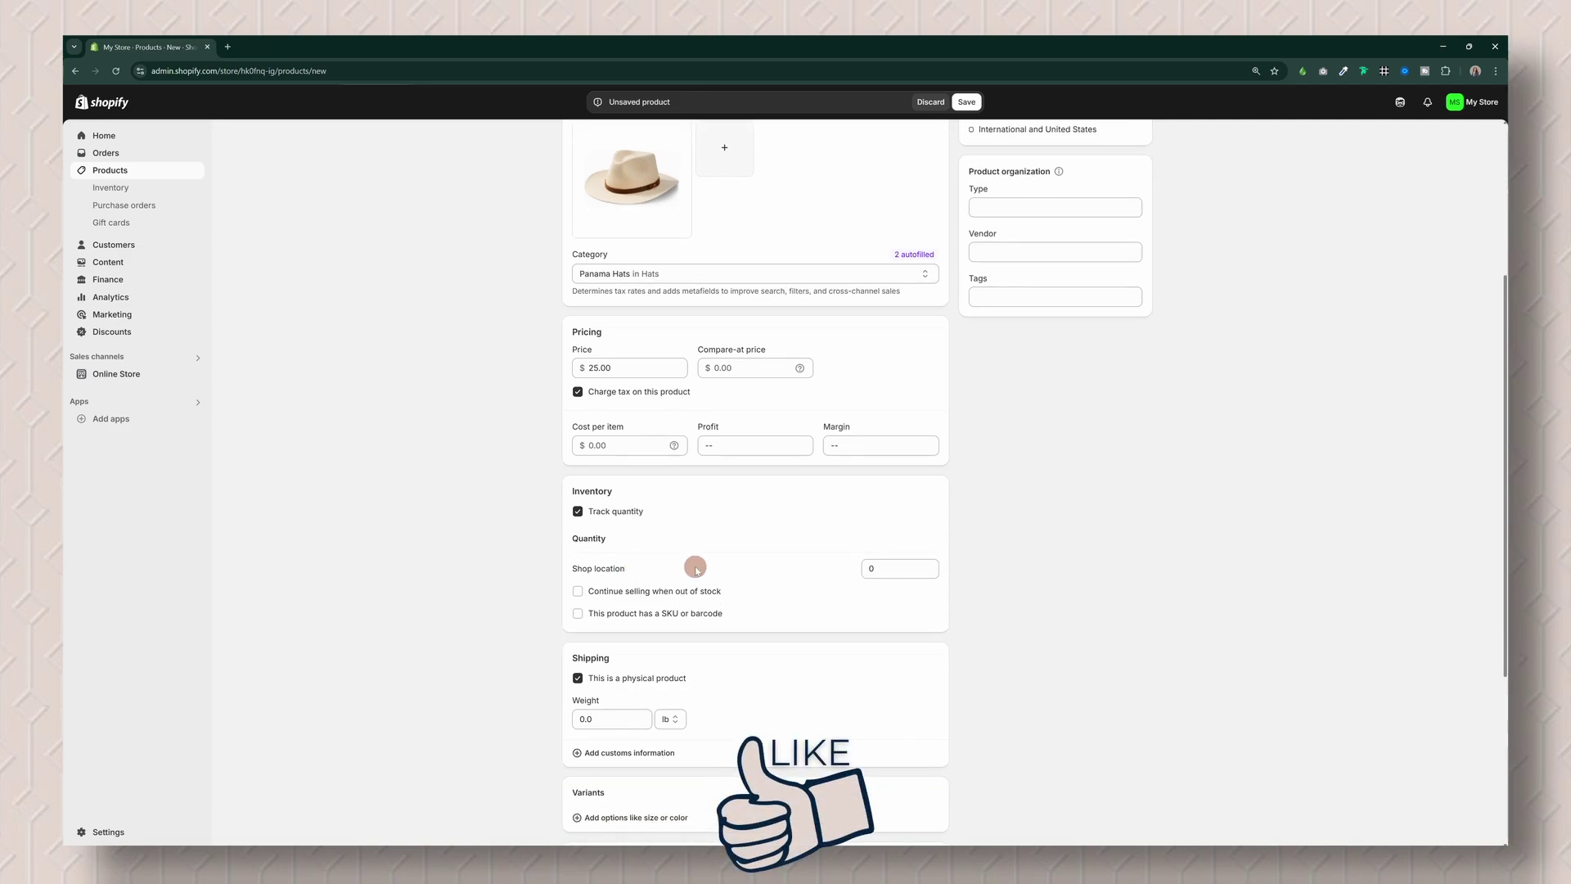
scroll(696, 571, down, 4)
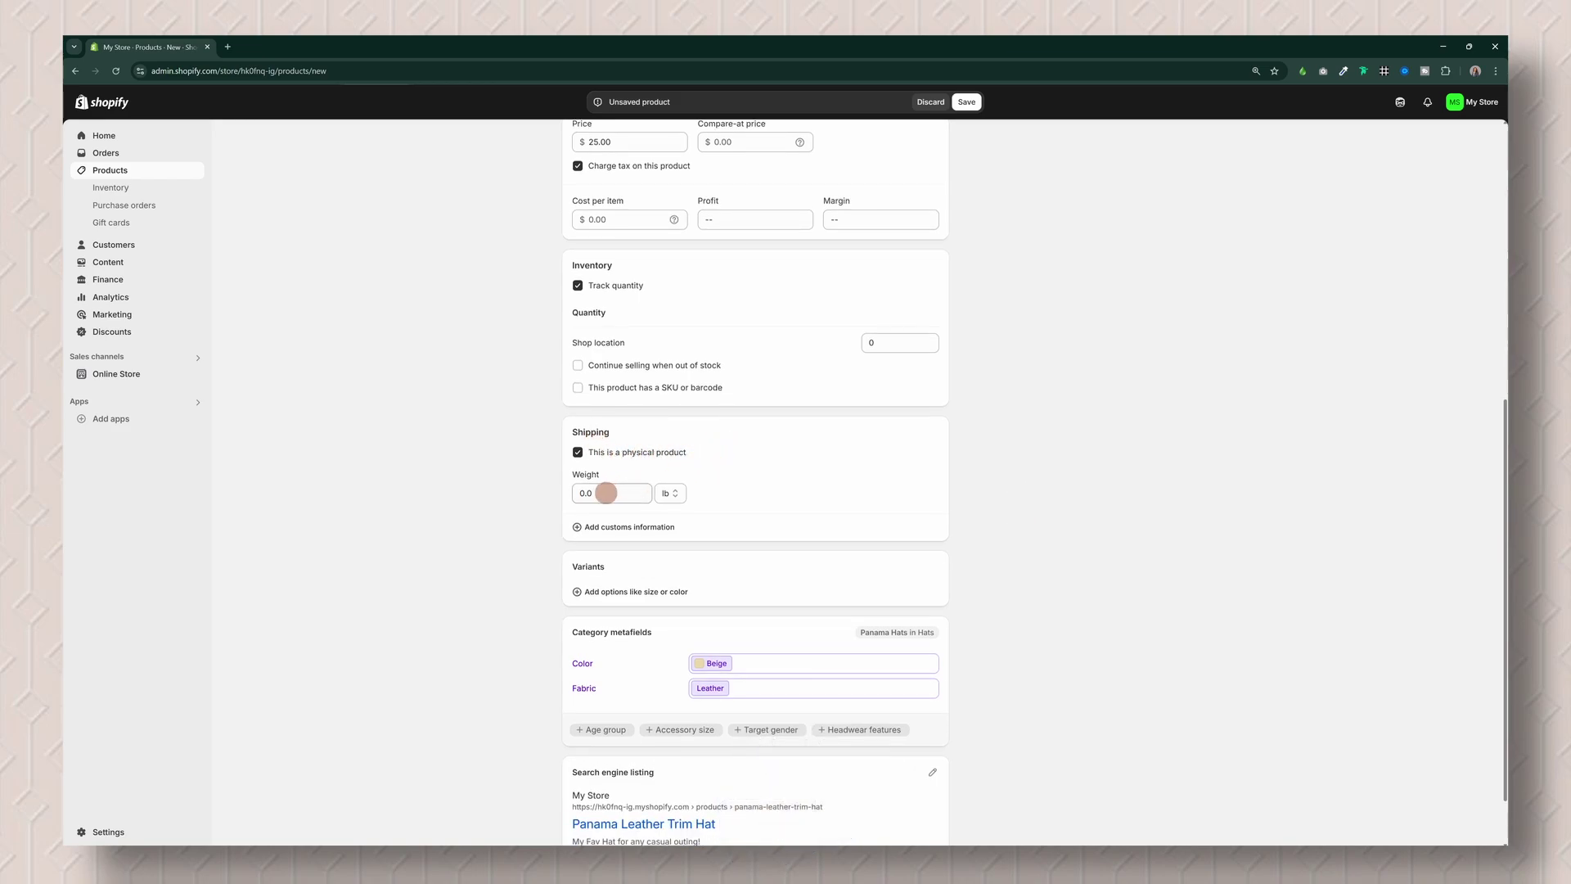
drag(605, 493, 541, 495)
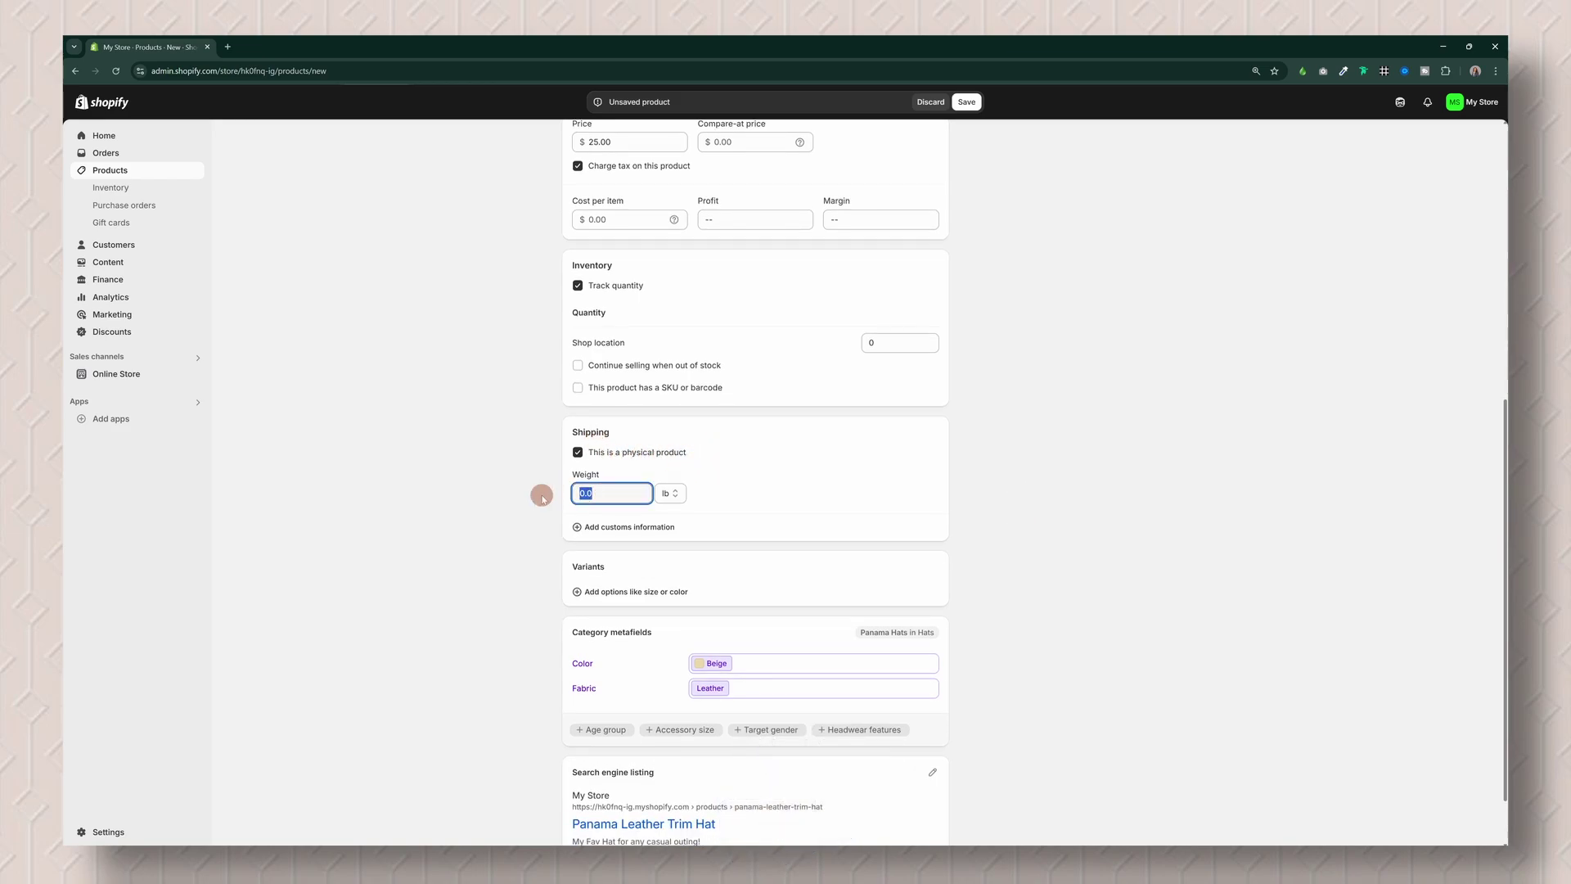
text(1)
click(764, 489)
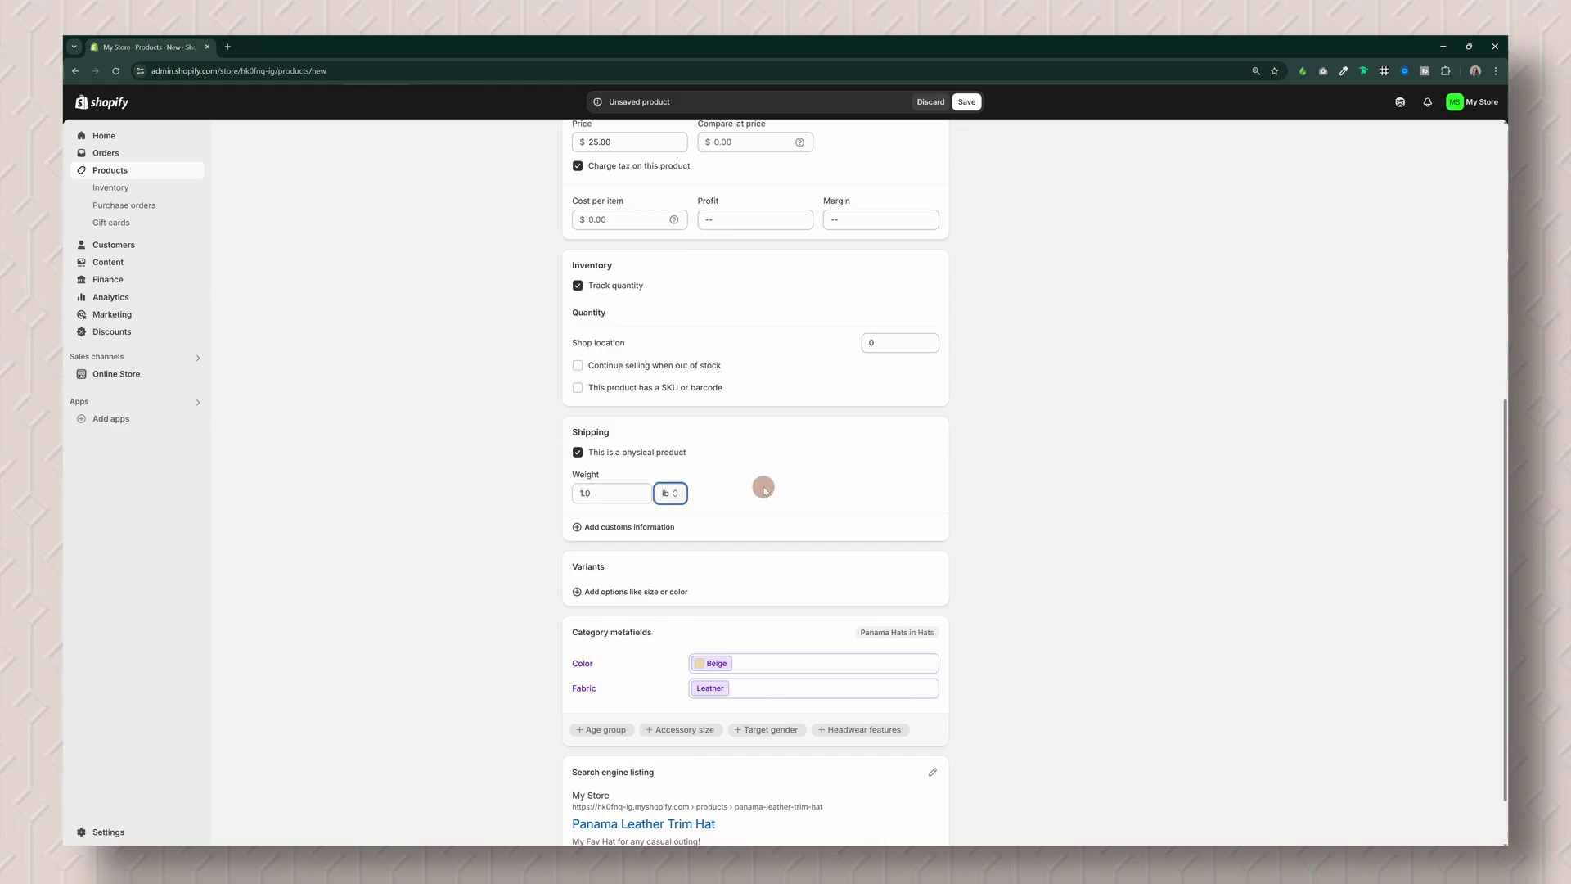
scroll(753, 540, down, 1)
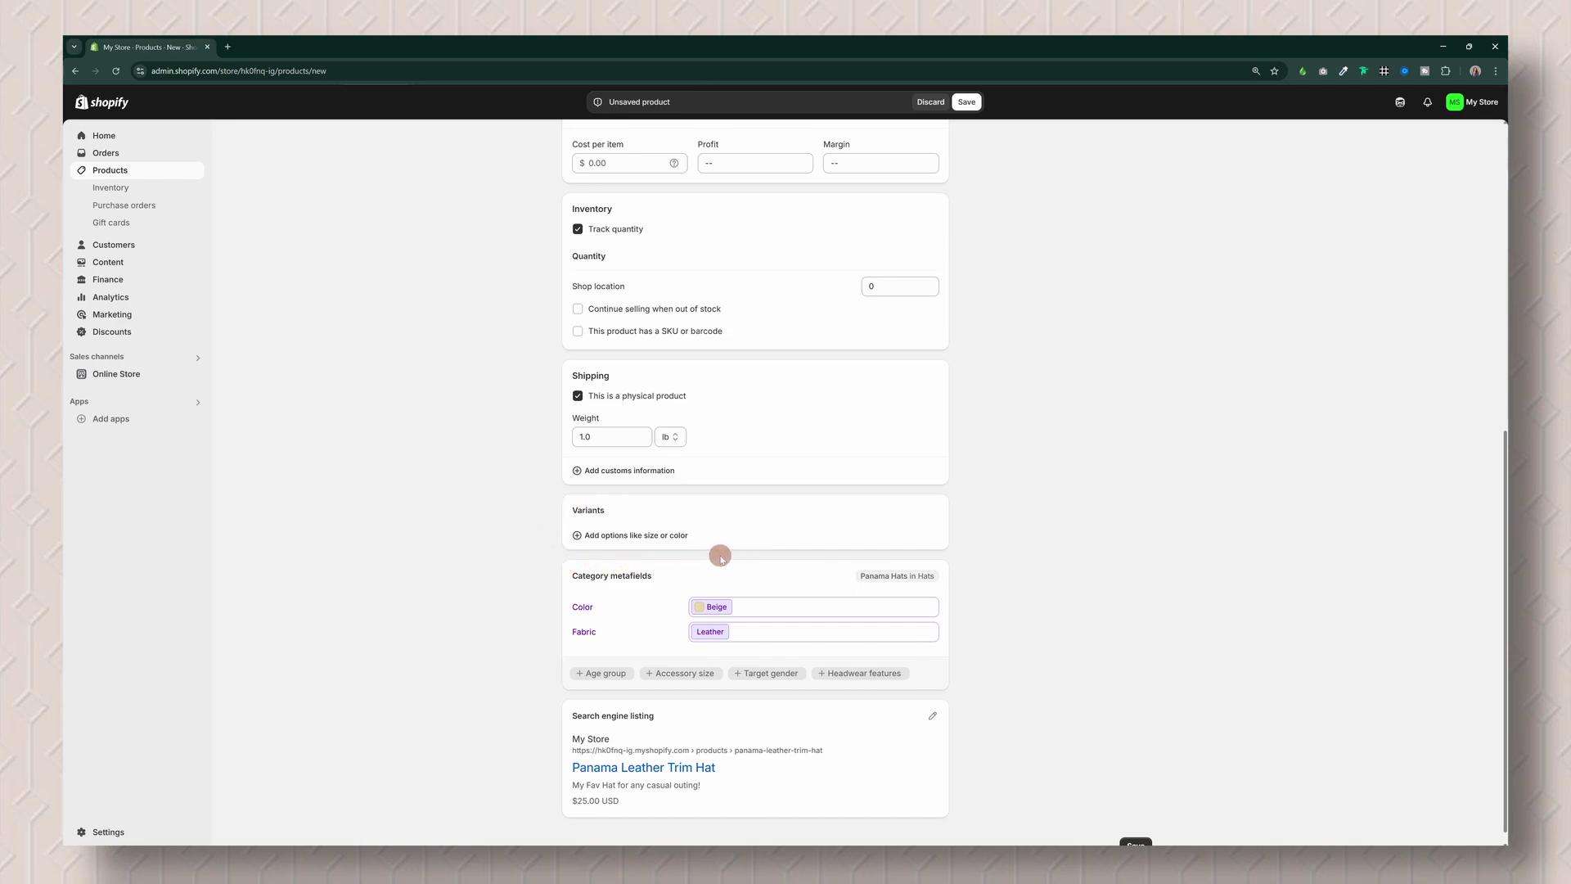
Step: Add Color (Beige) and Fabric (Leather, Suede) as variant options
click(591, 537)
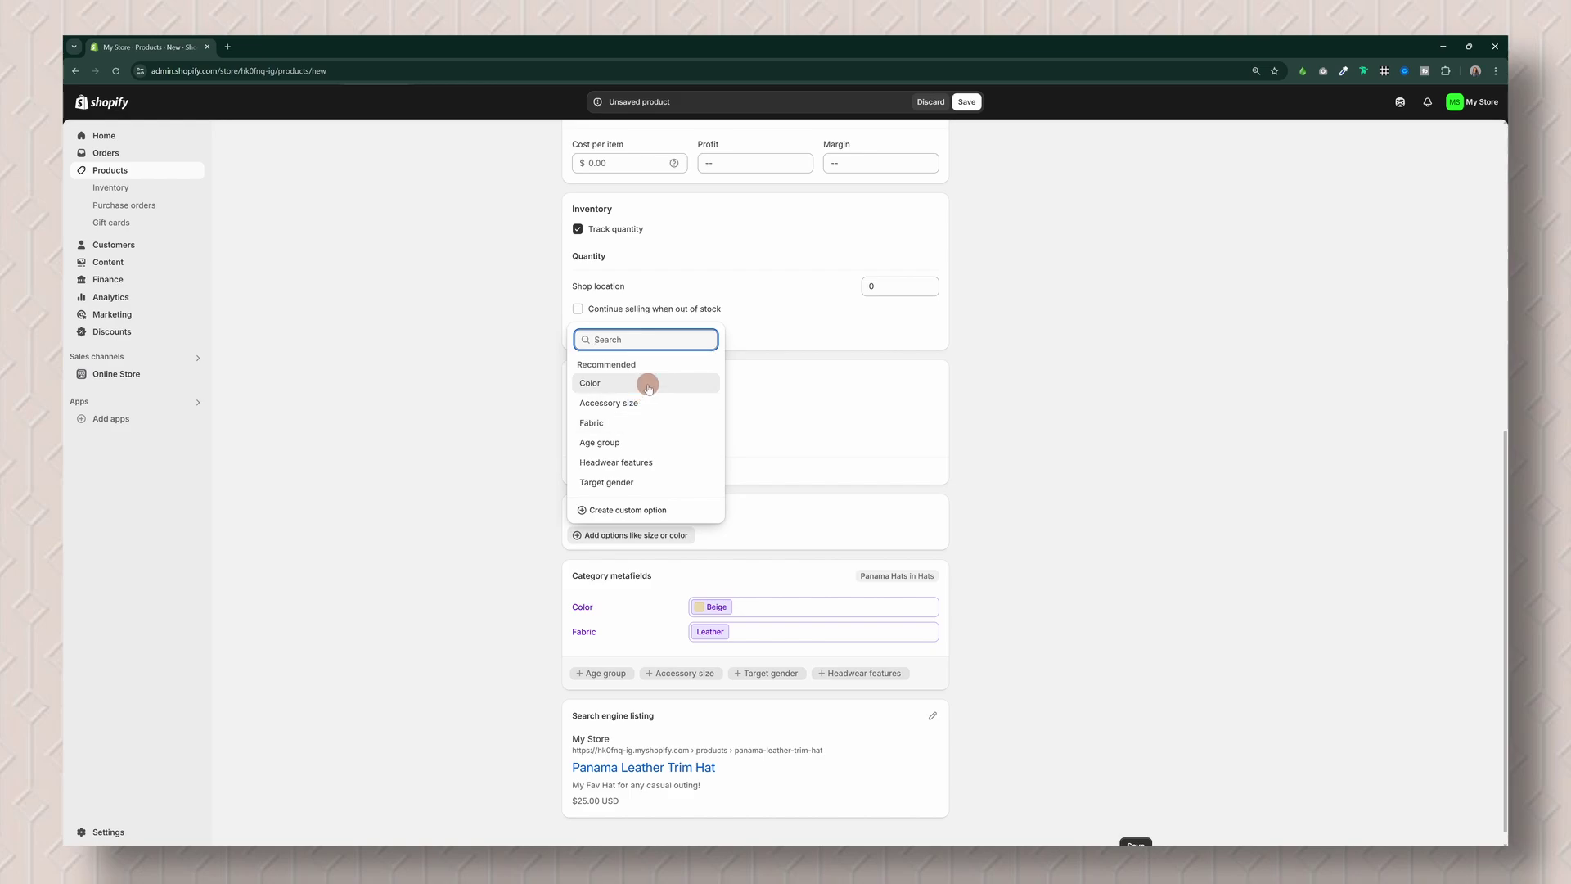
click(648, 386)
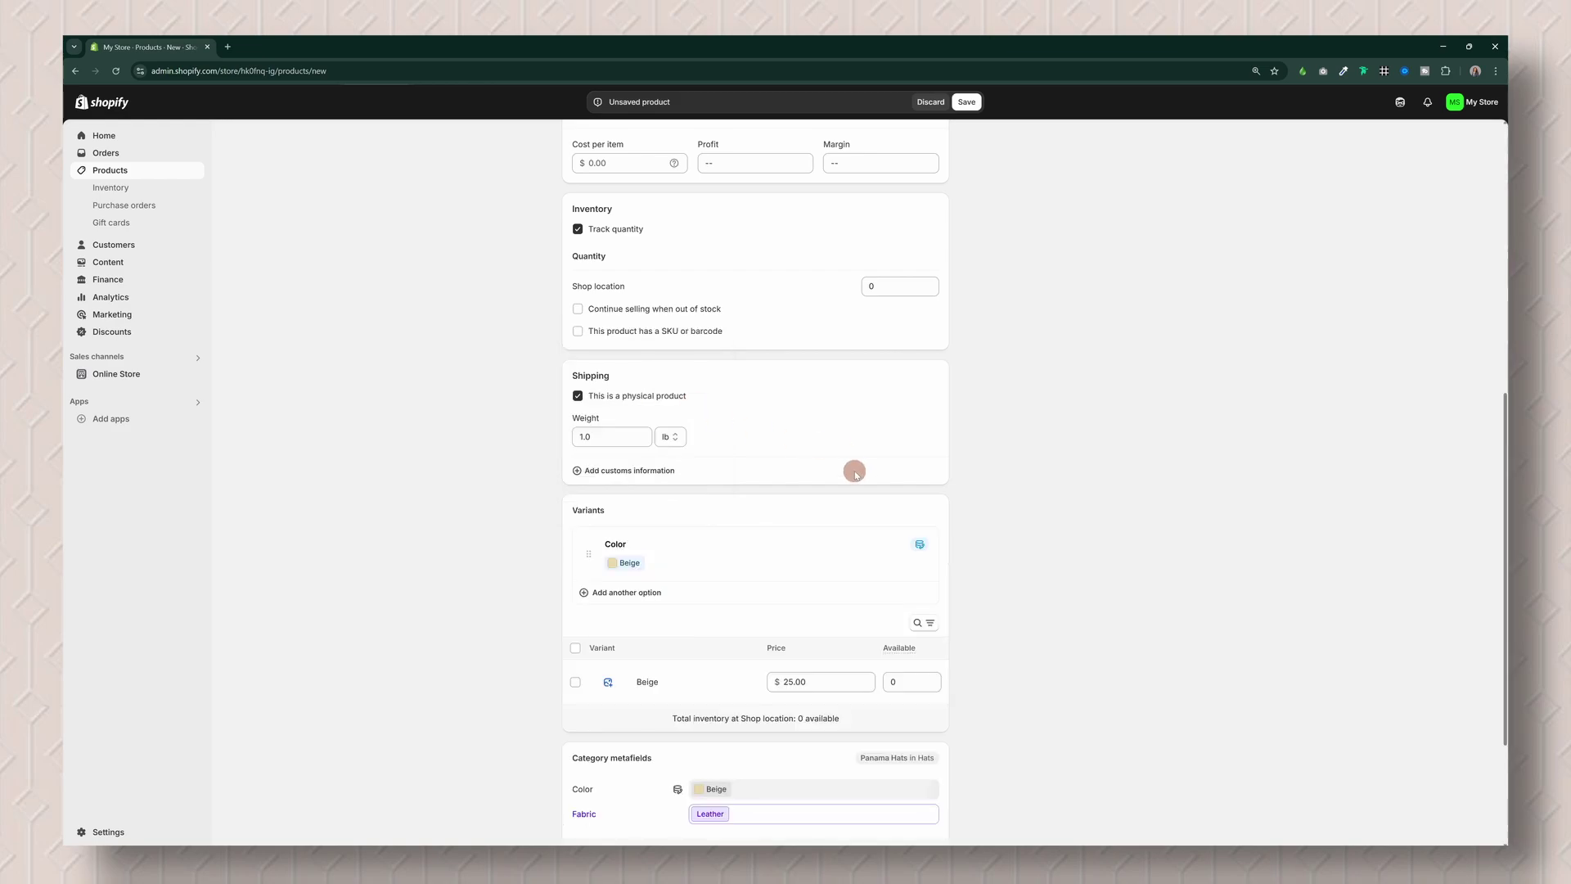
scroll(852, 467, down, 2)
click(622, 481)
click(599, 555)
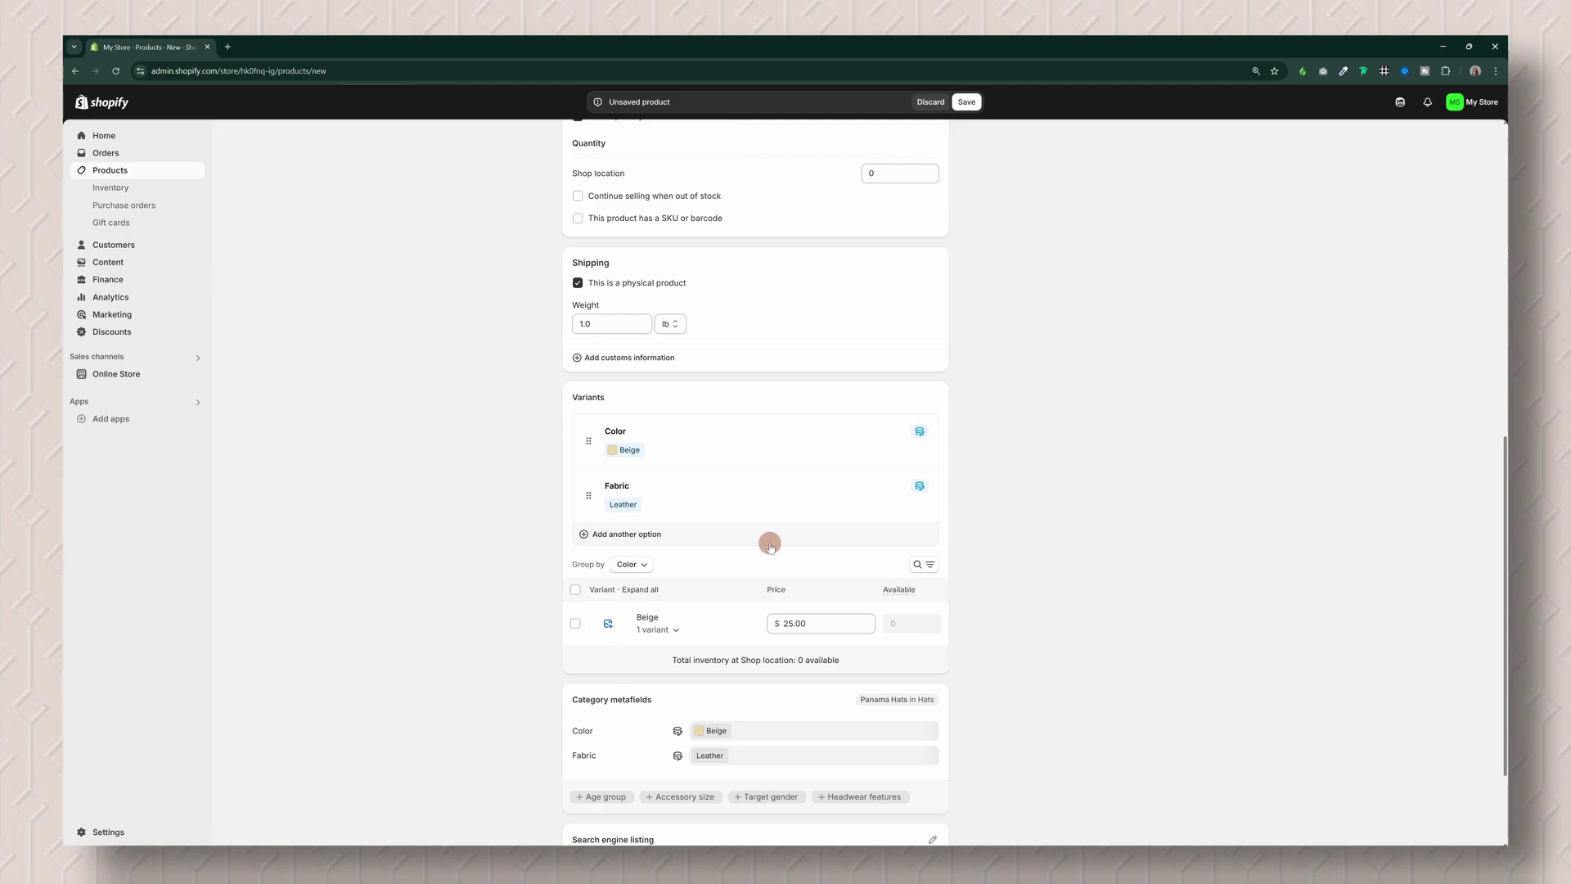
scroll(770, 544, down, 1)
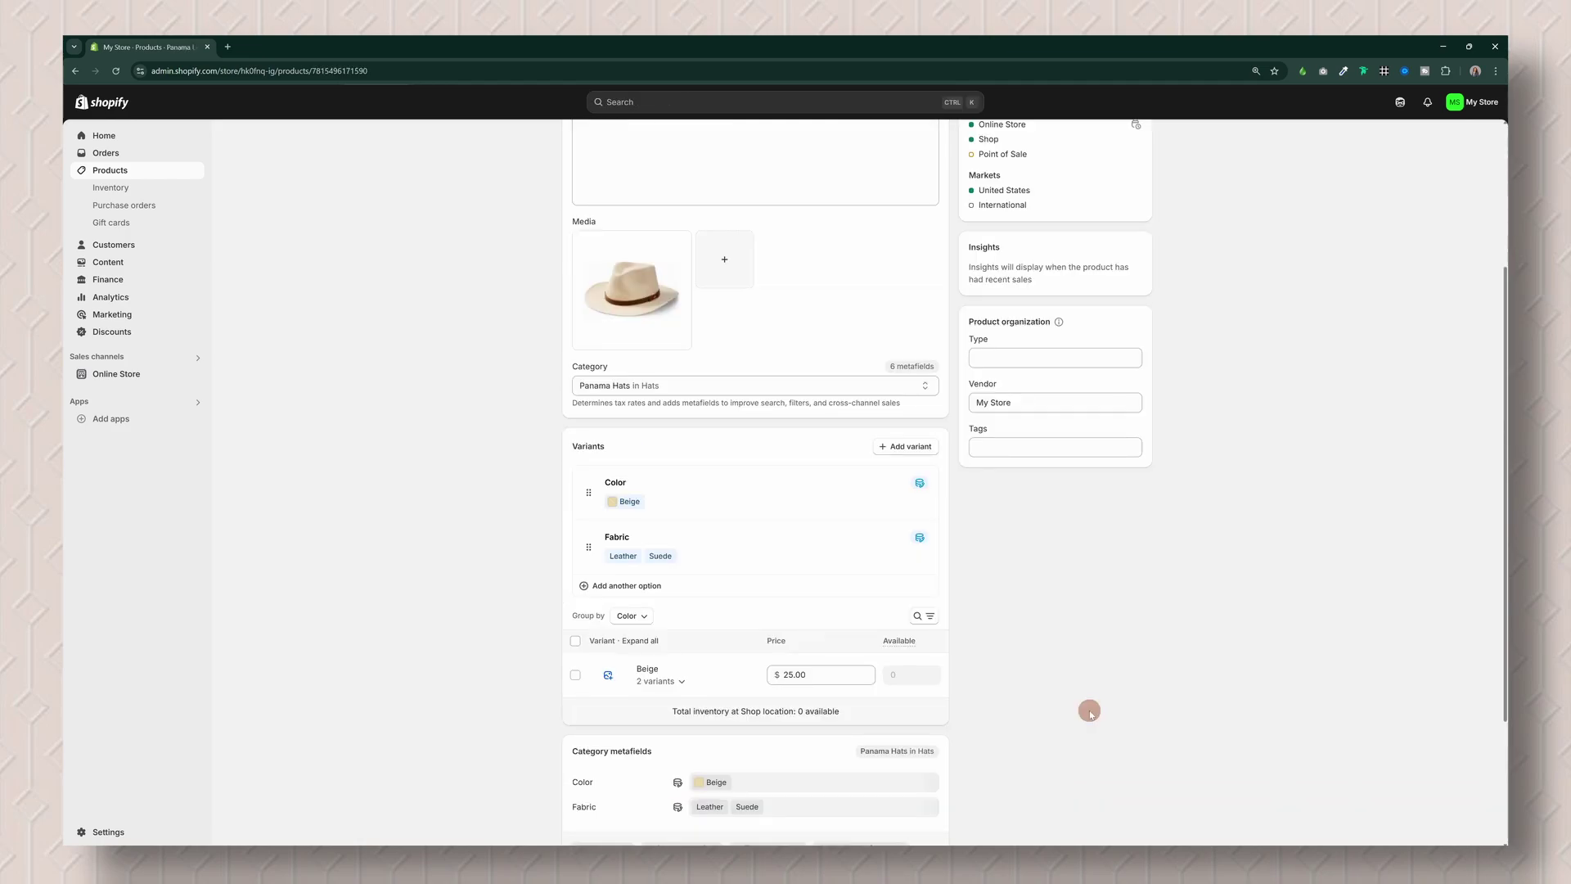
scroll(1089, 712, down, 1)
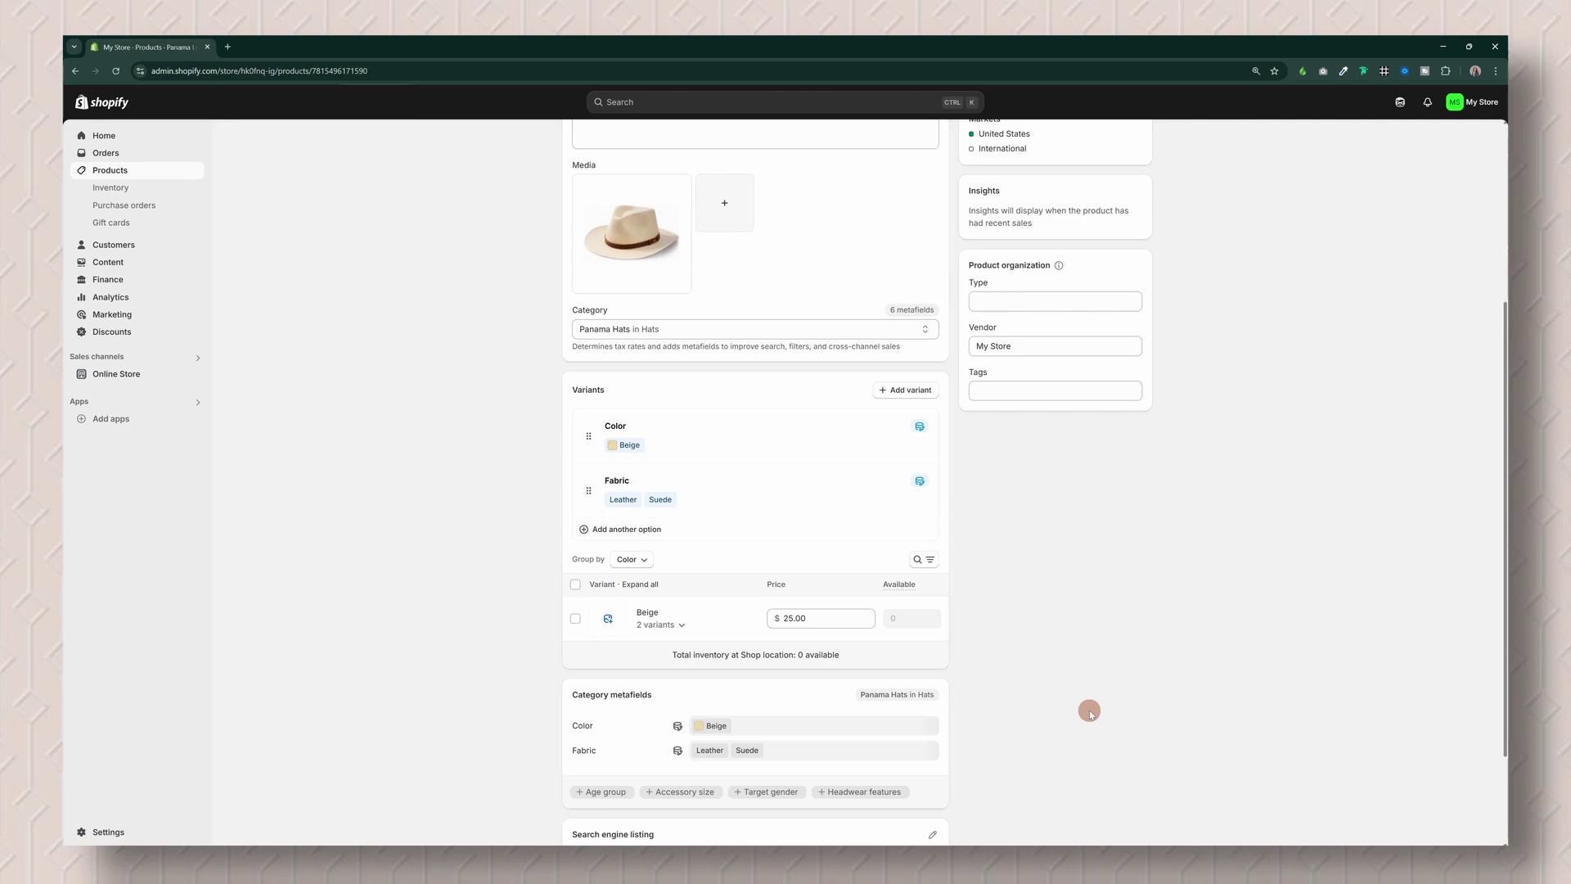
scroll(1089, 712, down, 2)
Step: Assign the Panama hat photo to the Beige variants
click(677, 512)
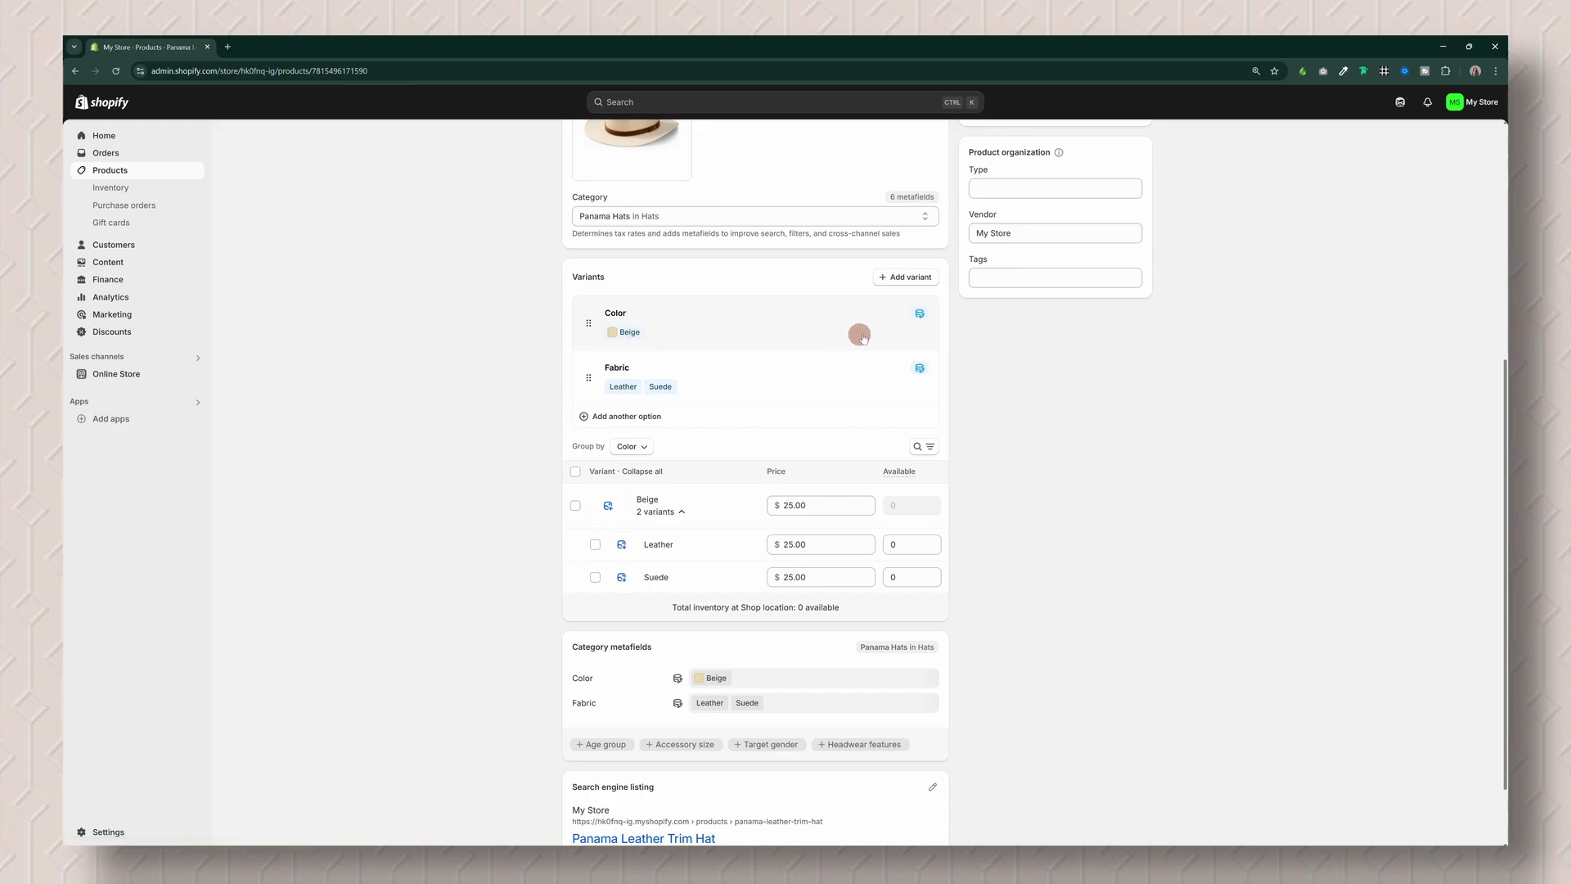
scroll(1038, 570, down, 2)
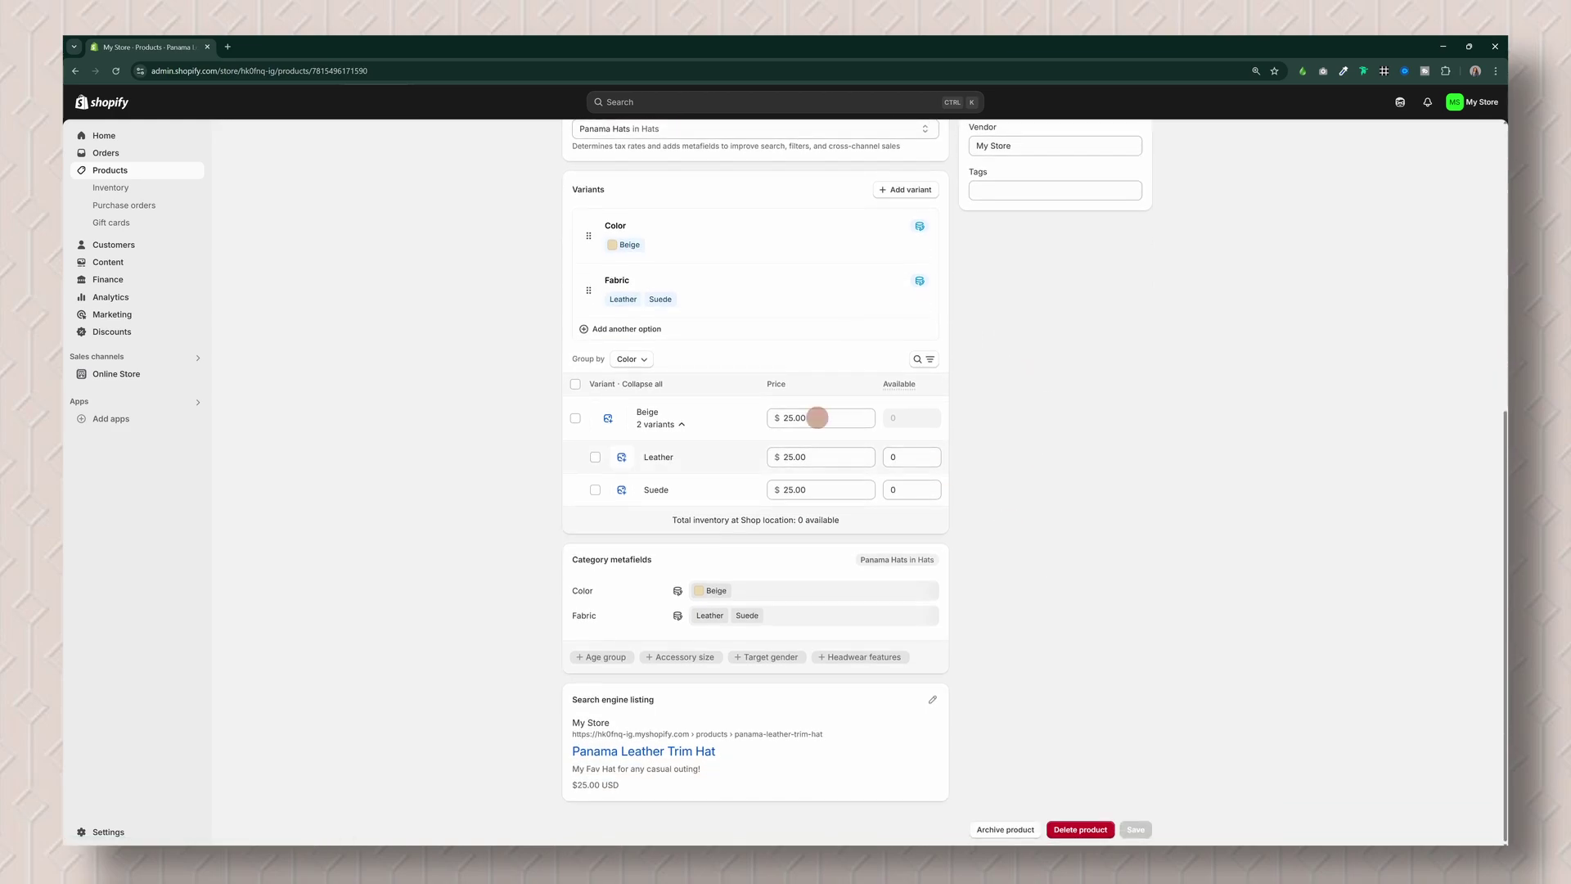
click(608, 423)
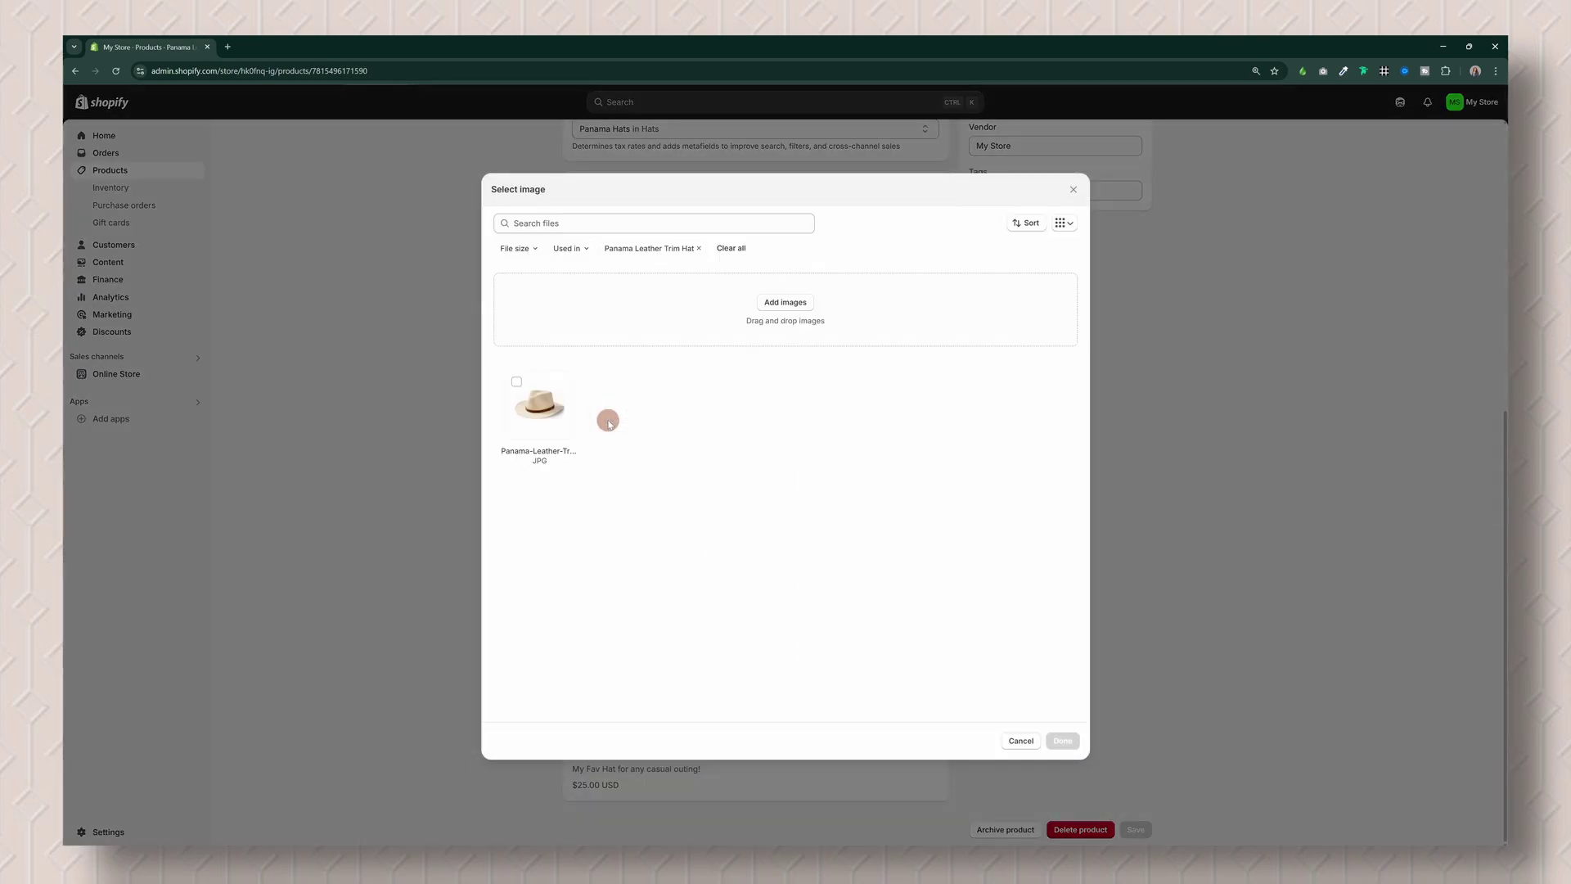
click(560, 419)
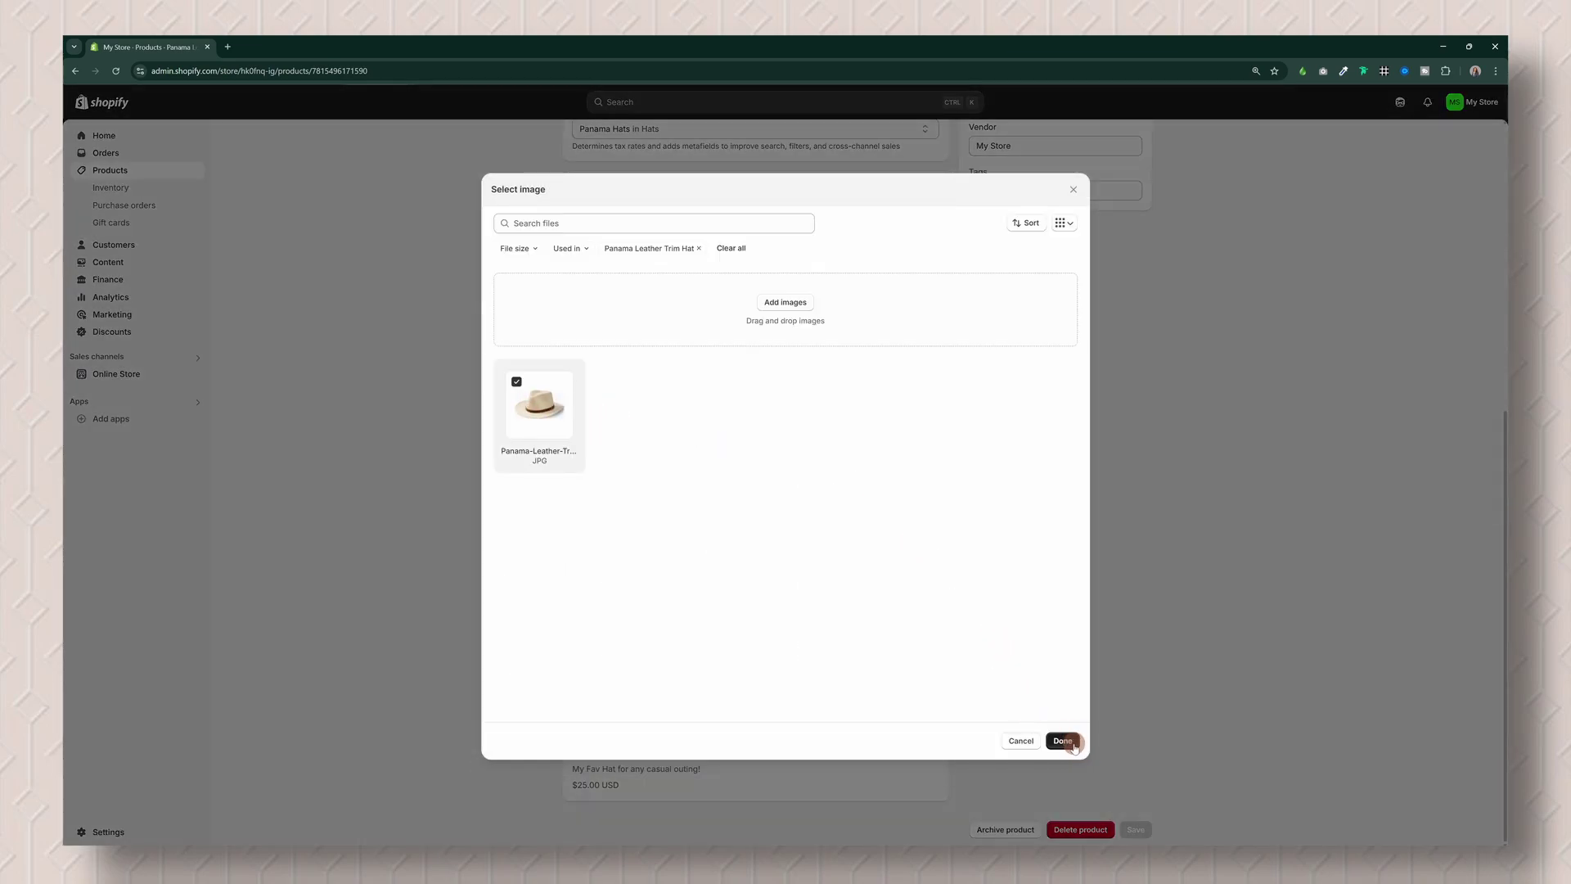
click(1063, 740)
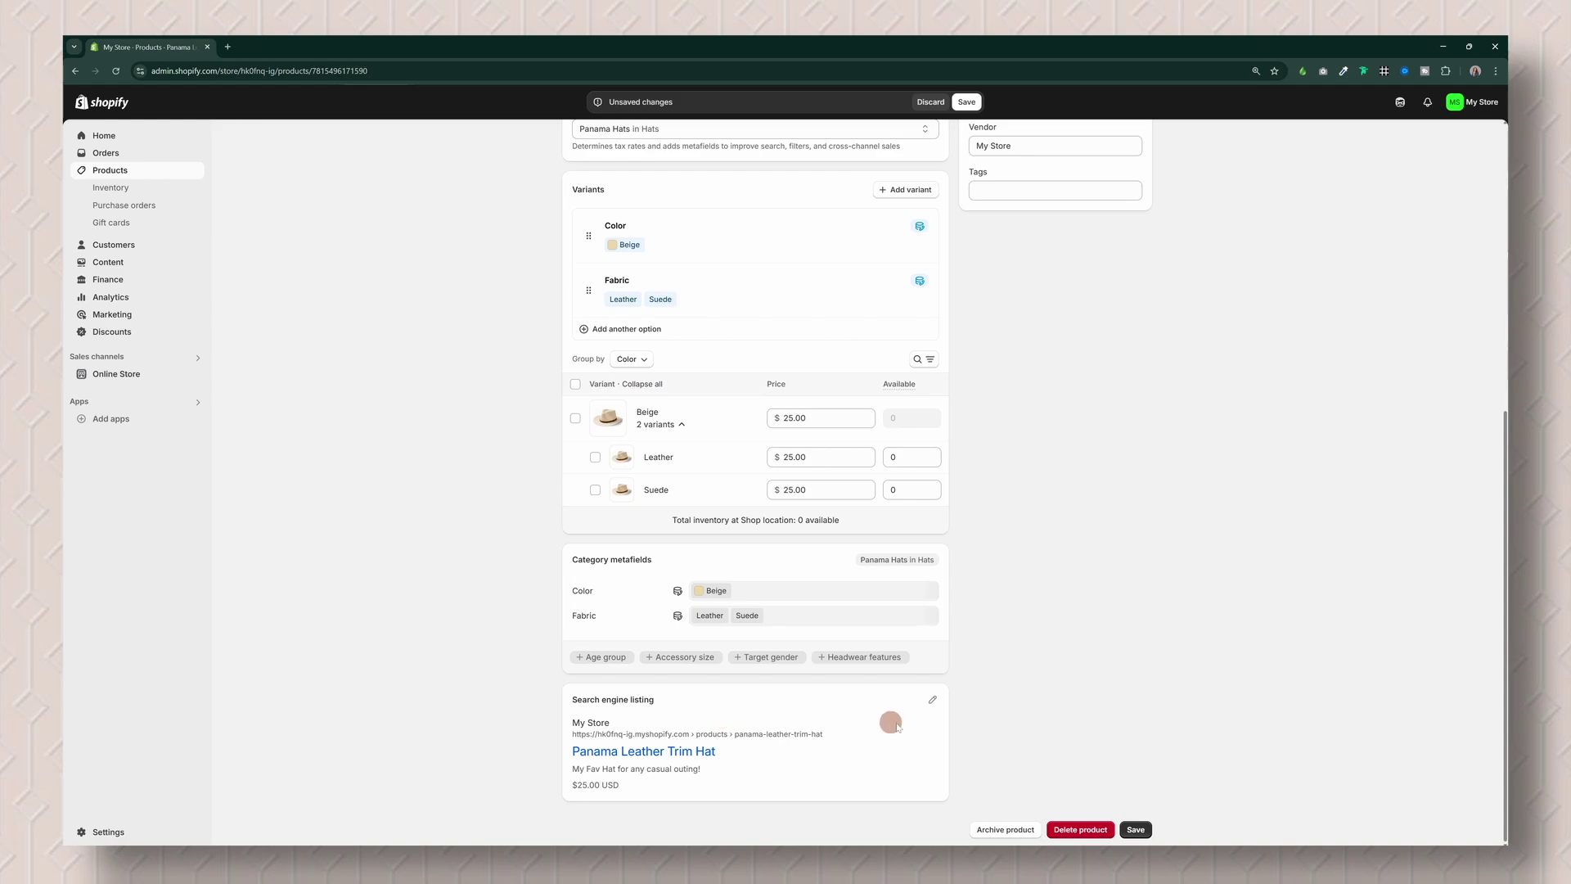
scroll(1318, 661, up, 6)
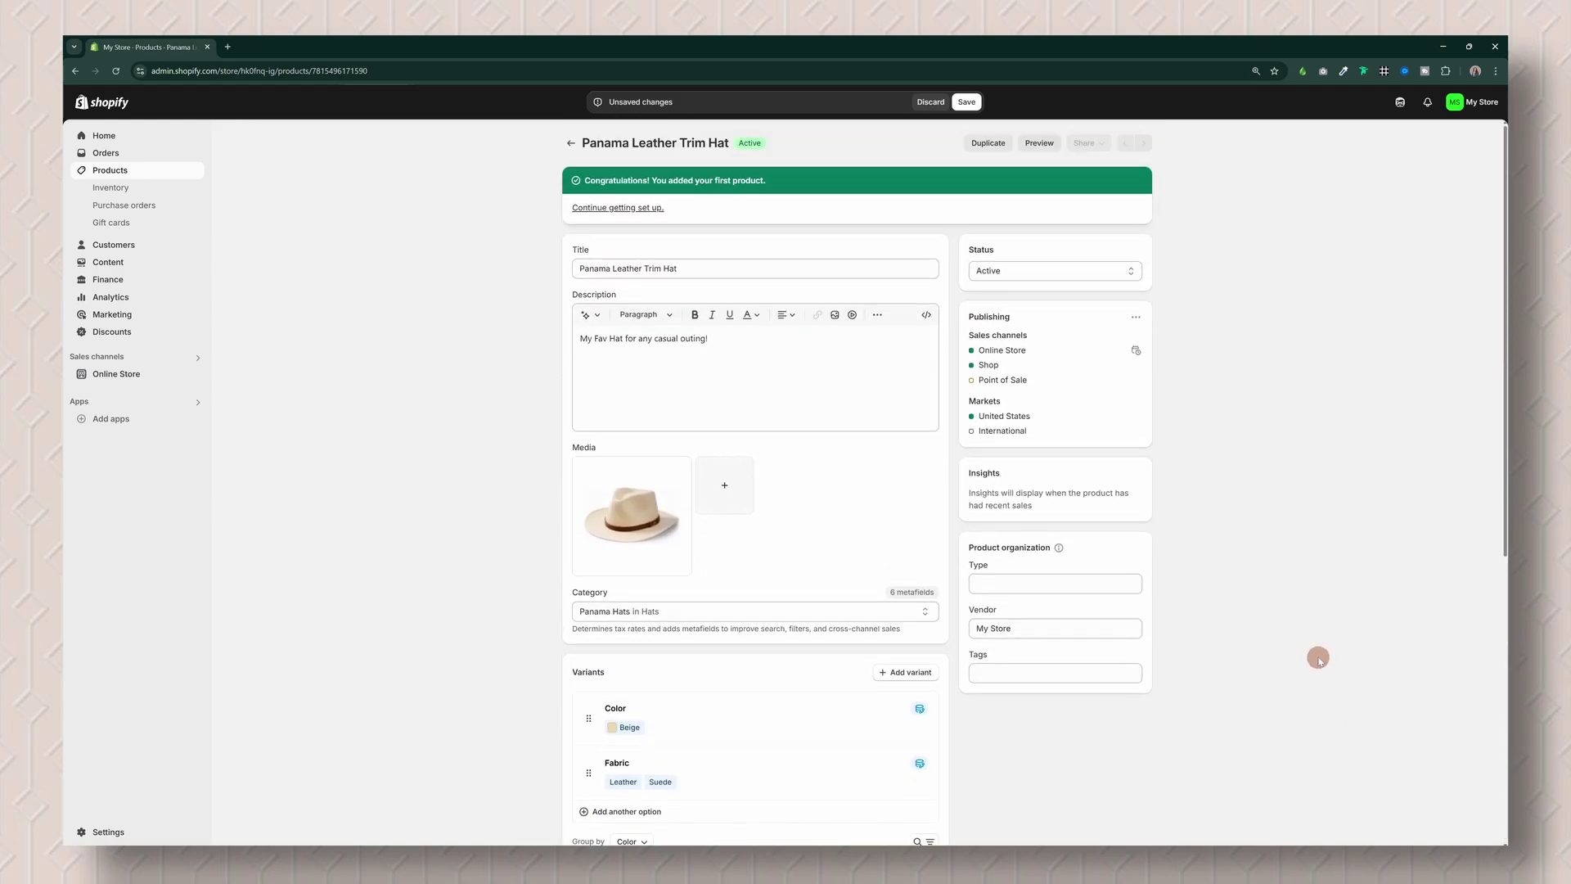
click(1020, 275)
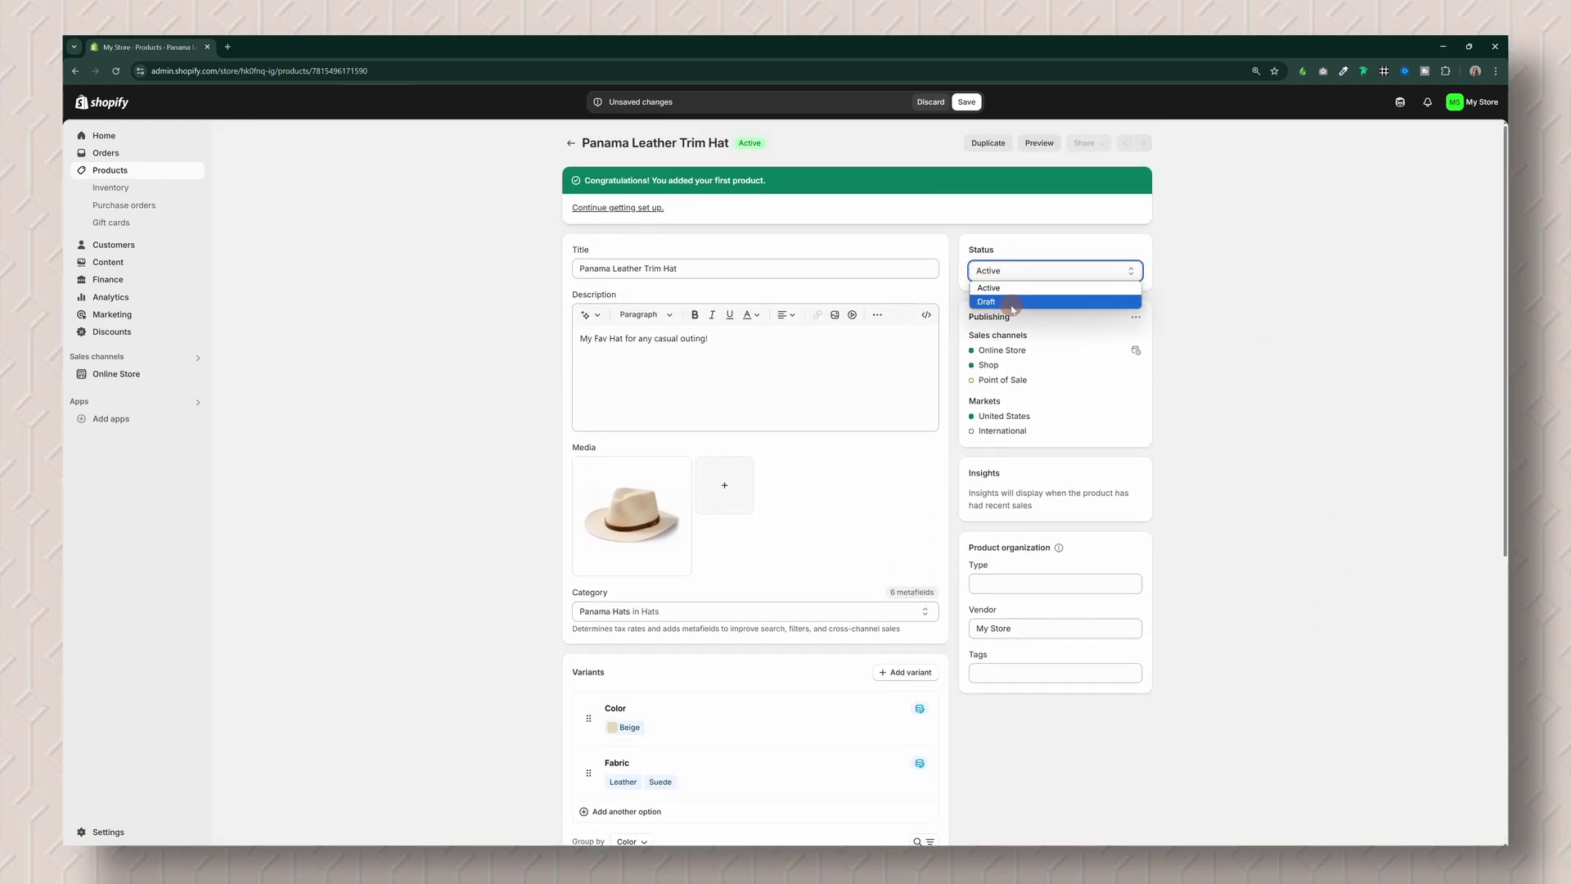
click(1013, 289)
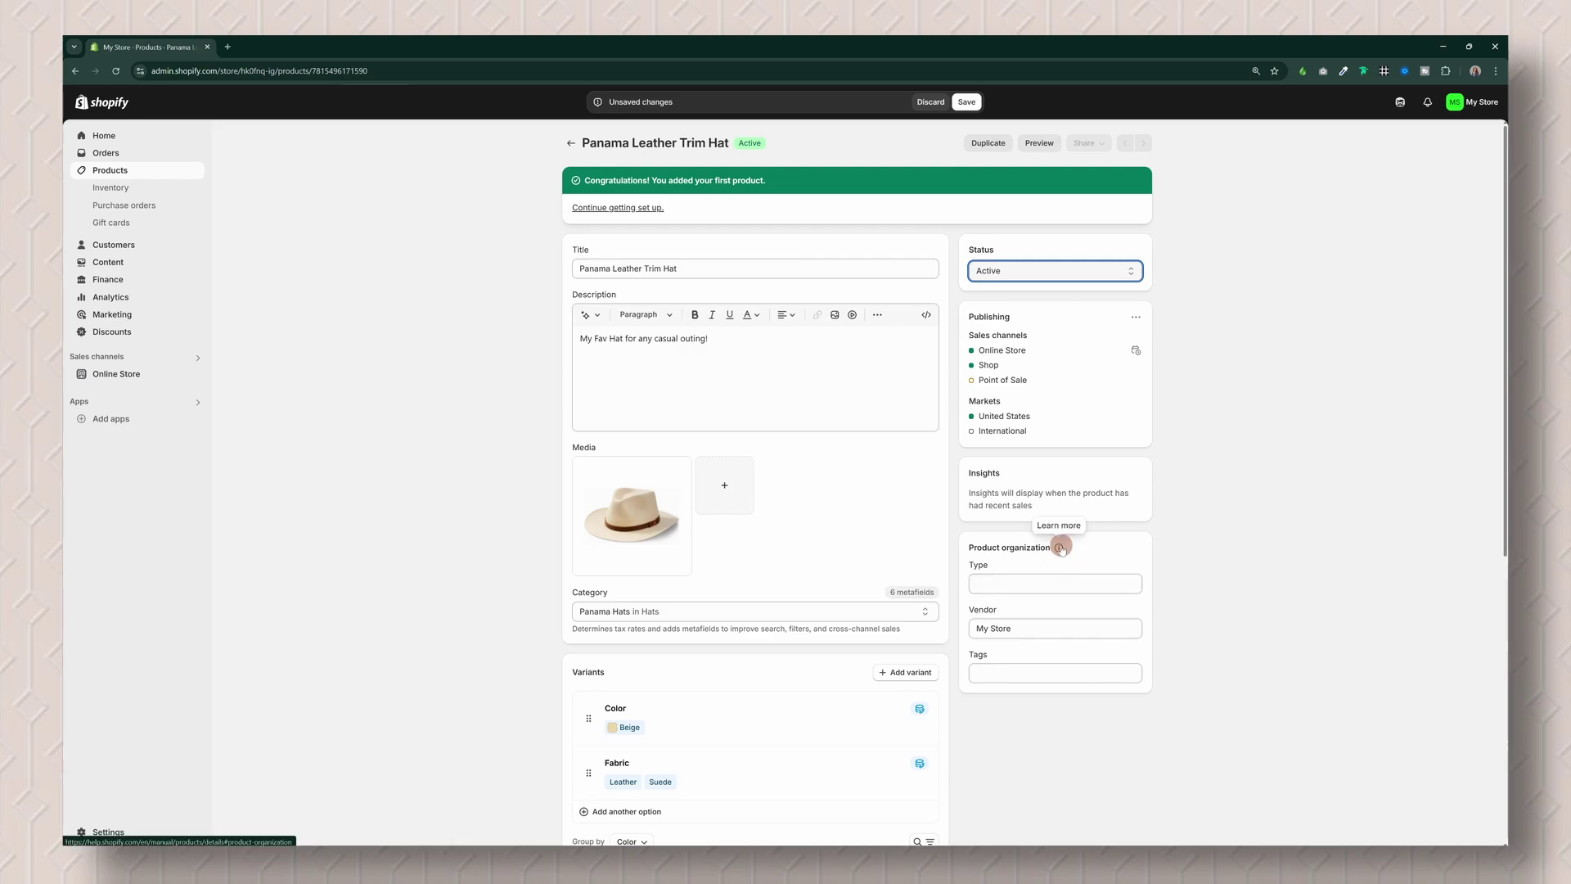
click(1060, 548)
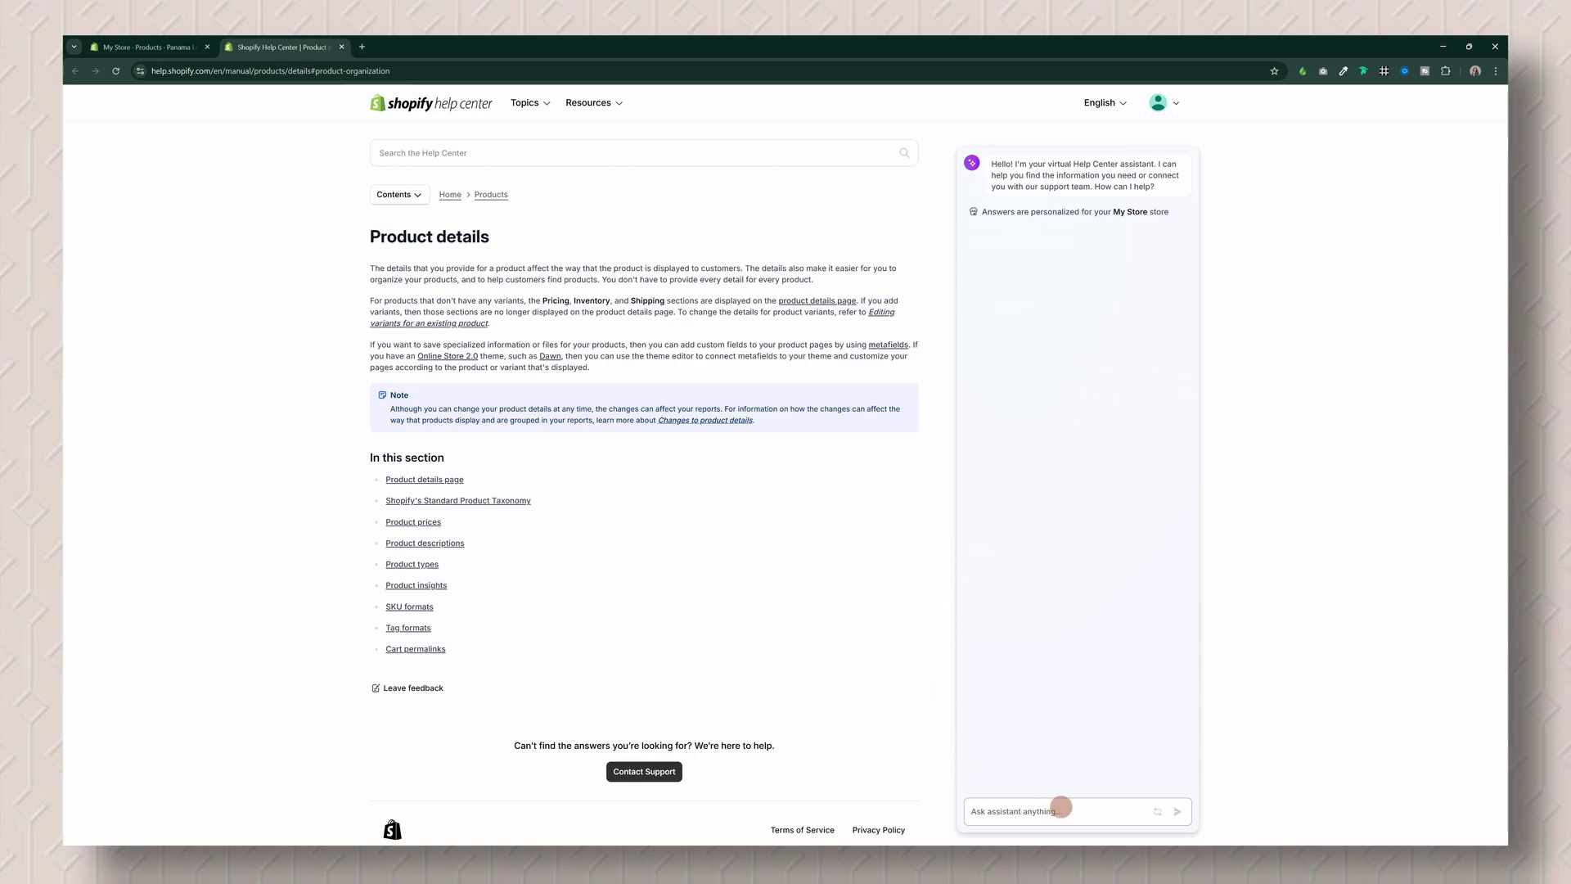
click(147, 46)
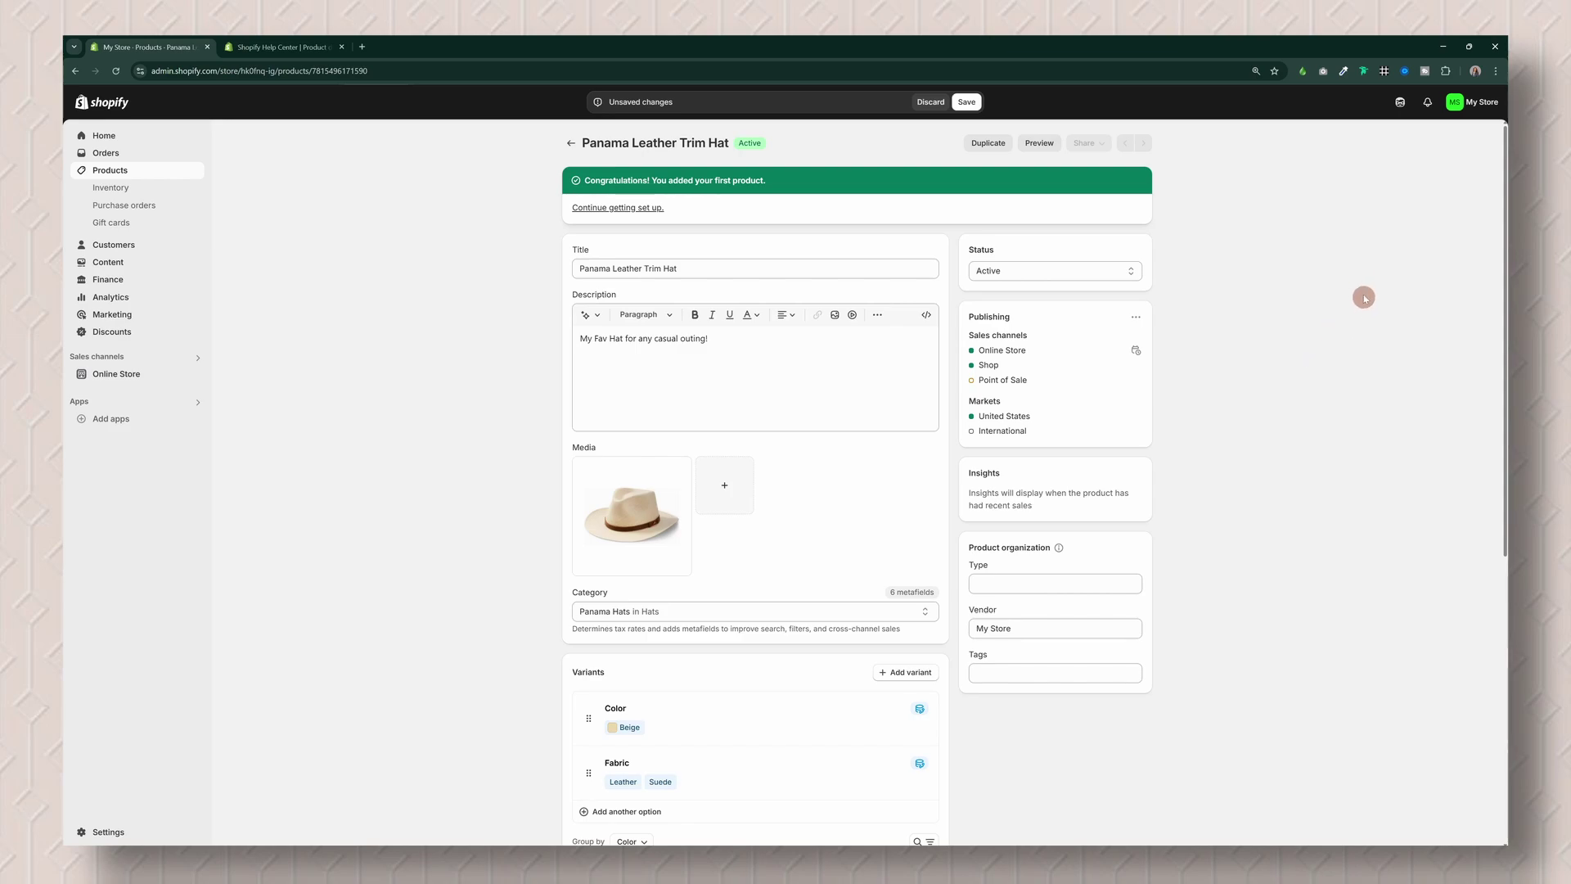
click(1401, 103)
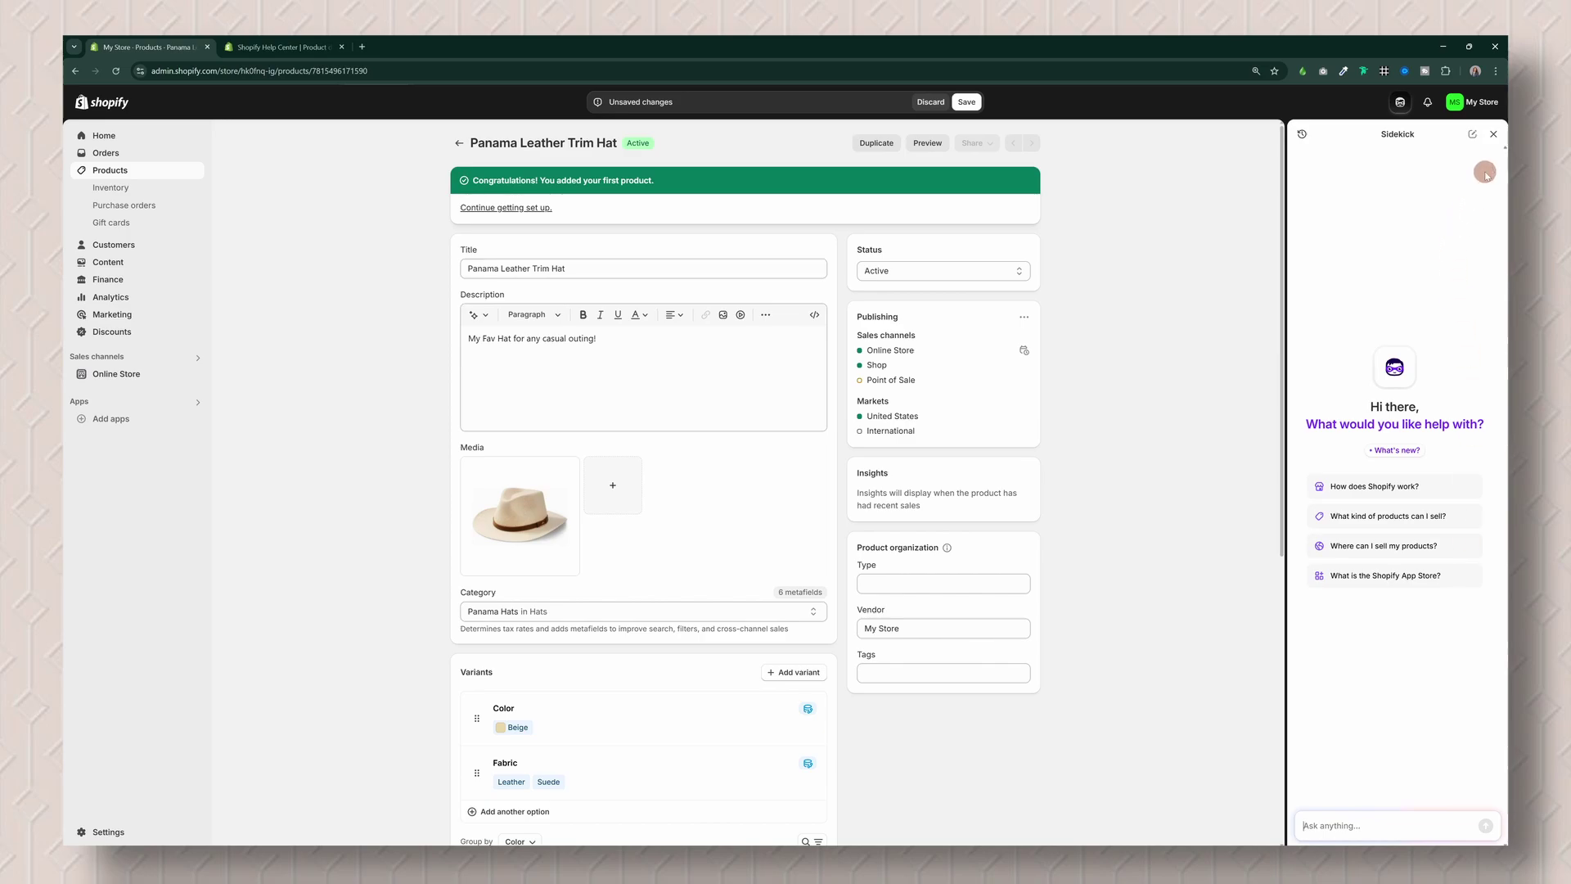
click(1495, 135)
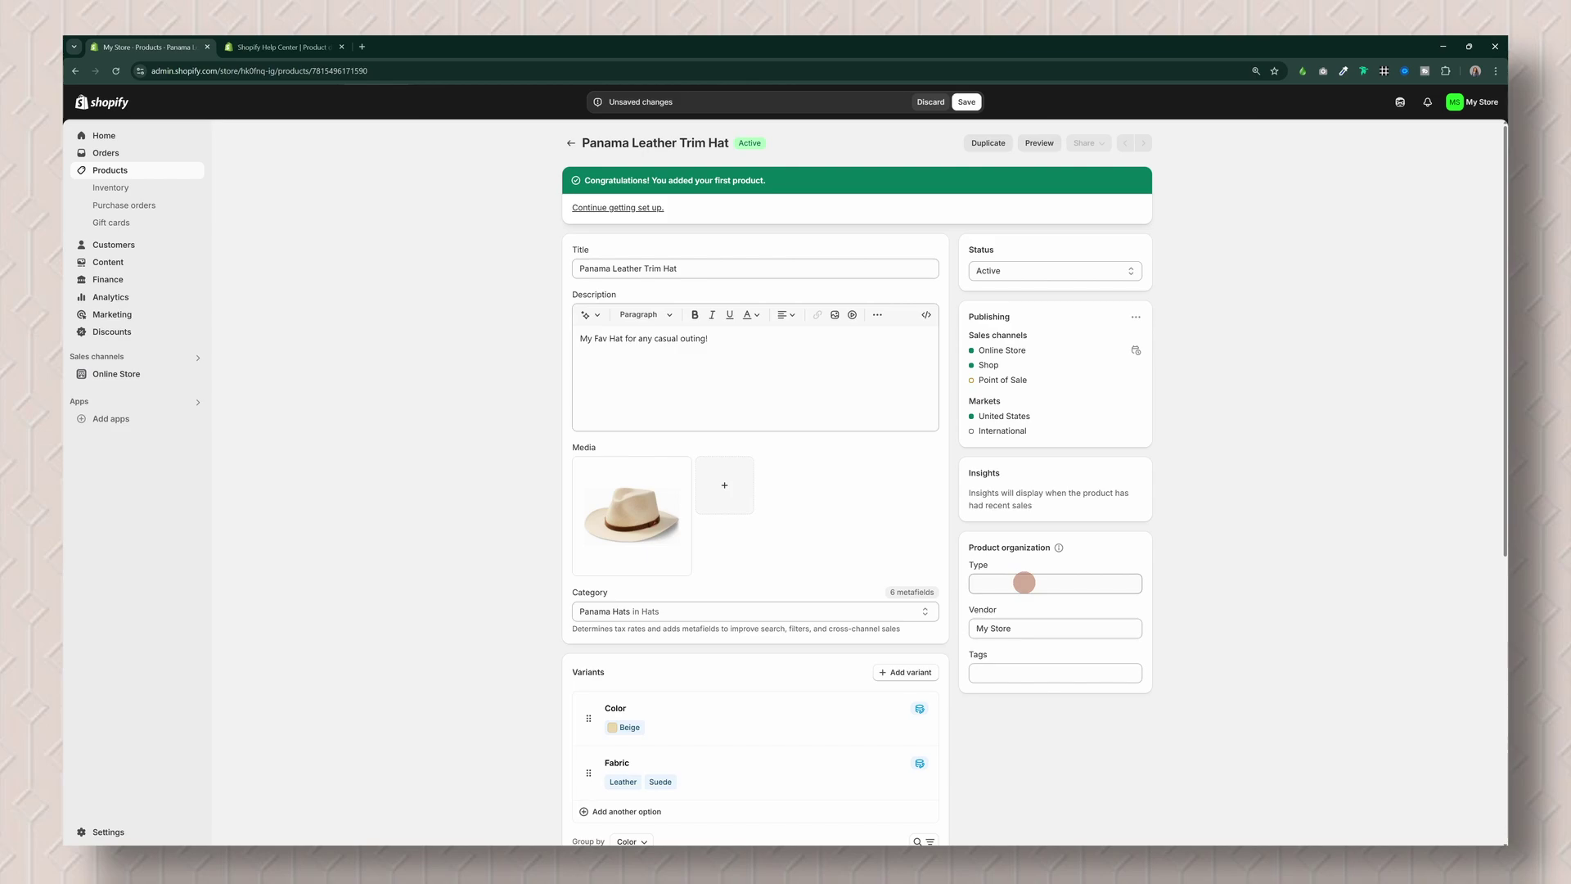
Step: Visit the Type and Tags fields, save the Panama Leather Trim Hat, and return to Products
click(1024, 583)
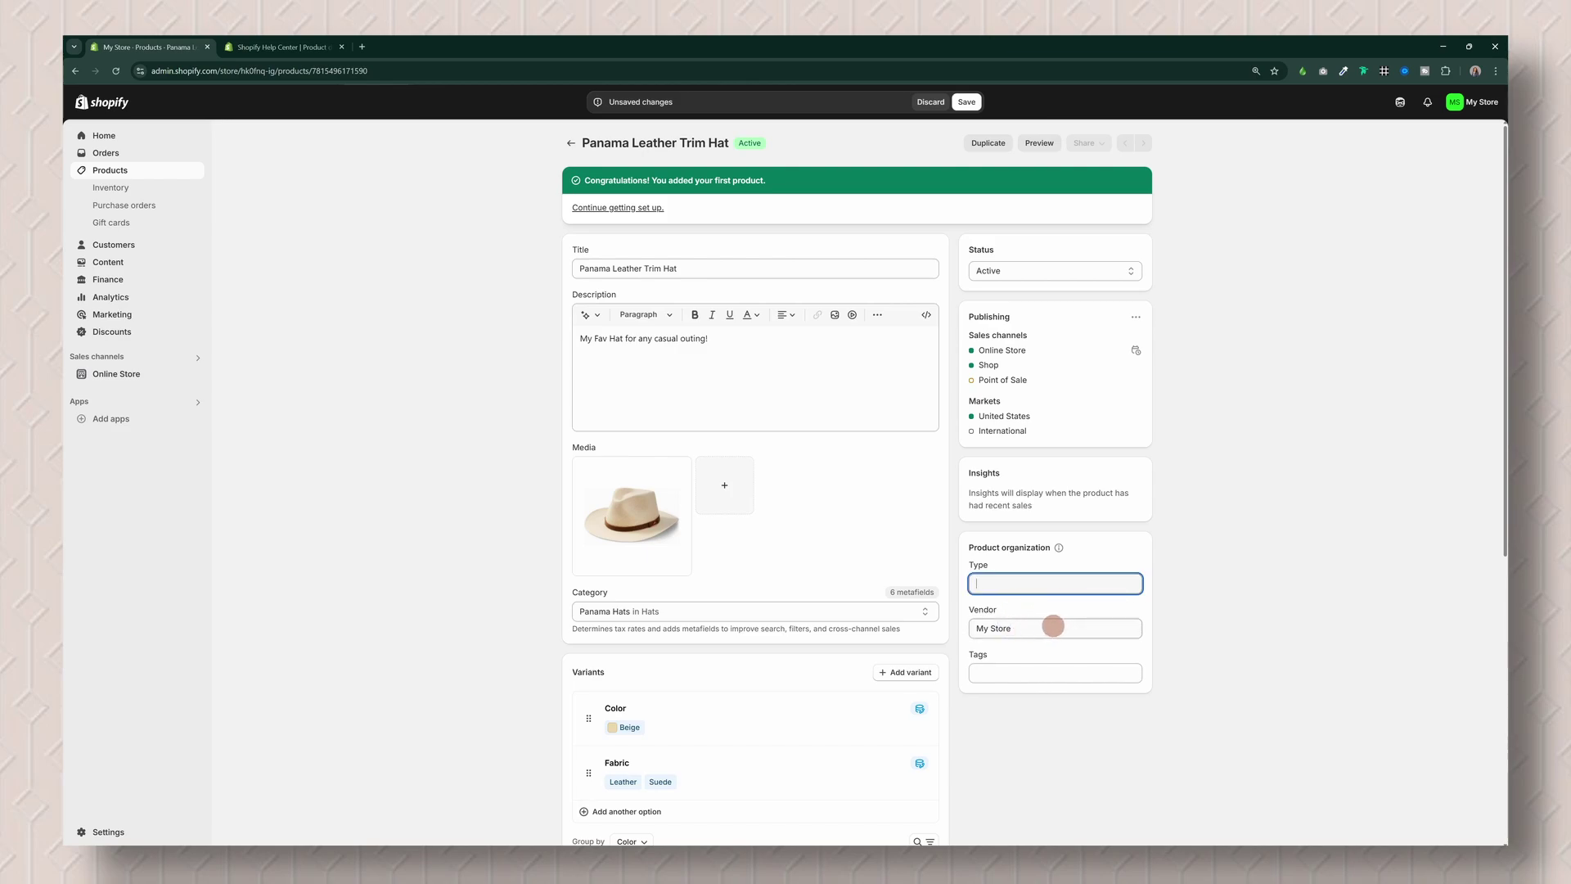
click(1037, 670)
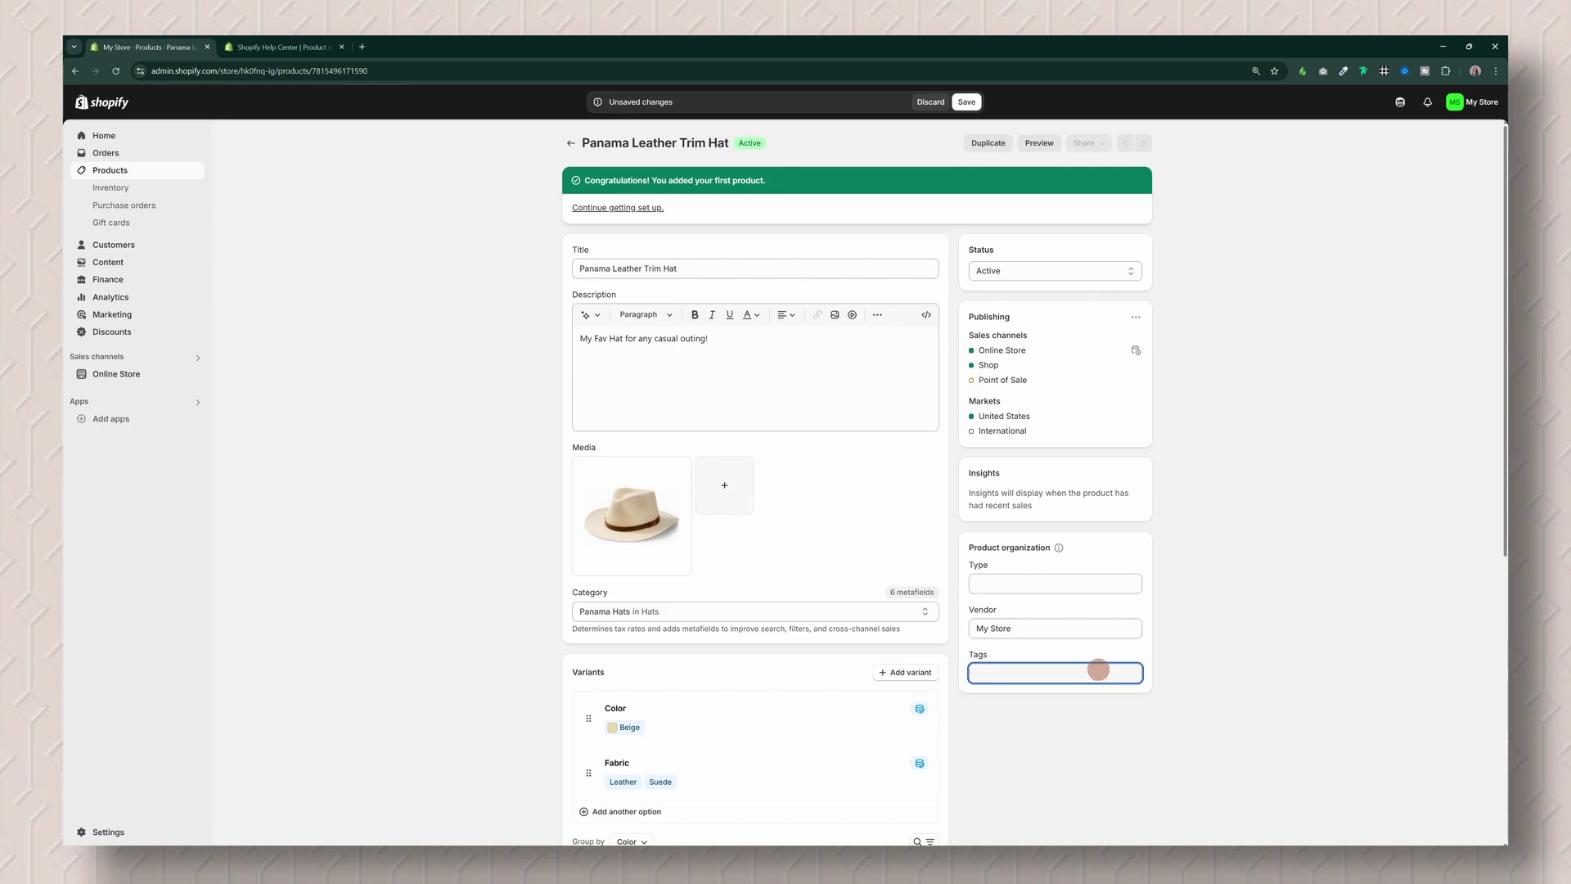
click(1295, 291)
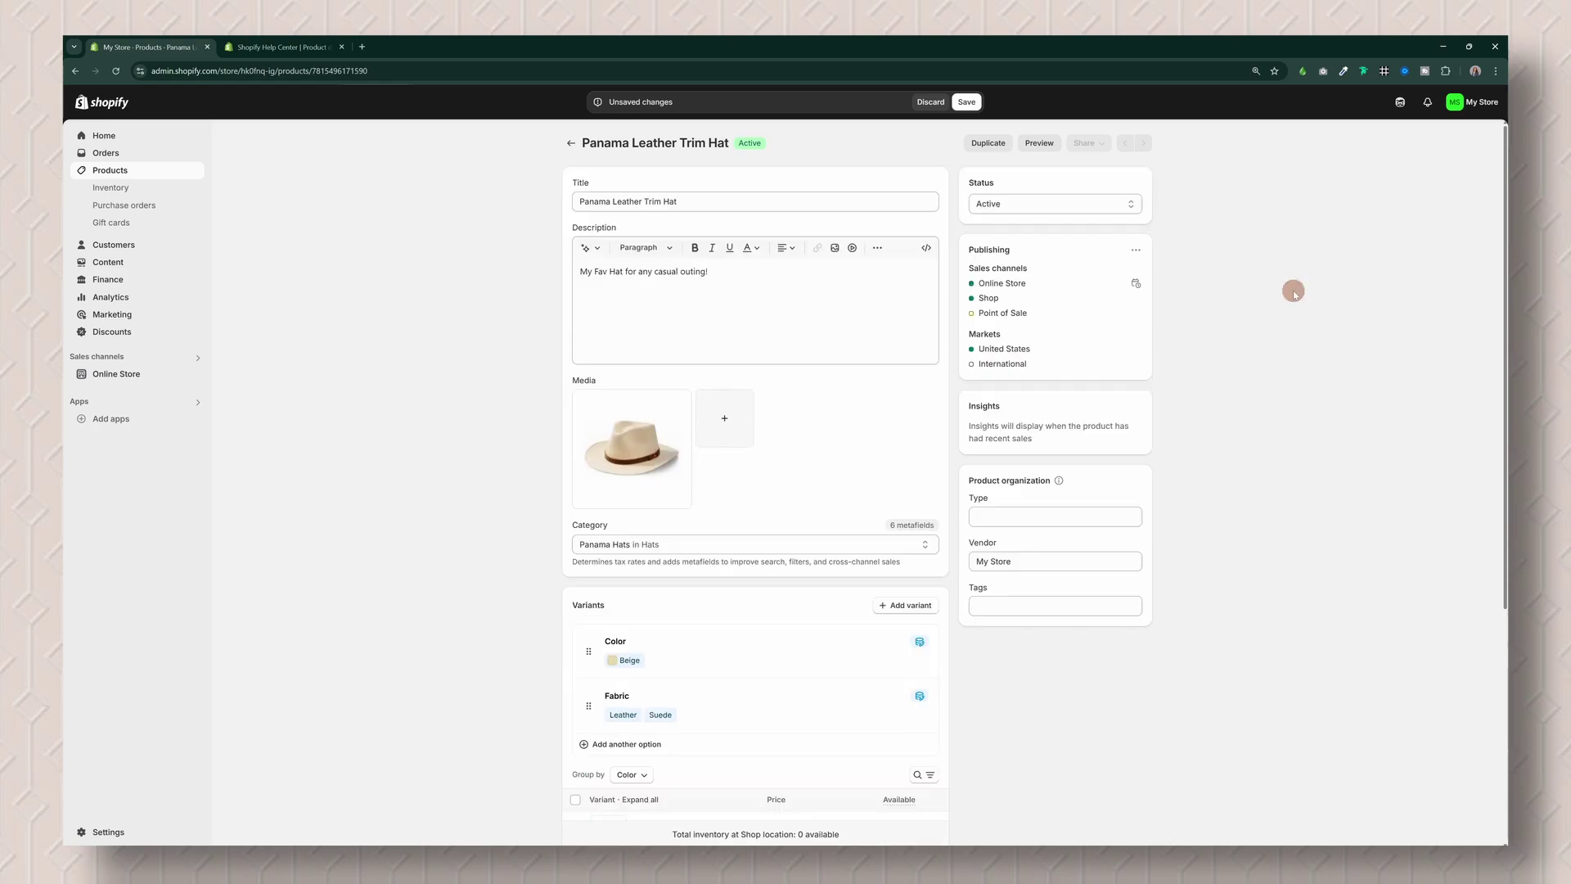
click(971, 109)
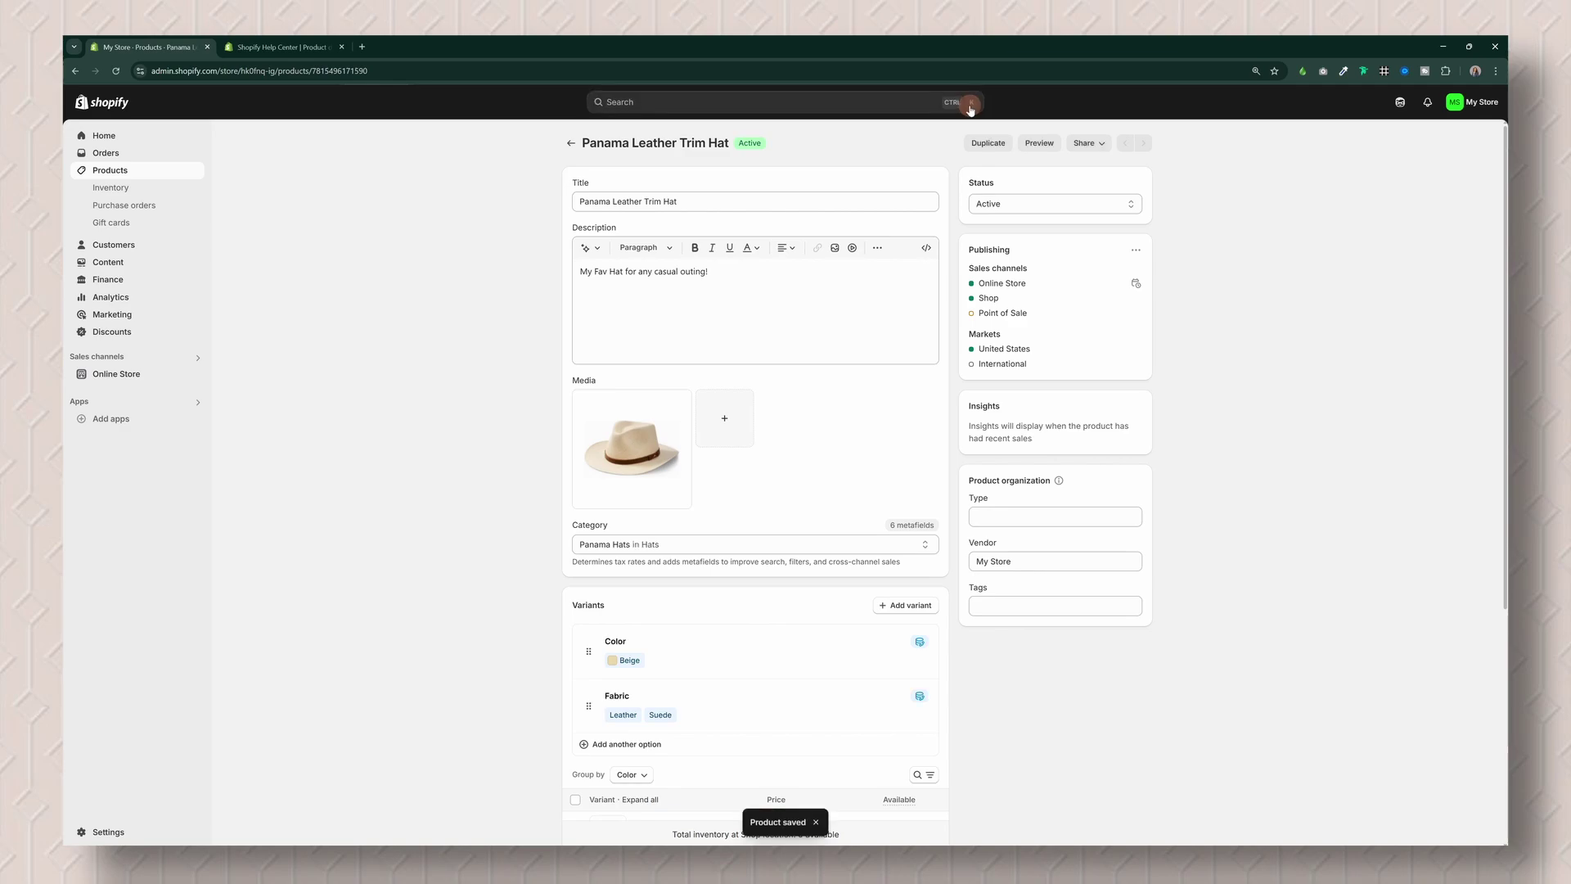
click(566, 146)
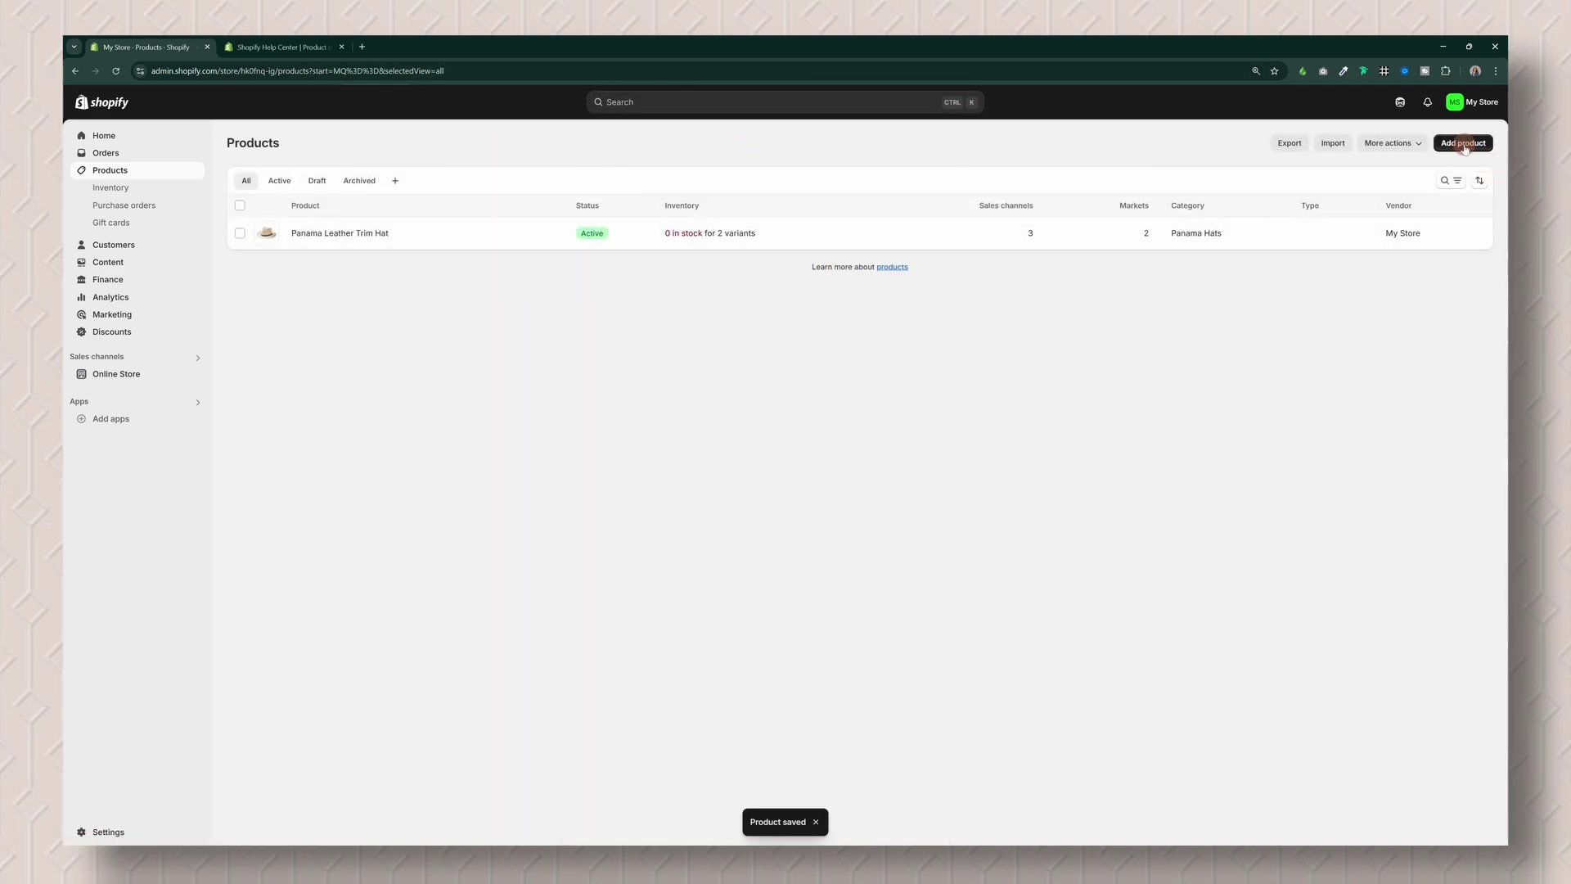
Step: Create a new product titled 'Straw Summer Hat' with the description 'ur favorite summer fedora hat!'
click(1460, 146)
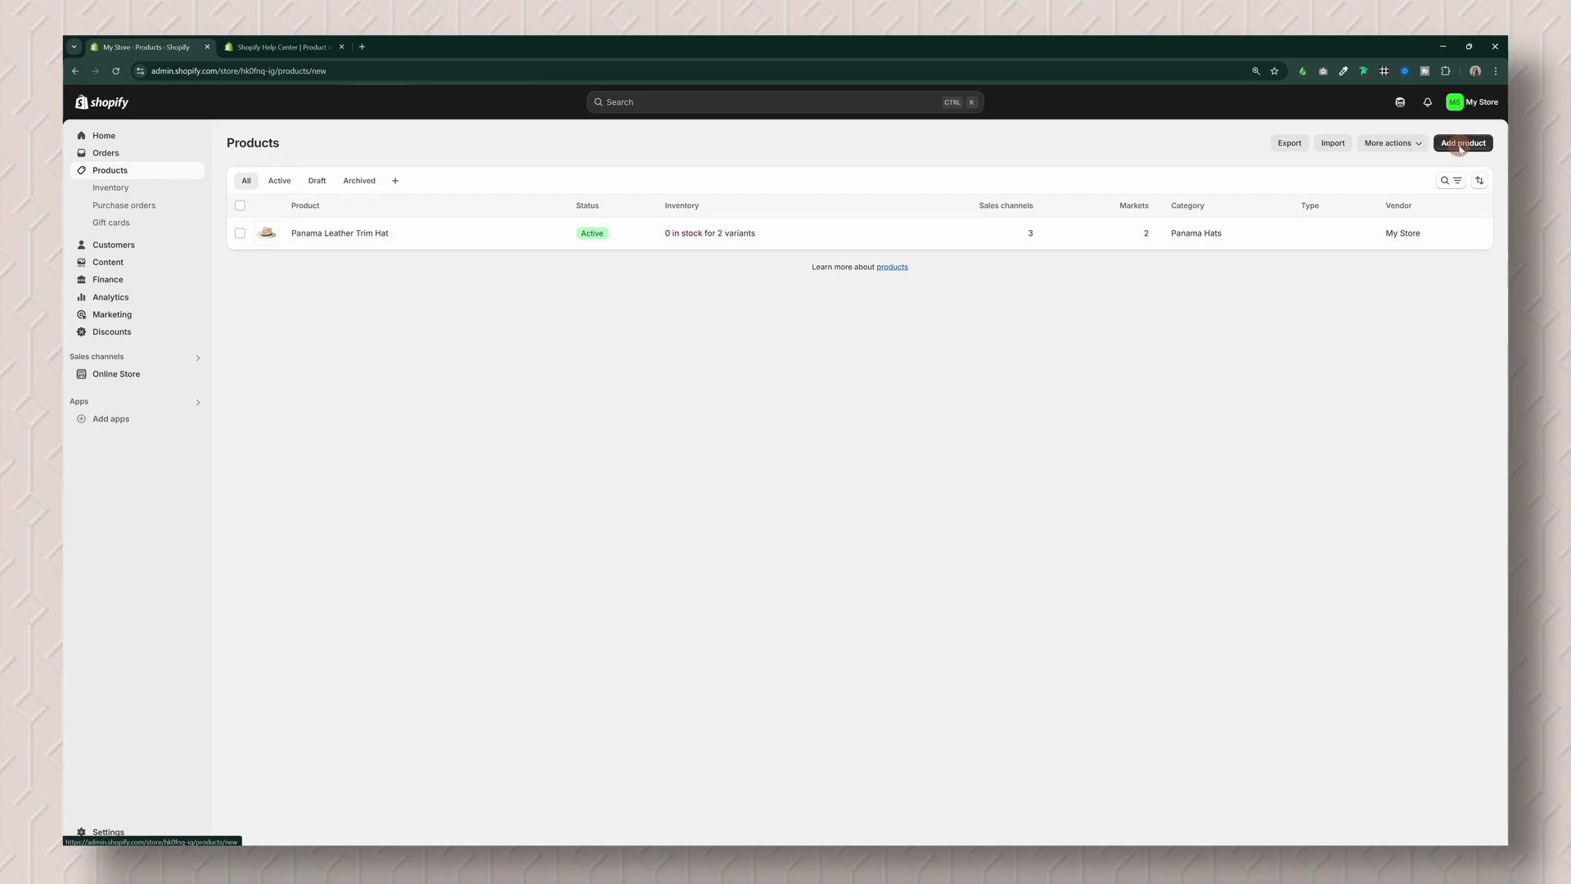
click(839, 202)
text(Straw Summer Hat)
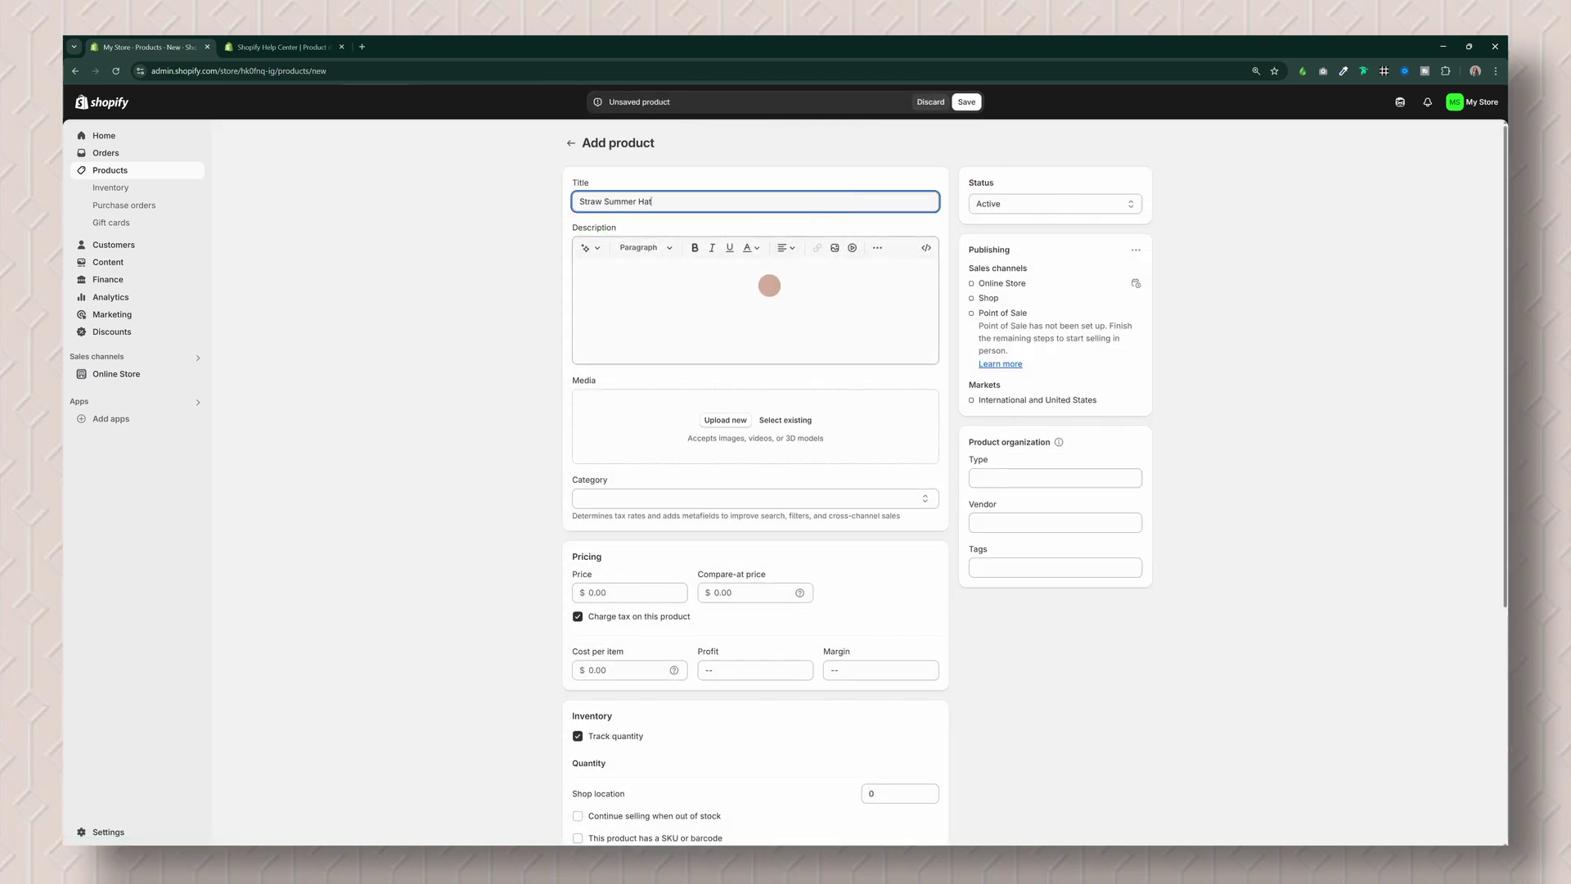
click(768, 285)
text(ur )
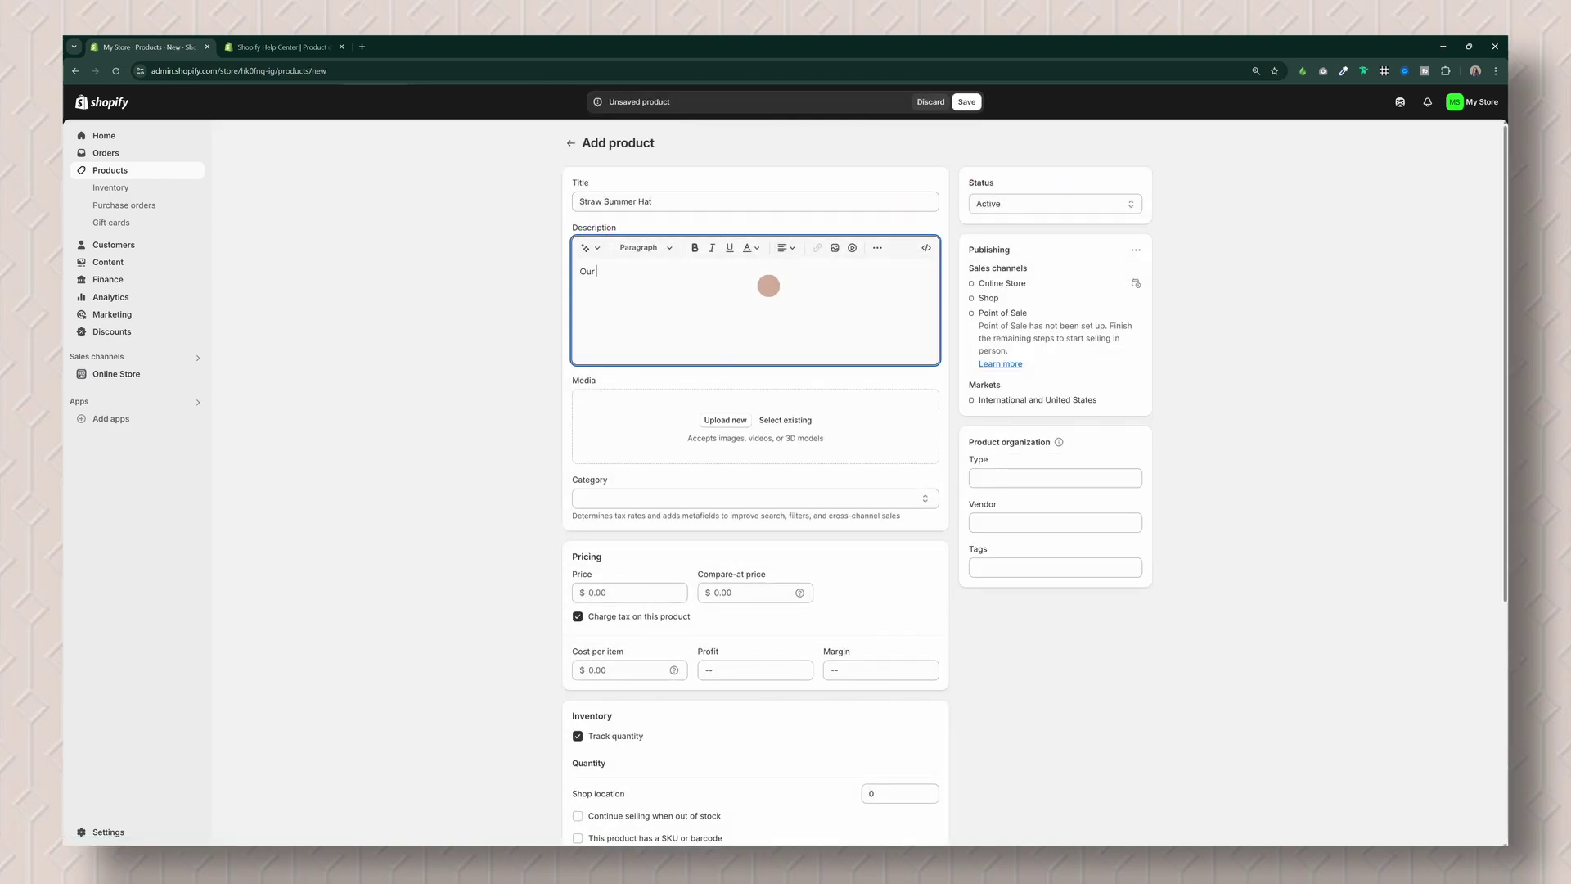
text(favorite summer fedora hat!)
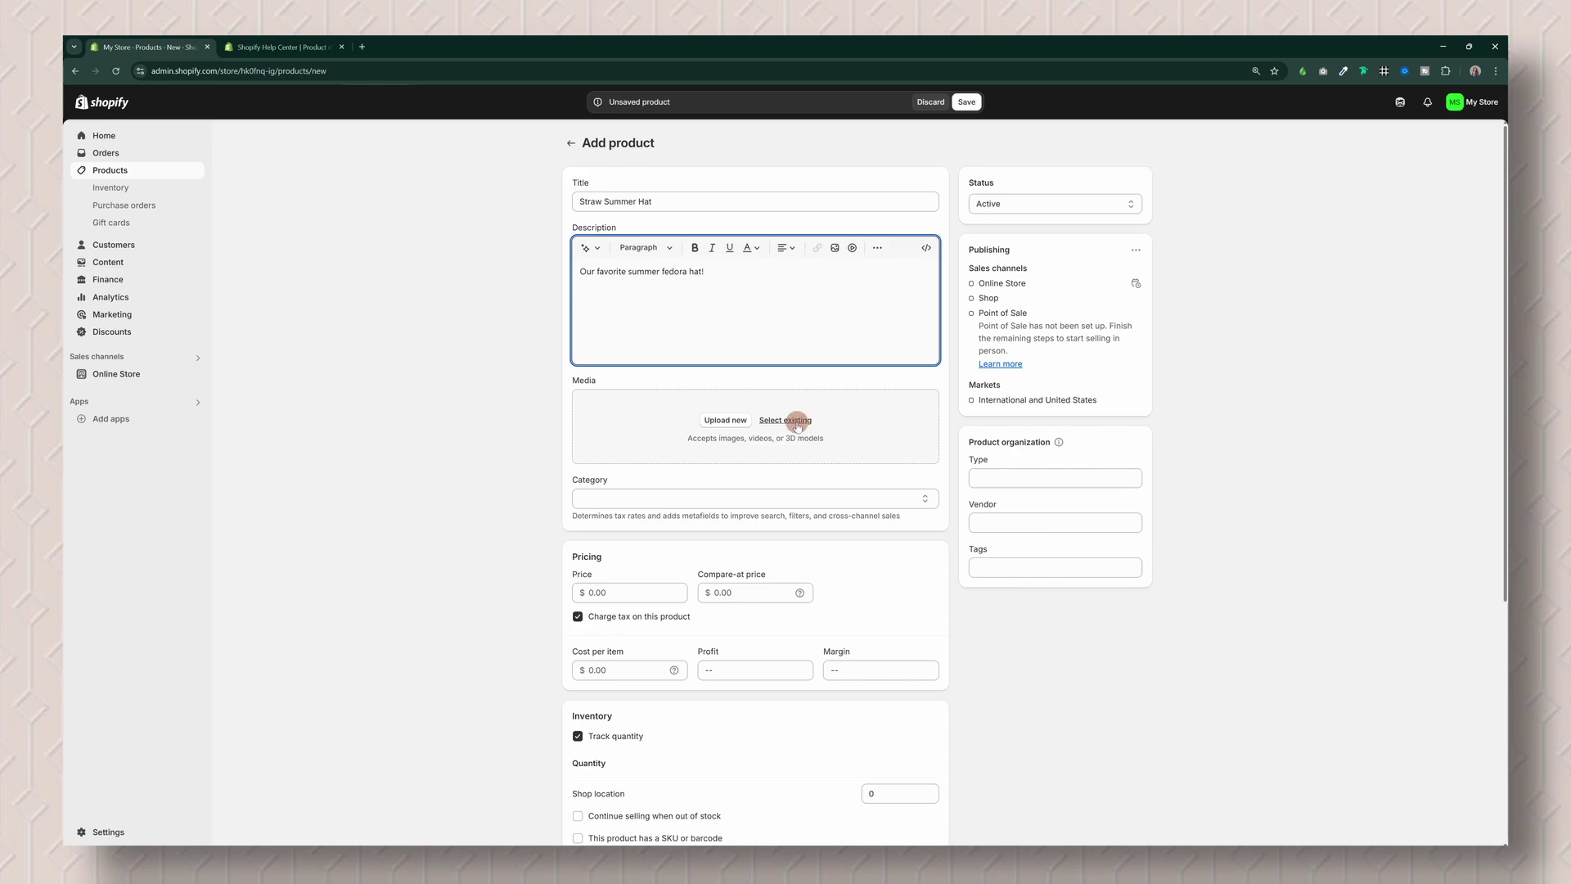
Step: Attach the straw summer hat image and the pexels-rich-ortiz photo as product media
click(797, 421)
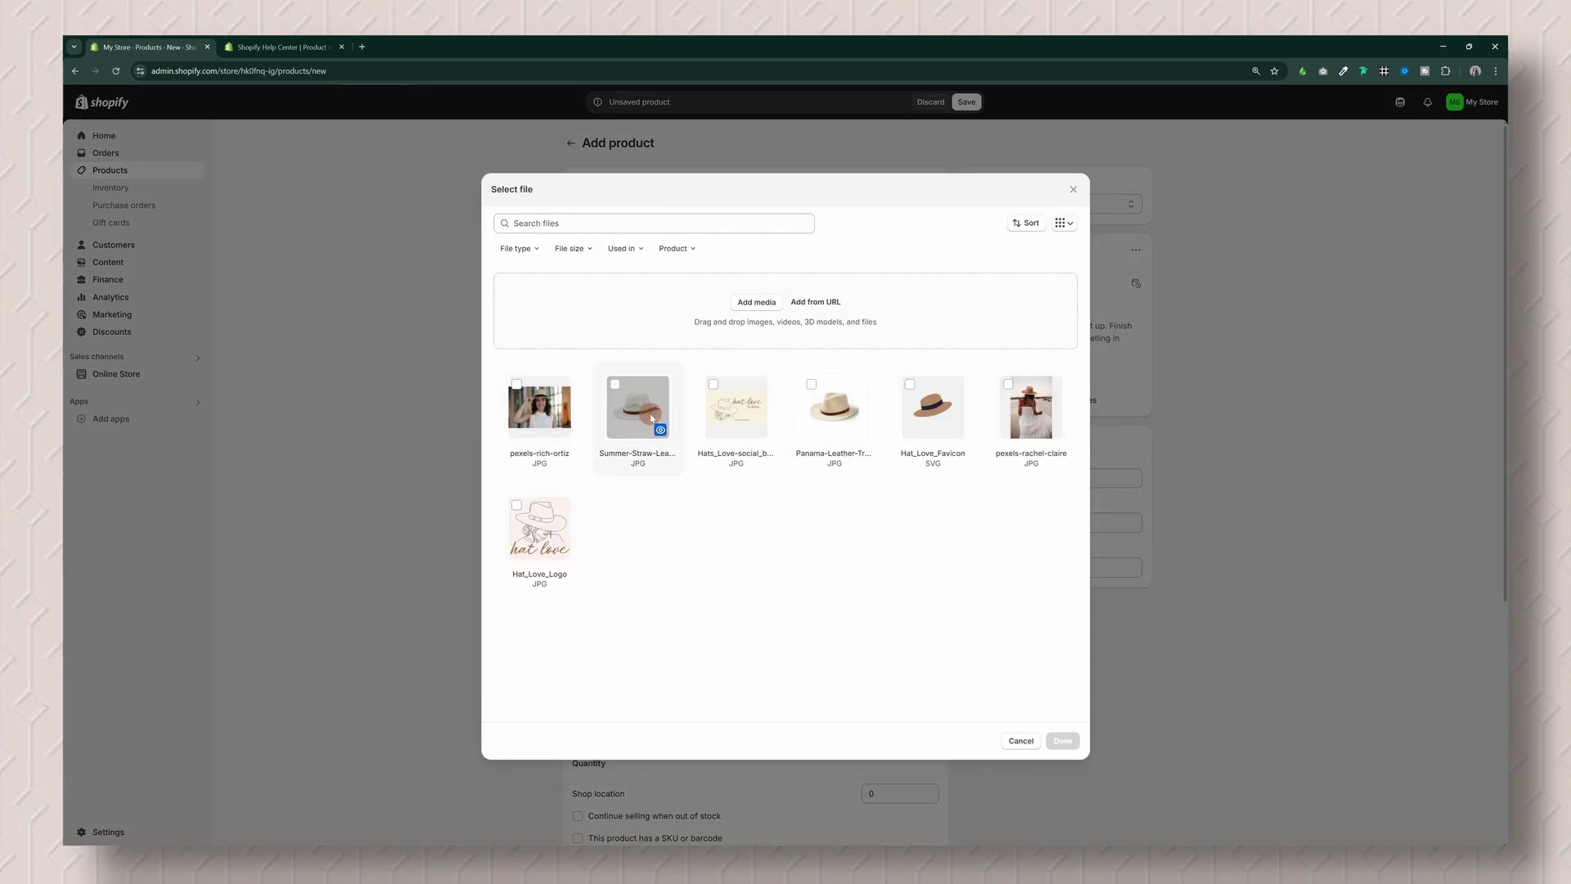
click(646, 413)
click(1062, 741)
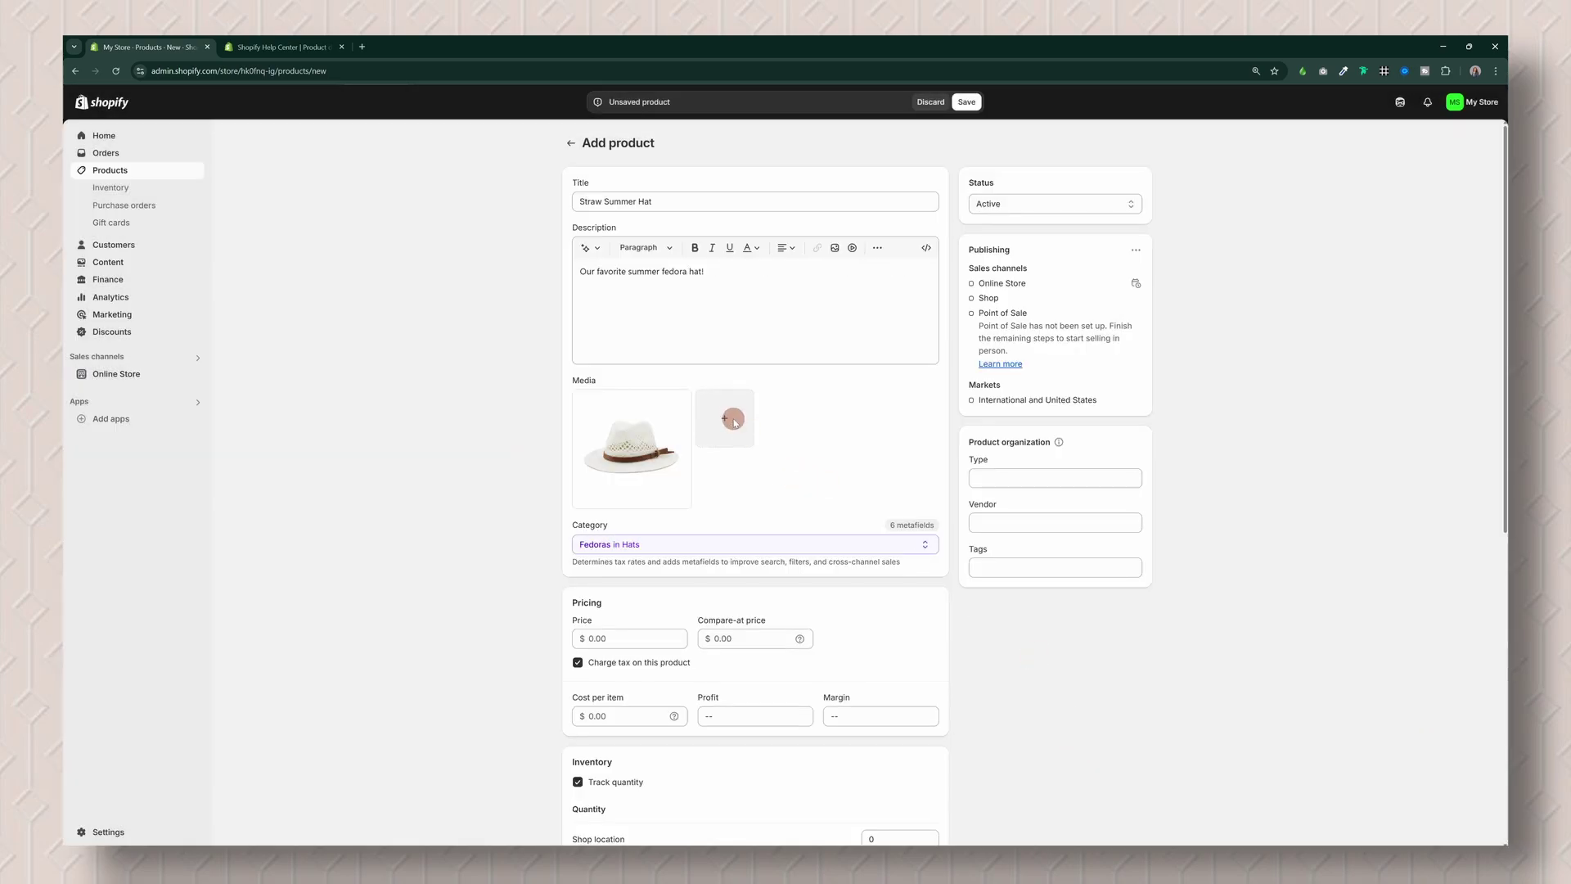
click(733, 419)
click(541, 415)
click(1062, 741)
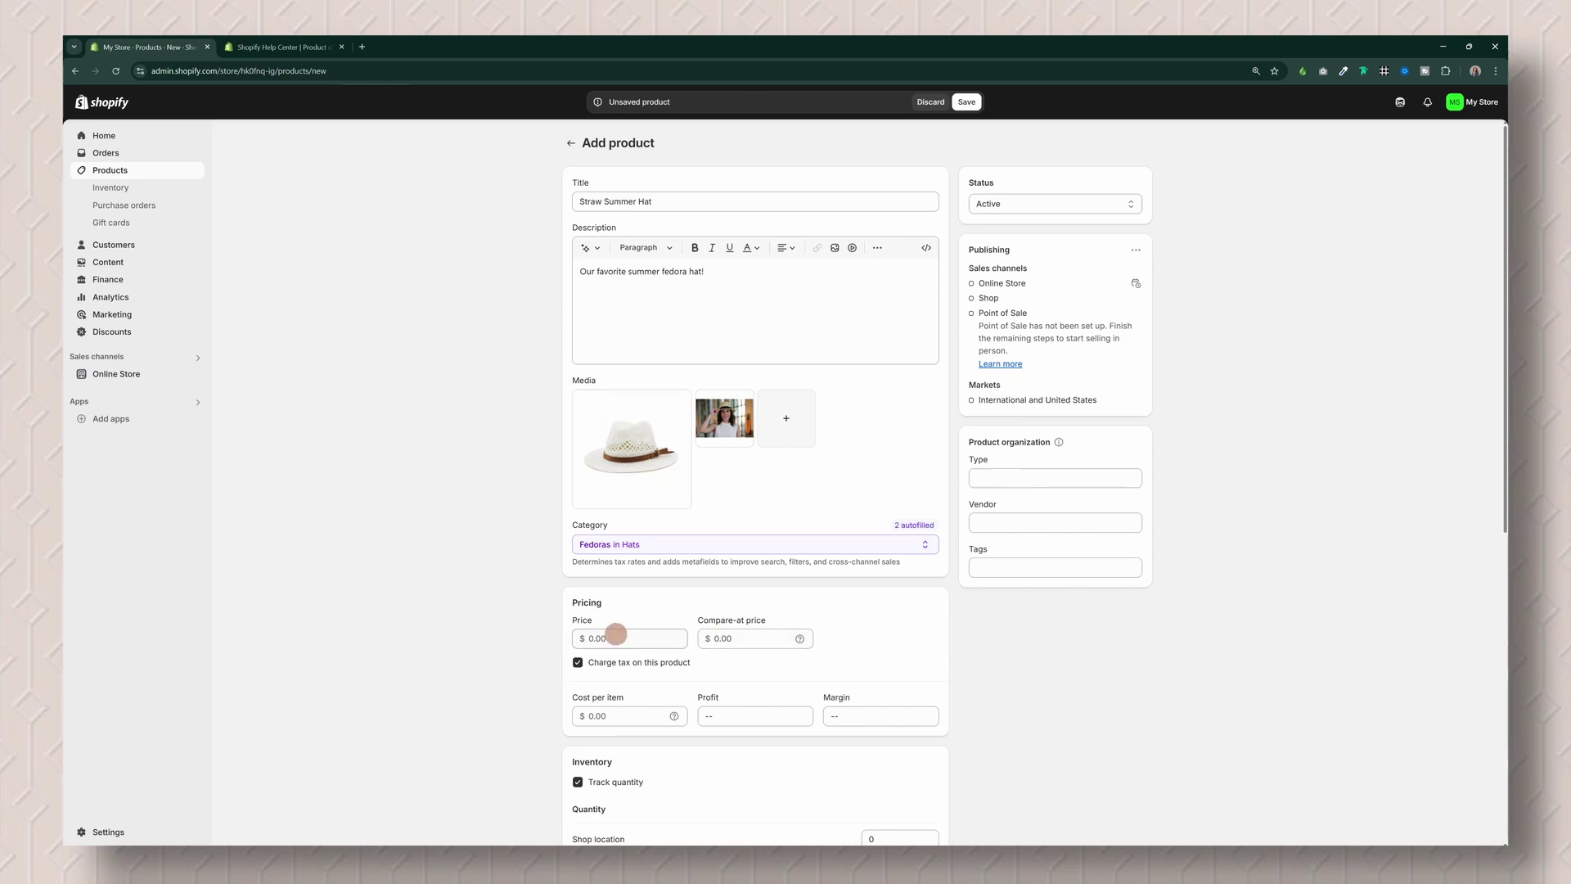
Step: Set the price to $25.00 and the shipping weight to 1.0 lb
click(617, 637)
text(25.00)
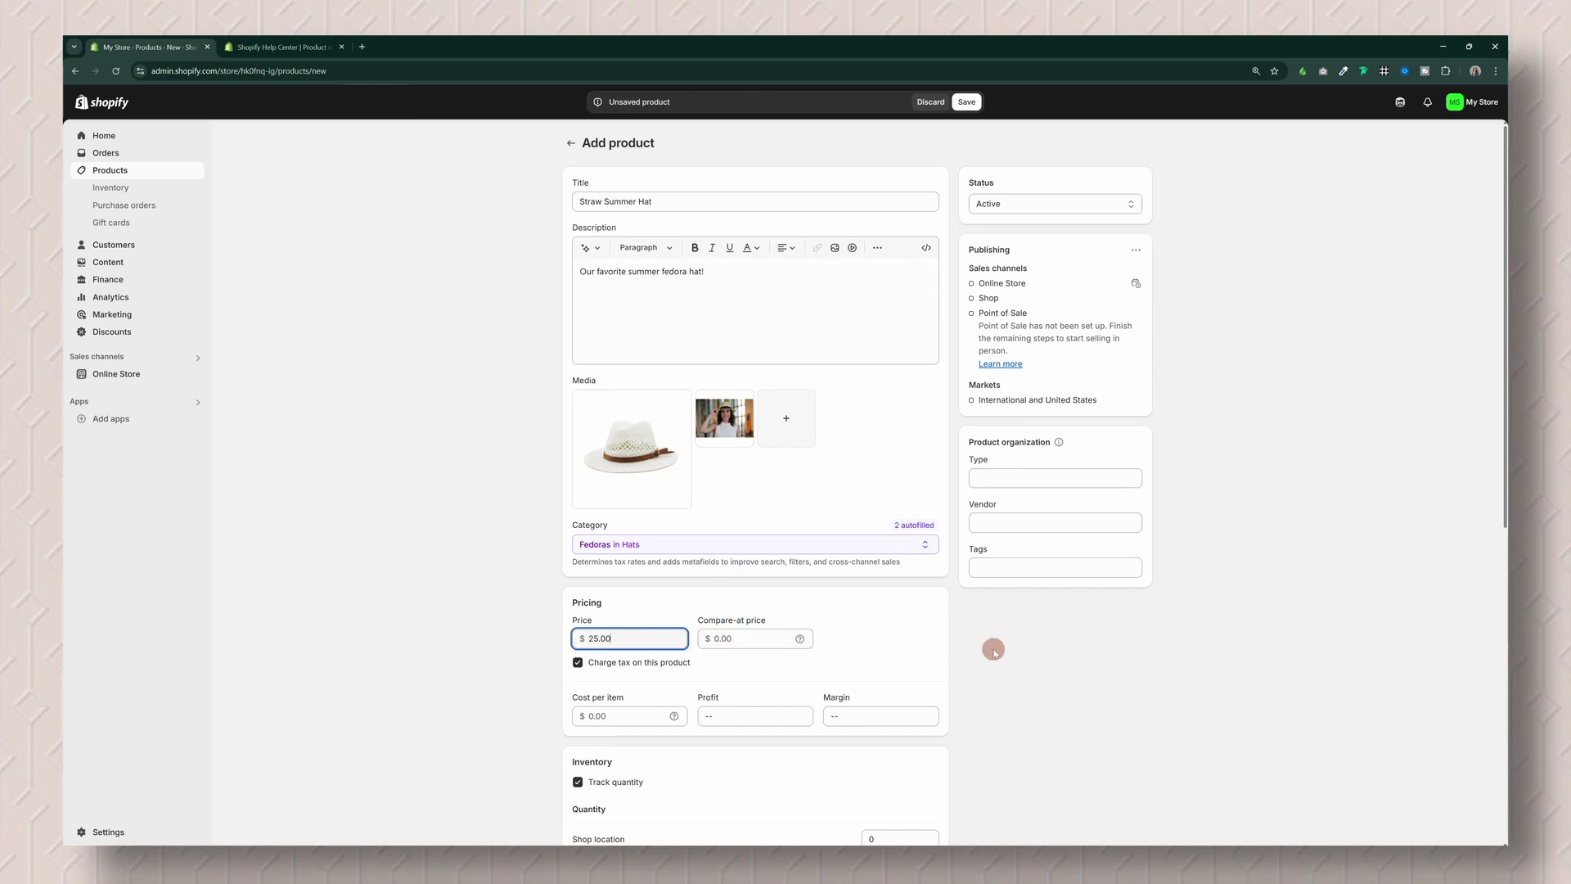
scroll(997, 641, down, 2)
scroll(660, 565, down, 3)
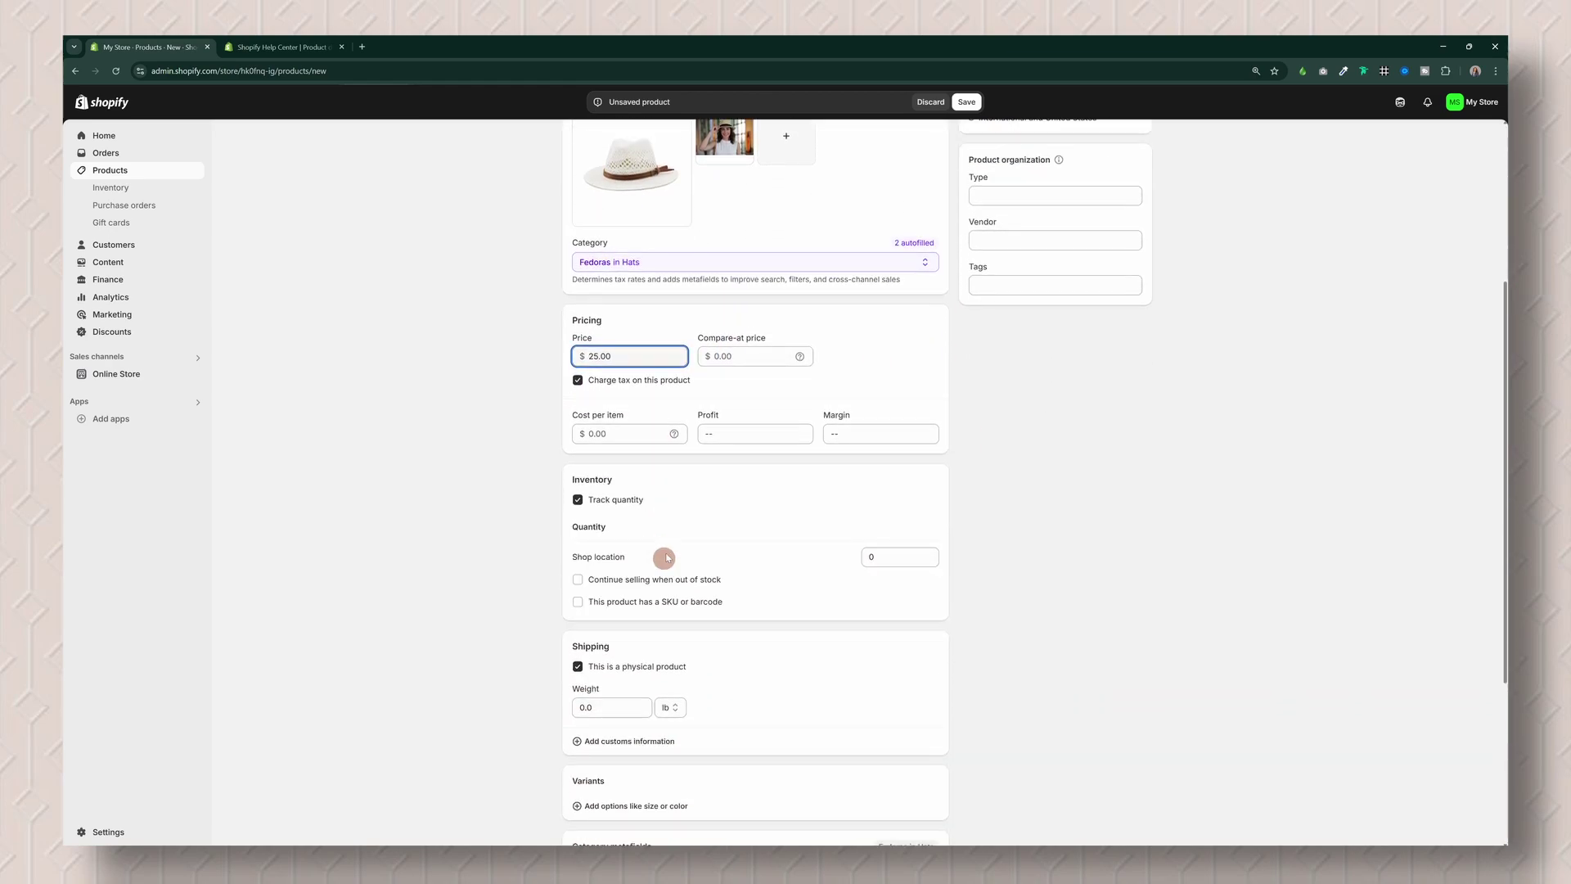
scroll(746, 573, down, 2)
click(616, 540)
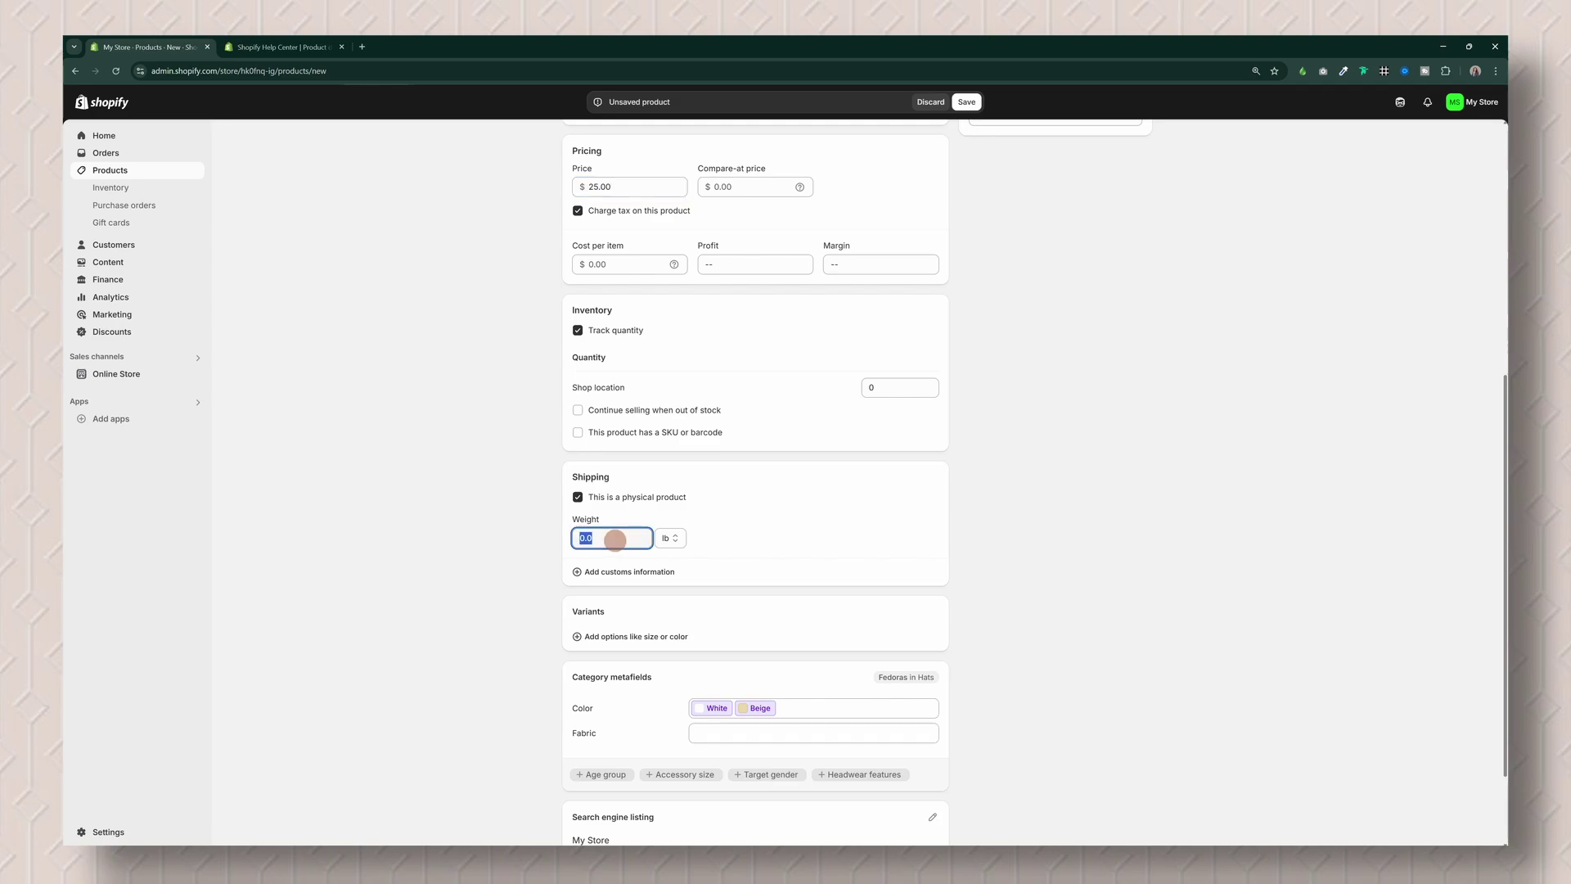
text(1.0)
click(832, 561)
scroll(1023, 542, down, 2)
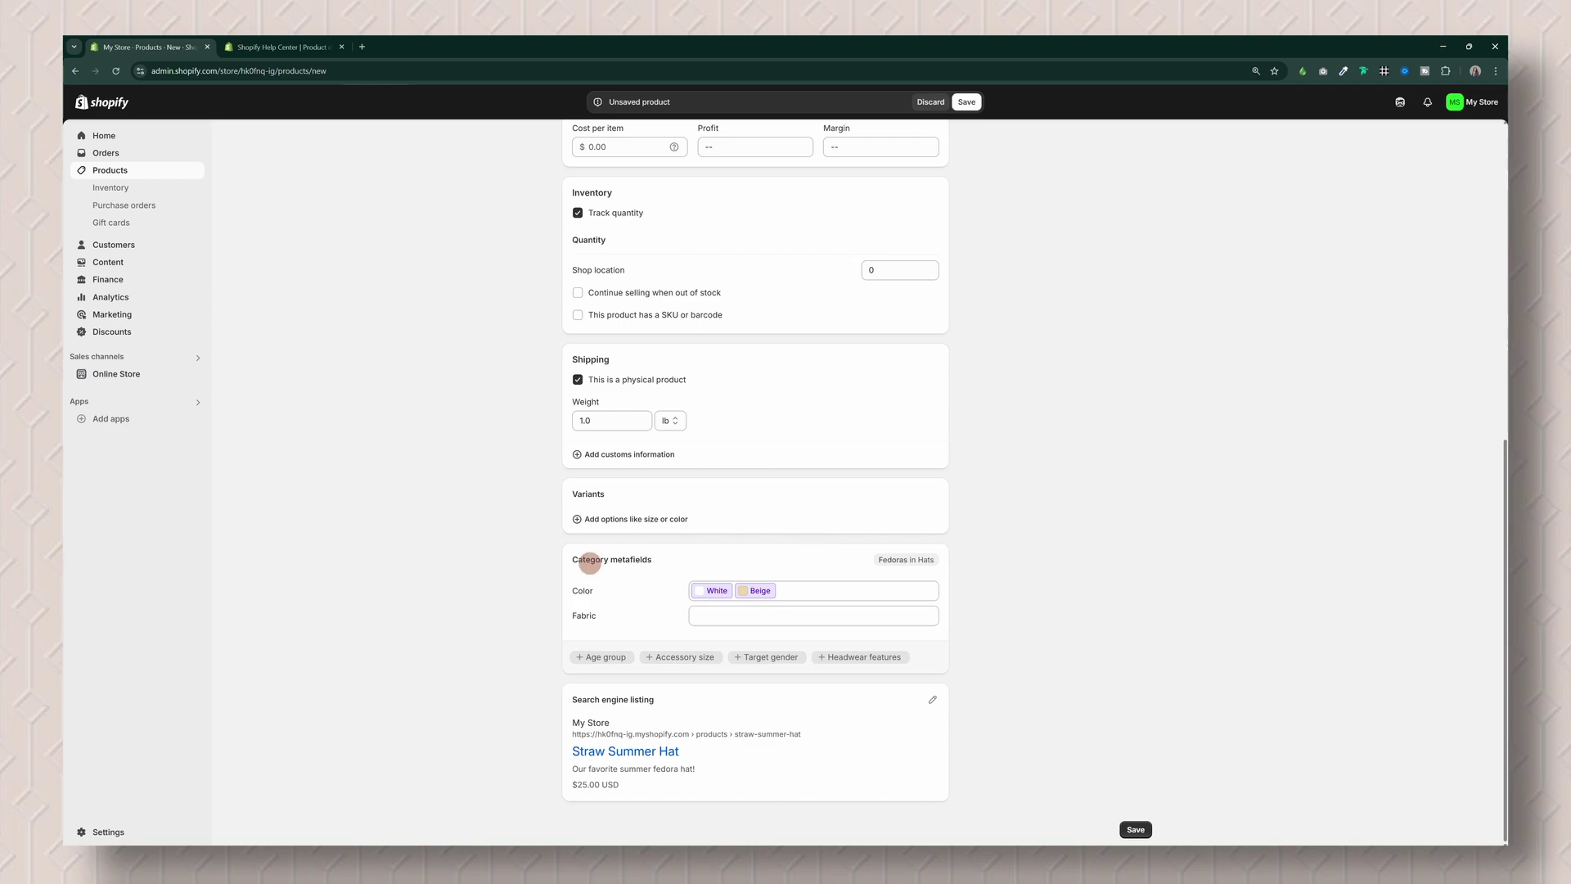
Step: Add a Color option, giving White the straw hat photo and Beige the pexels-rich-ortiz photo
click(652, 525)
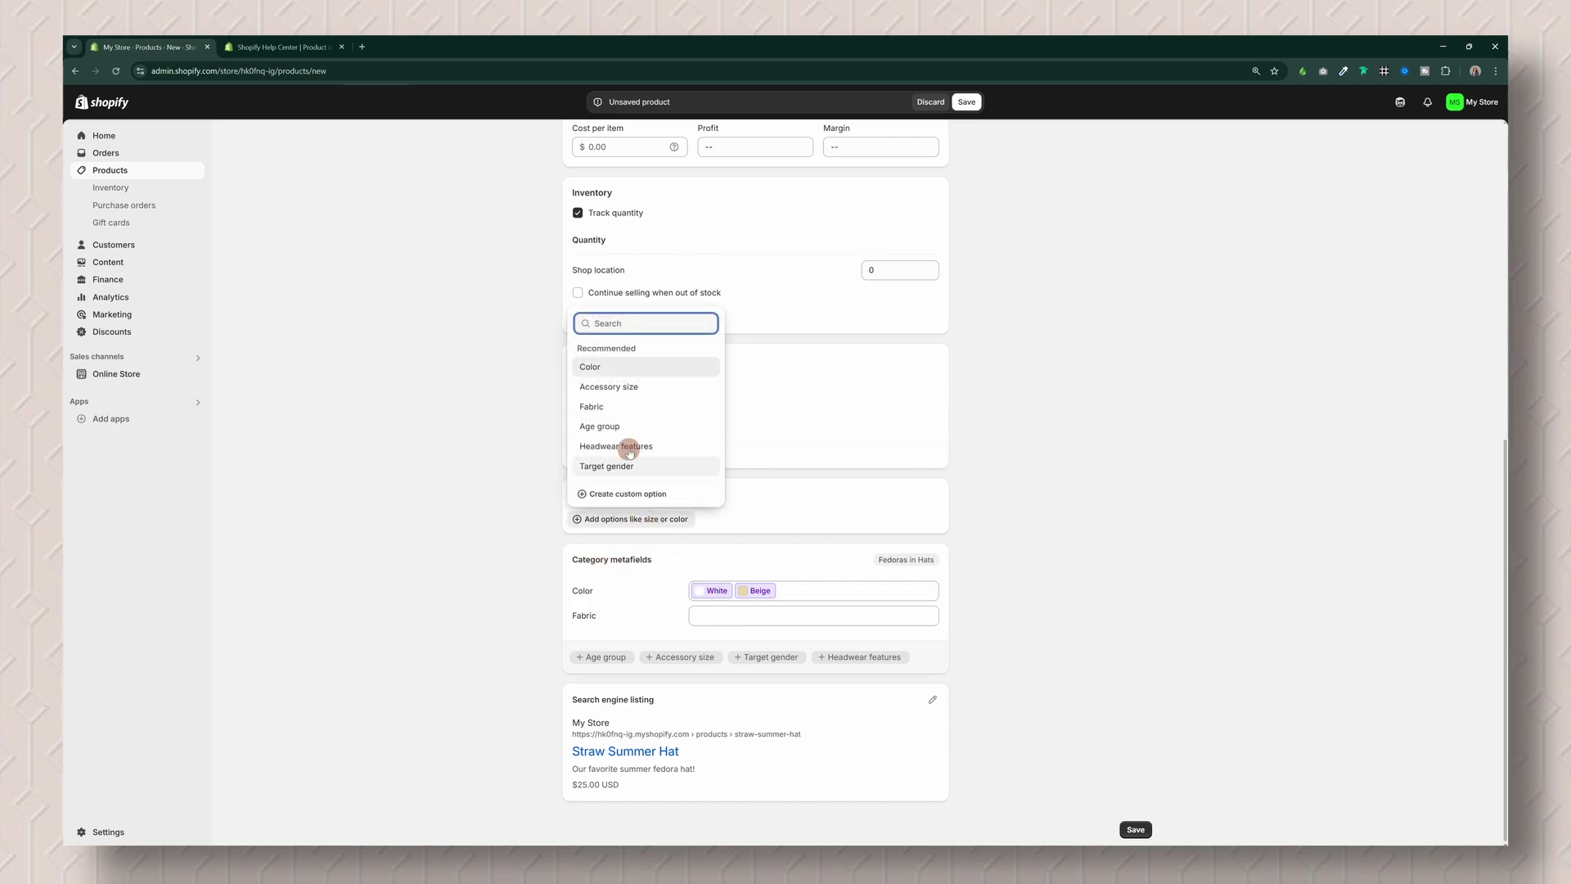
click(631, 365)
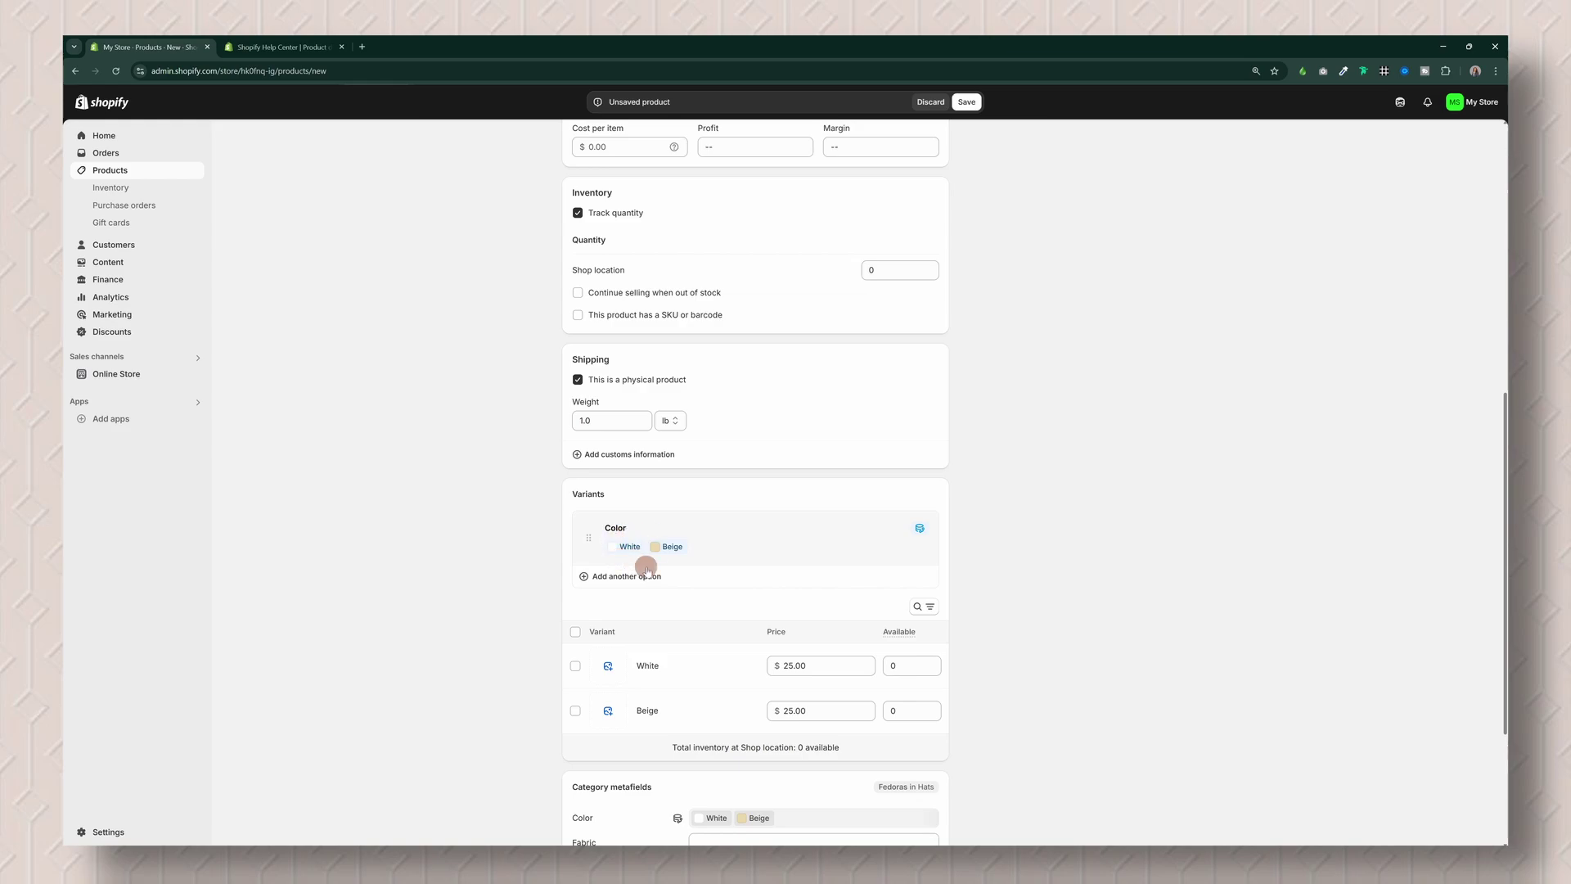
click(608, 665)
click(638, 405)
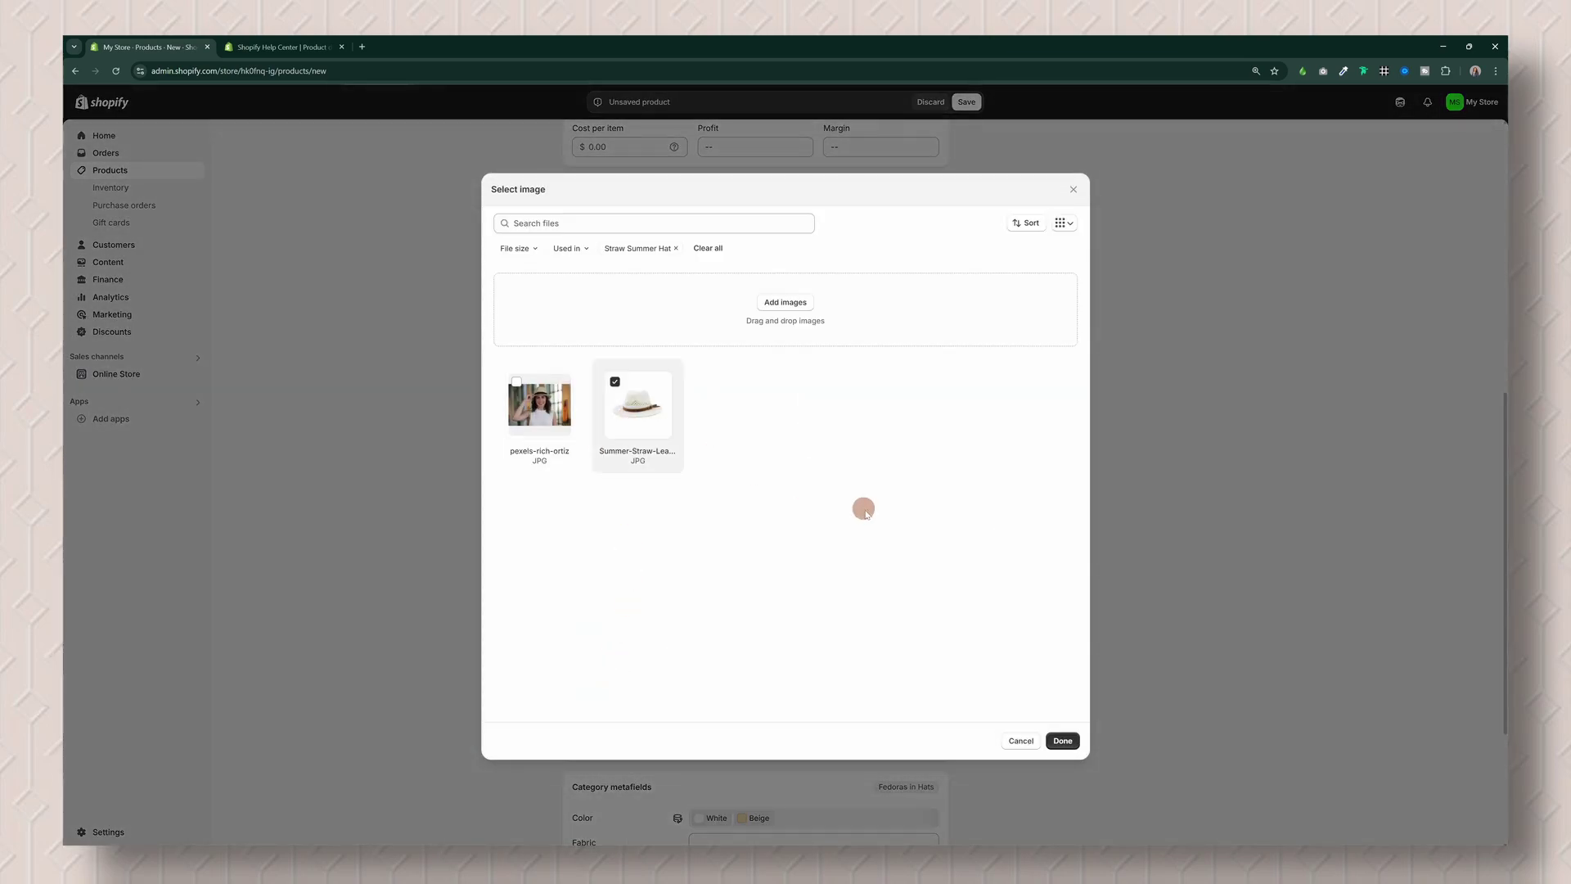
click(1063, 741)
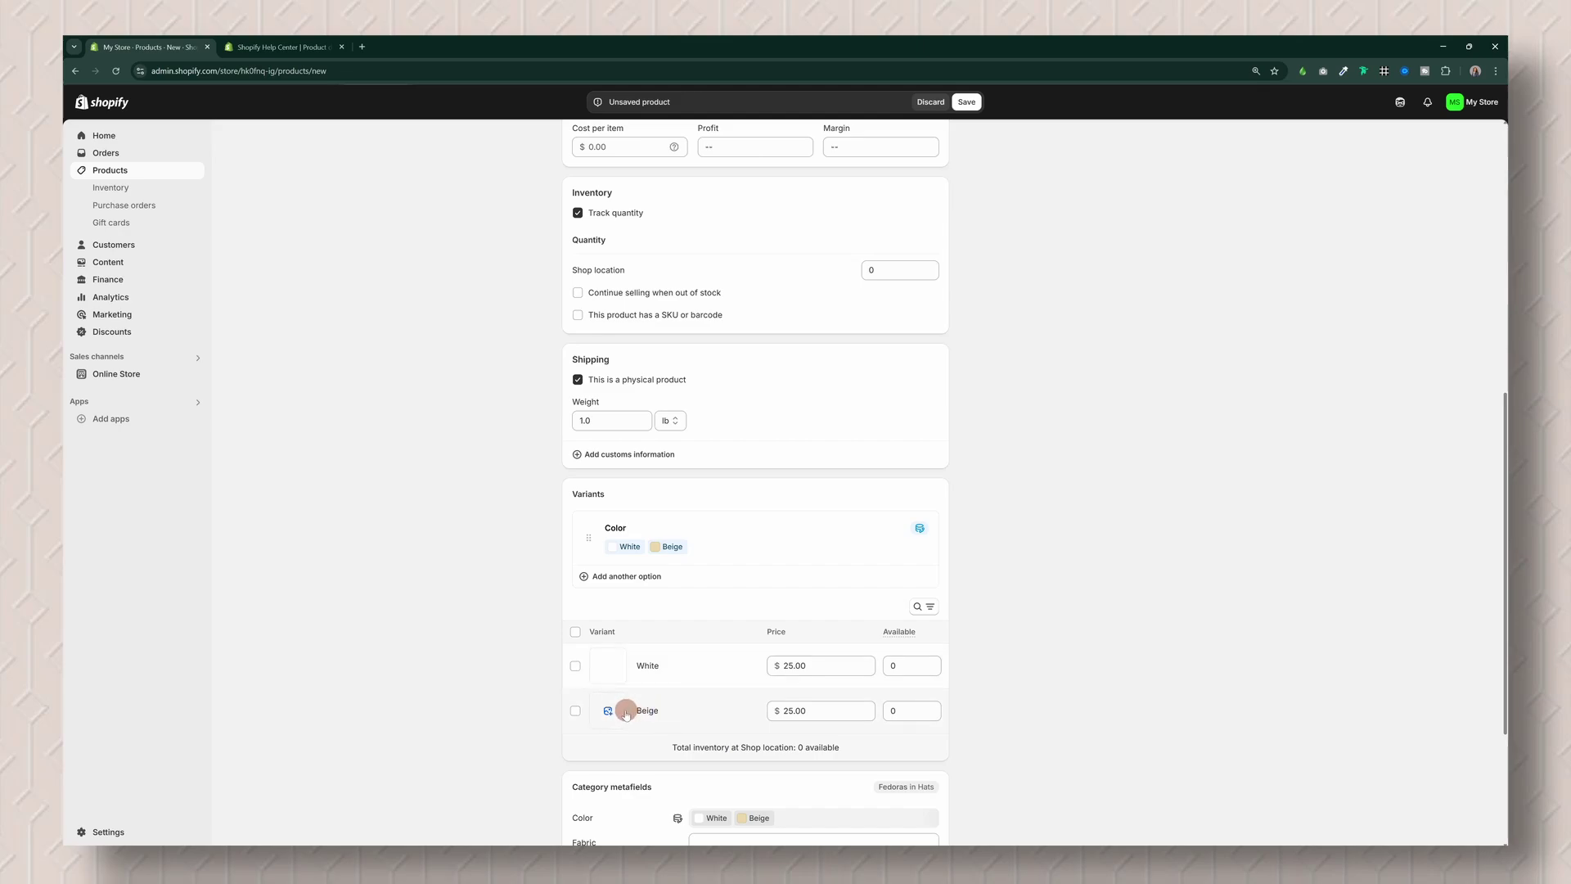
click(605, 709)
click(528, 407)
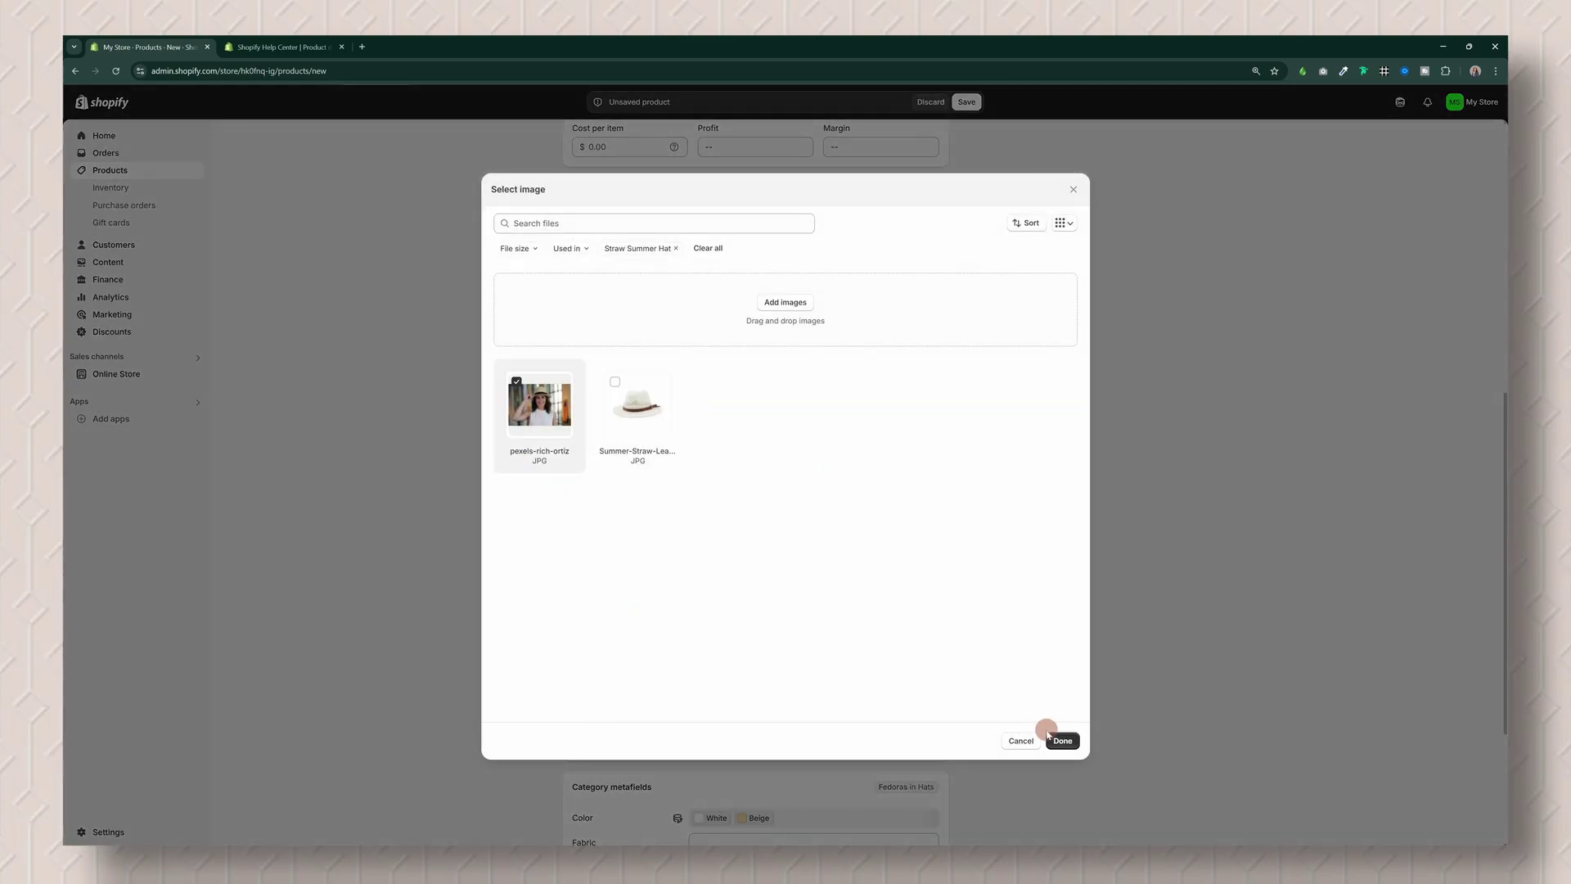
click(1063, 741)
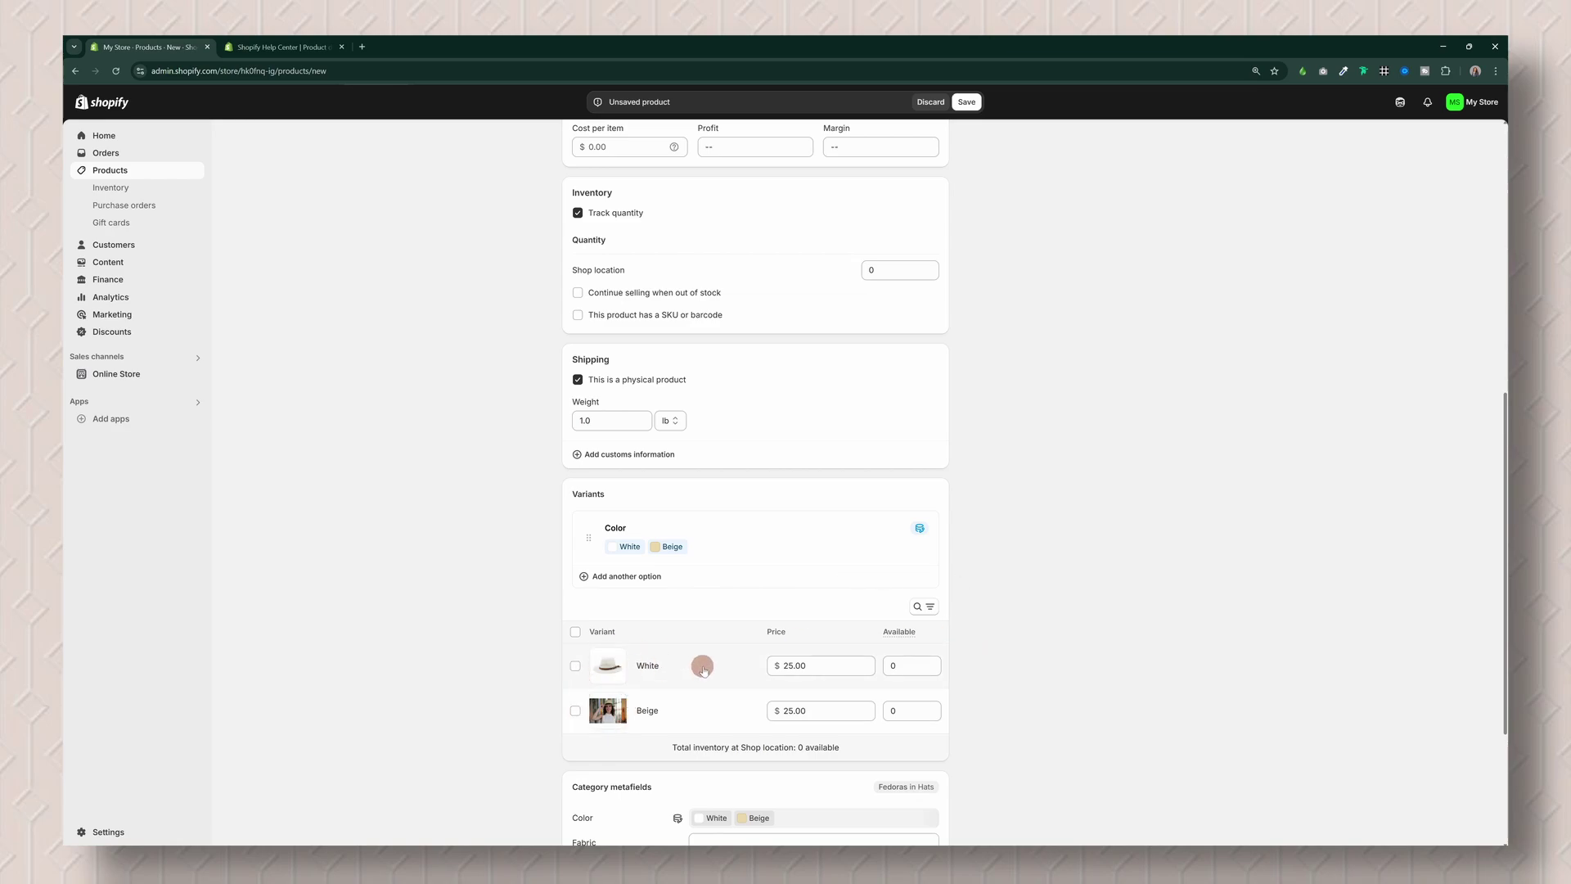
Step: In Product organization, enter type Hats, pick vendor My Store and add the tag summer
scroll(736, 669, down, 3)
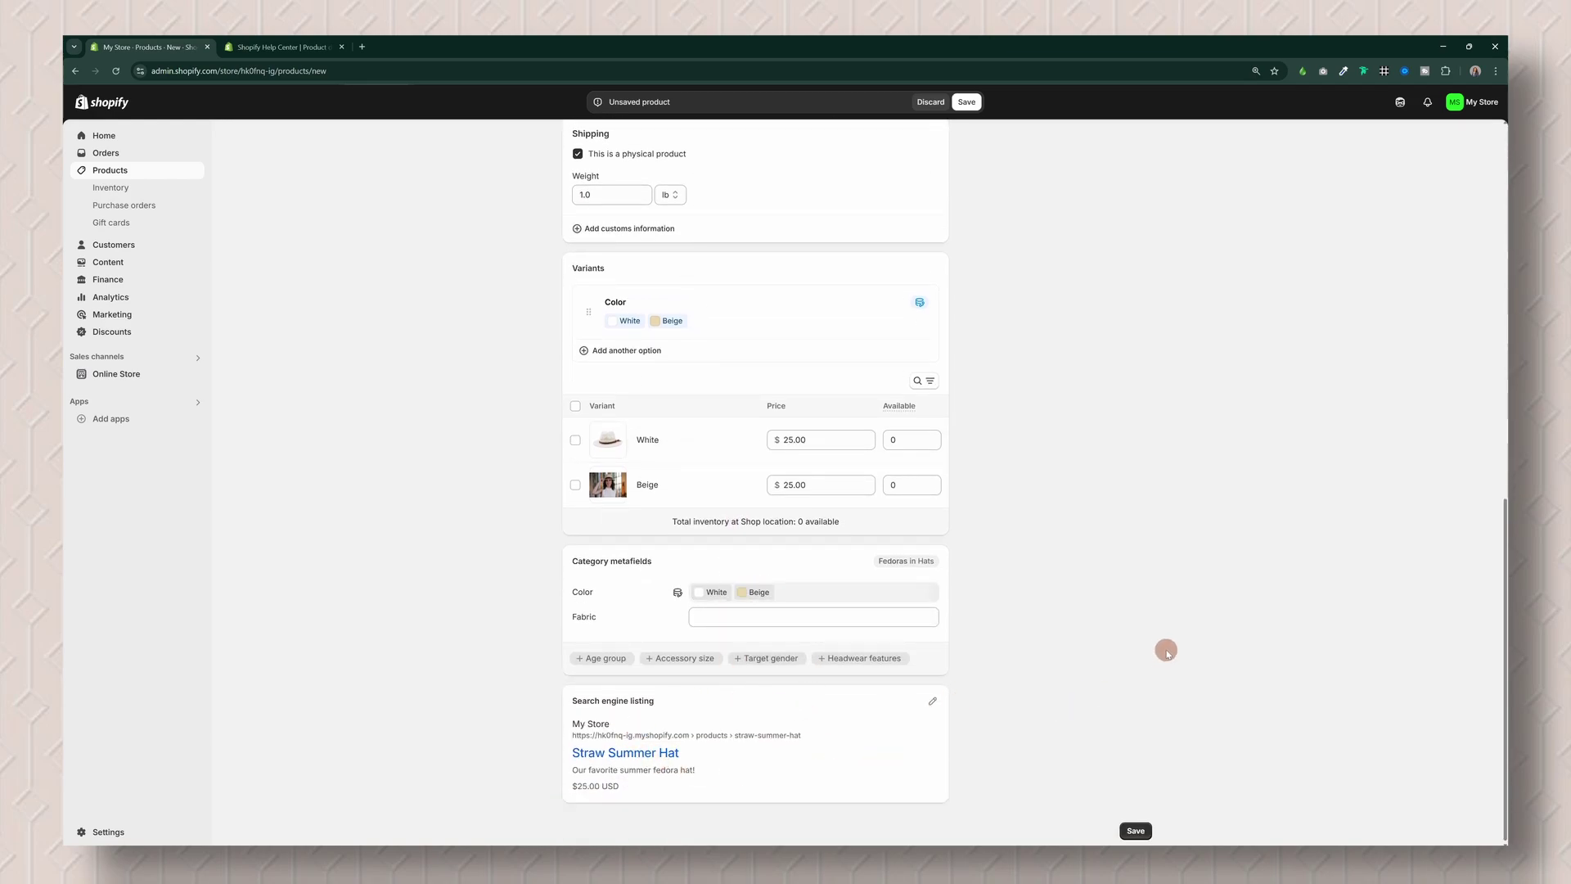
scroll(1154, 635, up, 8)
scroll(1153, 636, up, 2)
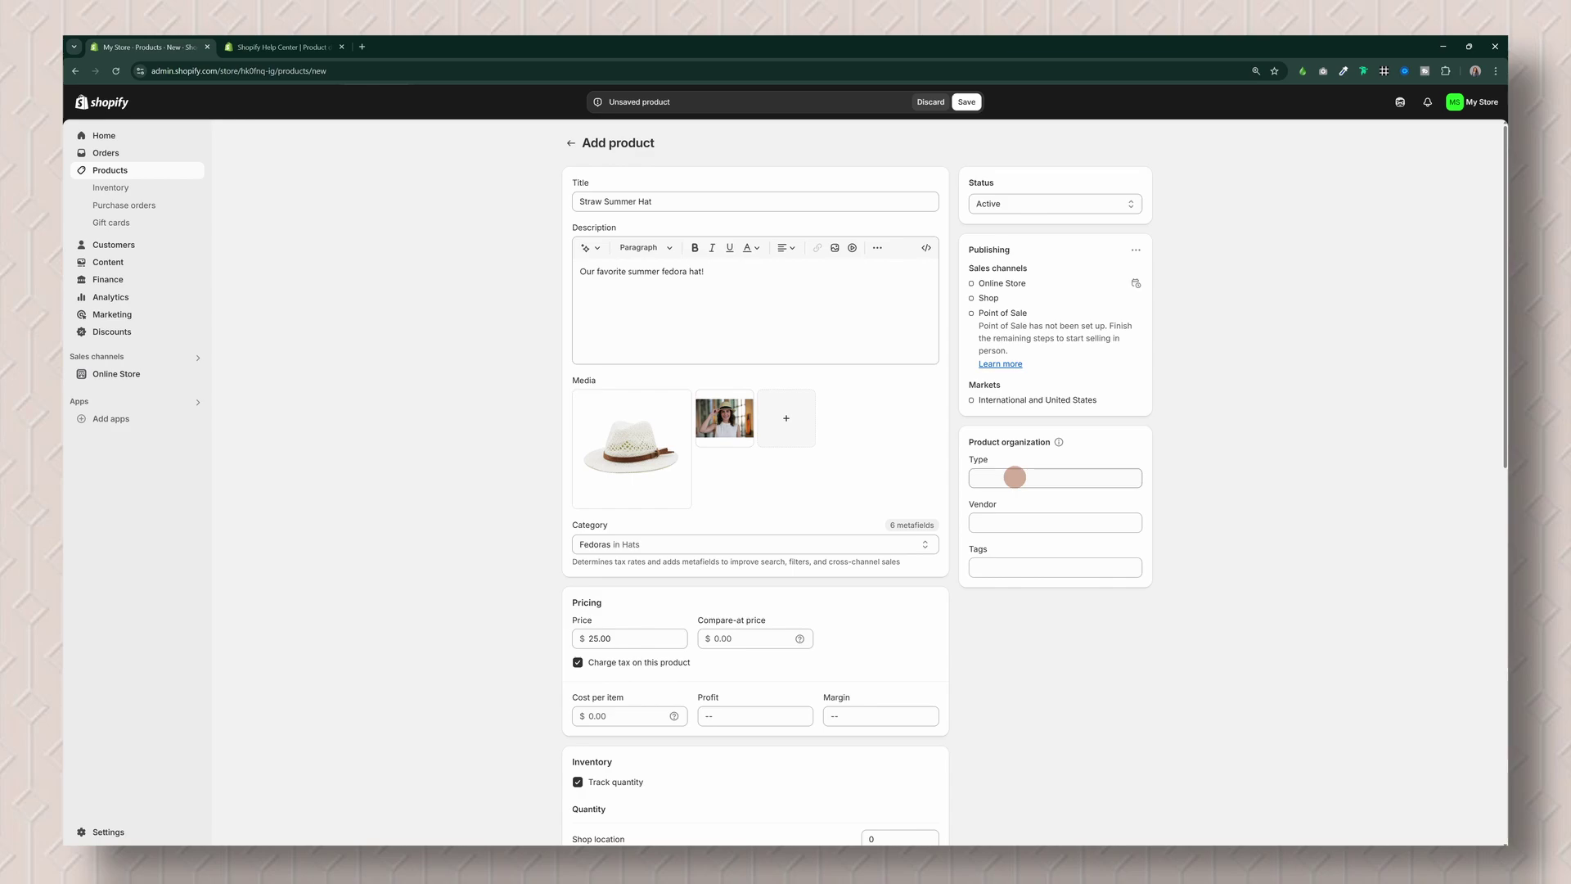
click(1015, 478)
text(Hat)
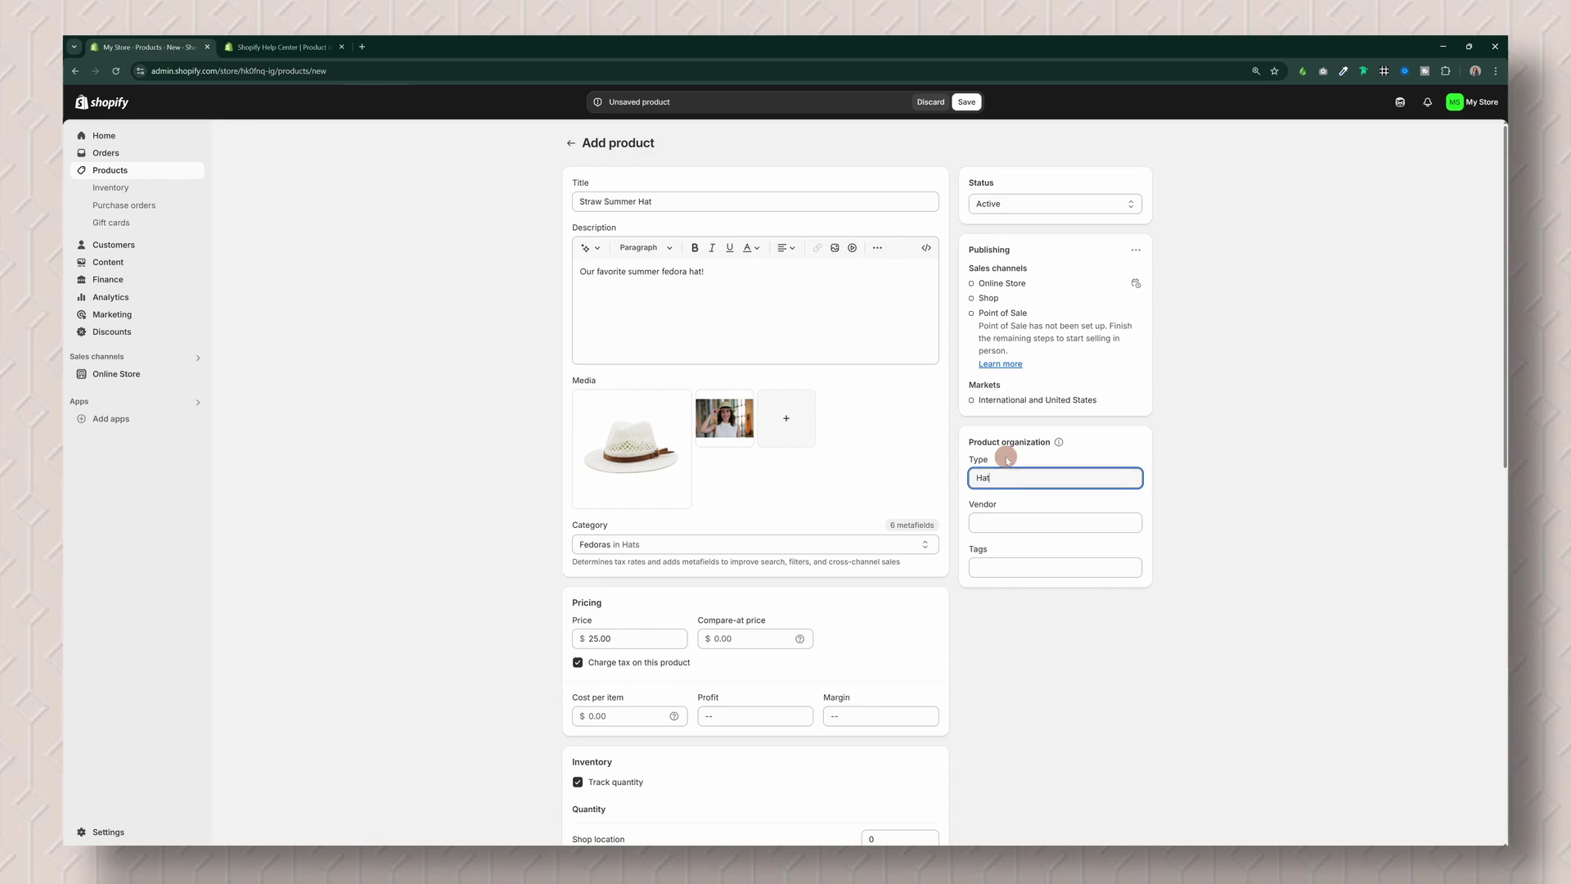
text(s)
click(1008, 506)
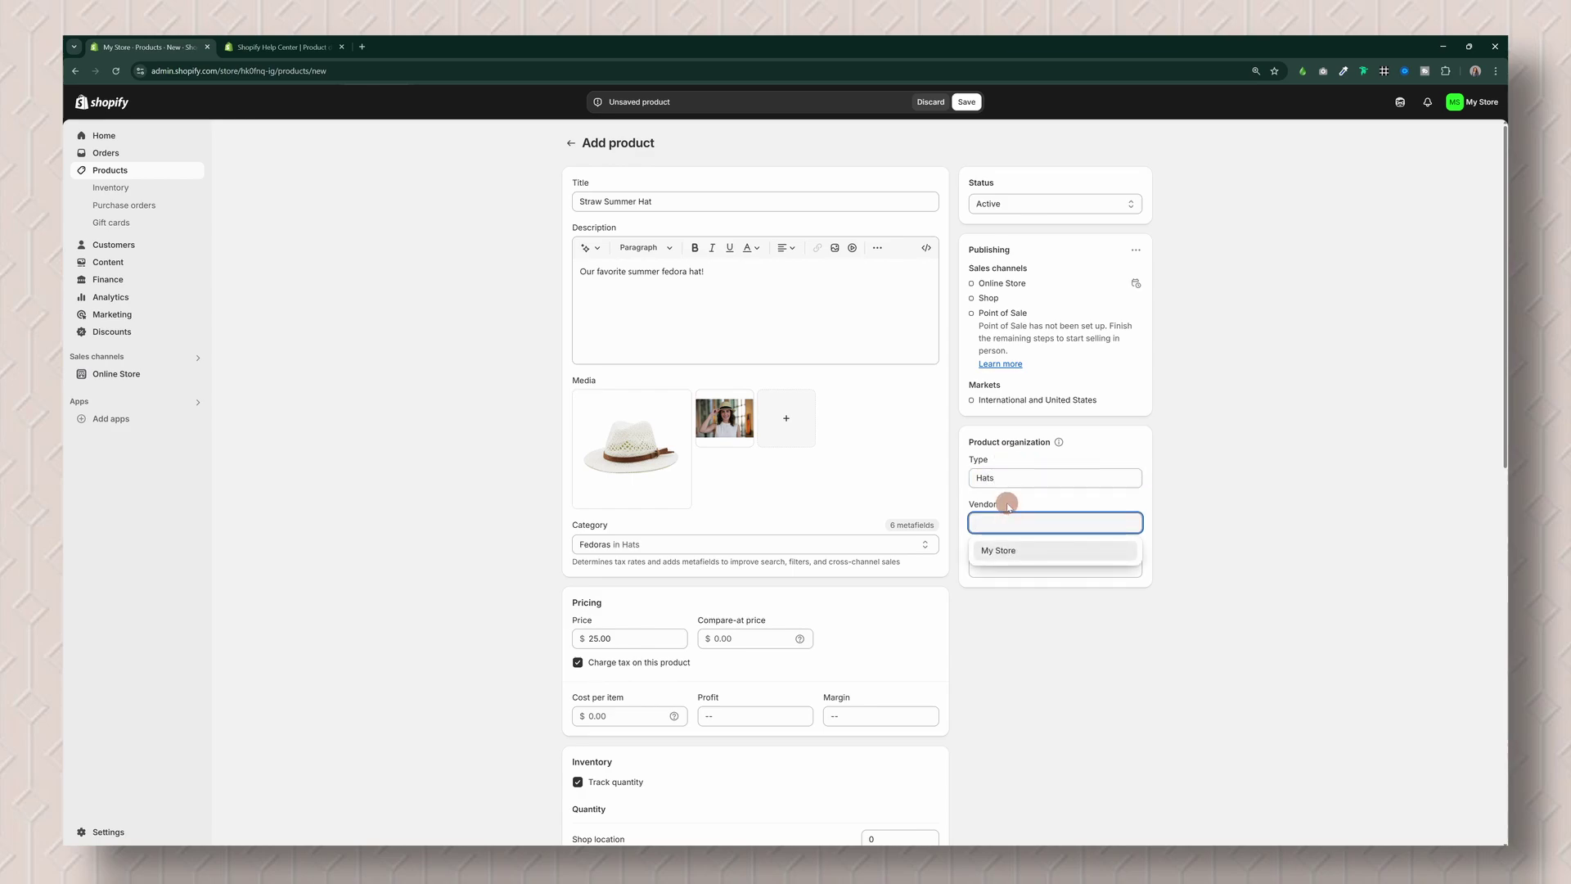
click(1023, 550)
click(1025, 565)
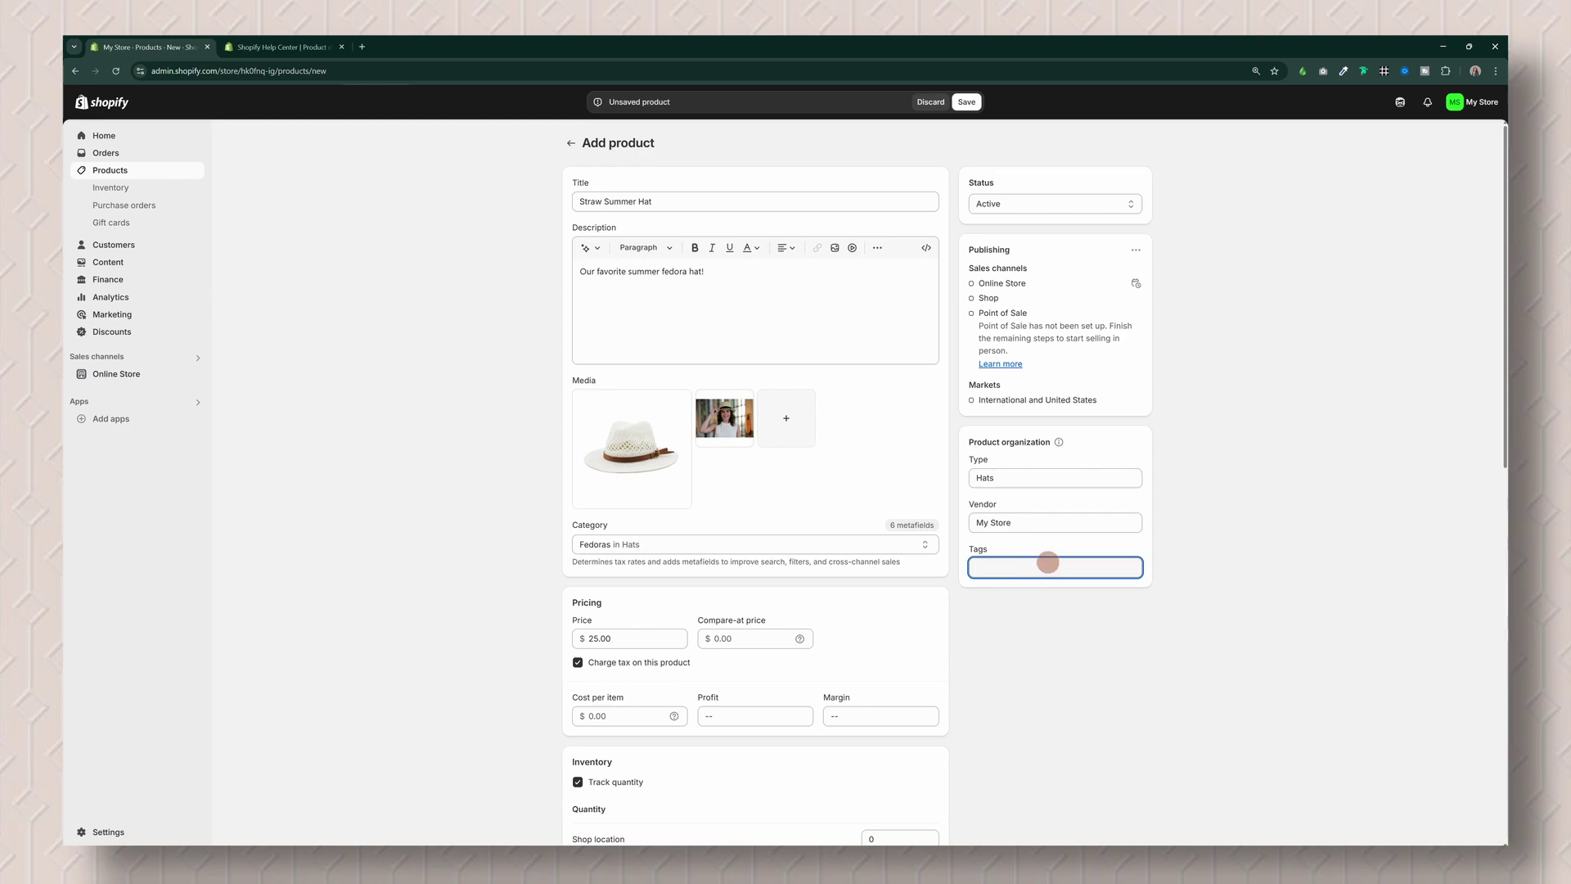
text(summer)
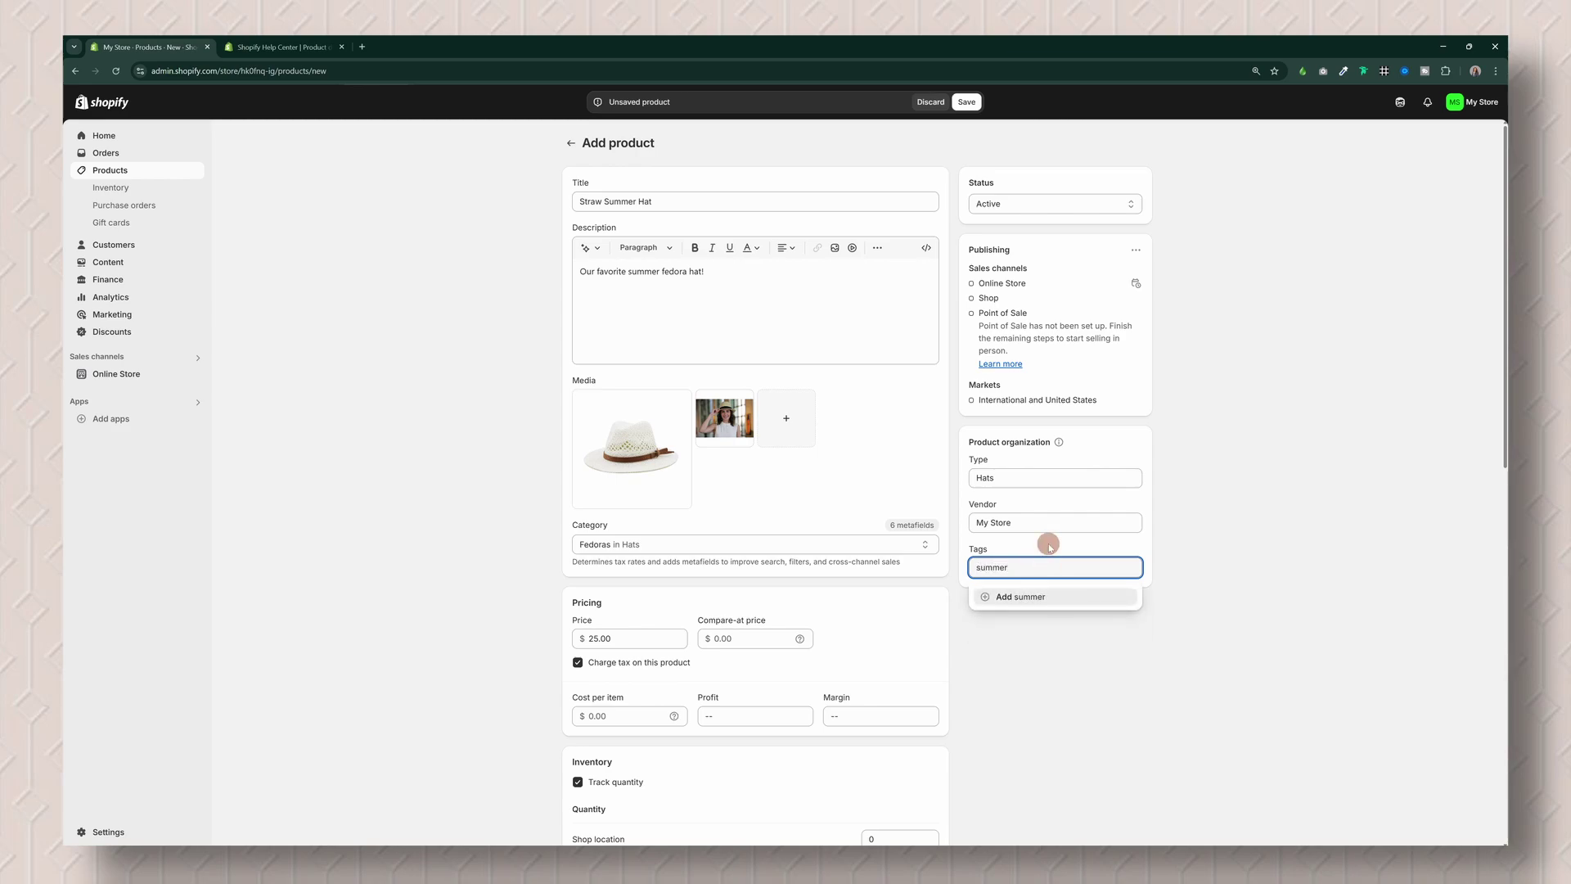
click(1008, 597)
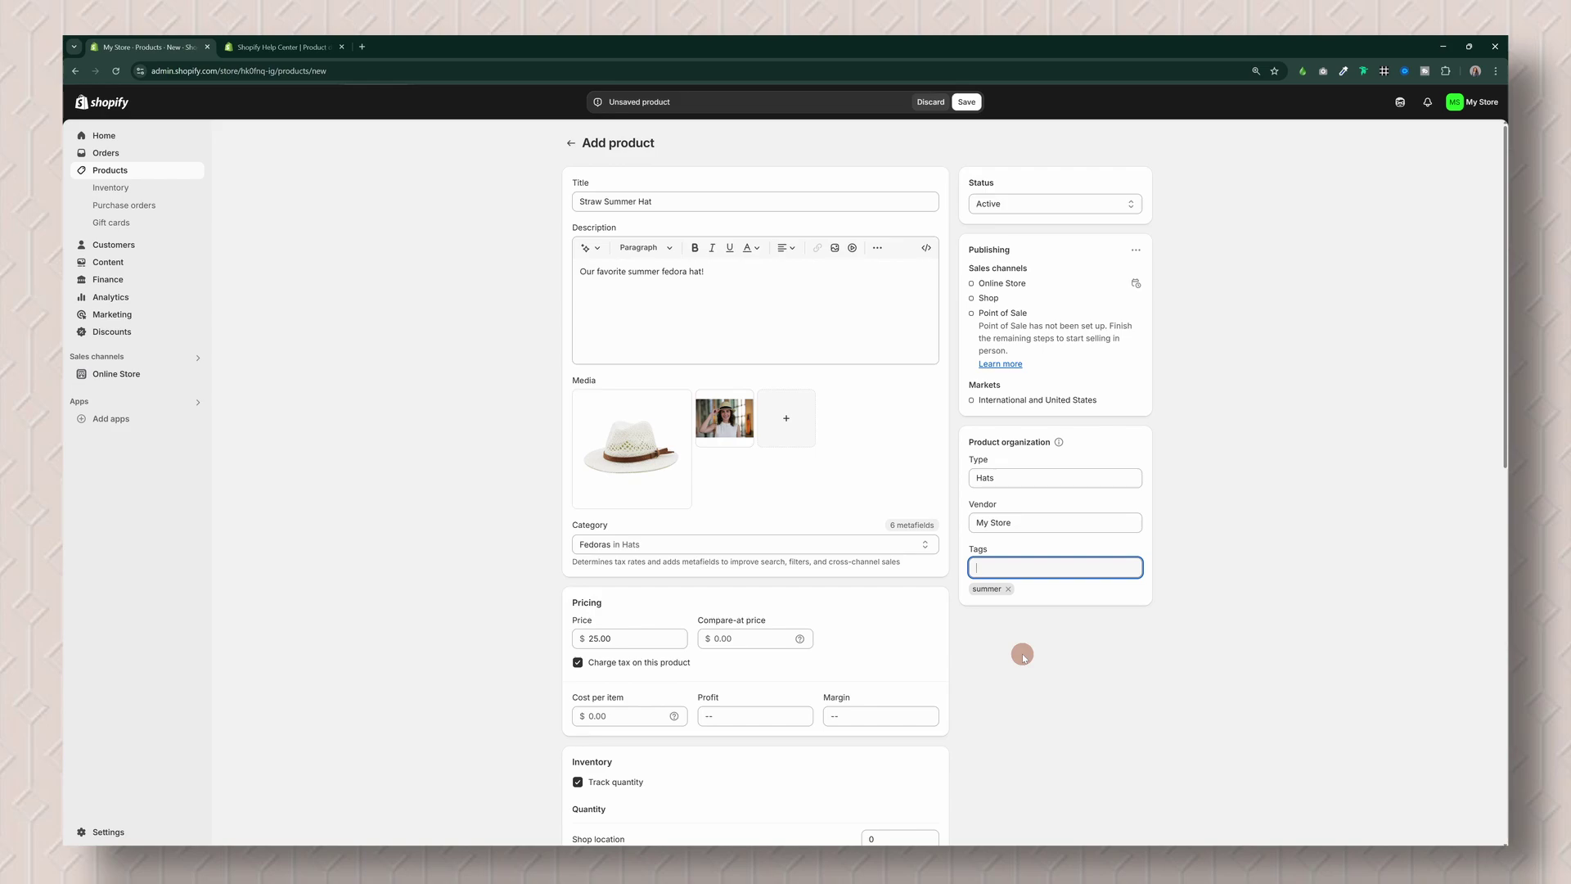
Step: Move the pexels-rich-ortiz woman-in-hat photo to the first Media slot and open its details
mouse_move(656, 466)
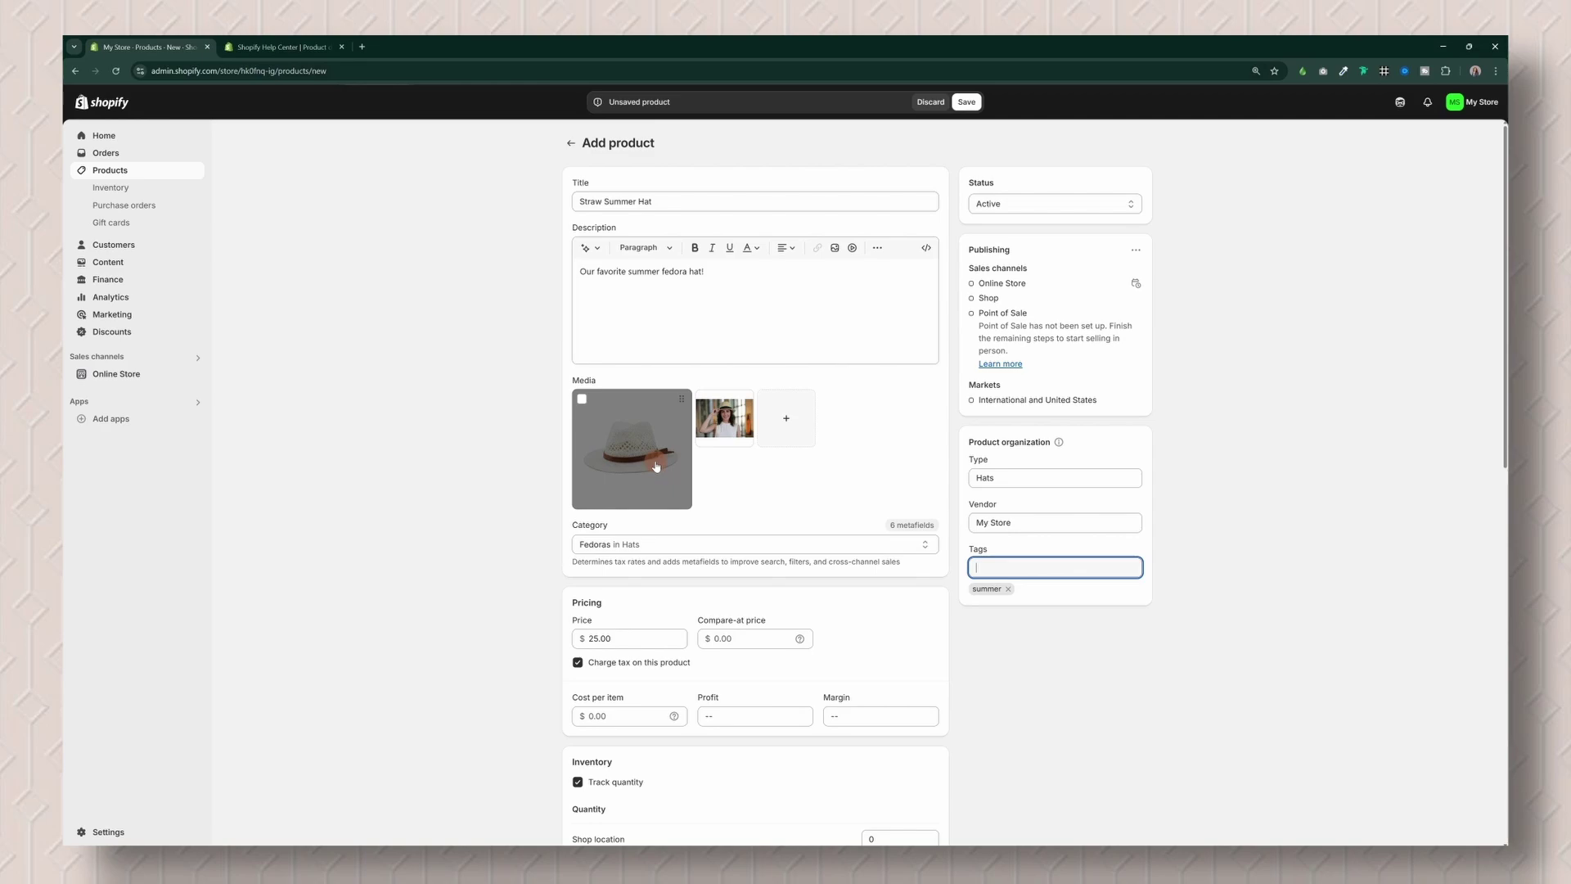
drag(723, 419, 659, 442)
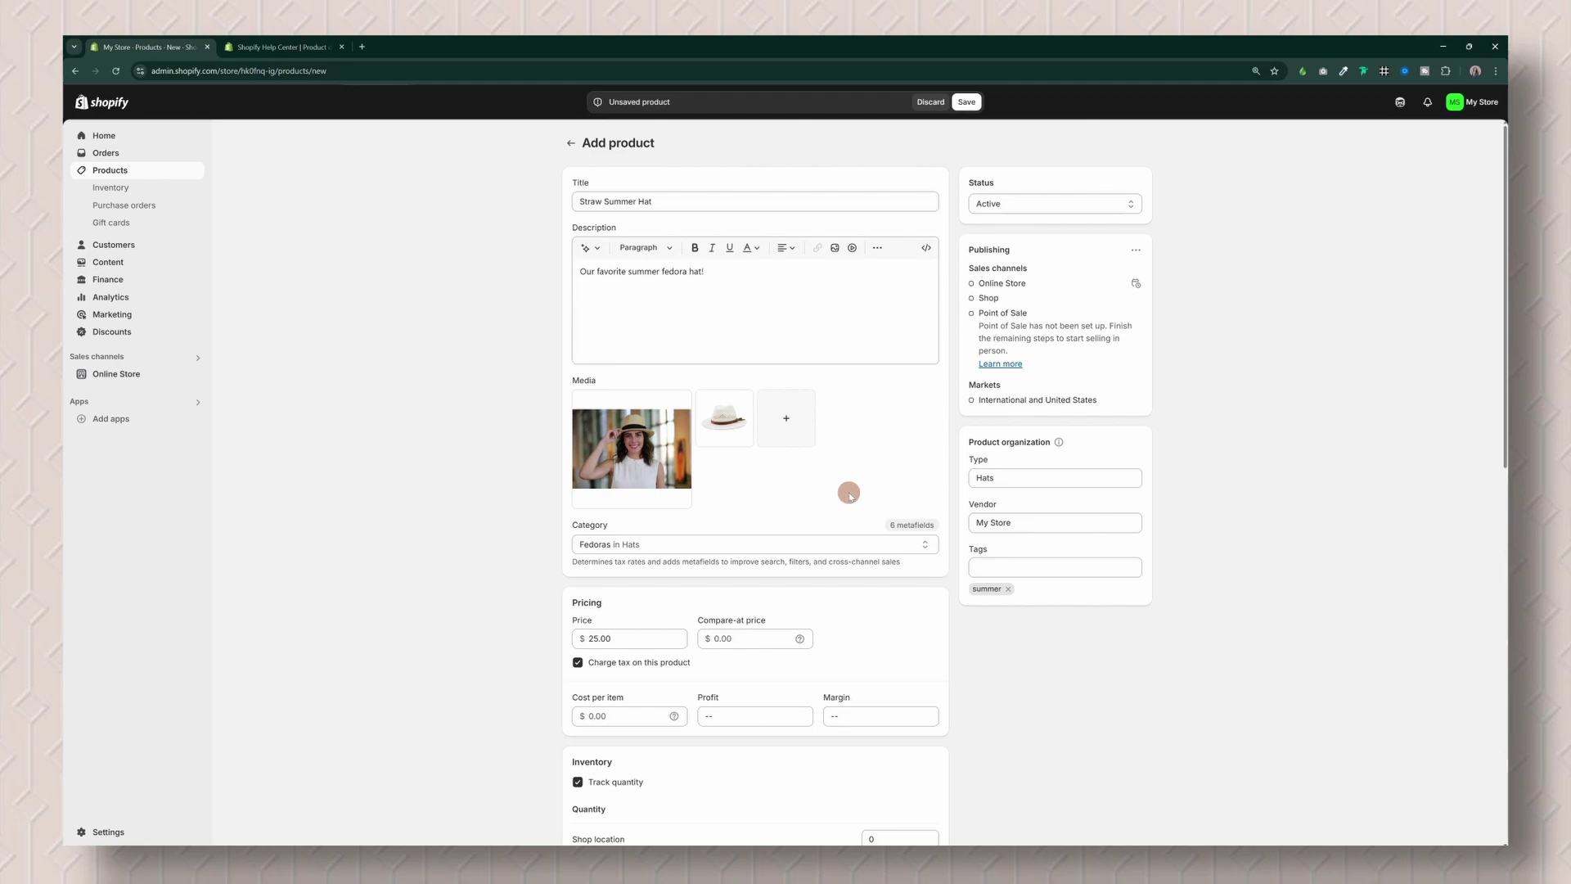
click(683, 446)
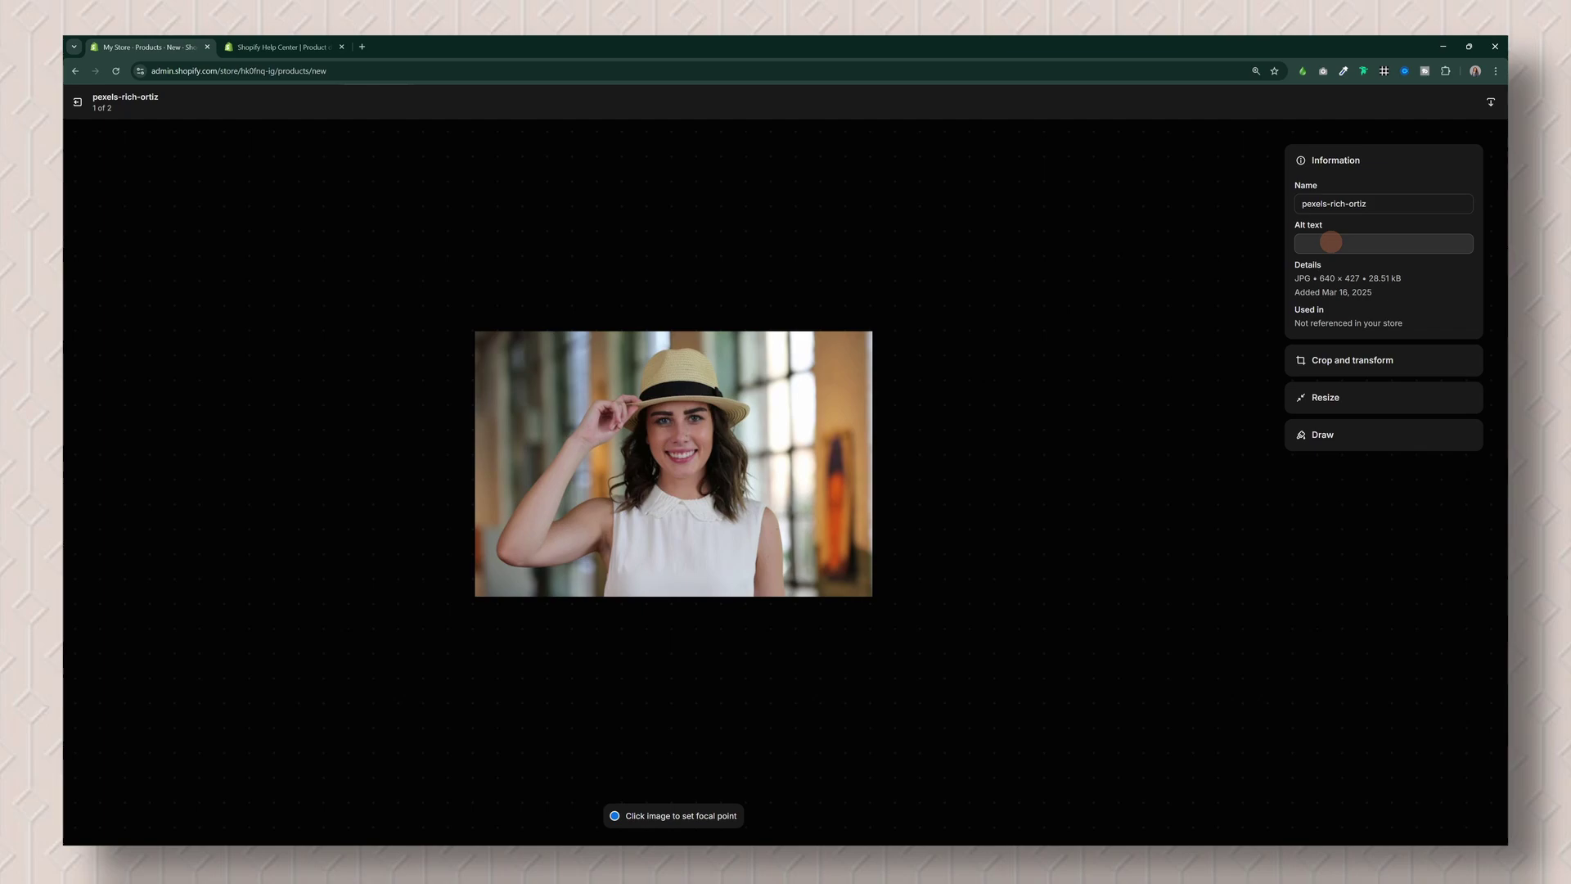
Step: Leave the photo's media viewer, with alt text still empty, and return to Straw Summer Hat
click(1332, 242)
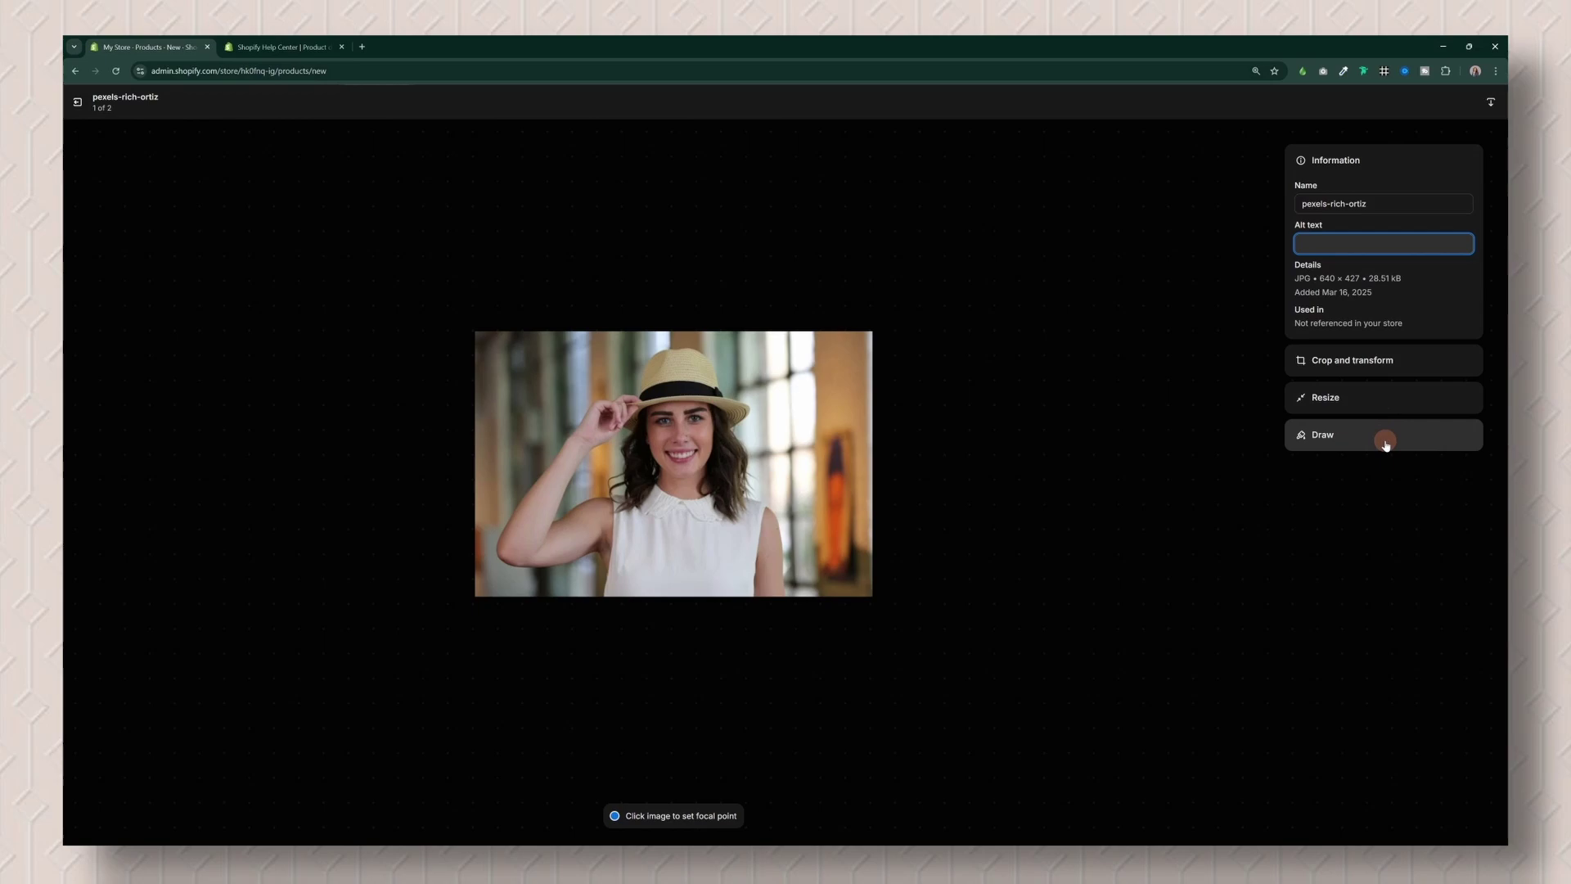
click(78, 105)
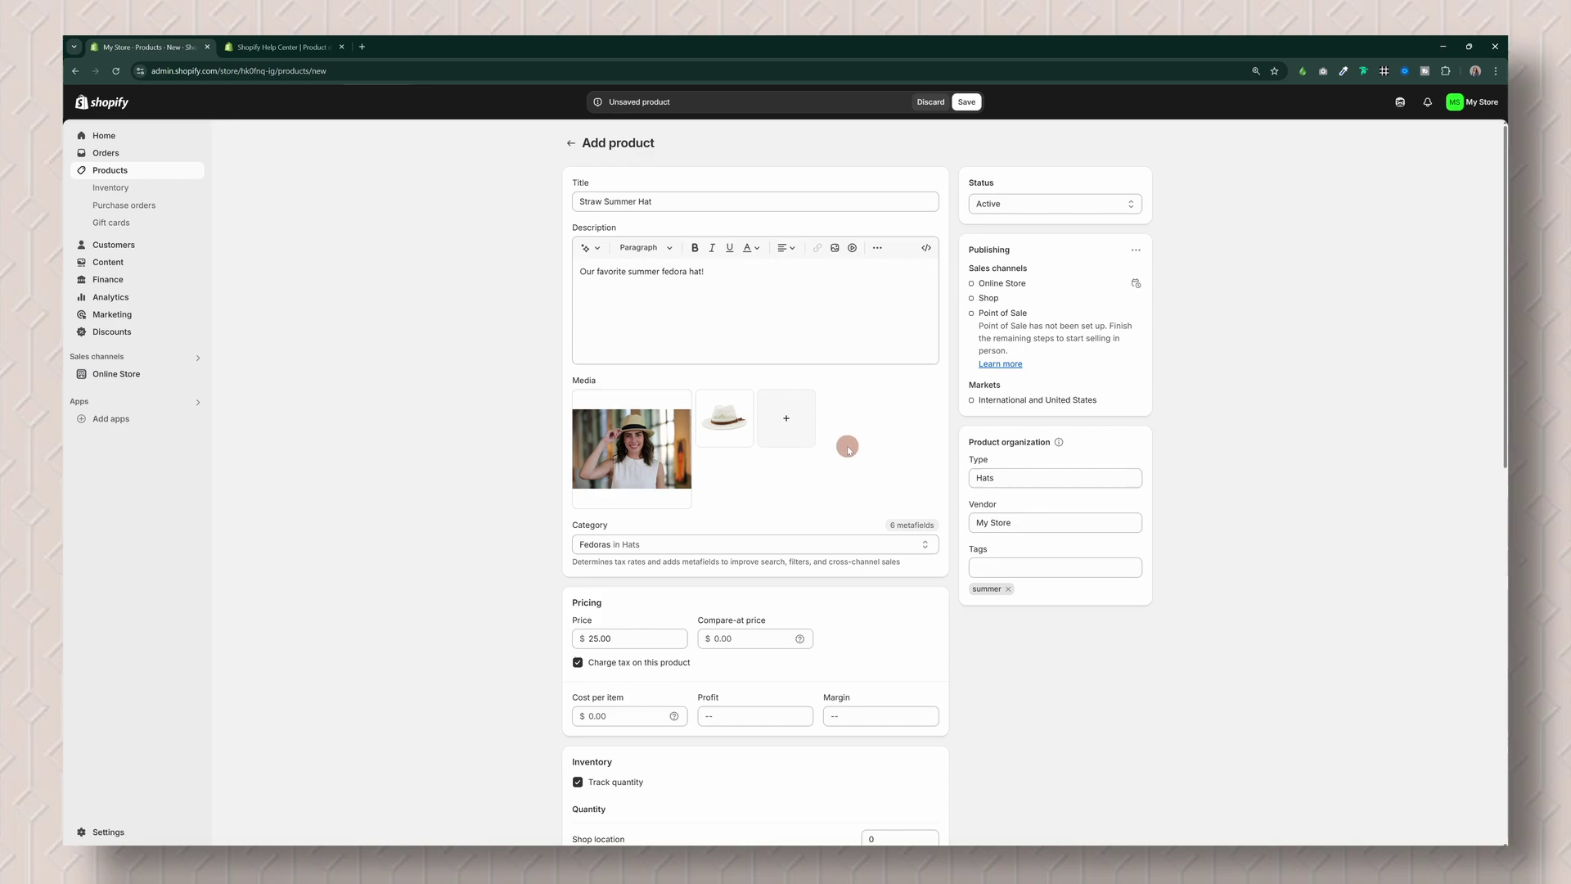
Step: Save the Straw Summer Hat product and go to the Discounts page
click(967, 102)
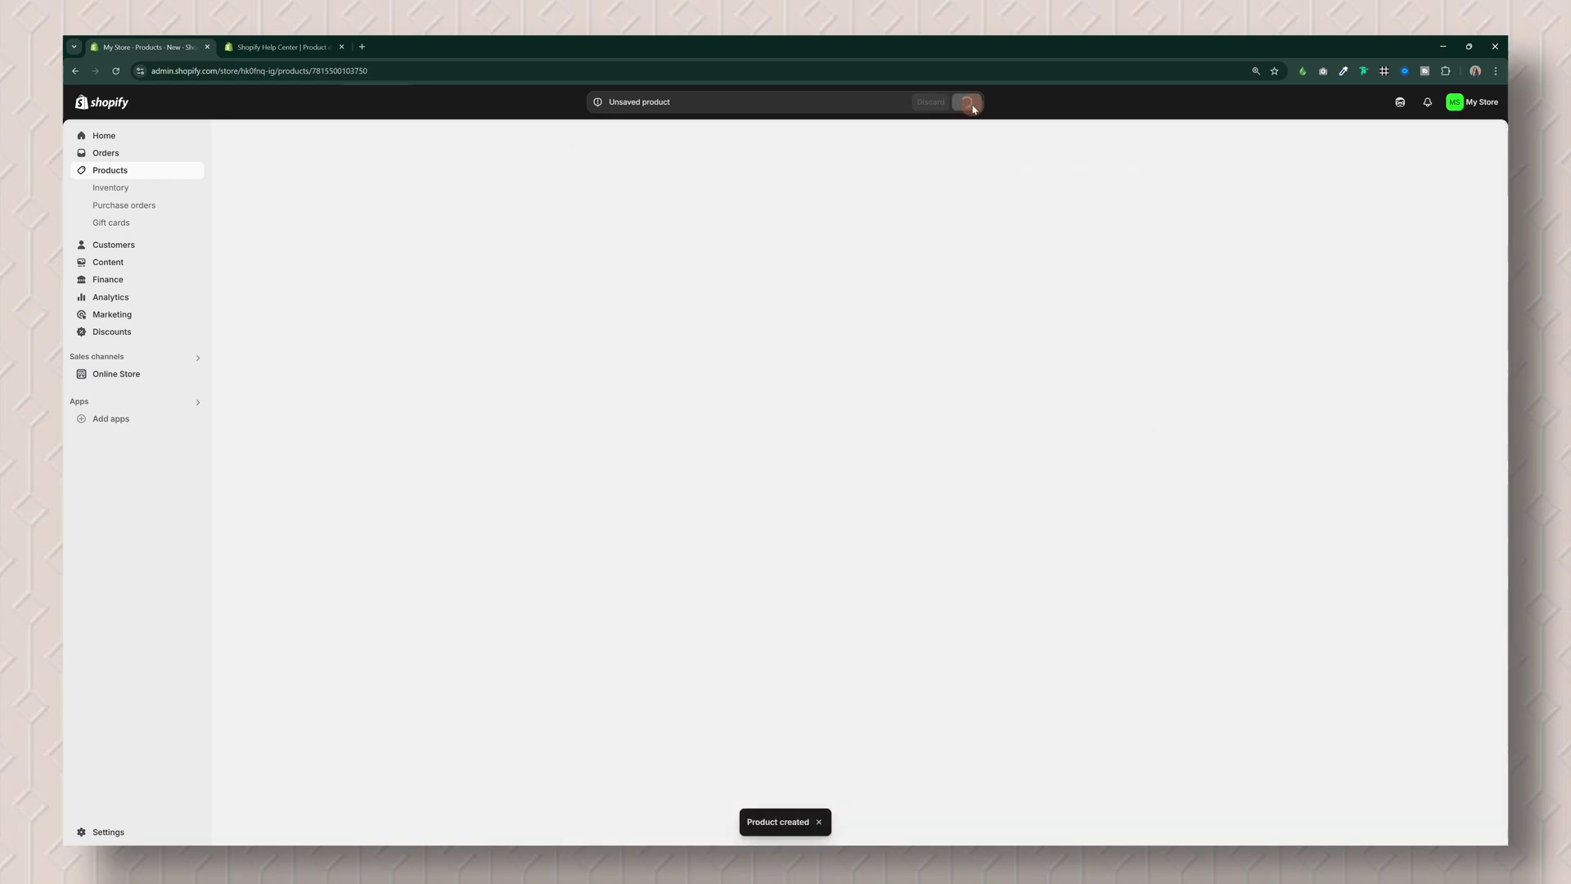
click(112, 333)
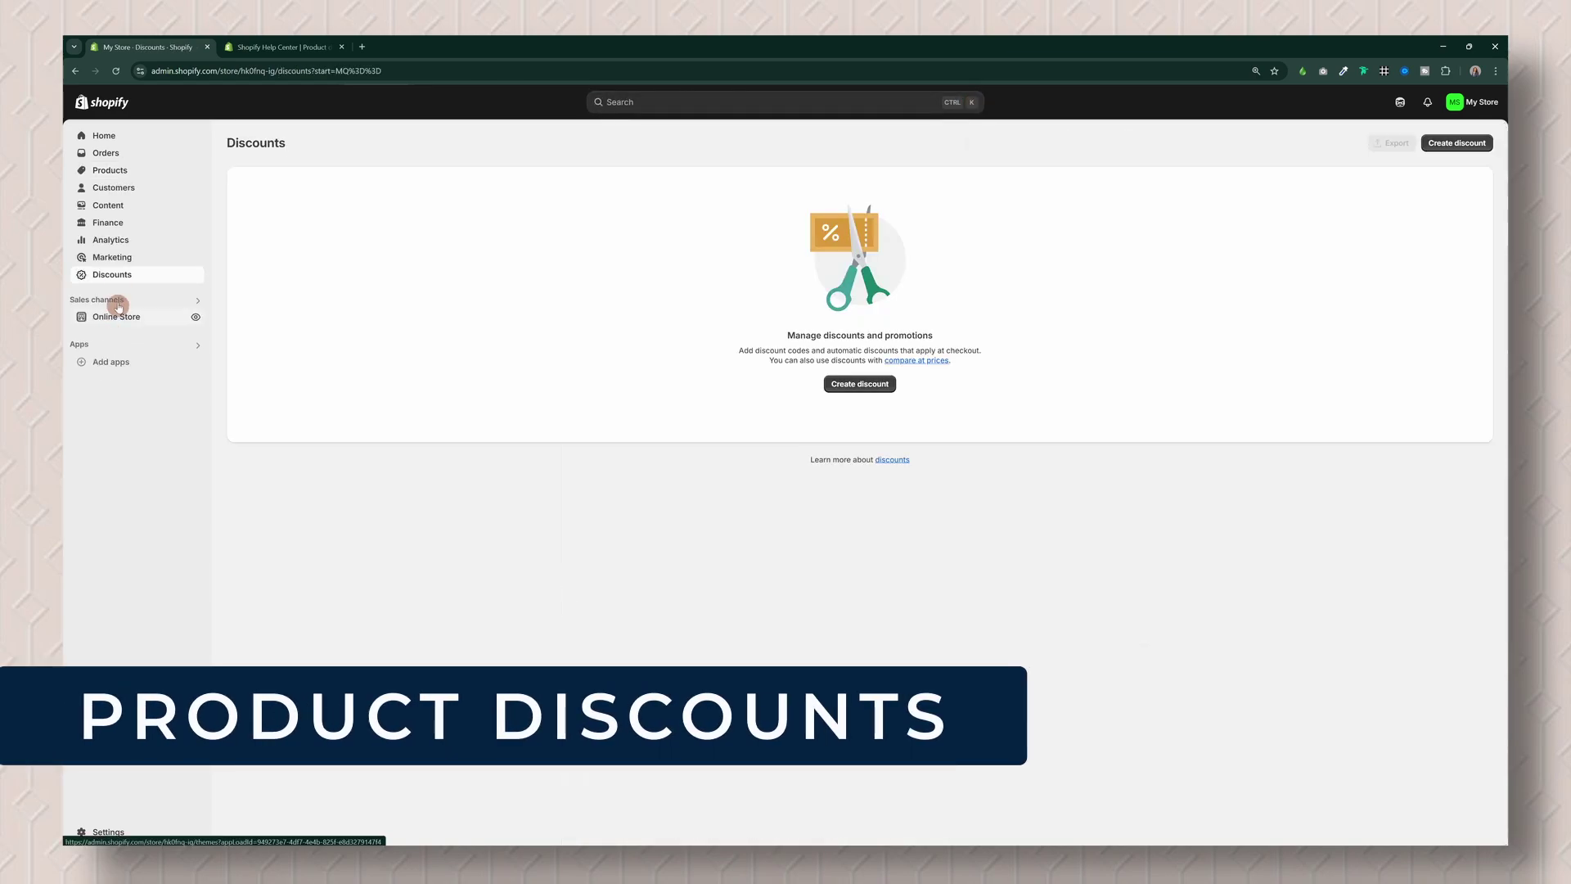
Step: Begin an Amount off products discount with a randomly generated code, then select that code
click(853, 389)
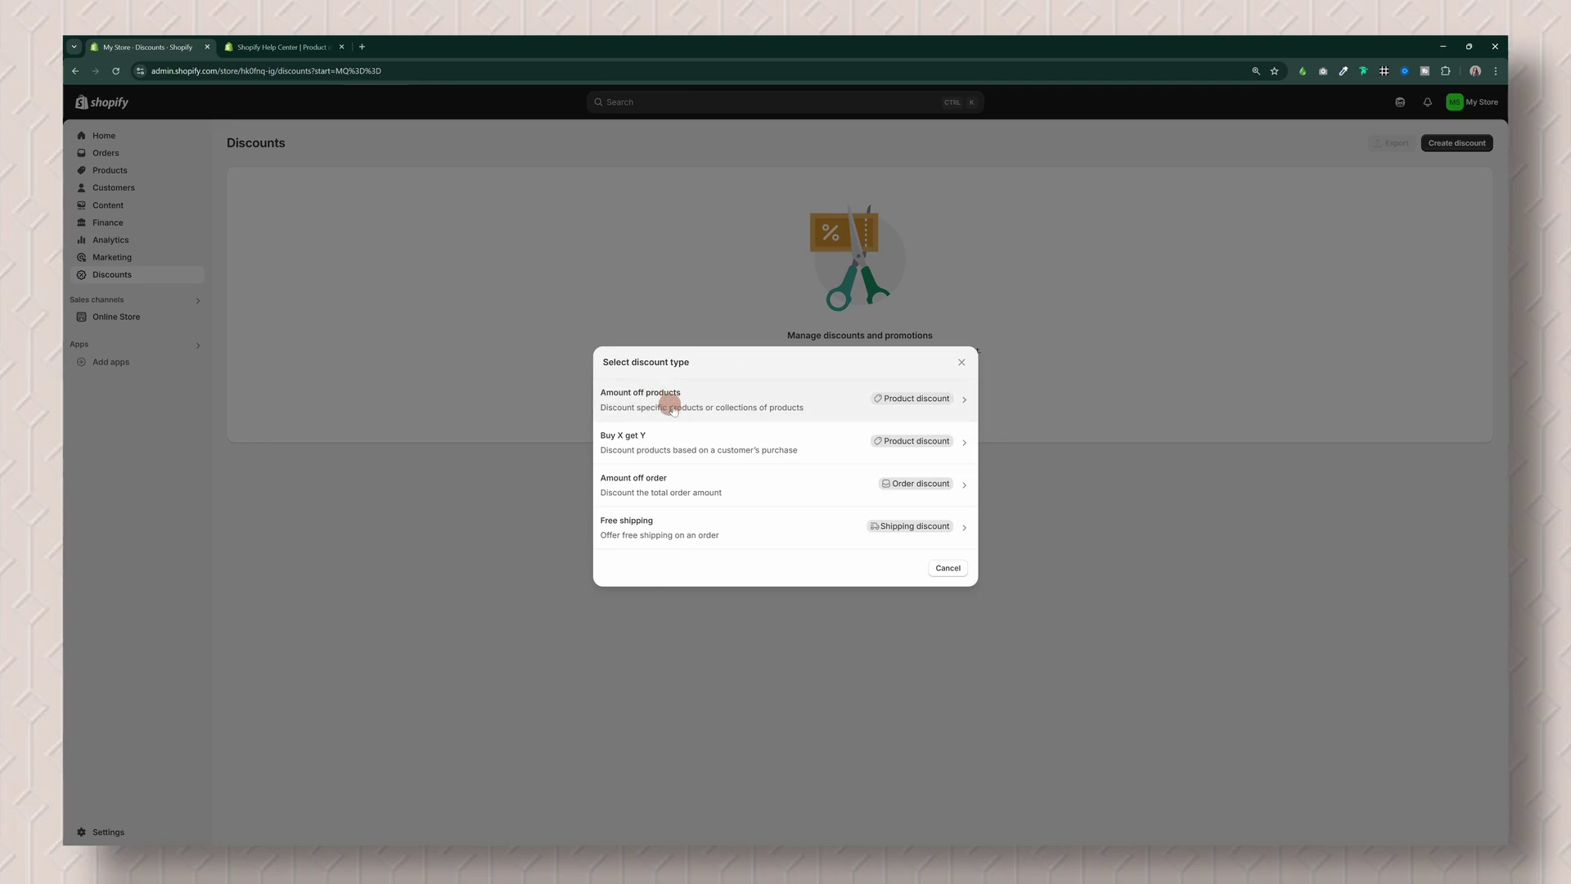
click(932, 404)
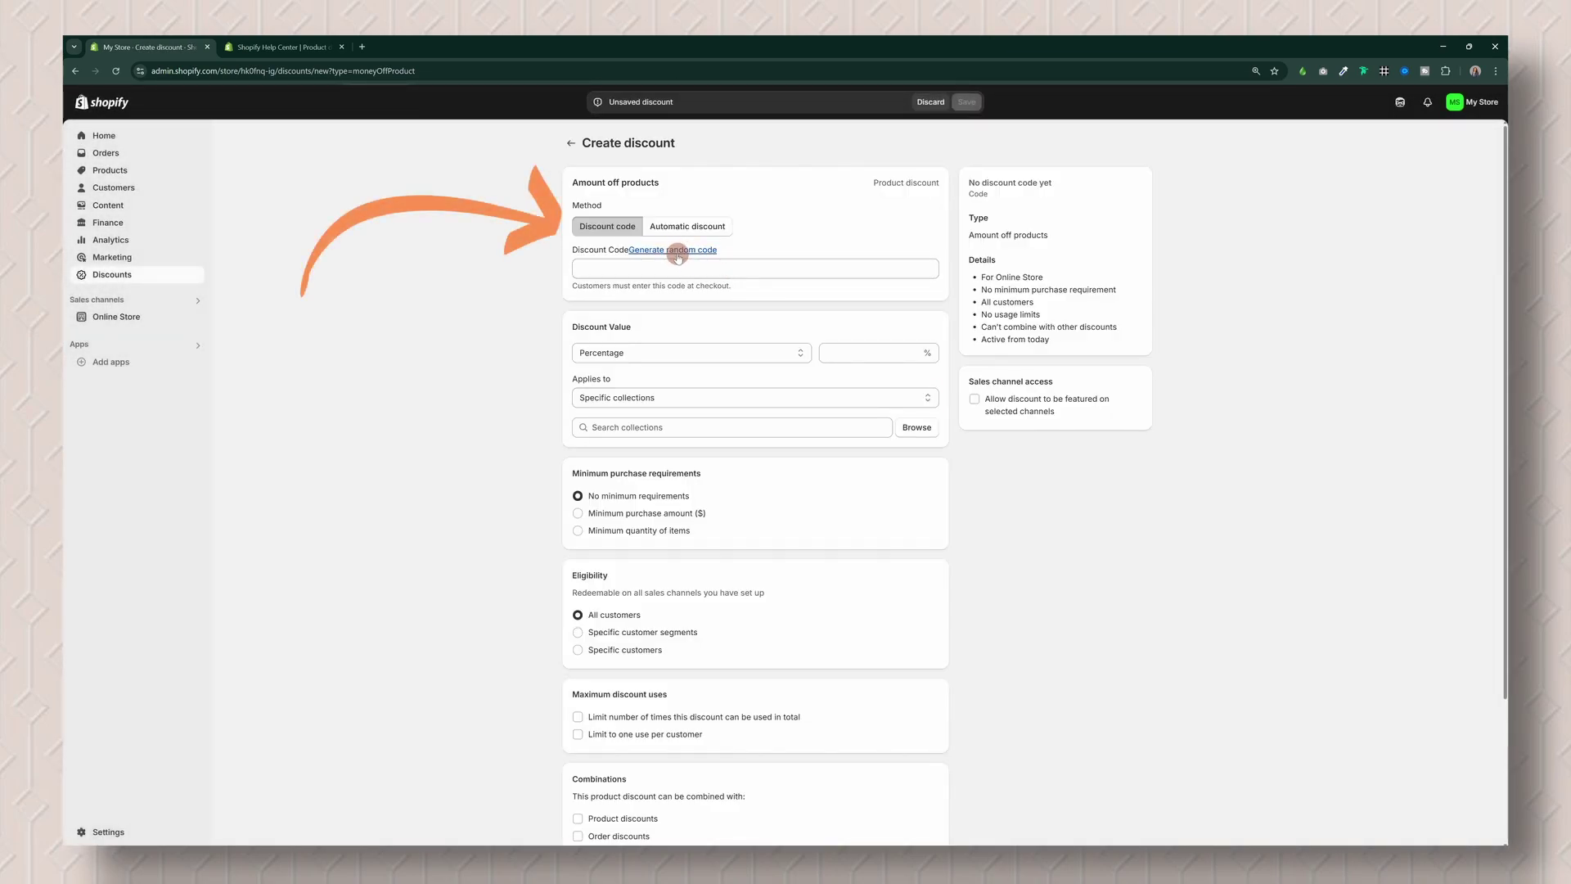
click(678, 250)
drag(810, 270, 579, 267)
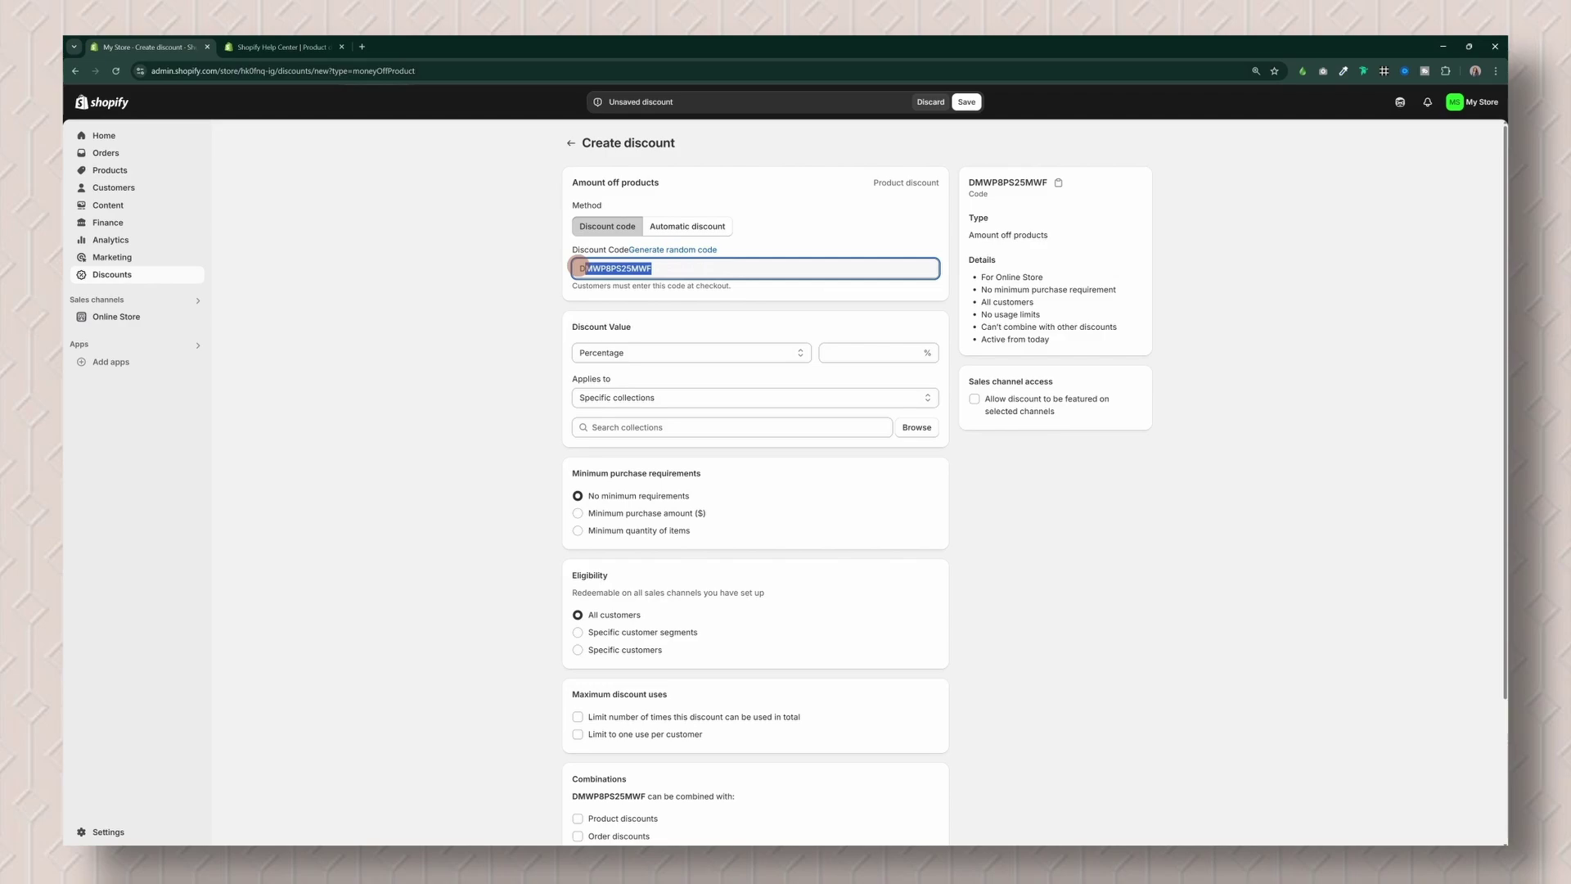
Step: Replace the generated code with WELCOME and set the discount value to 25%
drag(580, 267, 561, 268)
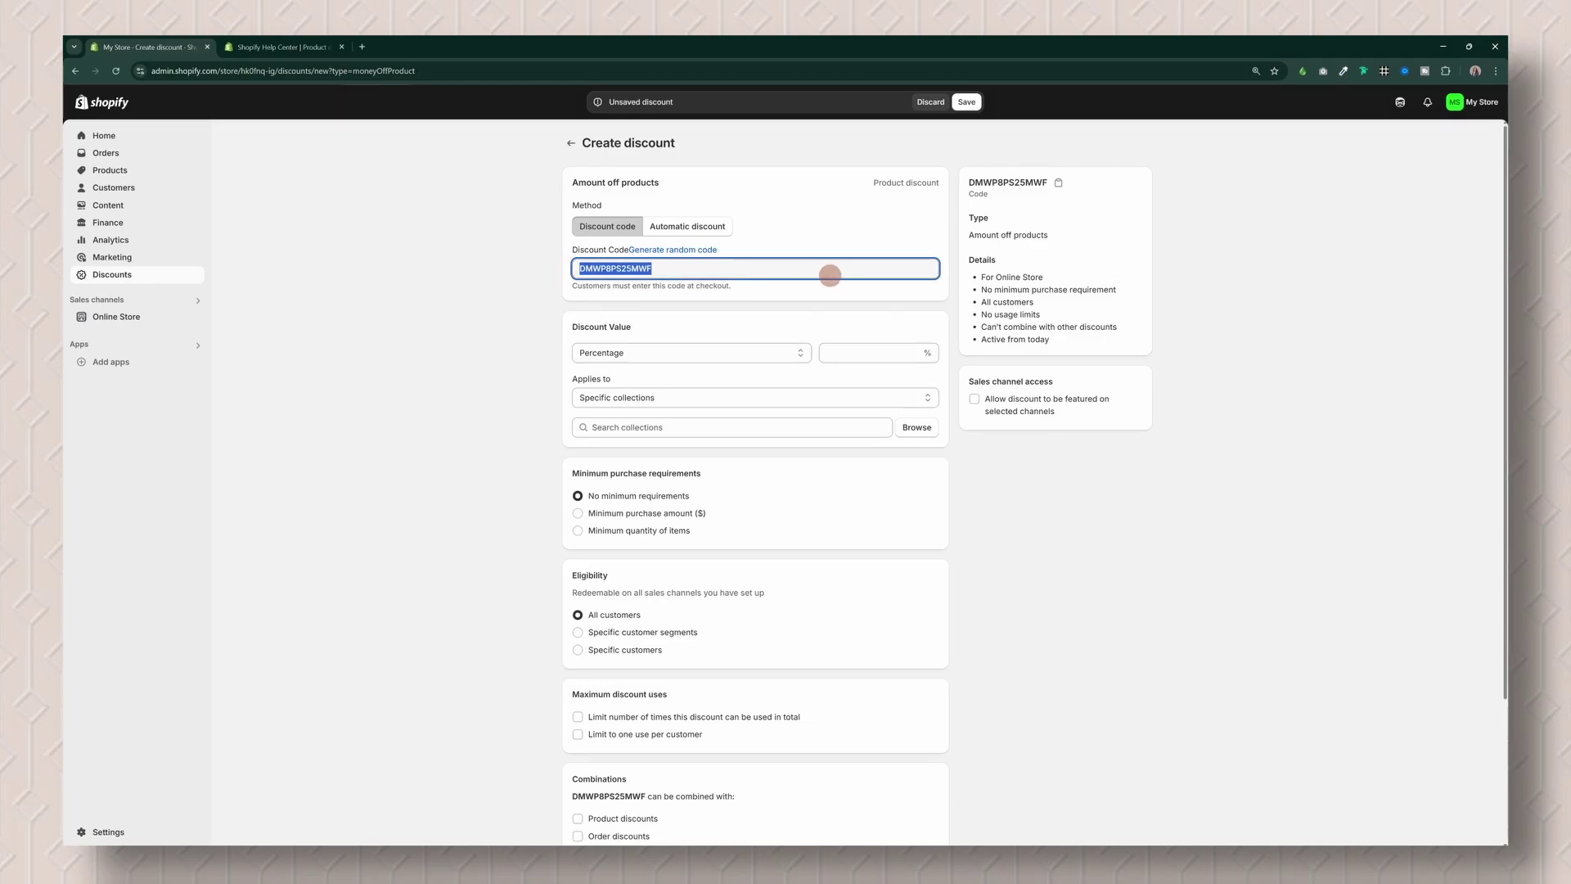
text(WLEO)
key(BackSpace)
key(BackSpace)
key(BackSpace)
key(BackSpace)
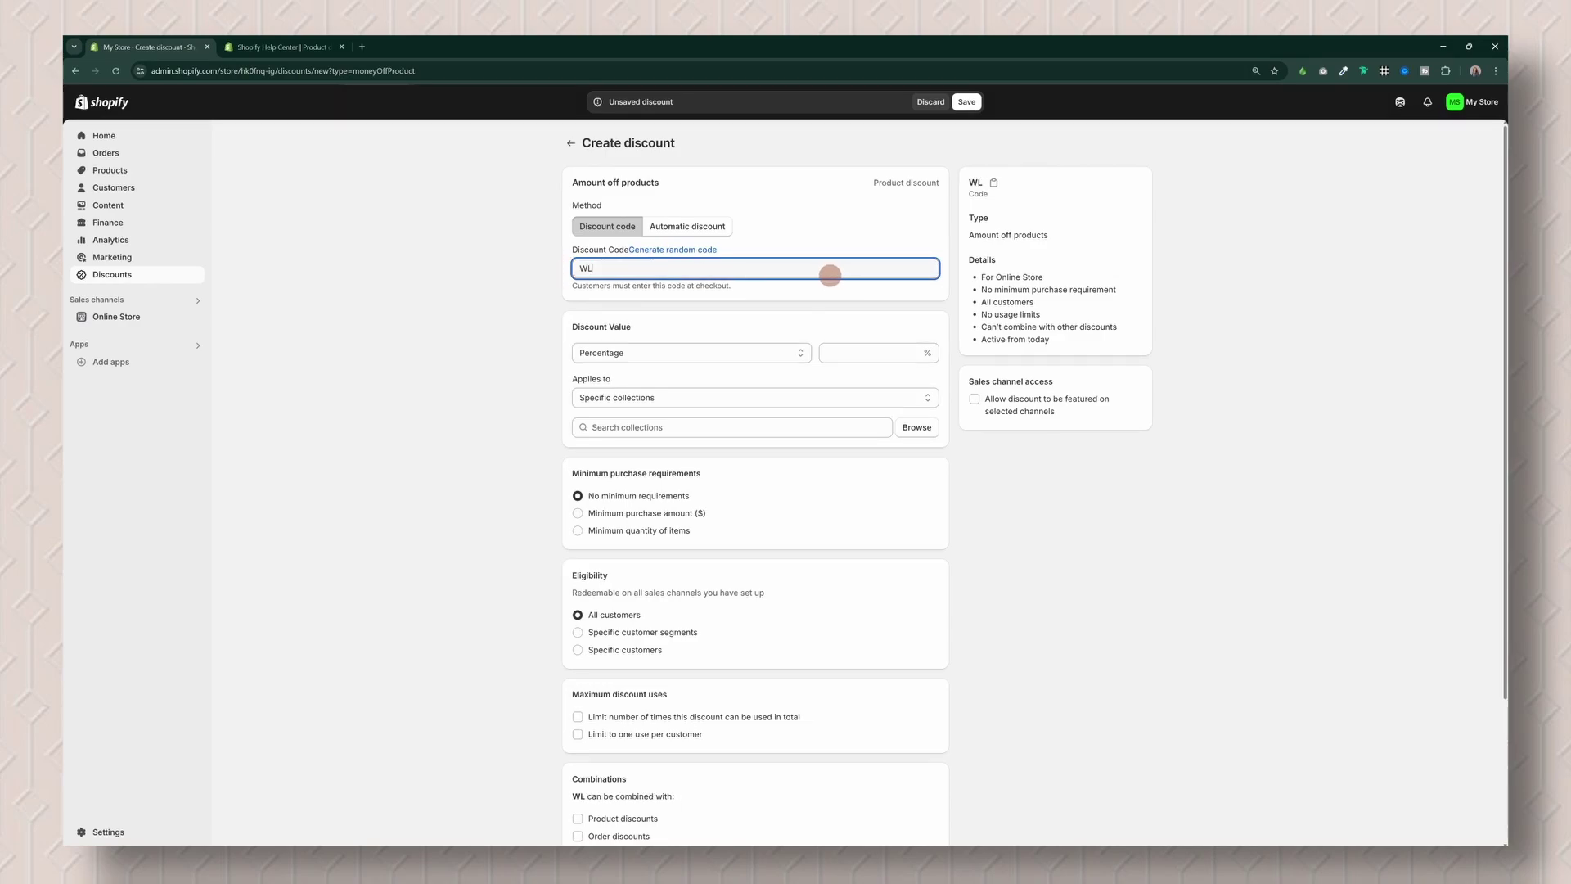
text(W)
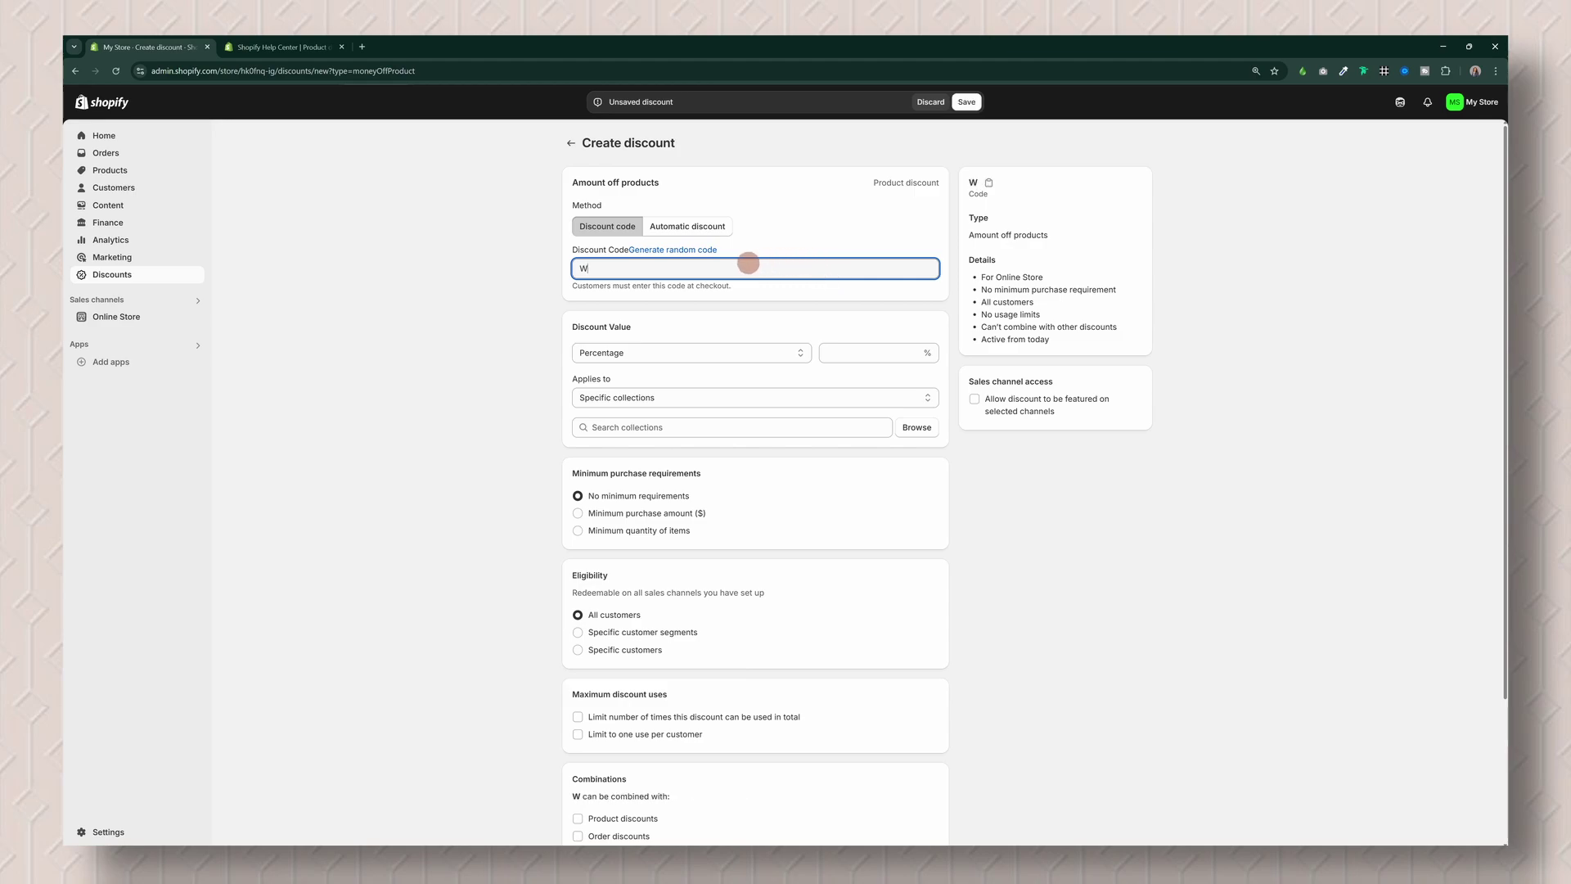
text(ELCOME)
click(849, 353)
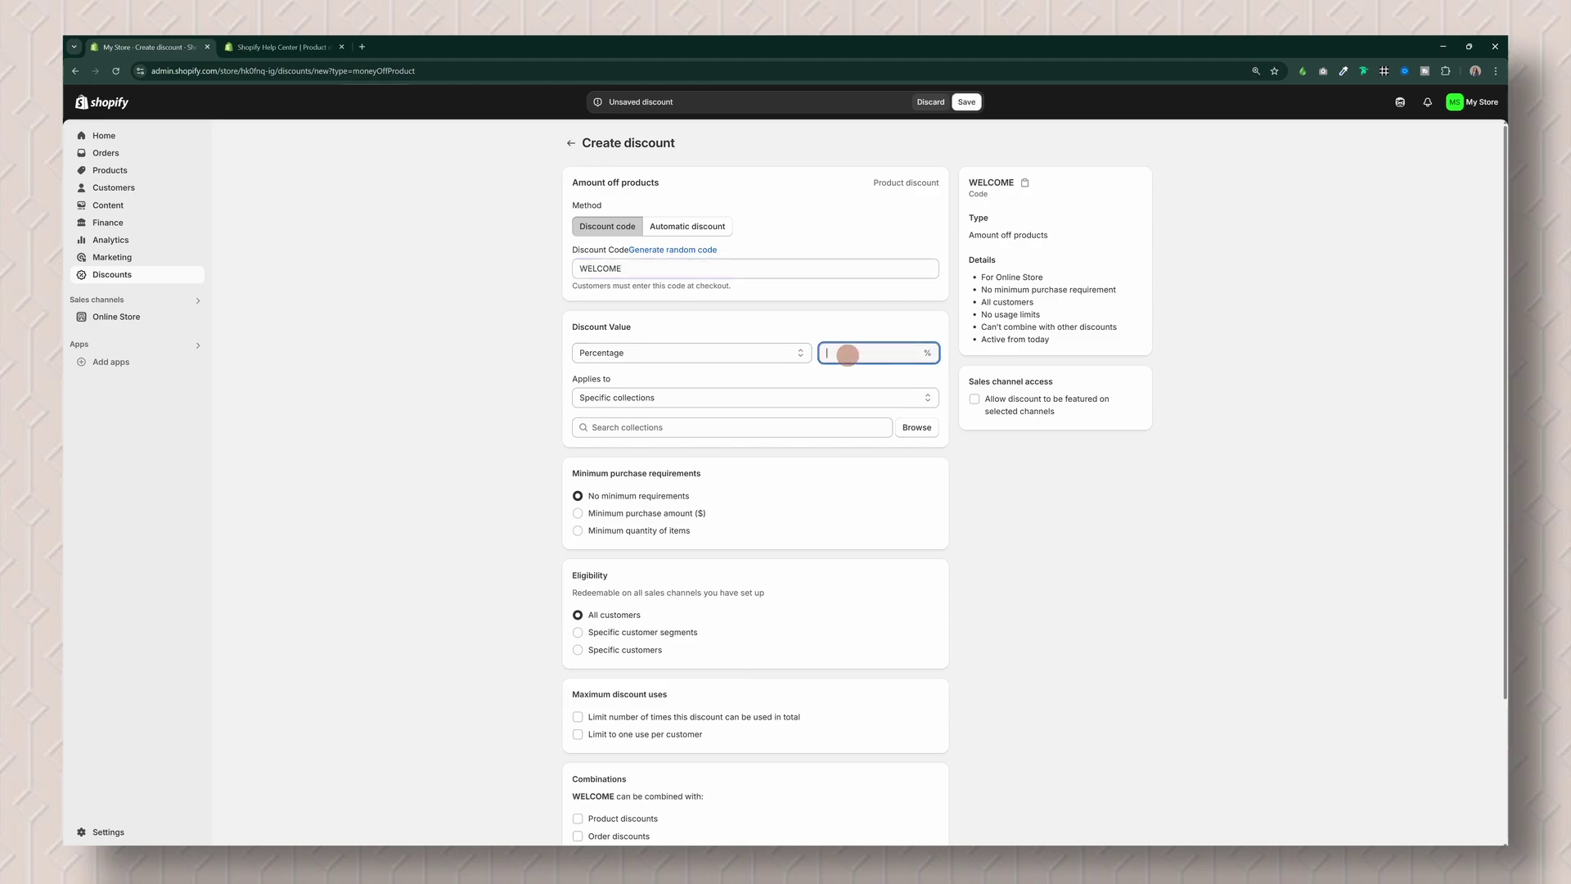
text(25)
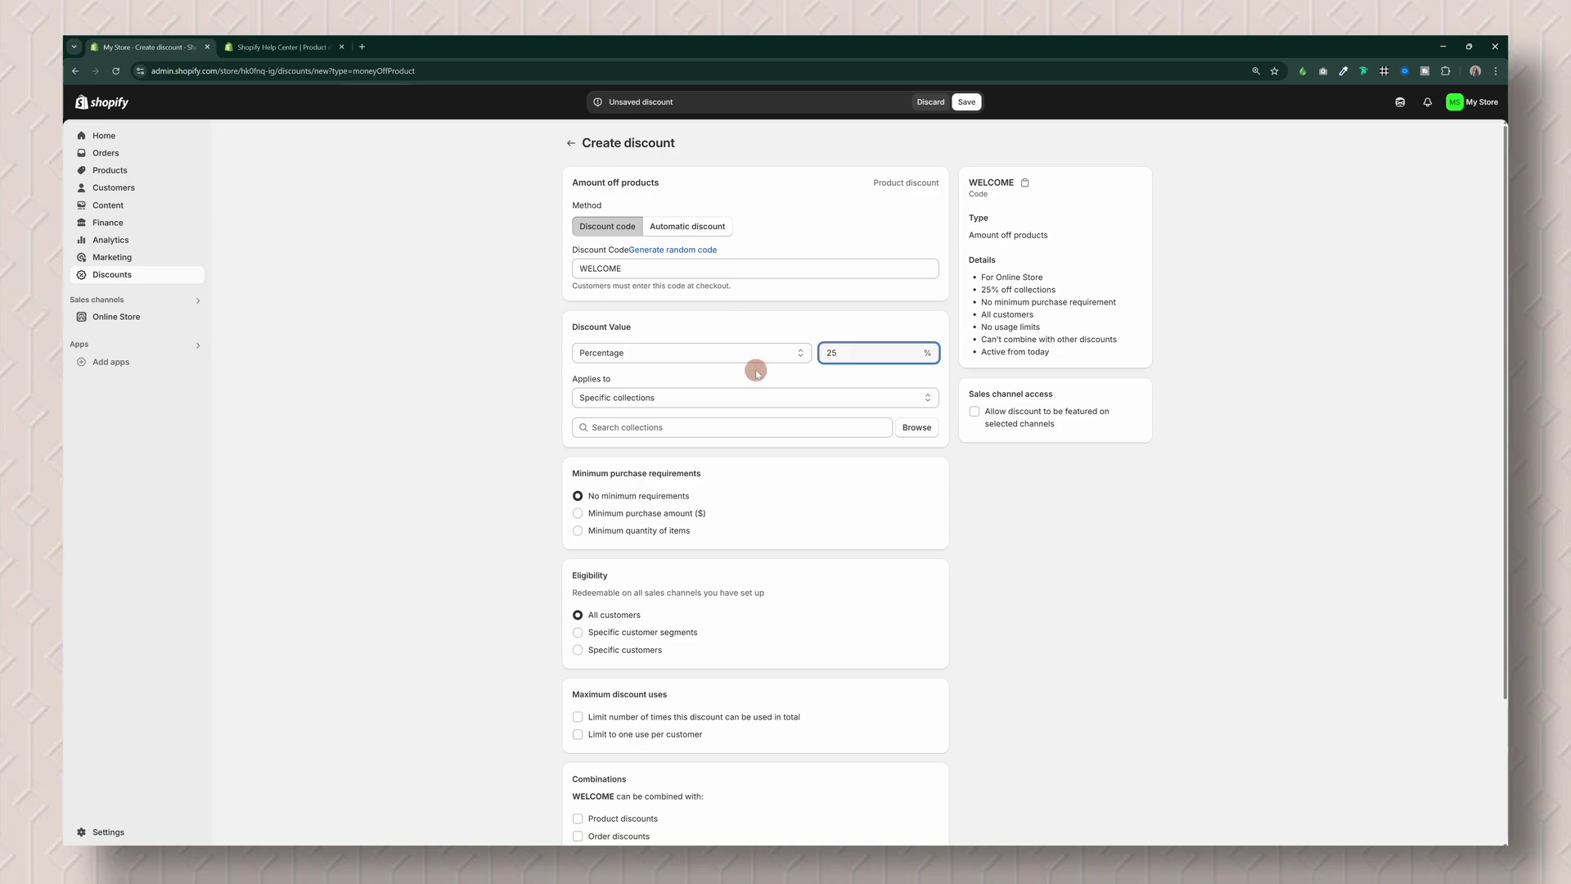
Step: Try limiting the discount to specific collections, then close the collection picker unchanged
click(688, 398)
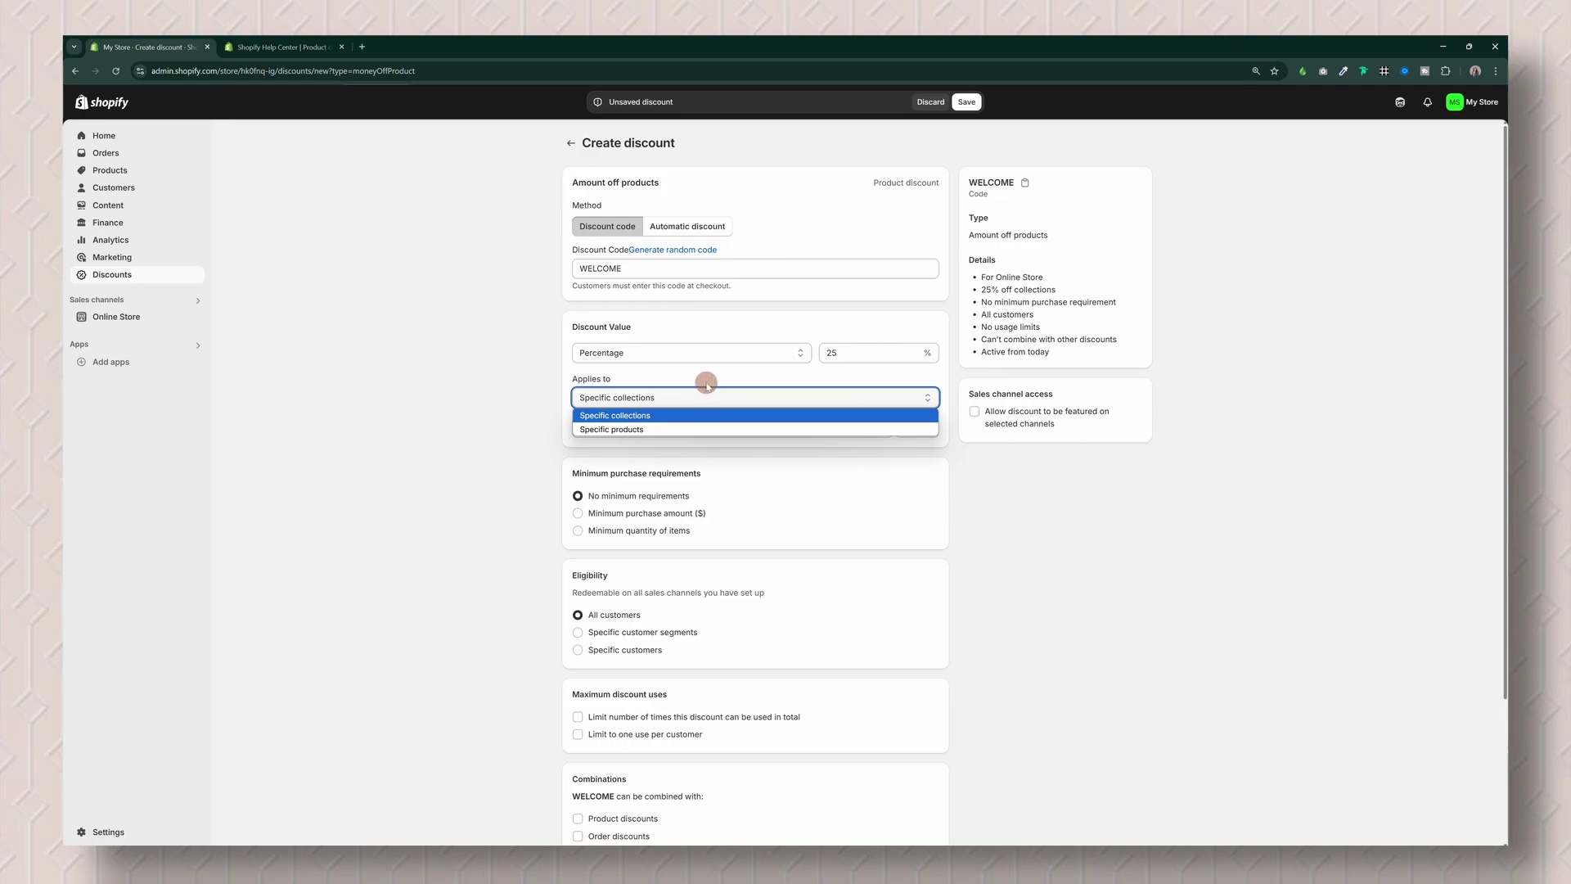
click(706, 418)
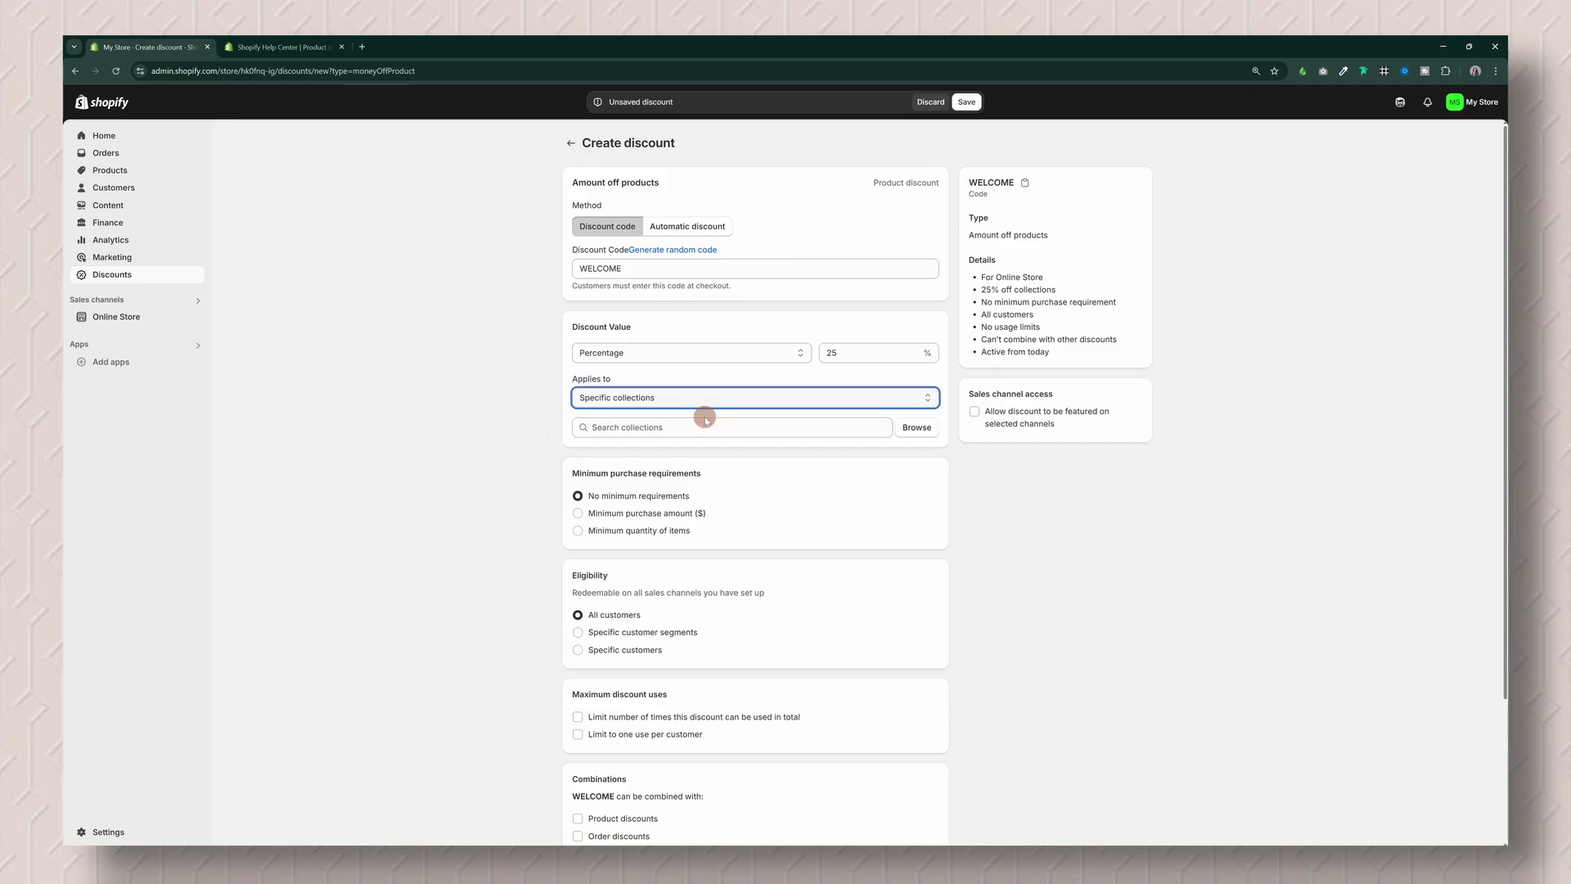
click(807, 426)
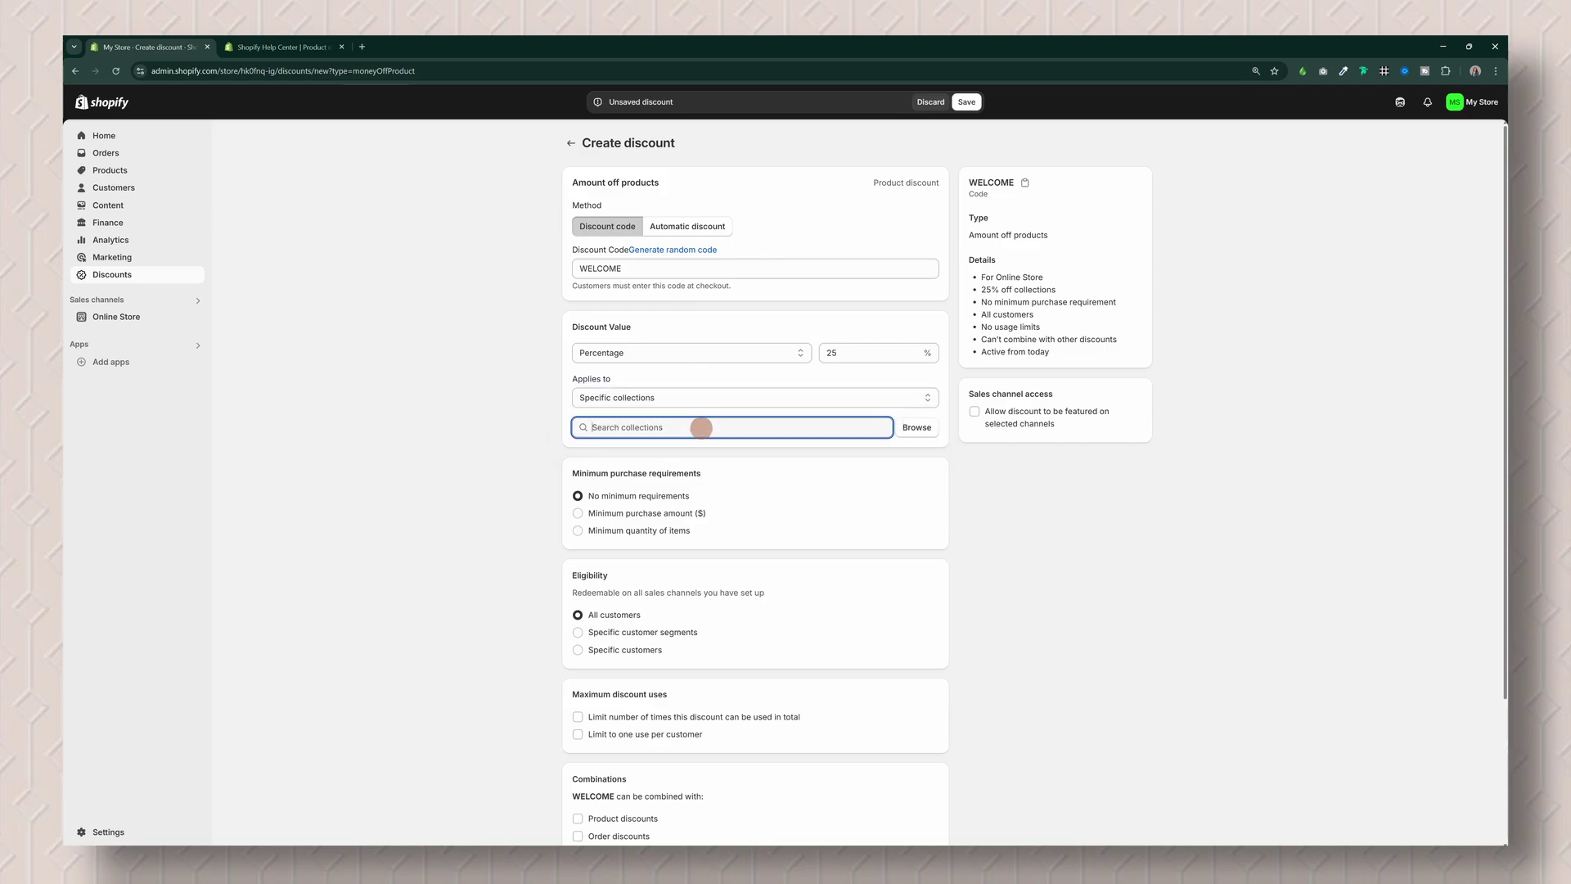
click(925, 427)
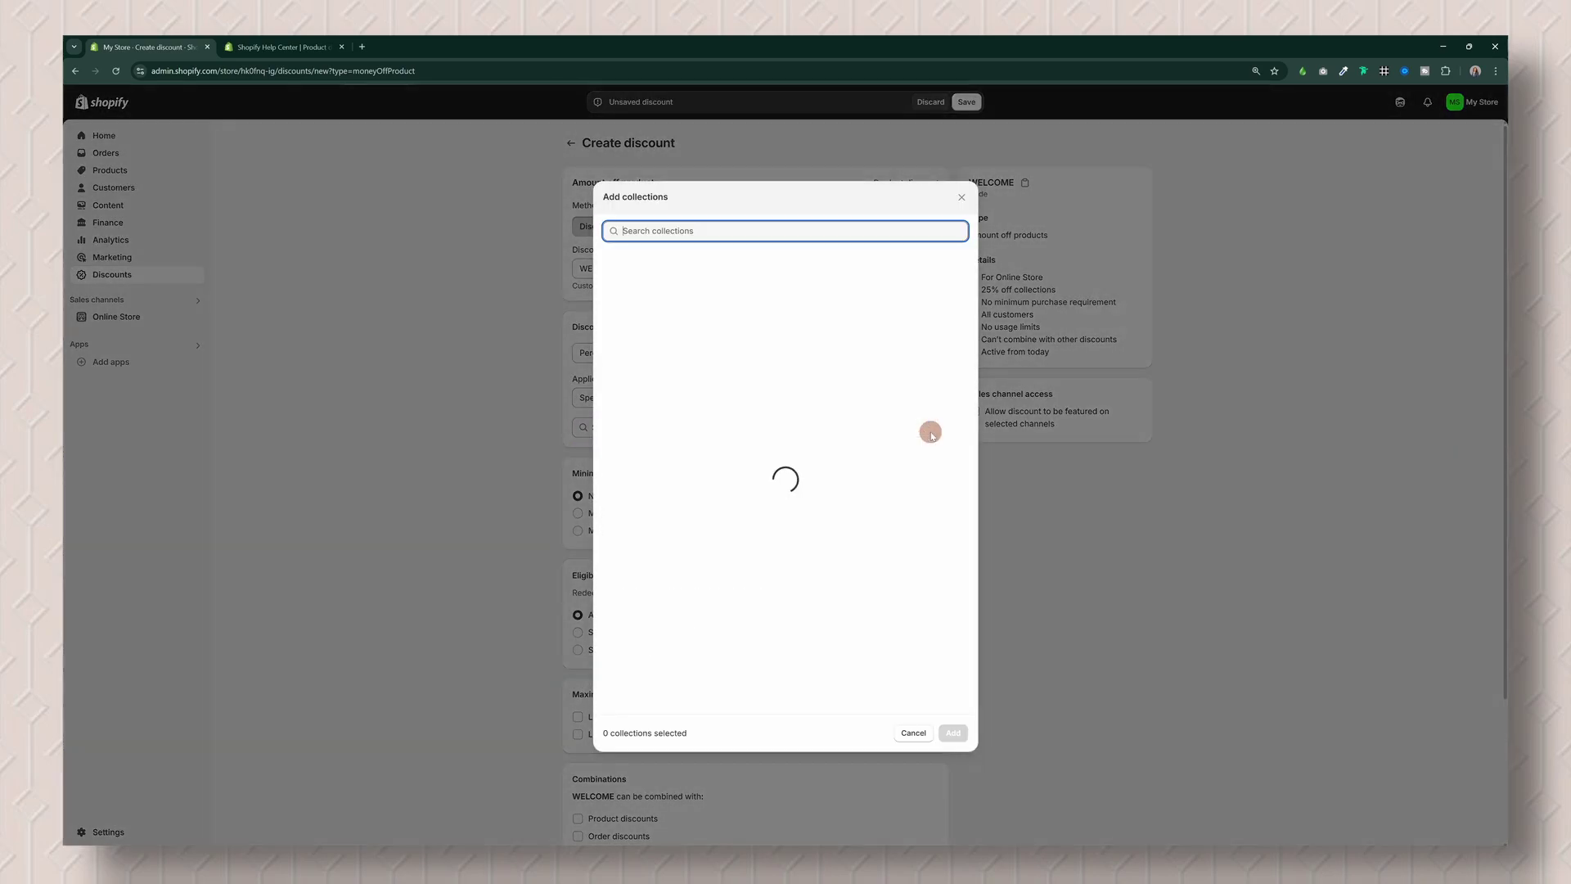
click(964, 203)
Step: Apply the discount to specific products: Panama Leather Trim Hat and Straw Summer Hat
click(720, 397)
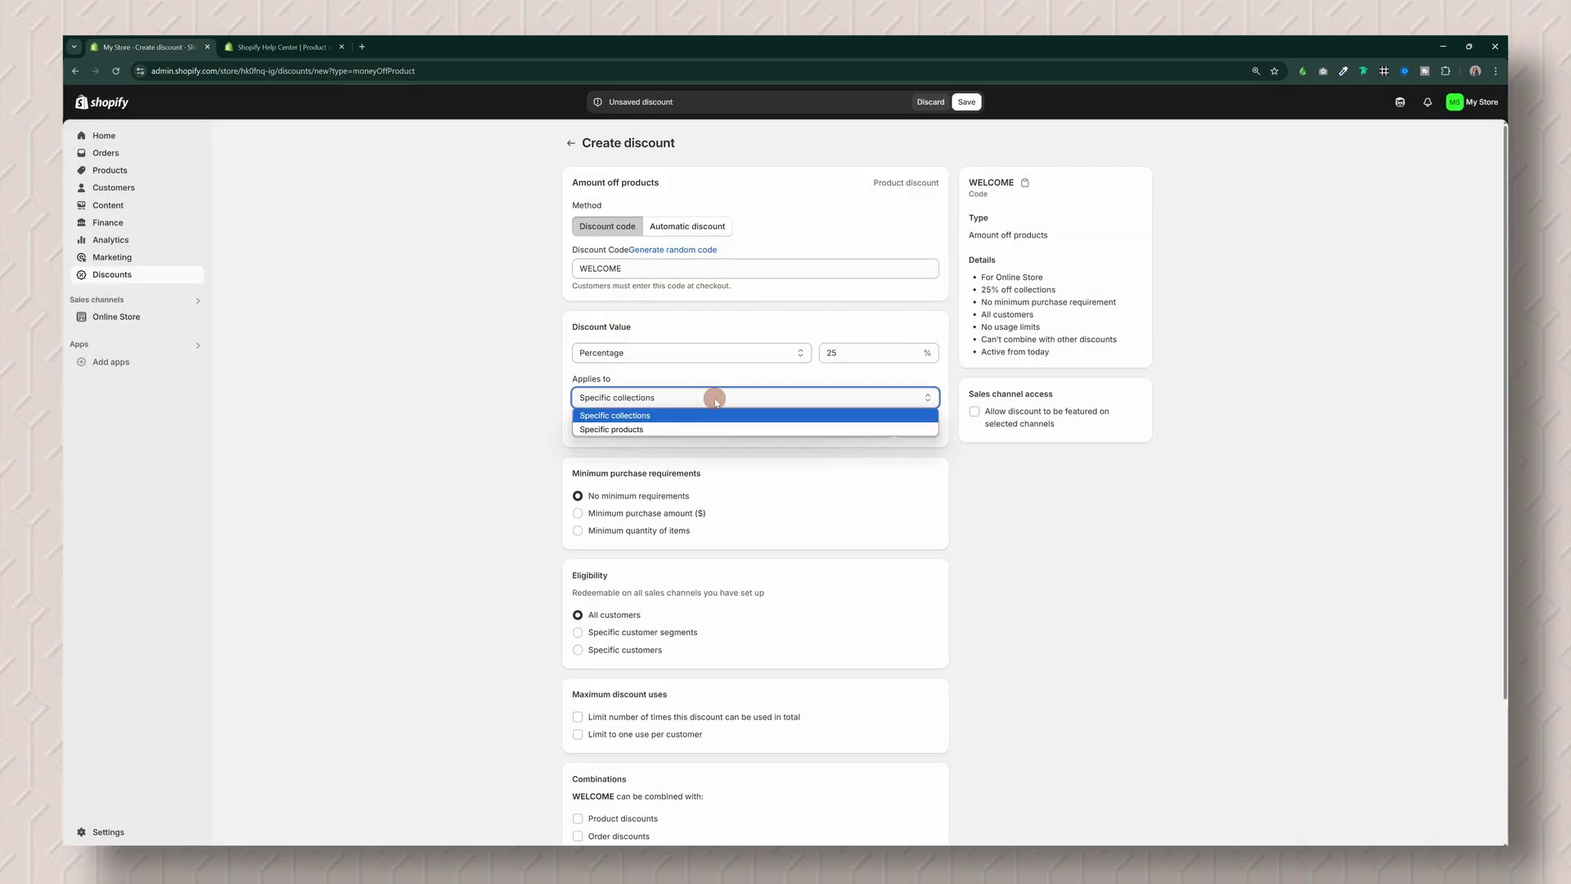
click(663, 430)
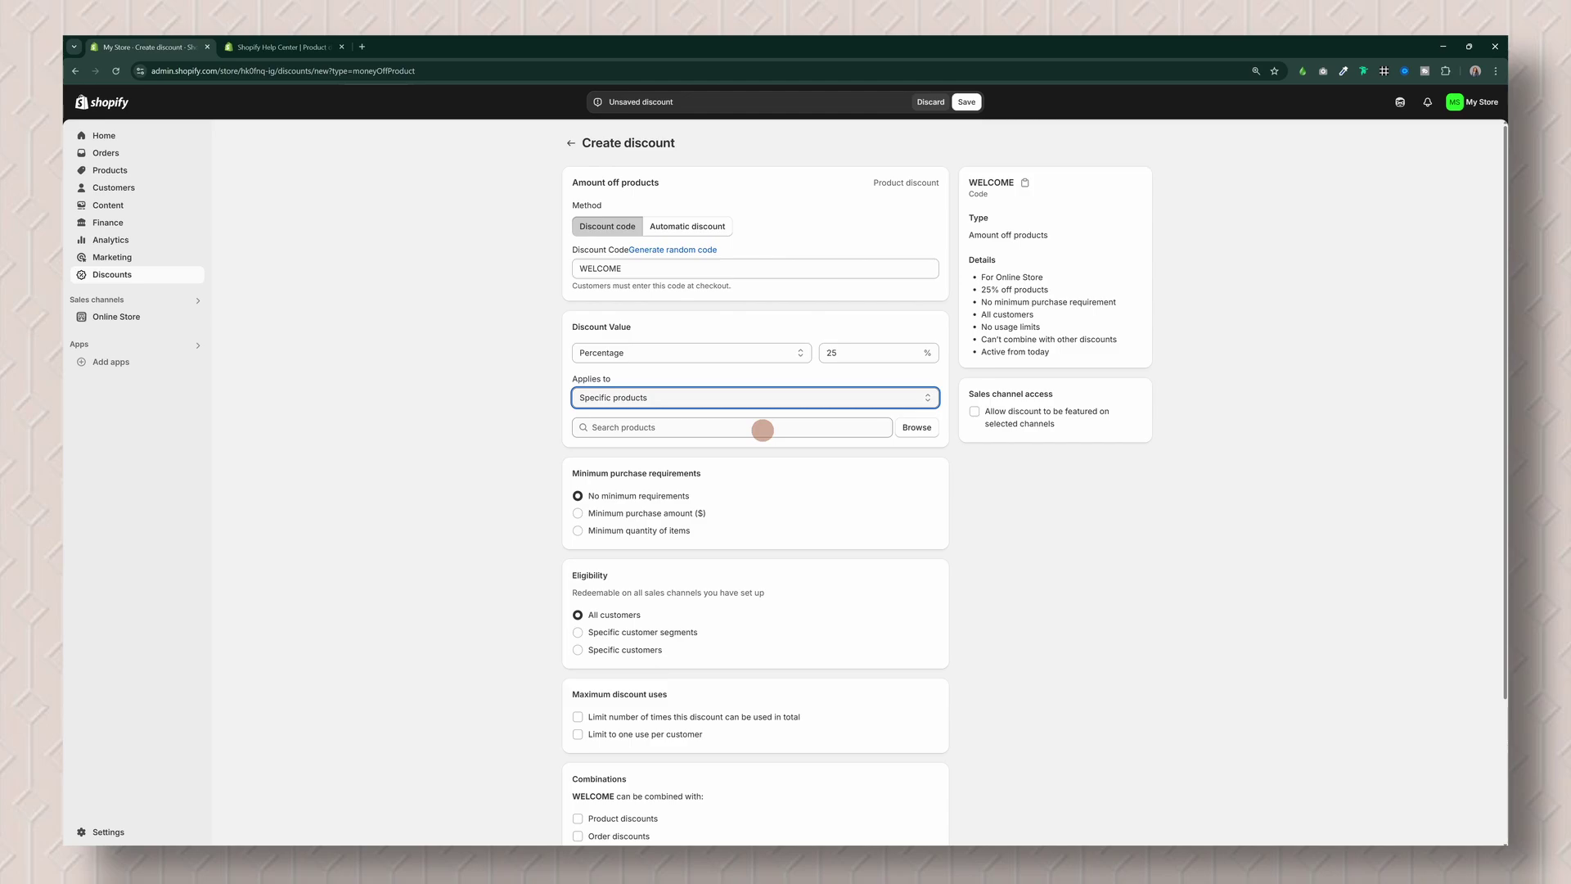
click(763, 430)
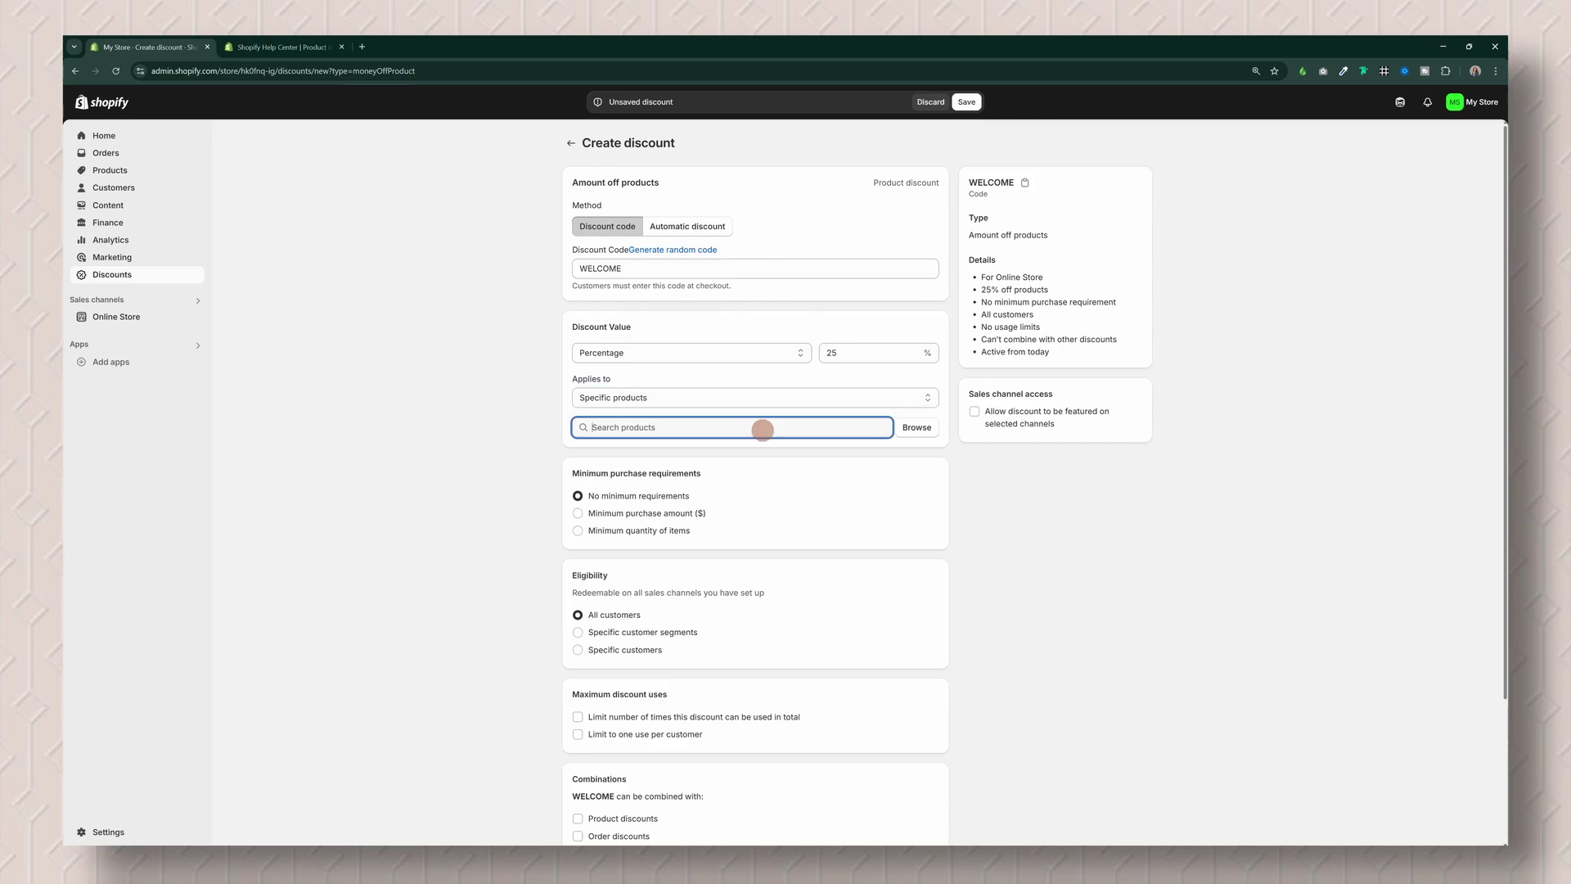
click(916, 427)
click(606, 292)
click(609, 370)
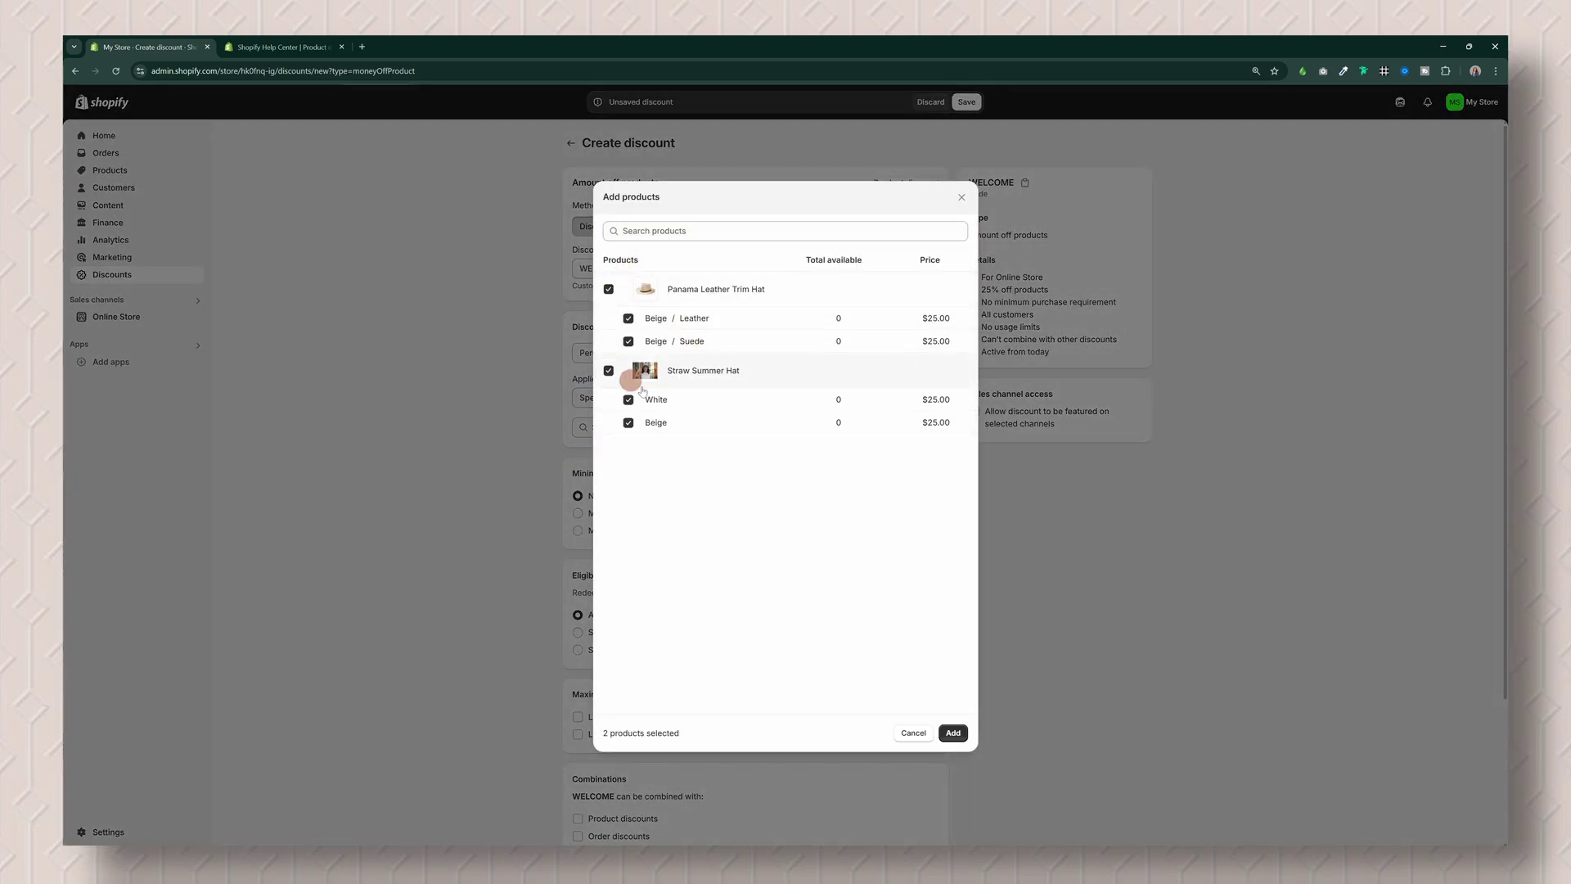
click(954, 733)
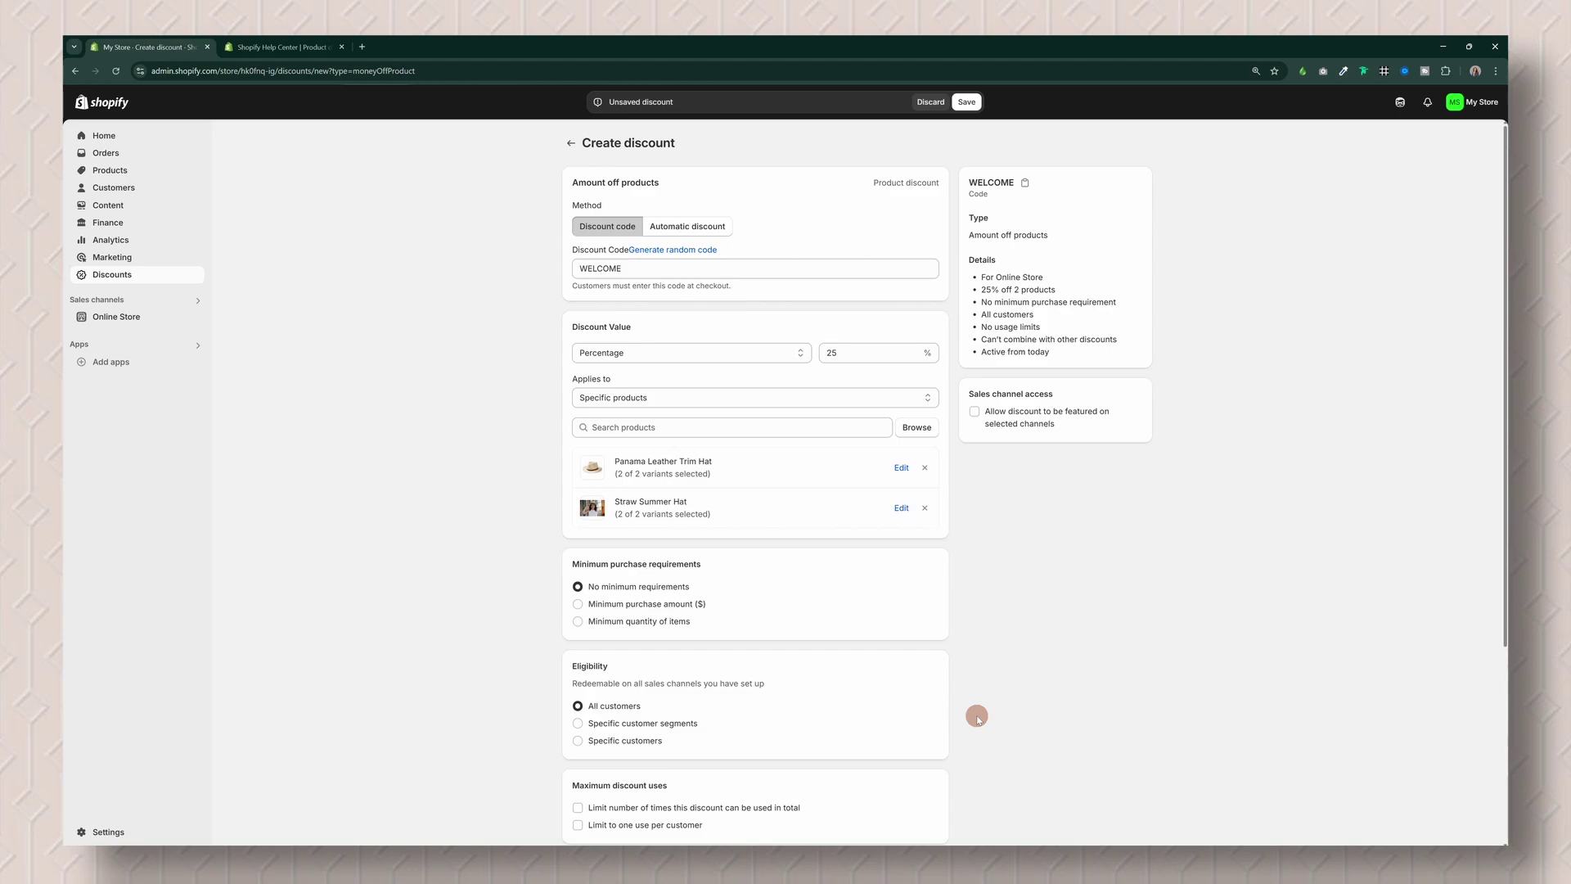
Step: Restrict WELCOME to one use per customer and save the discount
scroll(982, 568, down, 2)
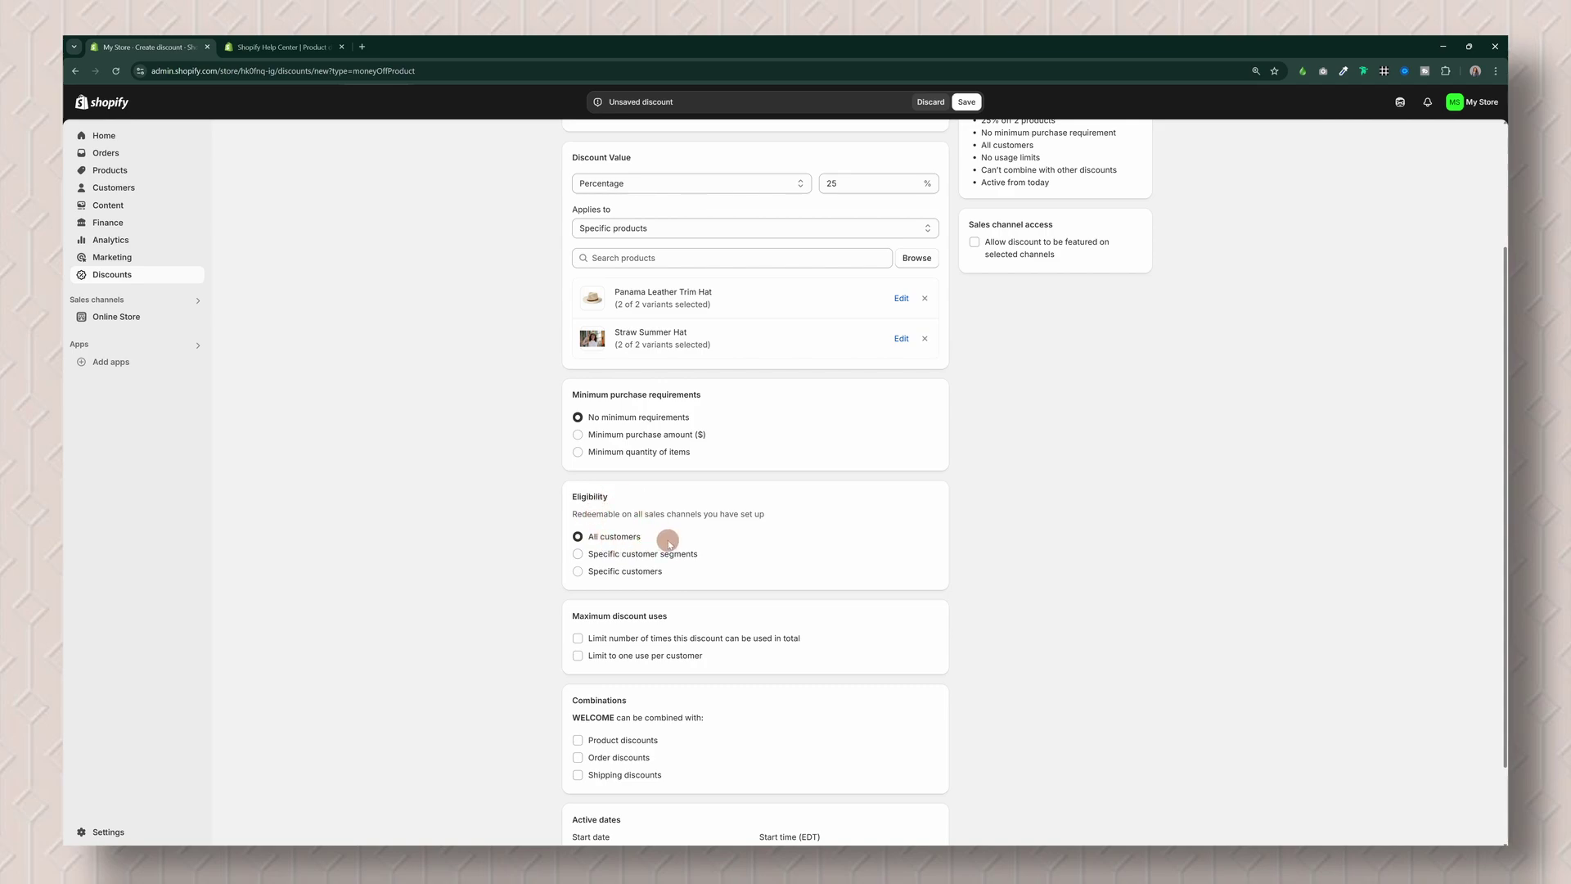
scroll(669, 545, down, 1)
click(577, 552)
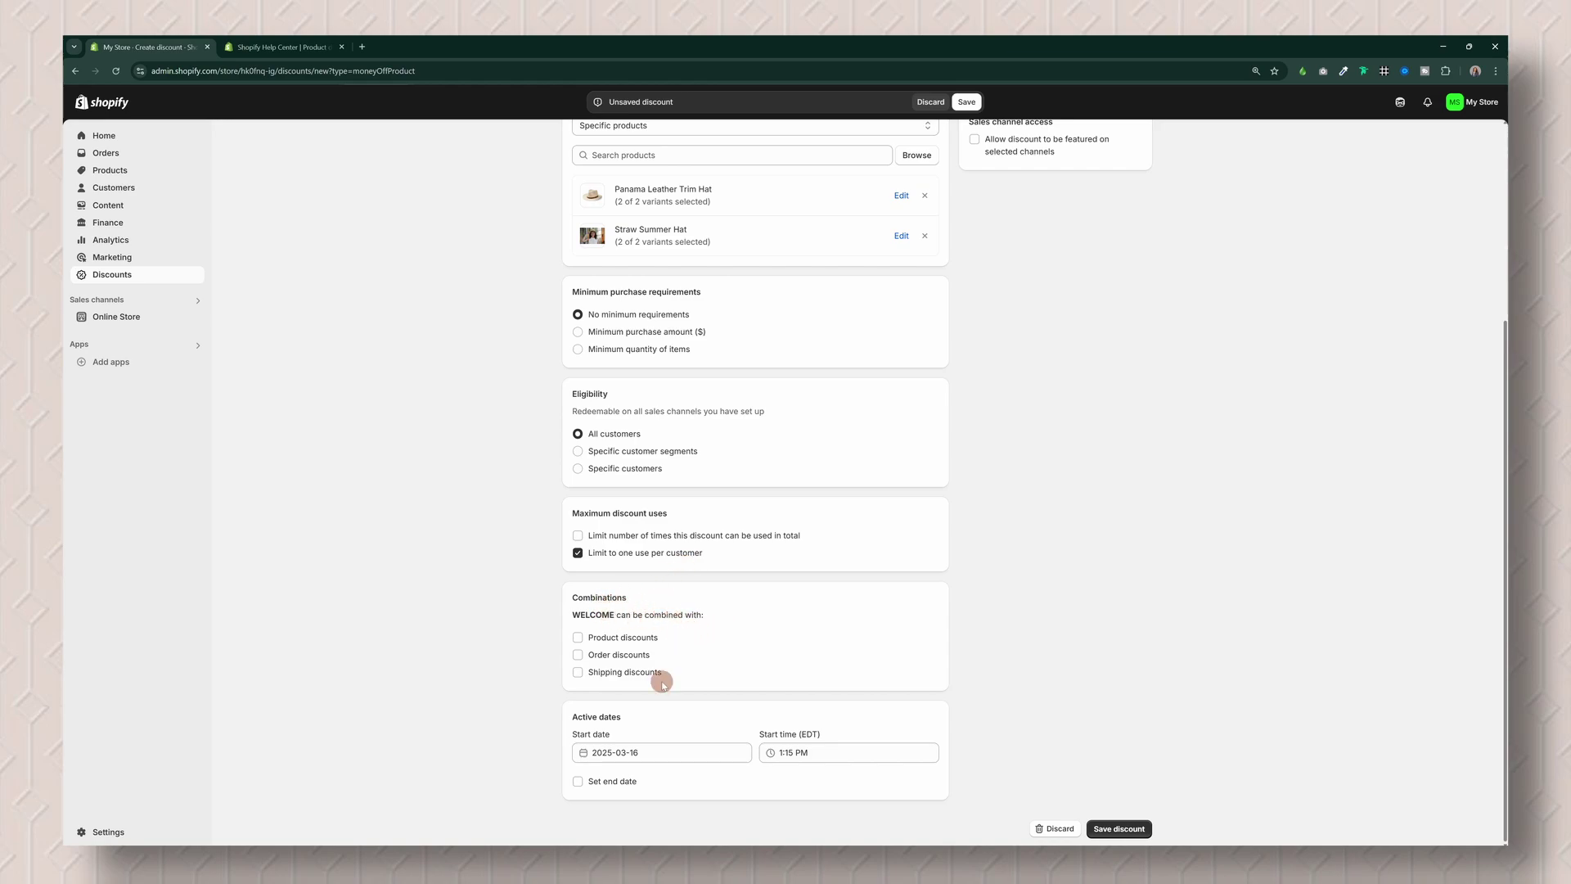
scroll(1199, 579, up, 3)
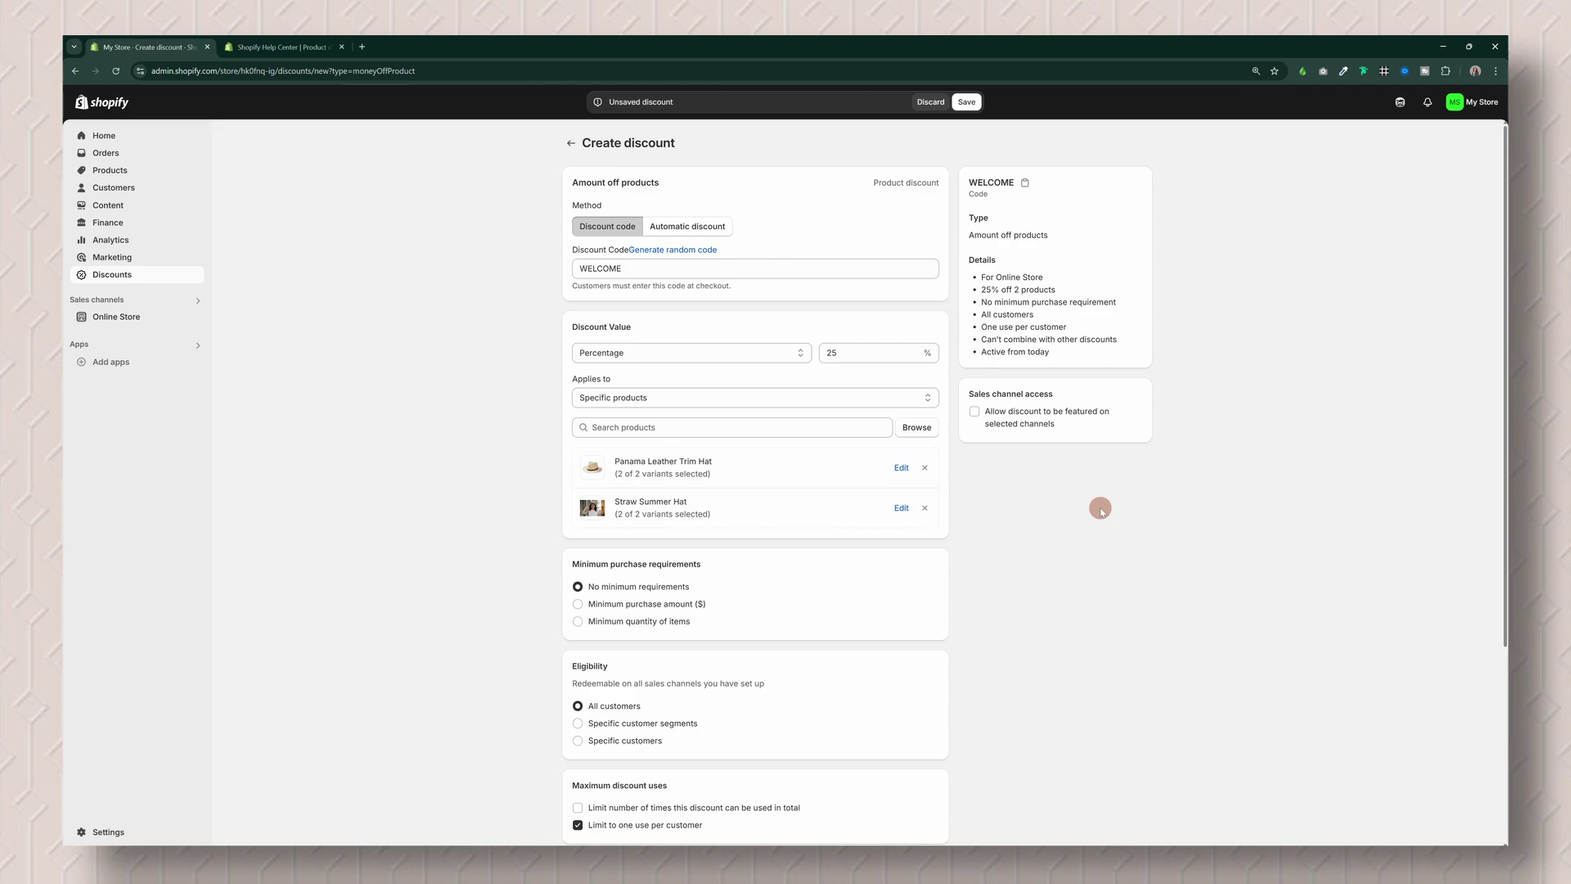
scroll(1100, 508, down, 3)
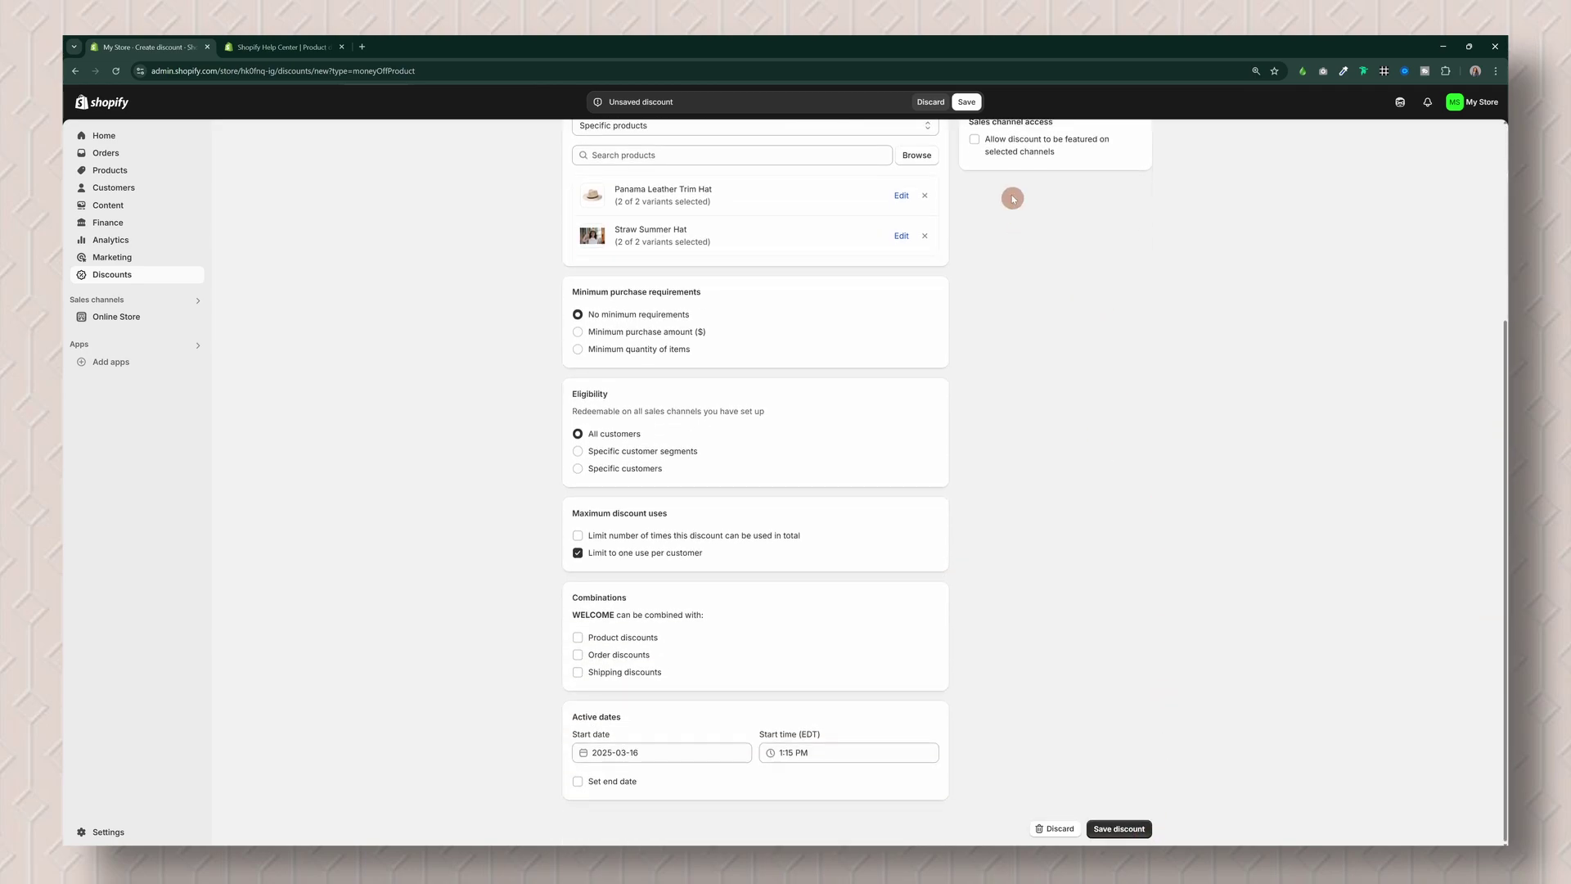
click(967, 103)
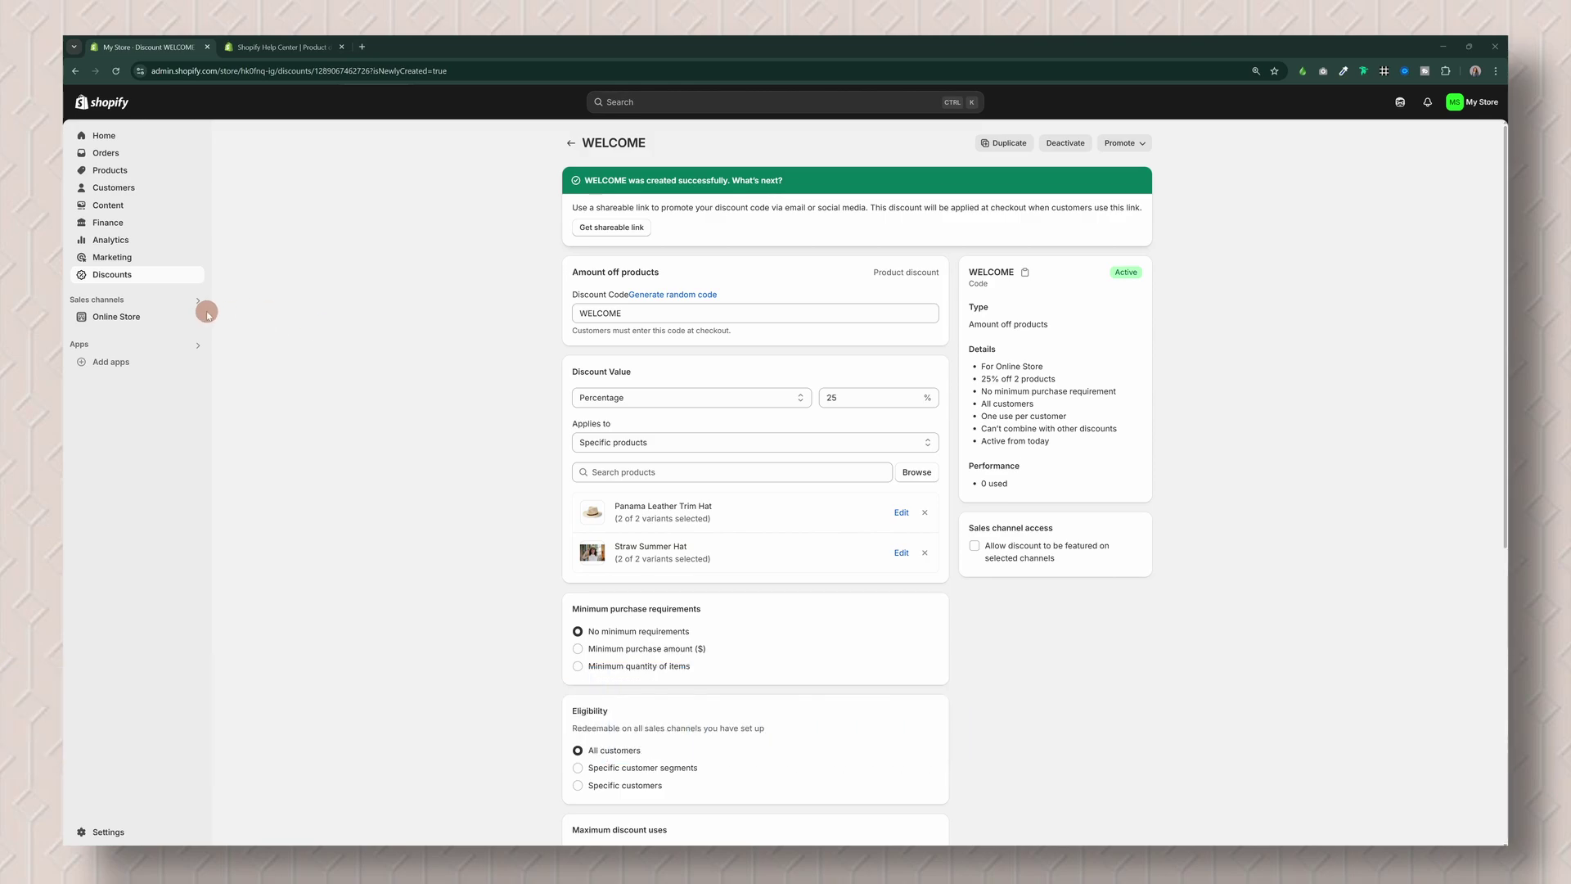
Step: Open the Spotlight theme in the theme editor from Online Store
click(144, 319)
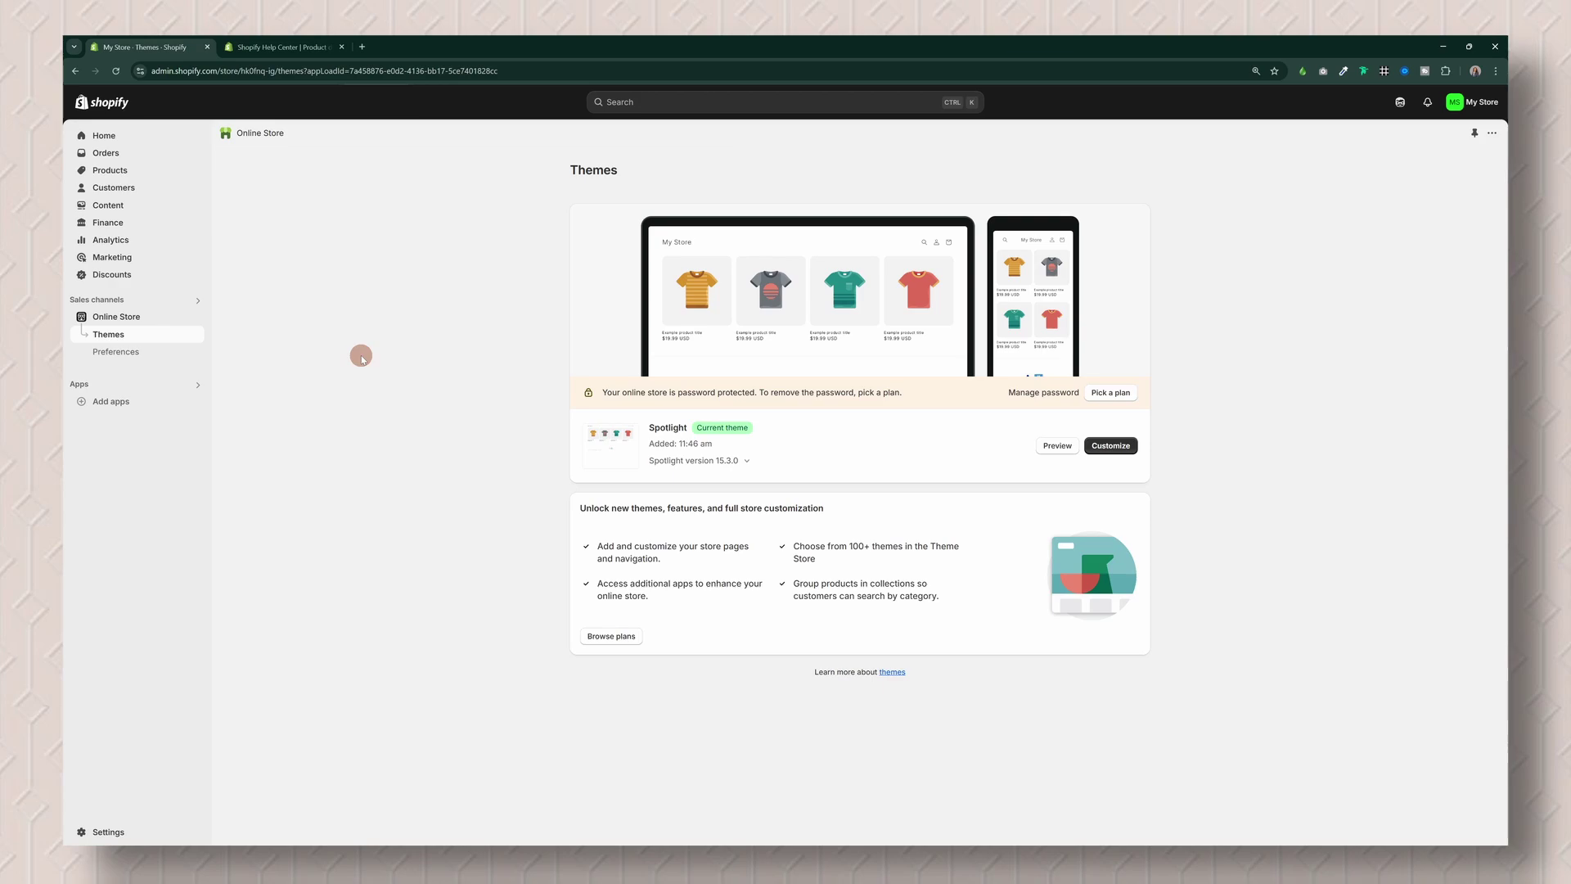
click(1114, 448)
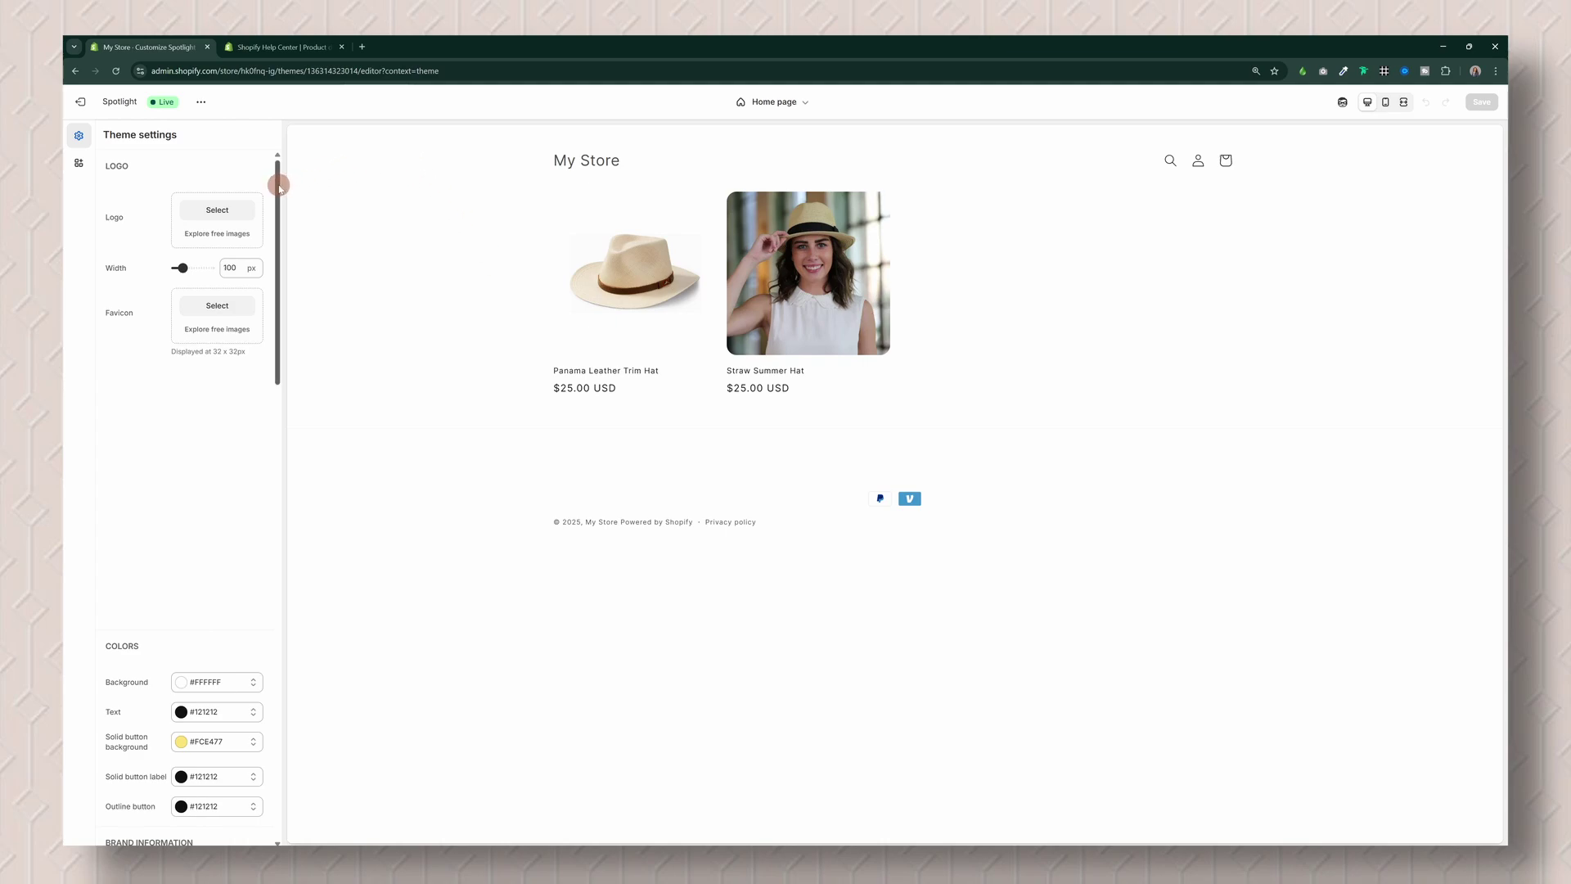
Step: Set Hat_Love_Logo as the store logo in Theme settings
drag(274, 316, 267, 238)
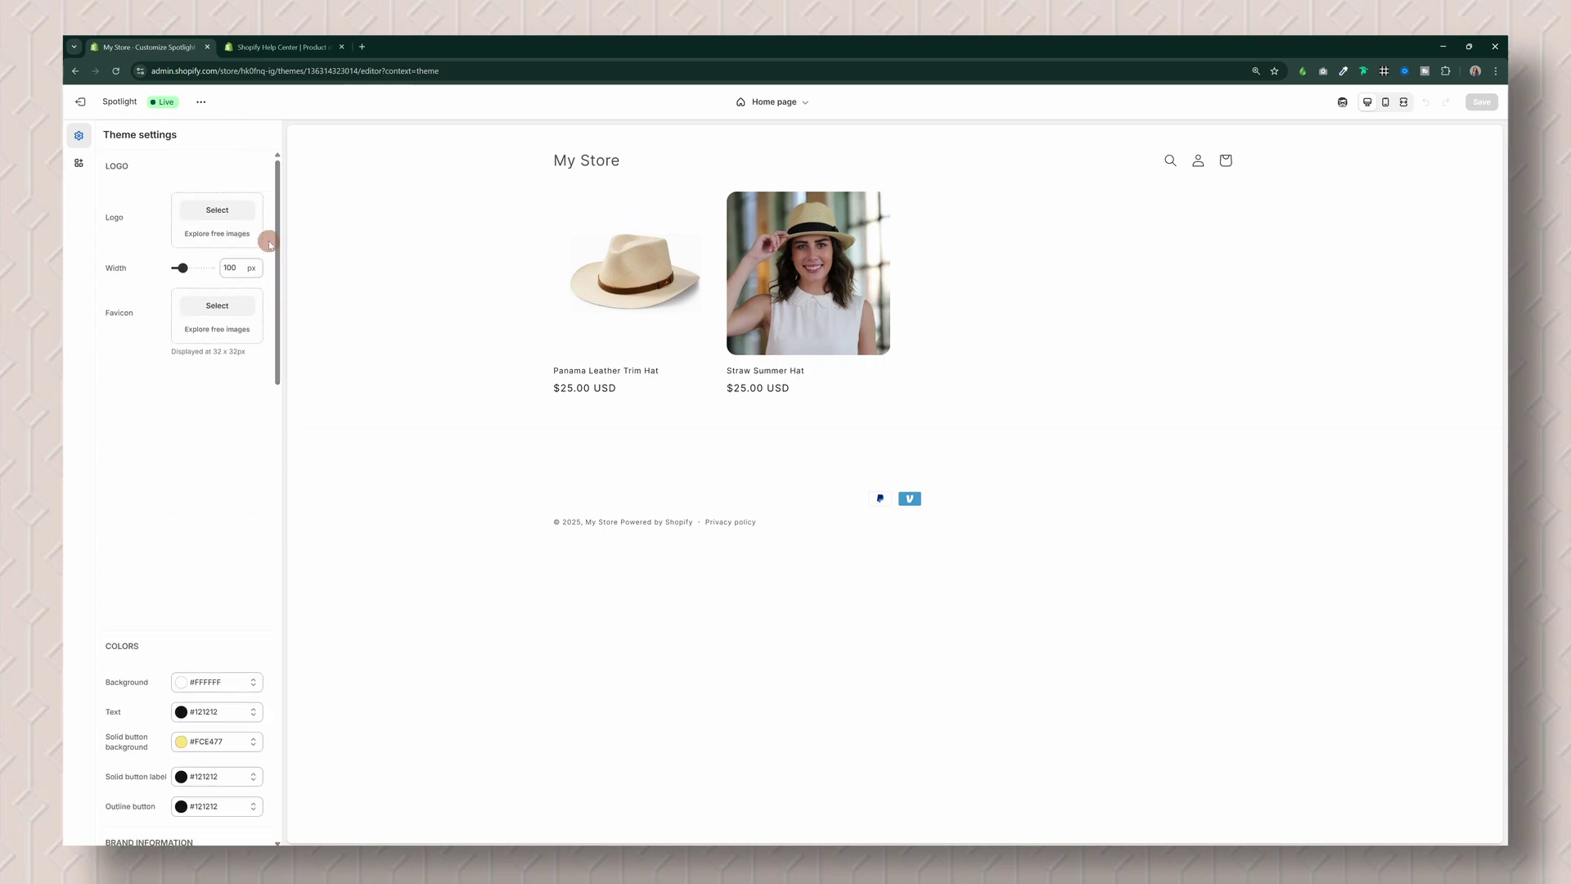
click(202, 211)
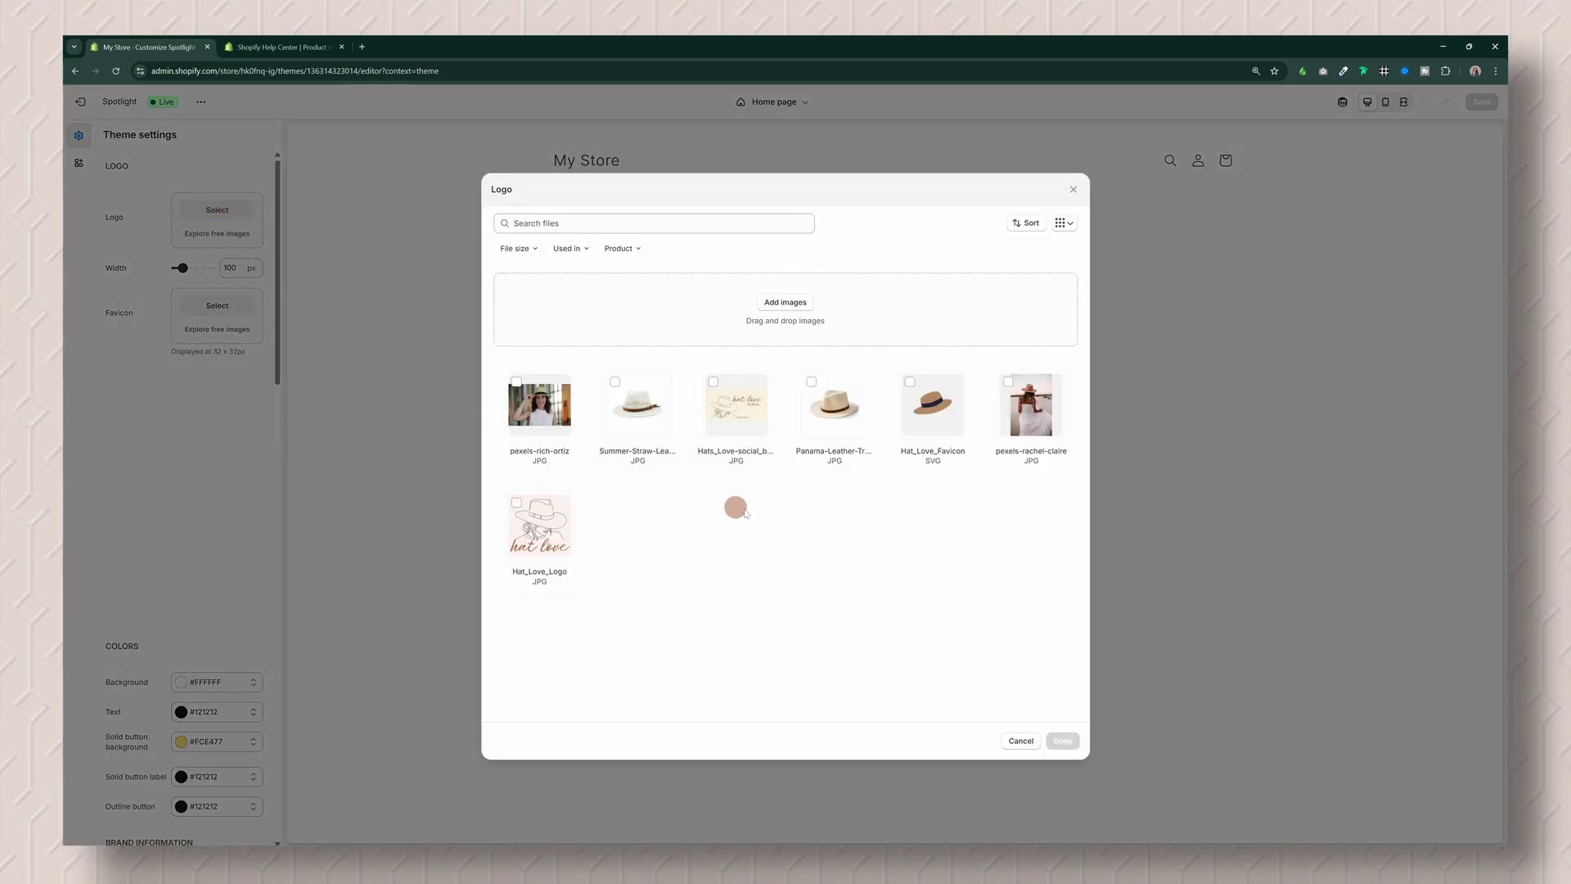
click(556, 534)
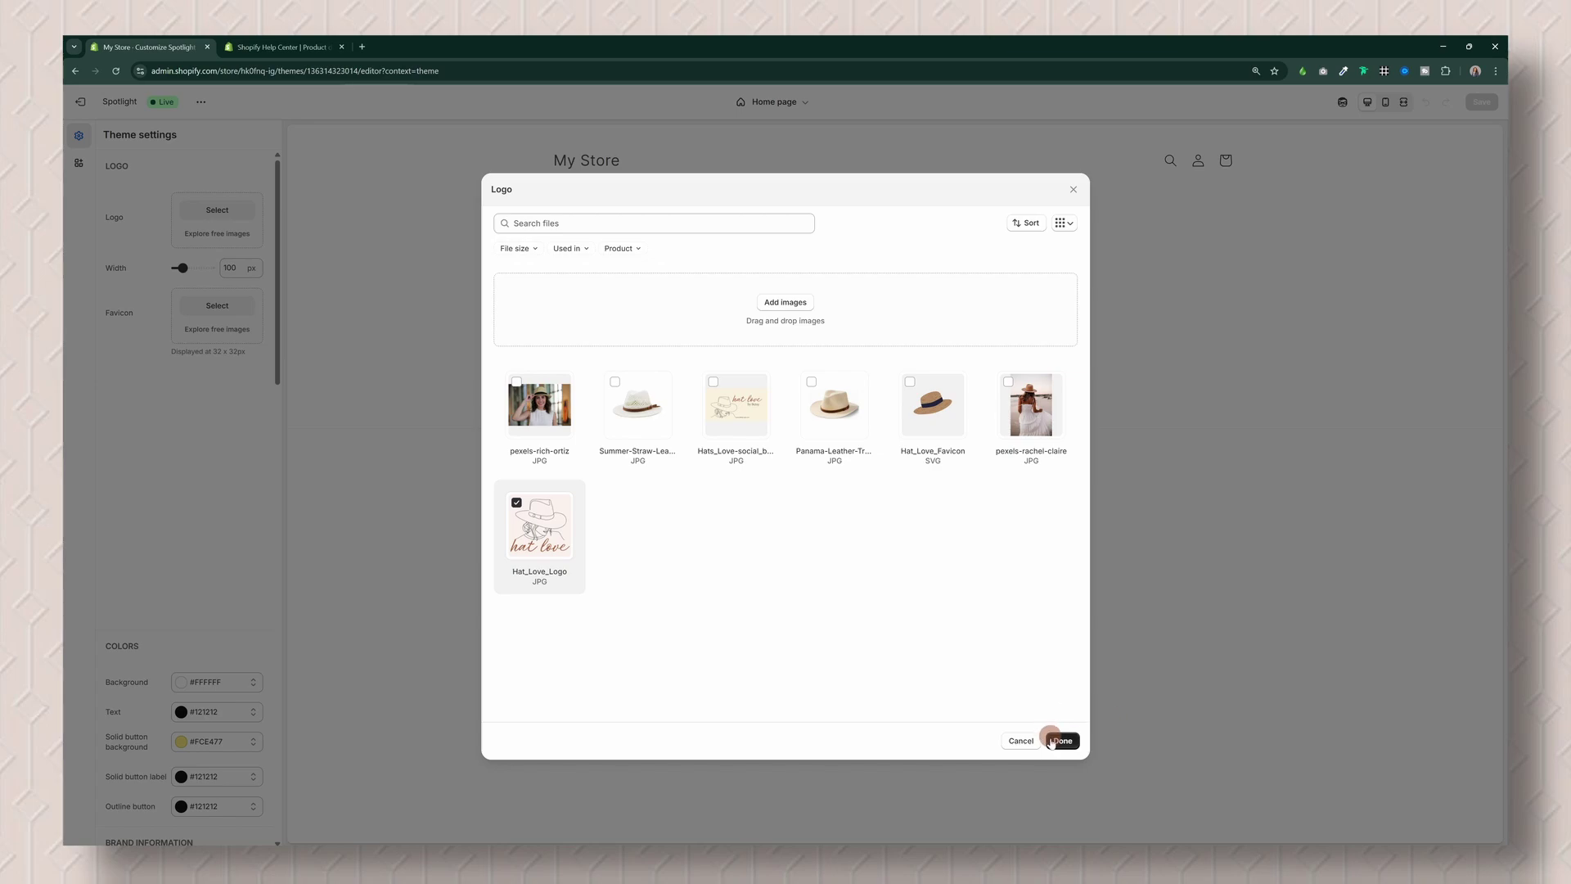
click(1062, 741)
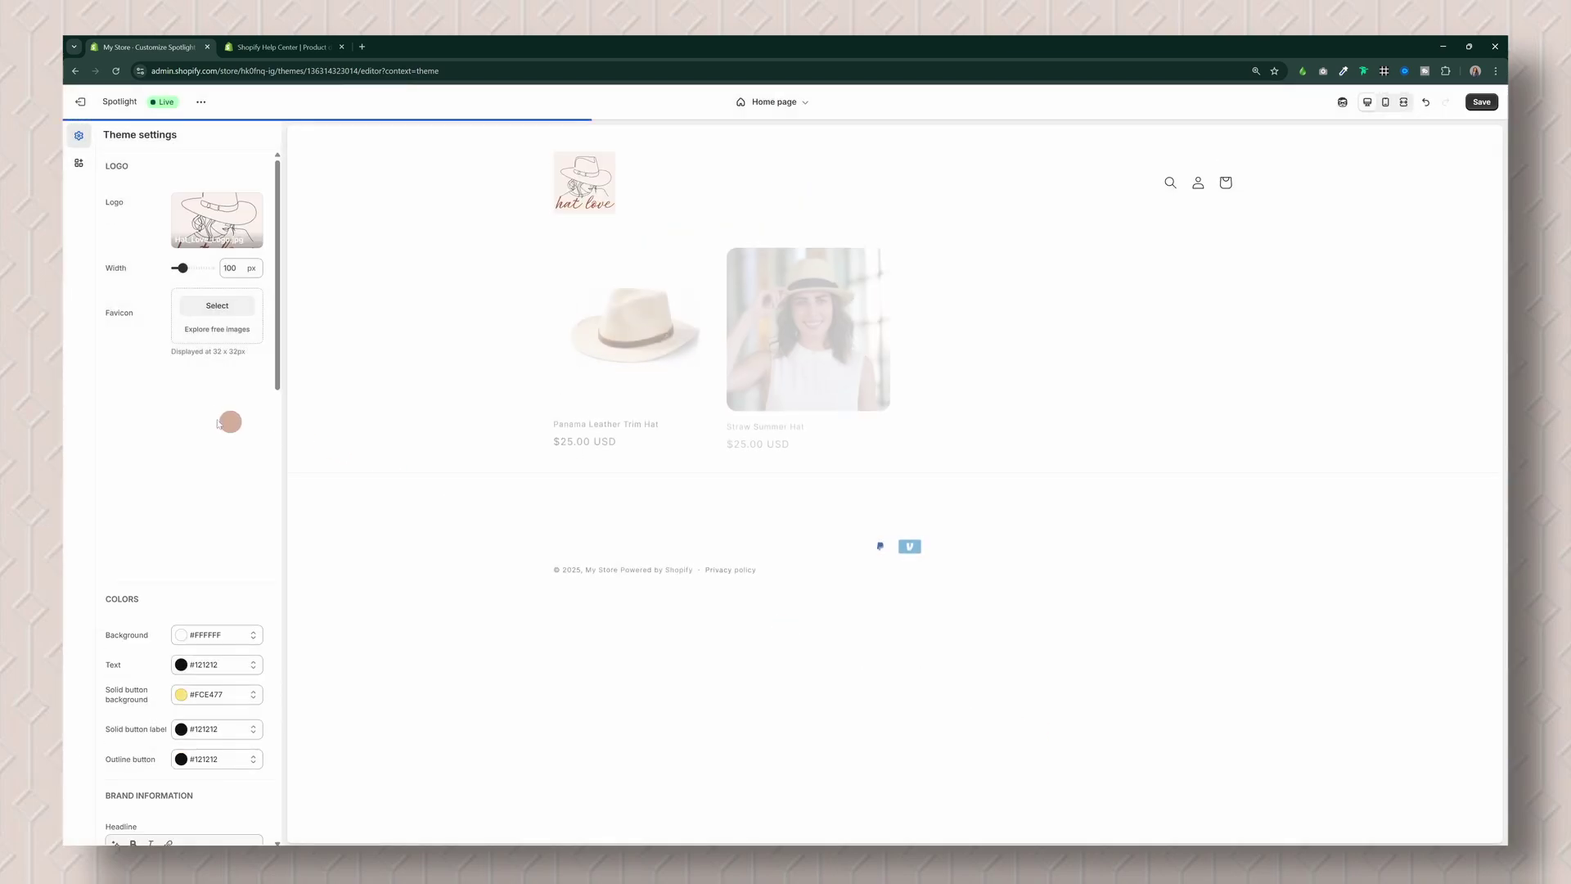
Step: Set Hat_Love_Favicon as the theme's favicon
click(210, 308)
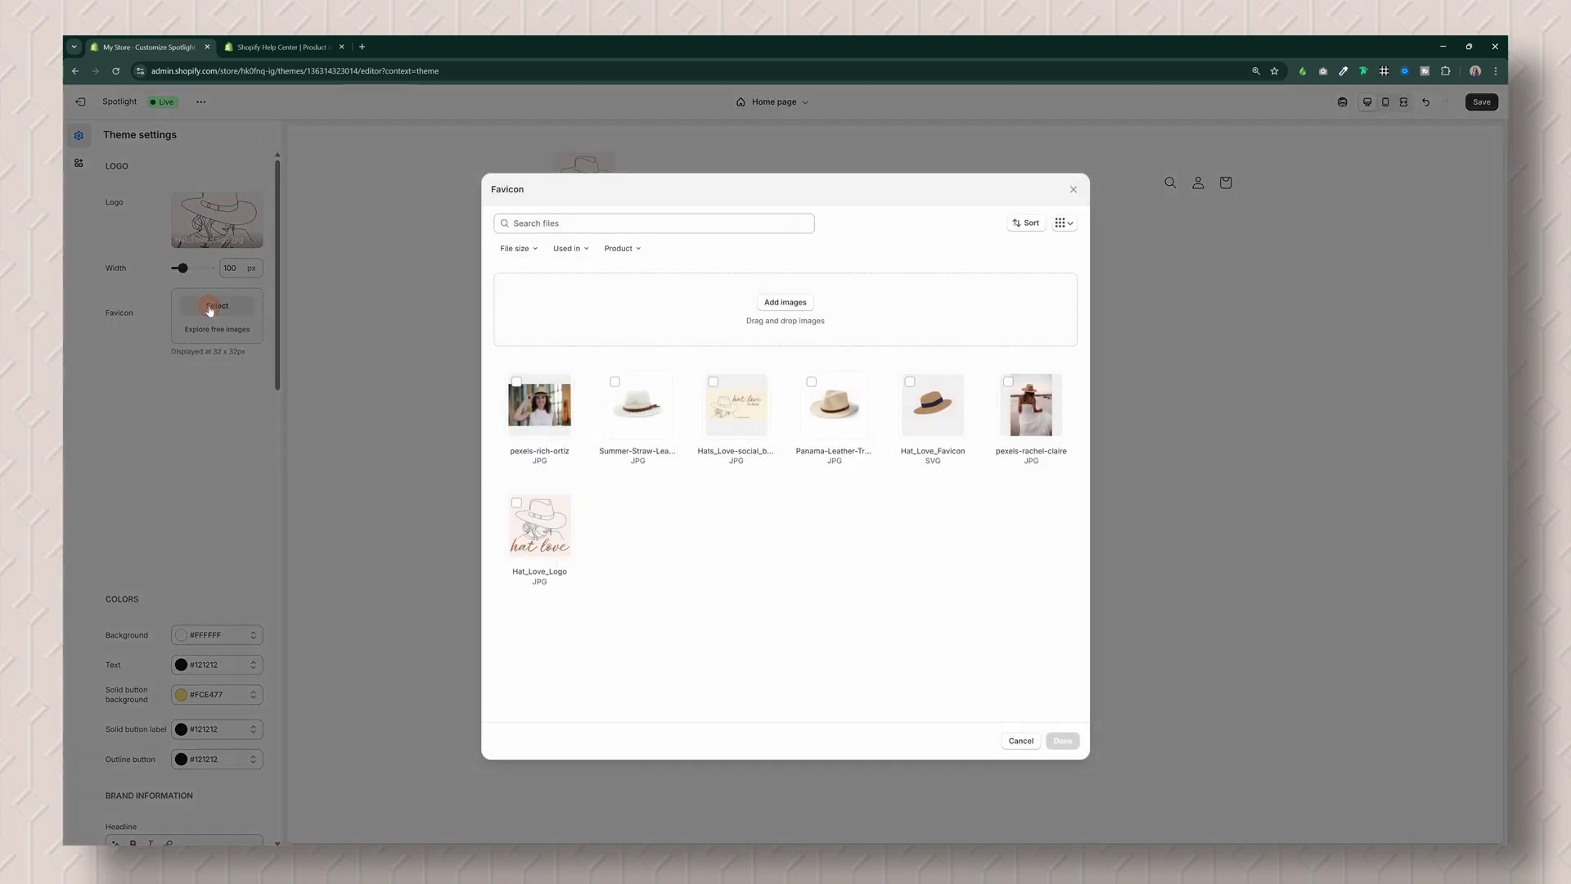
click(921, 391)
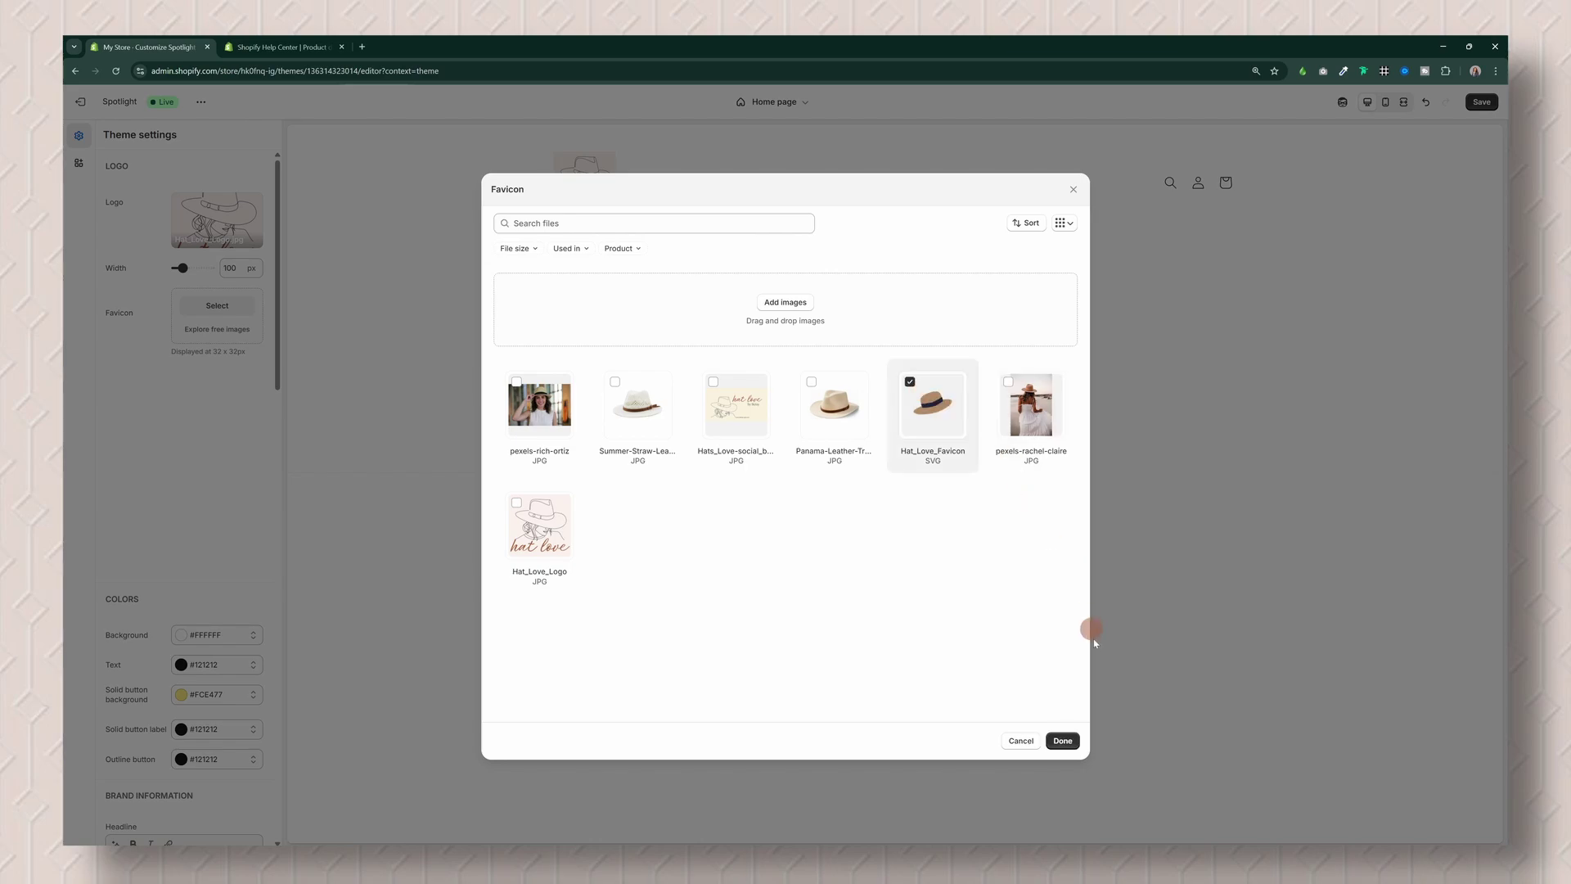
click(1056, 745)
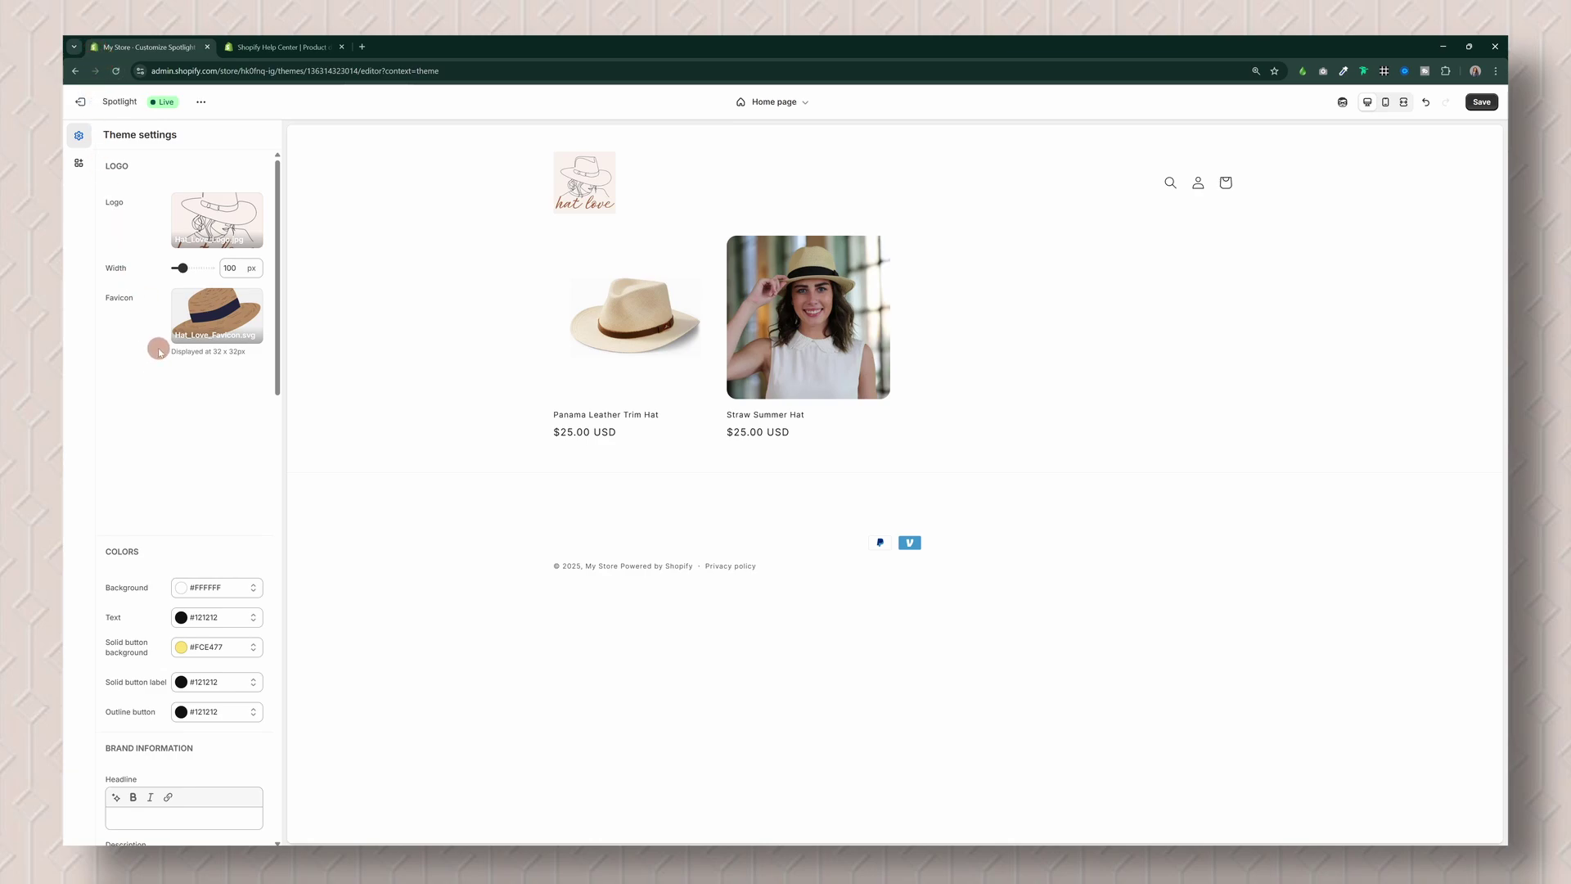
Step: Change the theme background colour to #FAF2ED
scroll(238, 414, down, 2)
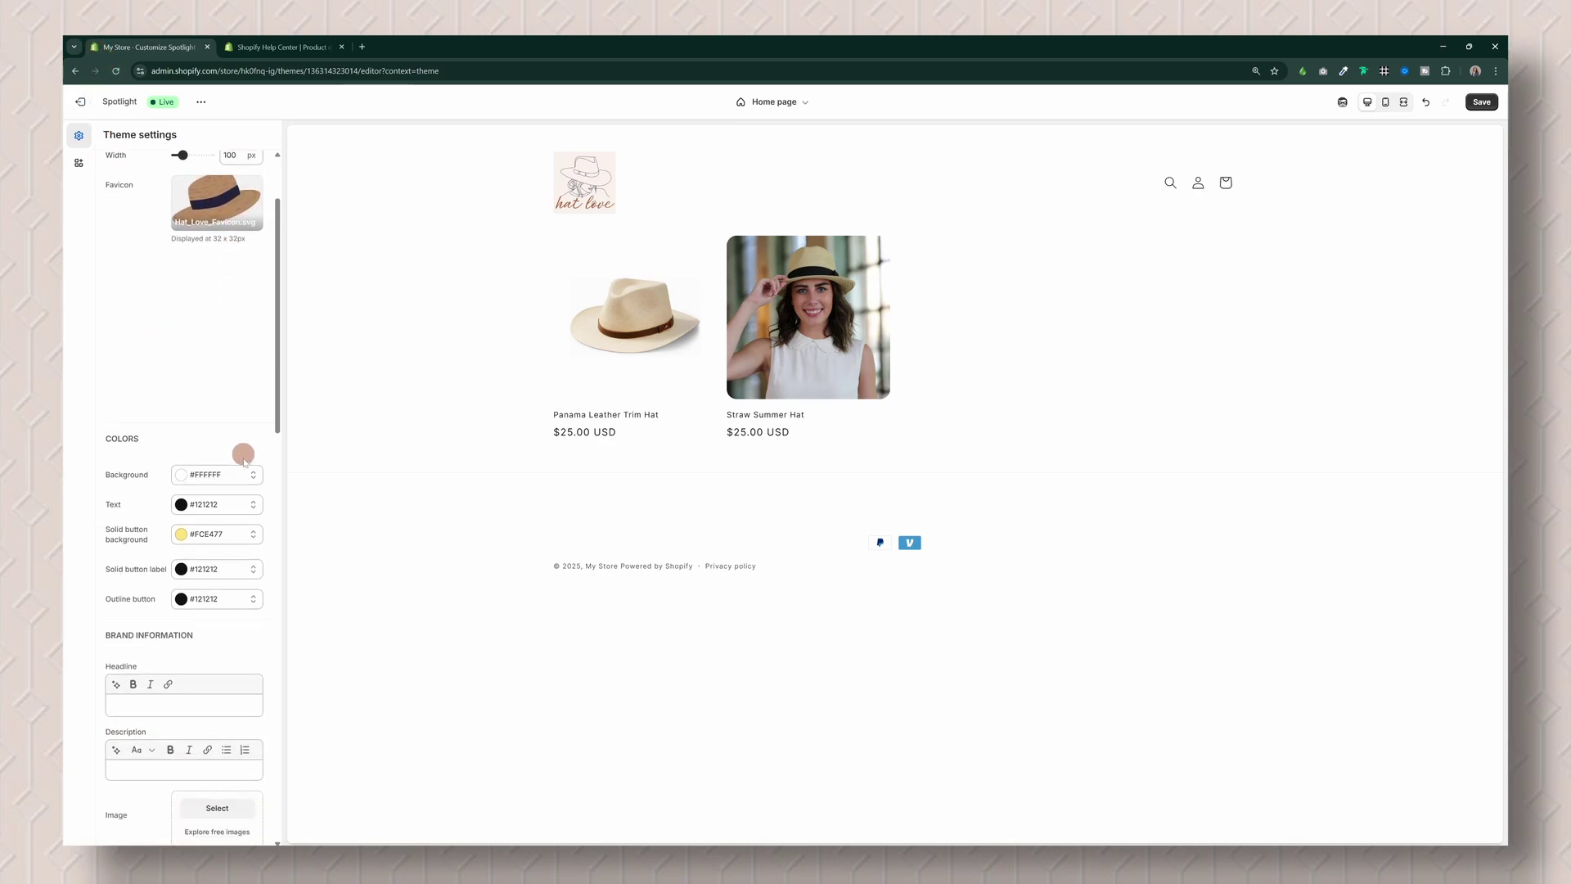
click(237, 479)
double_click(230, 382)
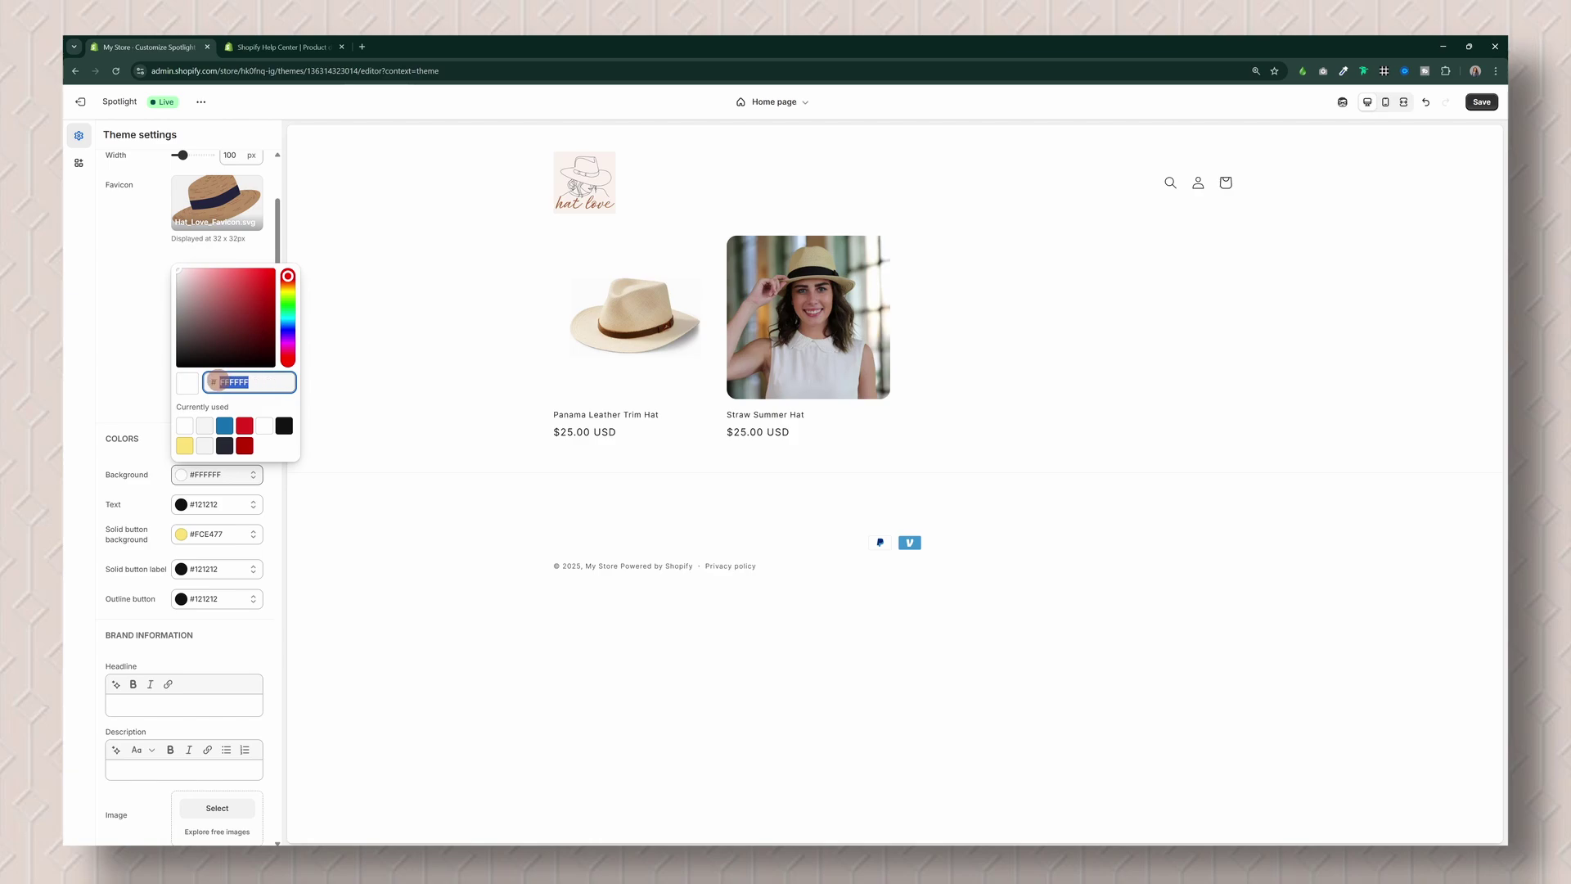
text(FAF2ED)
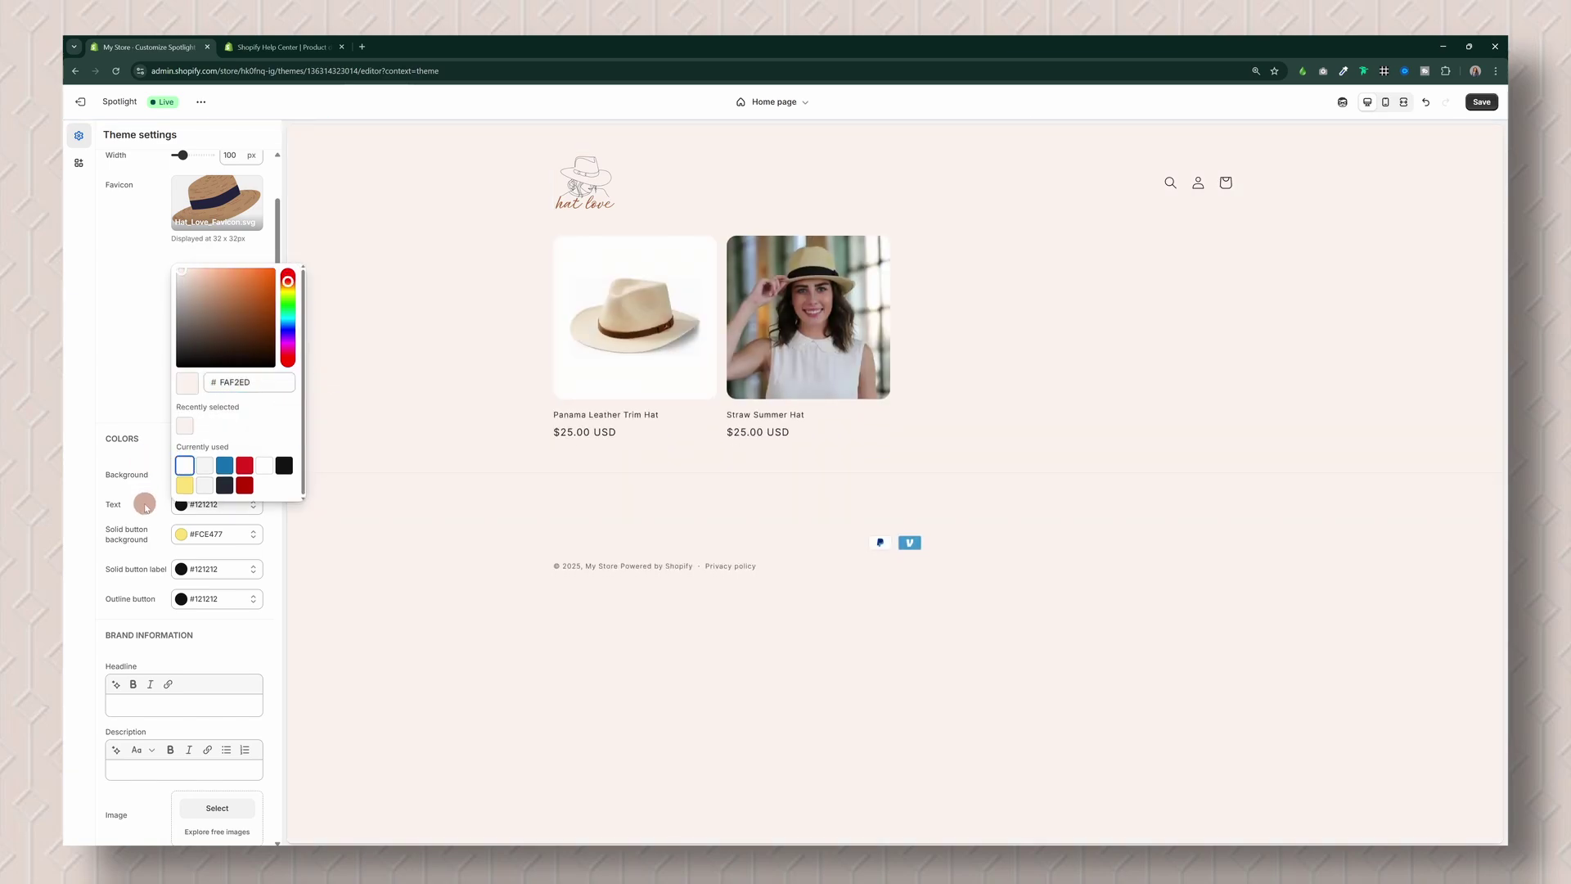
click(211, 507)
click(224, 507)
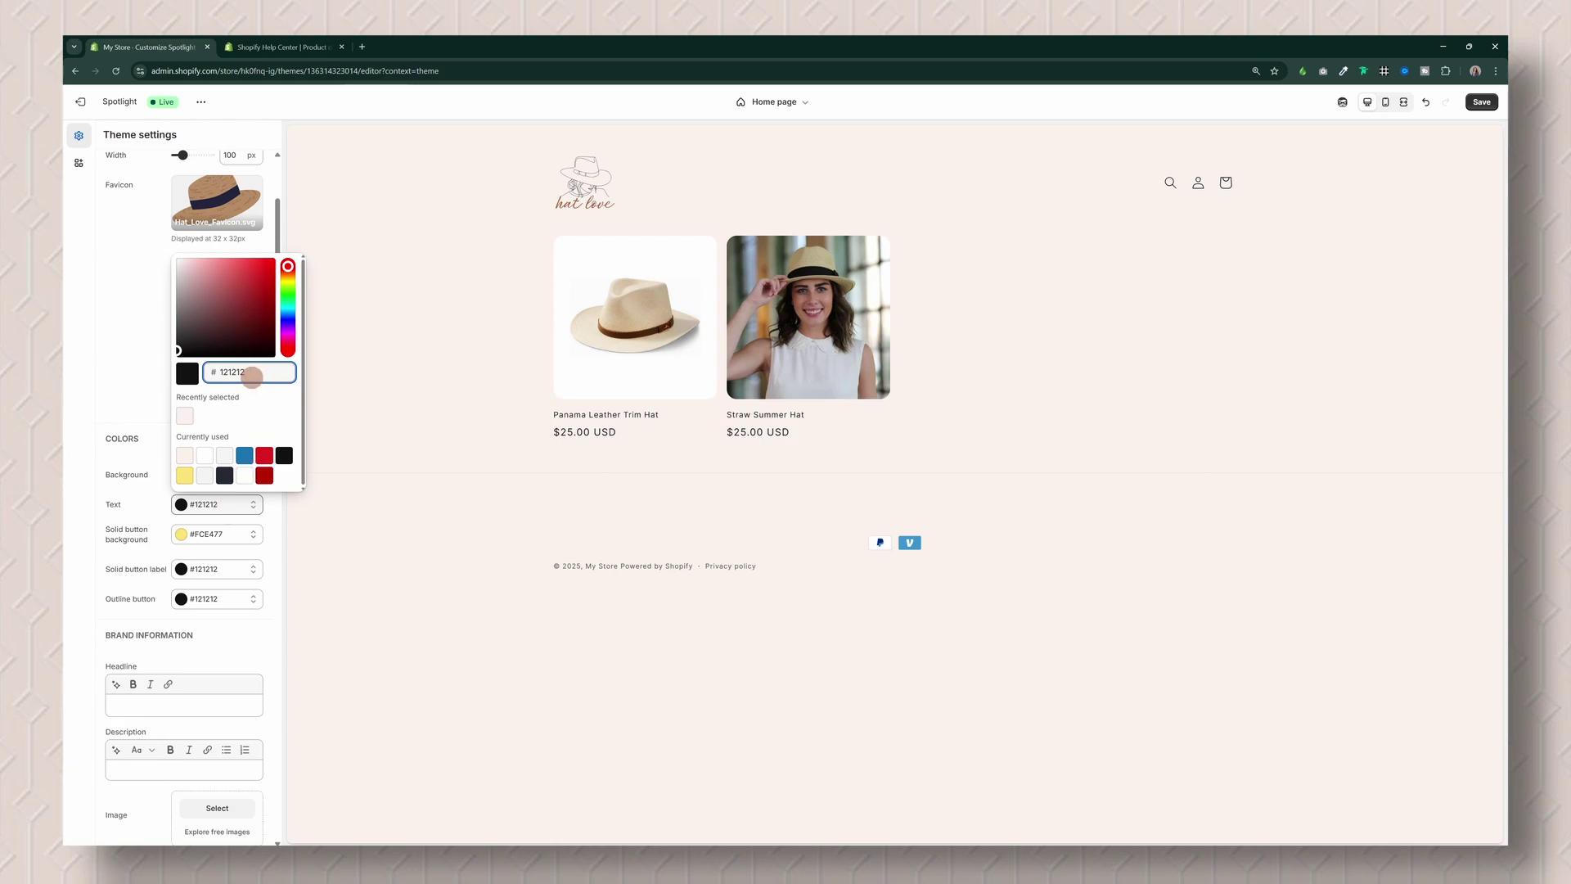
drag(252, 374, 234, 372)
Step: Set the solid button background colour to #A85C37
click(233, 535)
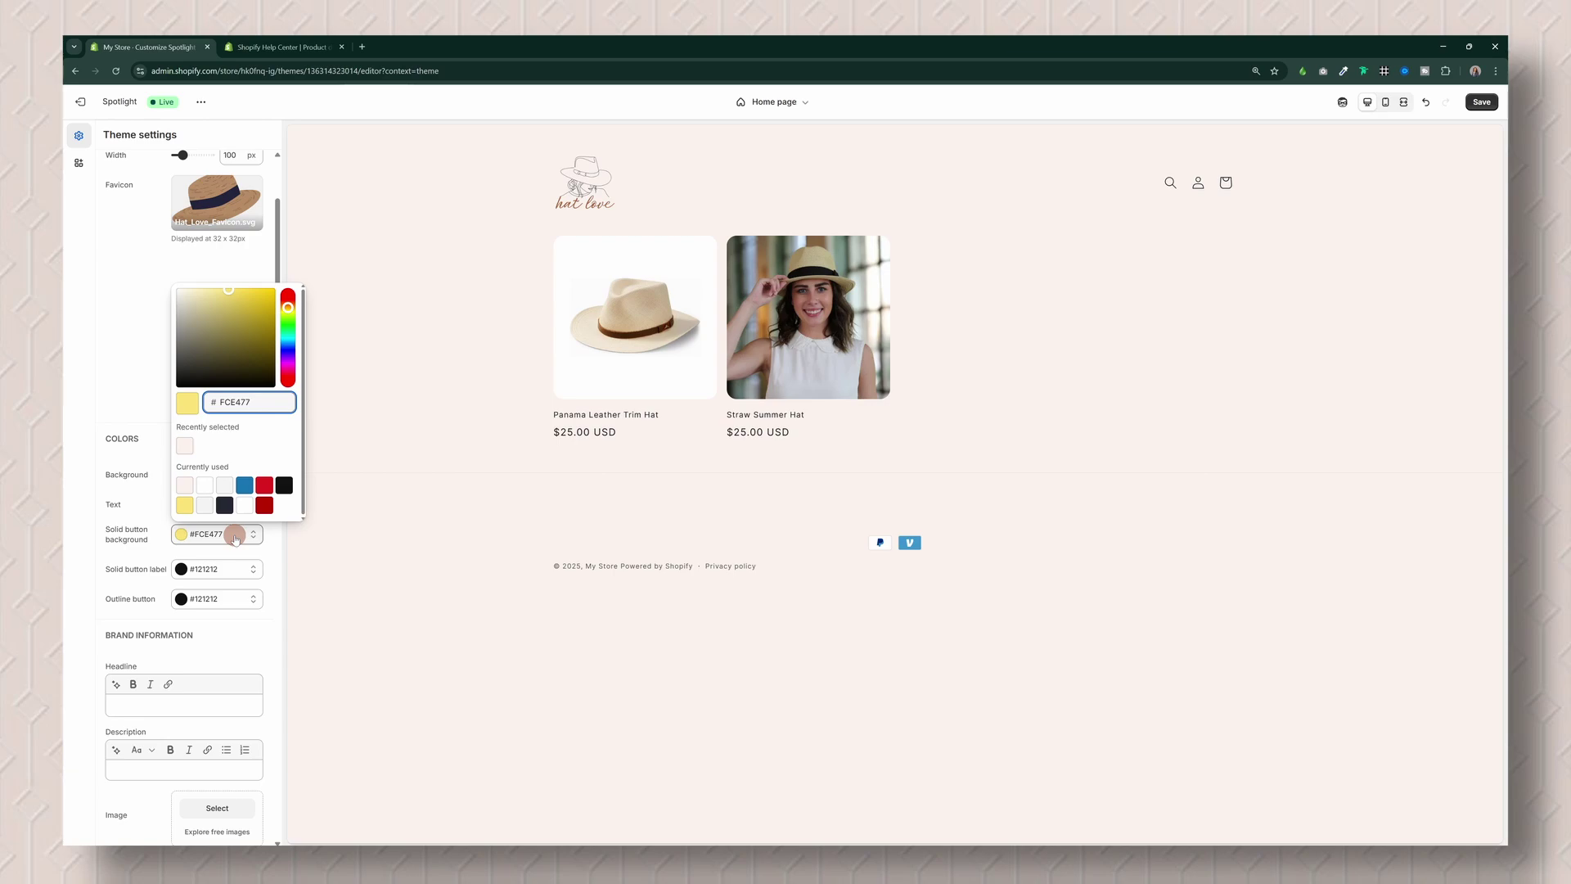
drag(270, 401, 214, 401)
text(A85C37)
key(Return)
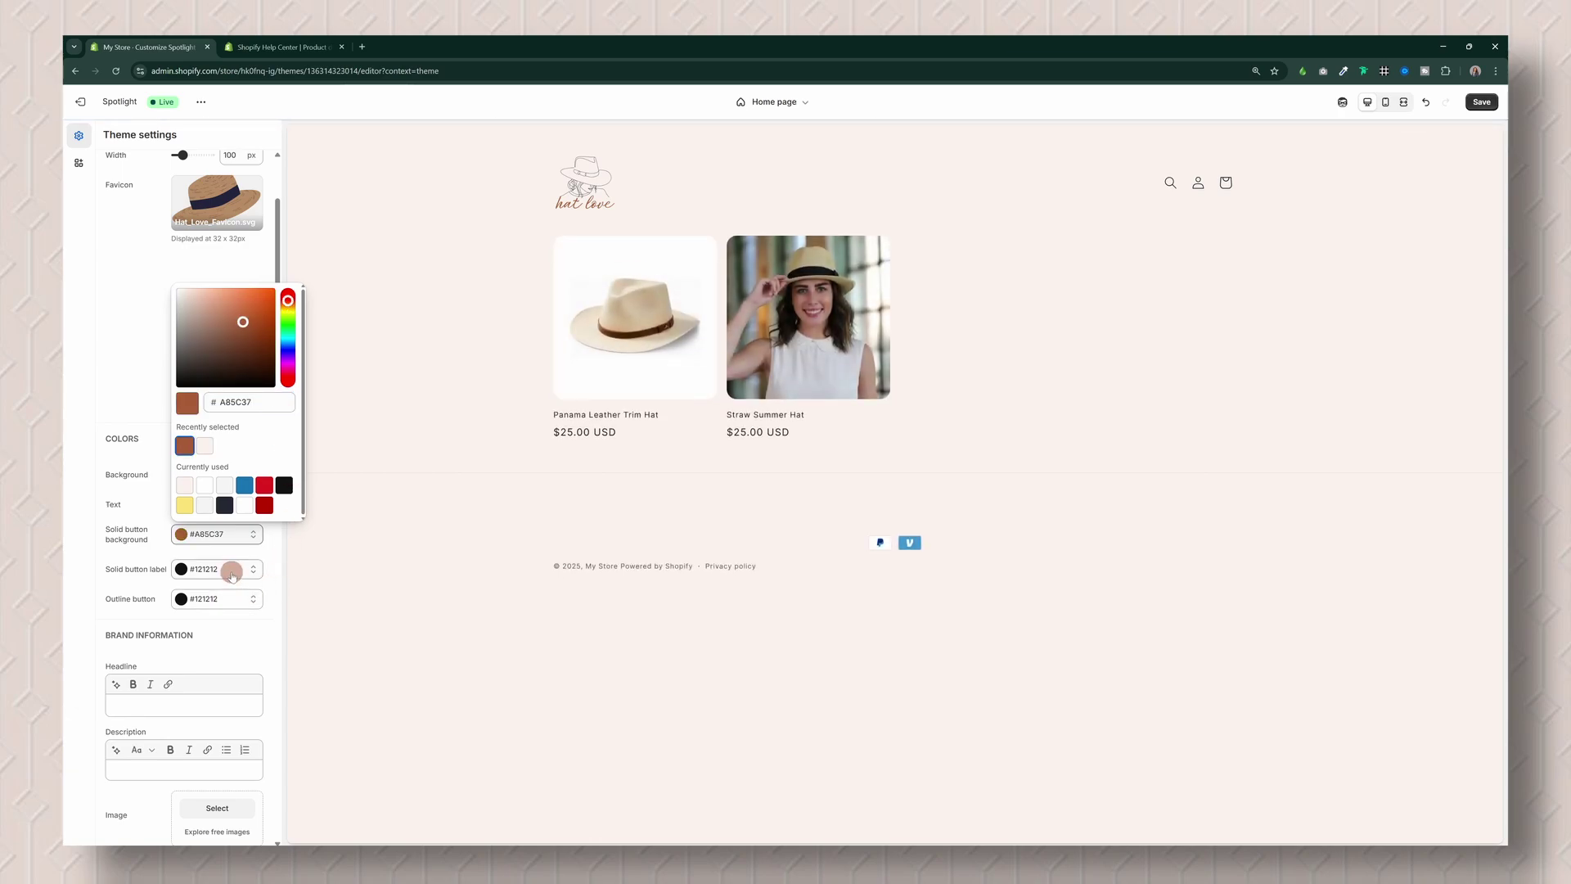
Step: Make solid button labels white (#FFF) and outline buttons brown #A85C37
click(231, 570)
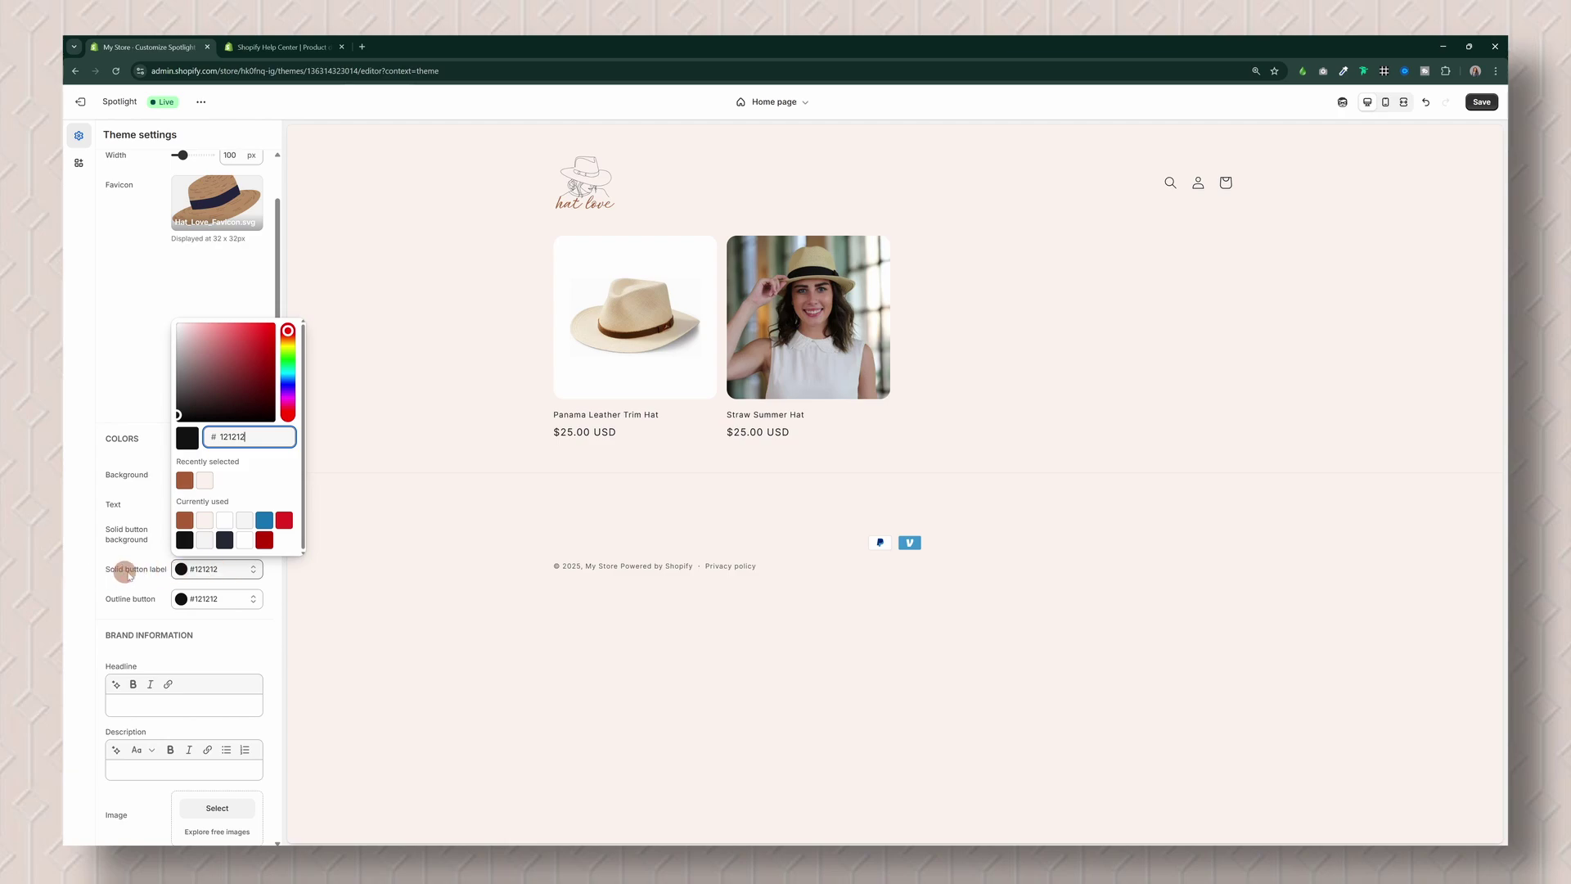
click(260, 440)
click(224, 521)
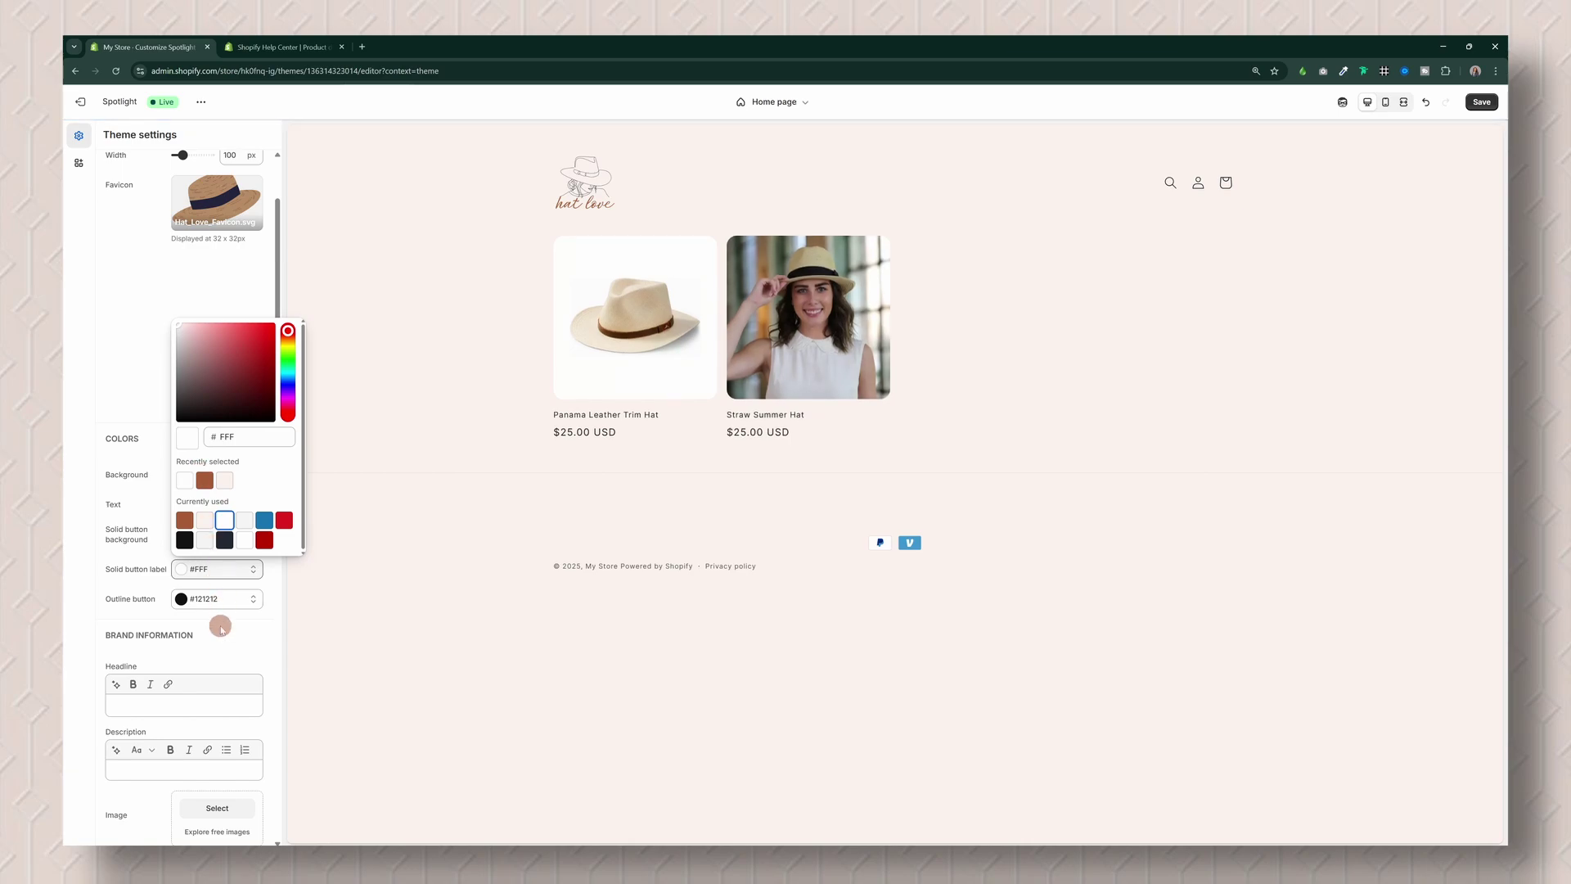
click(233, 600)
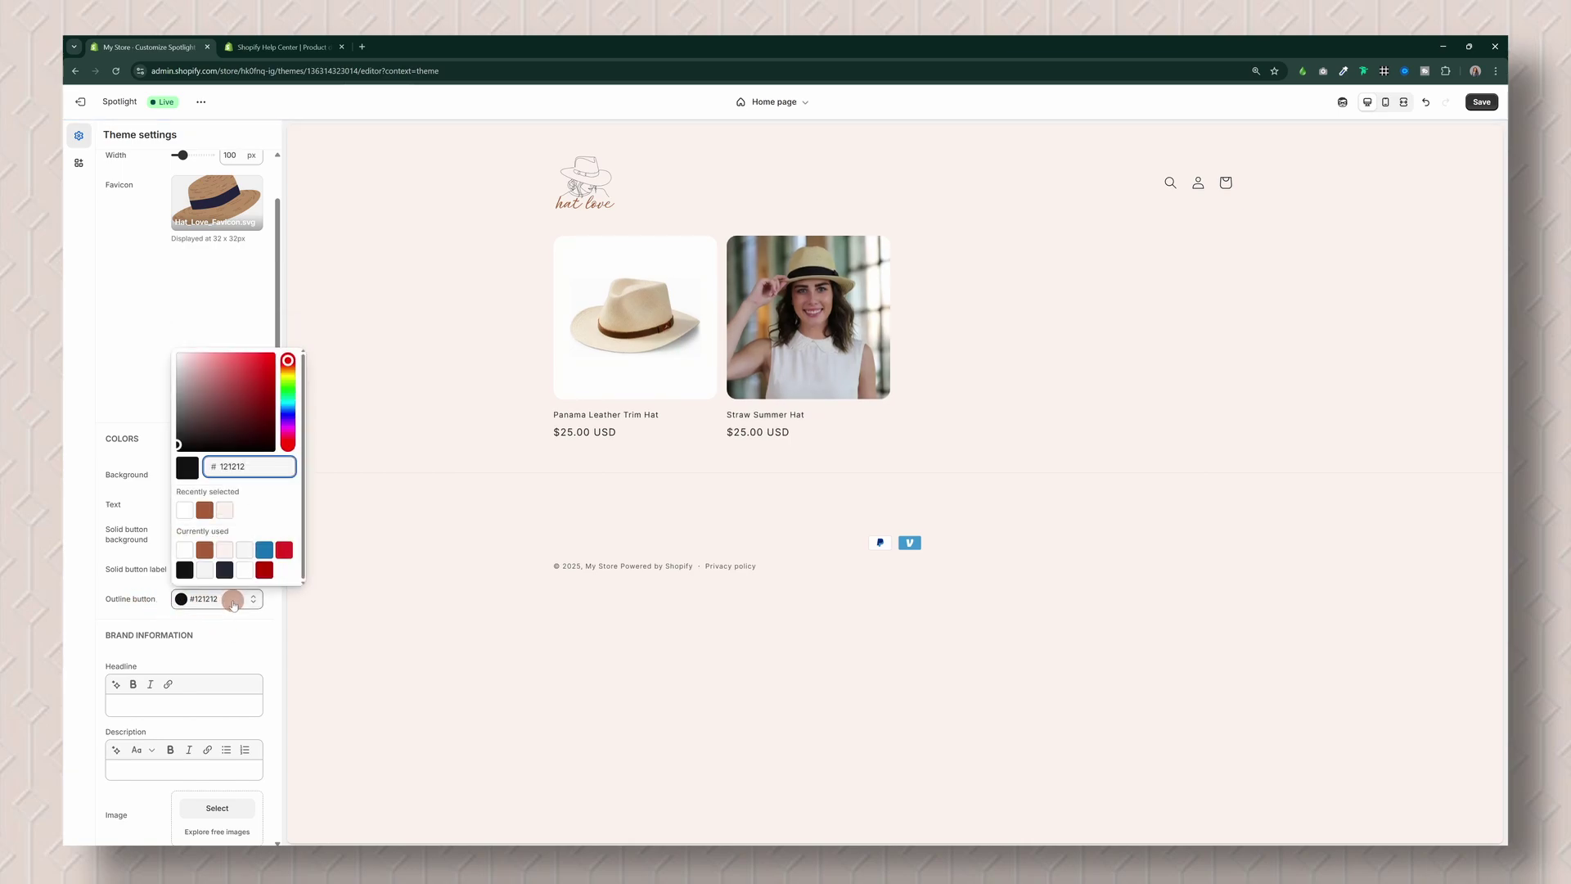
click(204, 512)
click(205, 512)
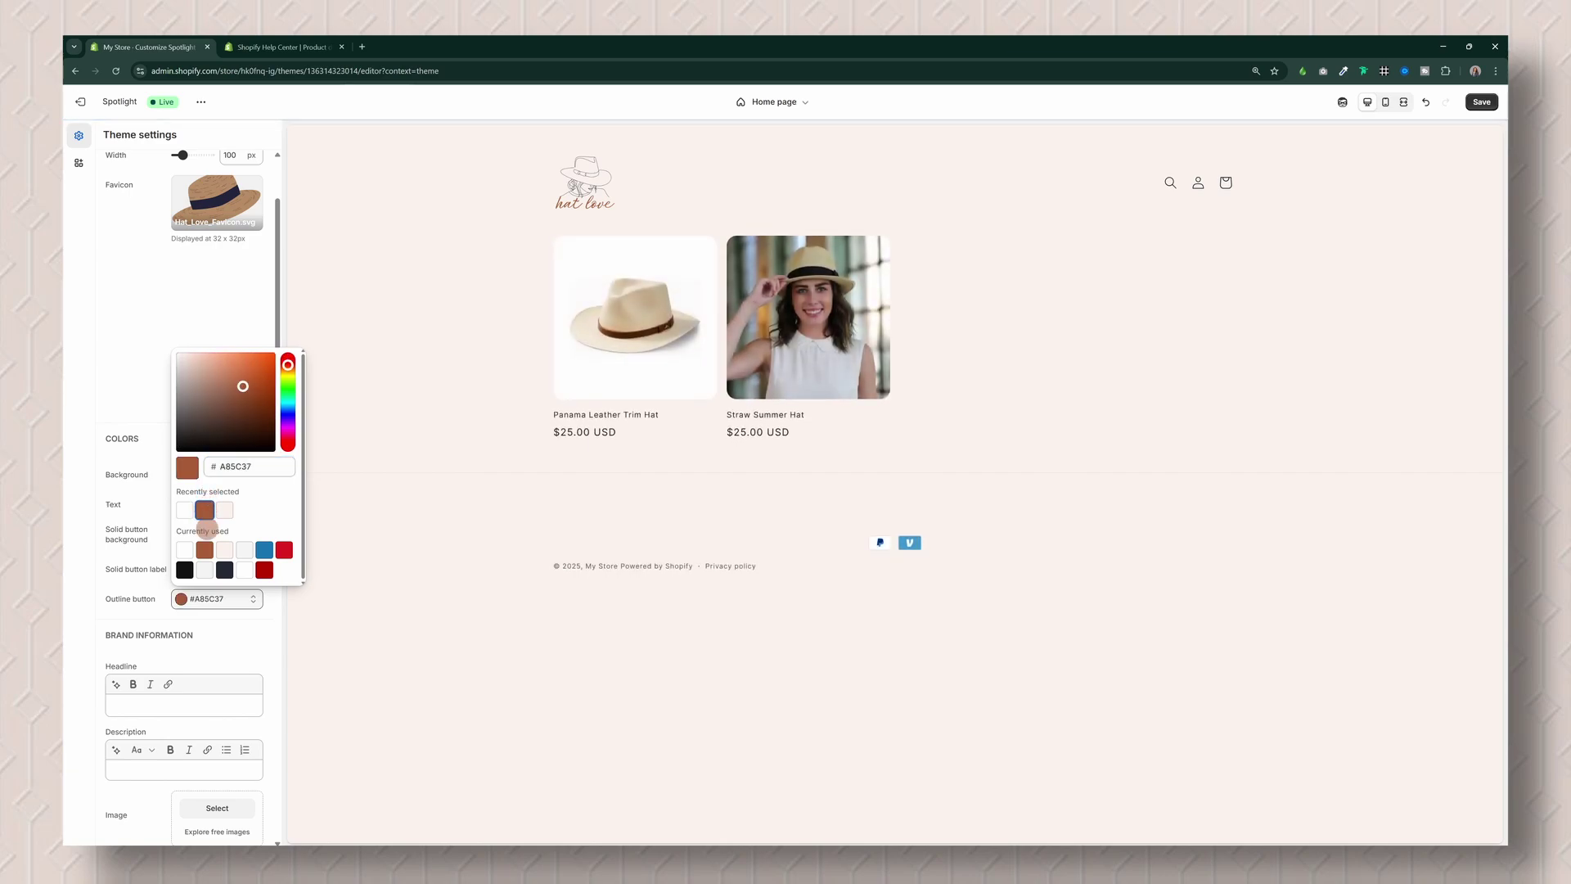
click(227, 630)
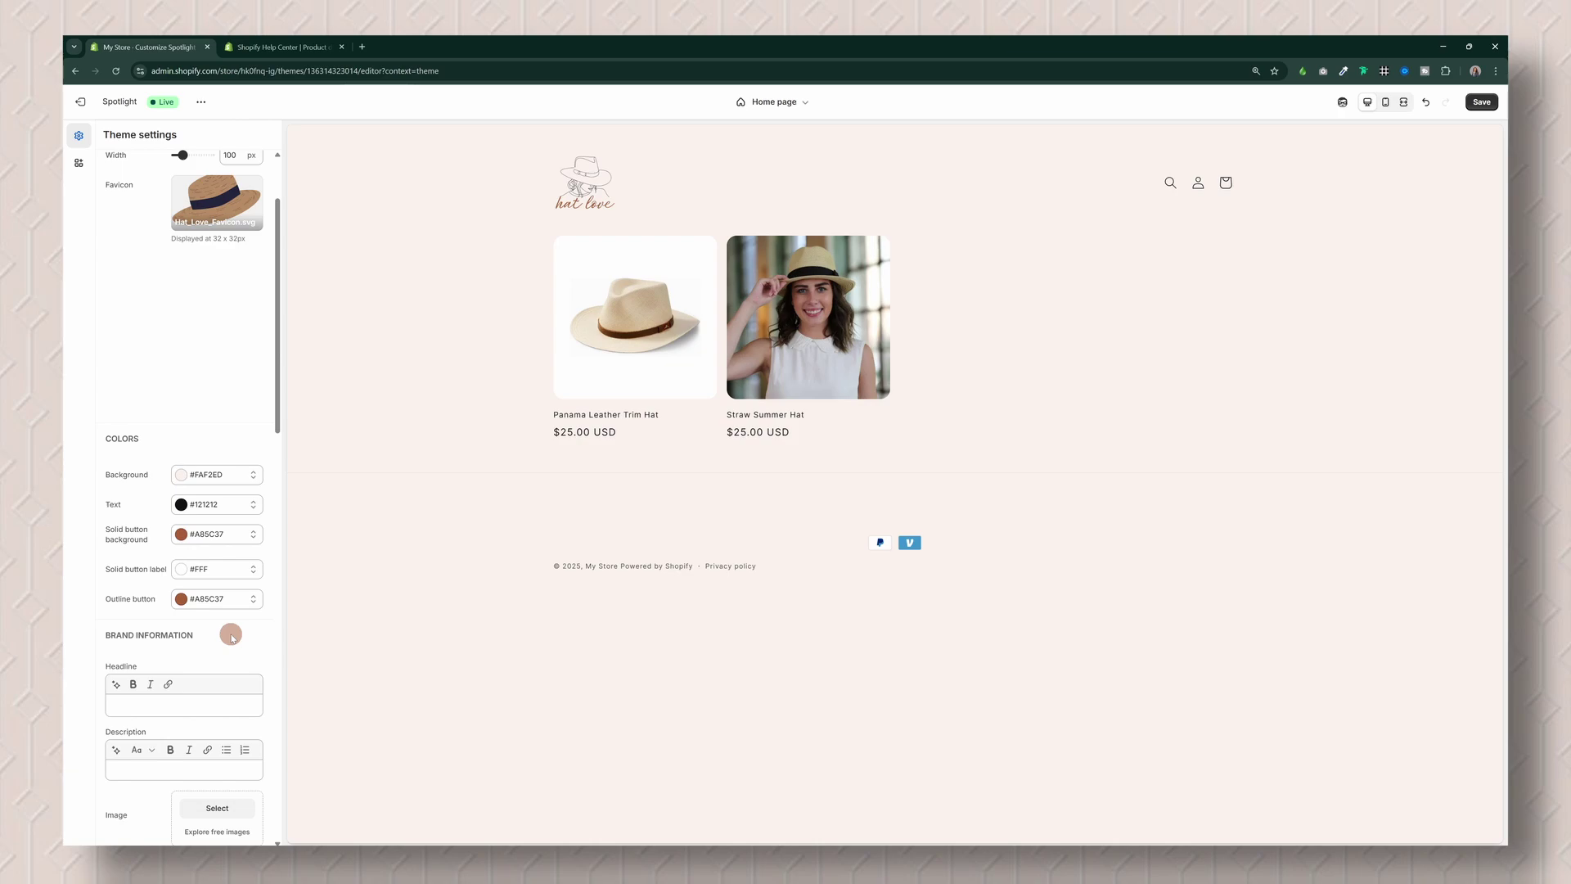
Step: Choose the pexels-rachel-claire beach photo as the Brand information image
scroll(228, 626, down, 1)
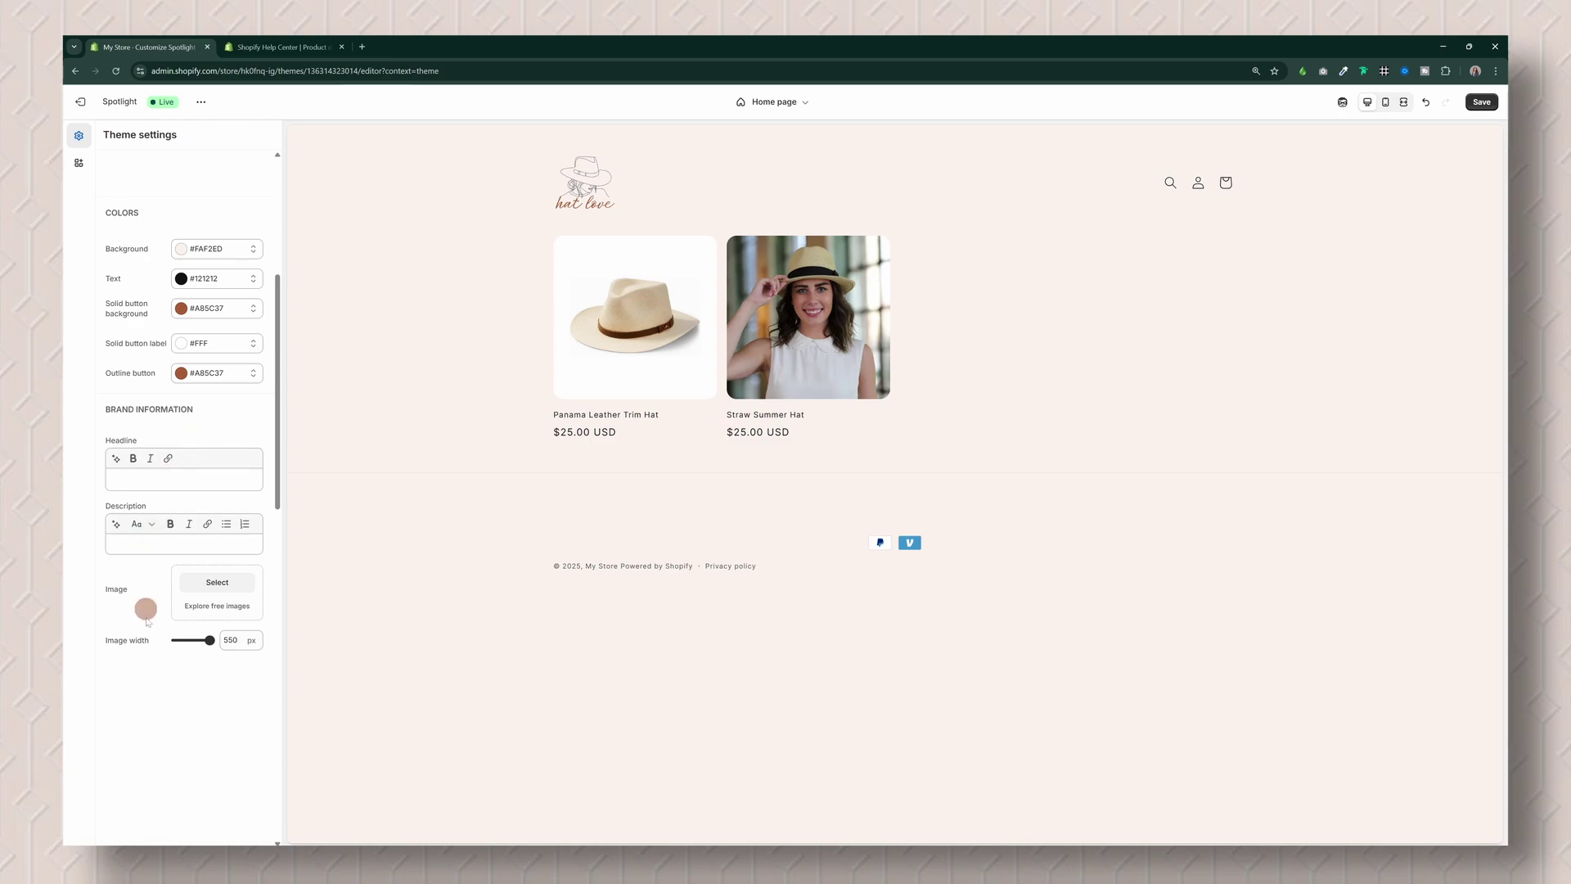
click(117, 459)
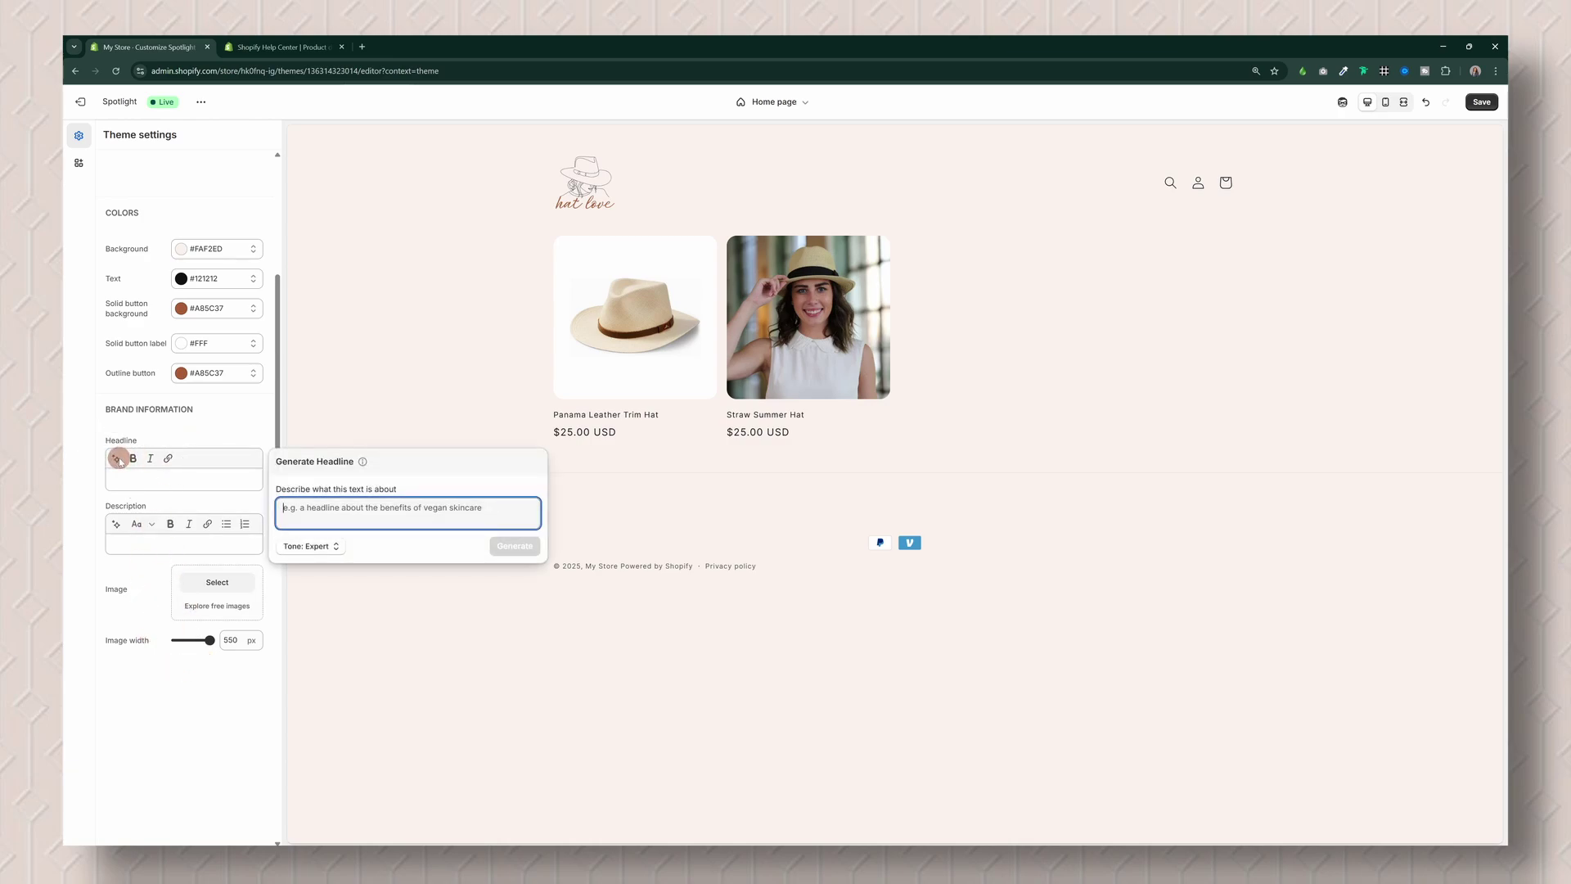
click(145, 556)
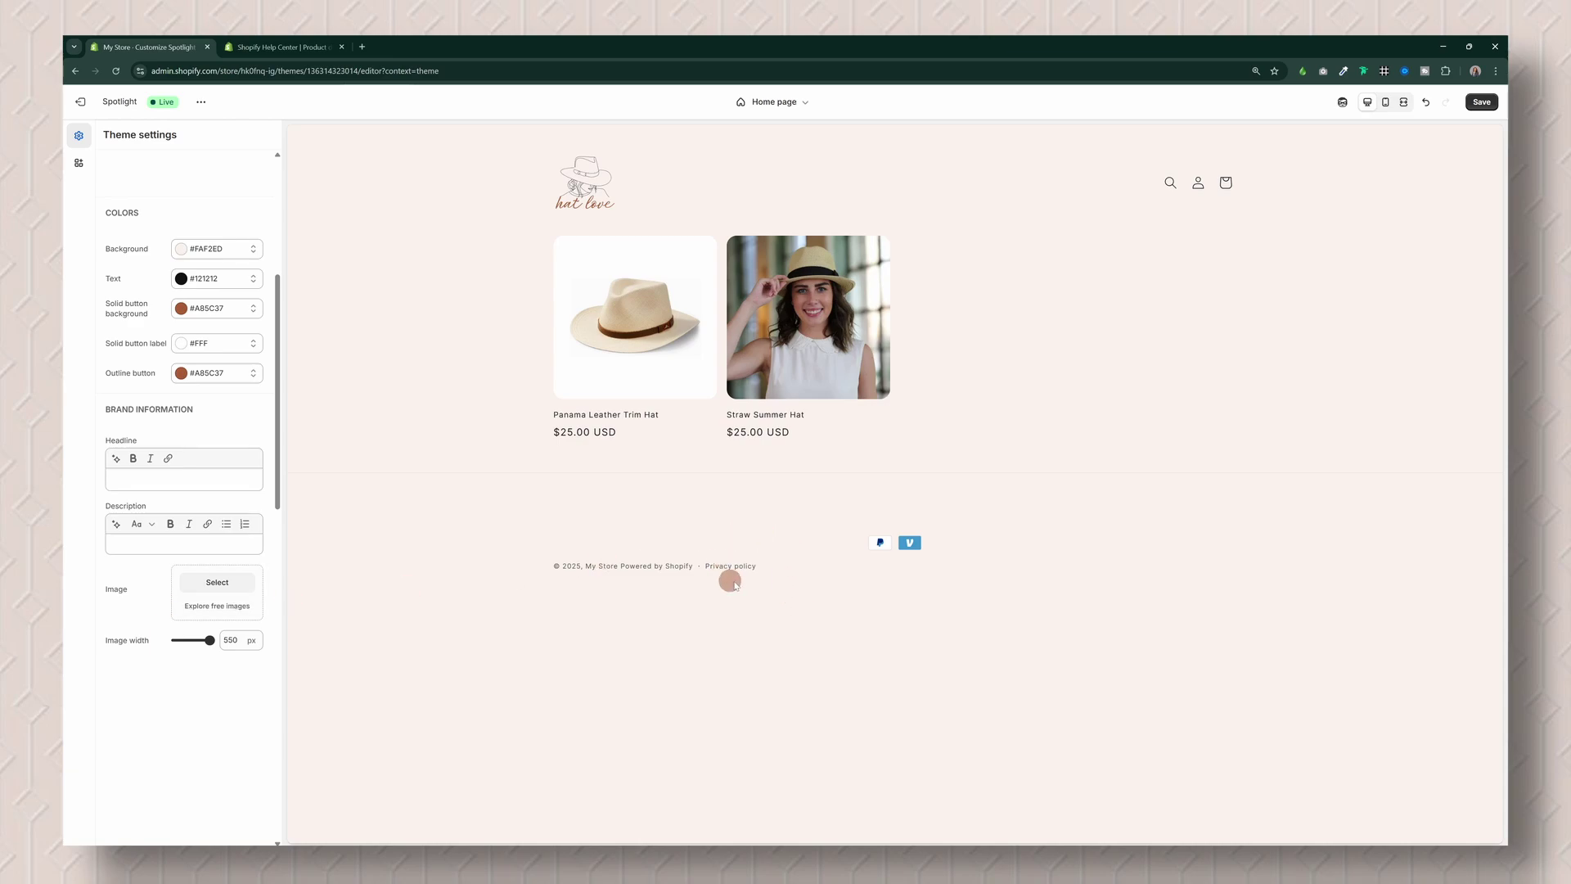
click(215, 581)
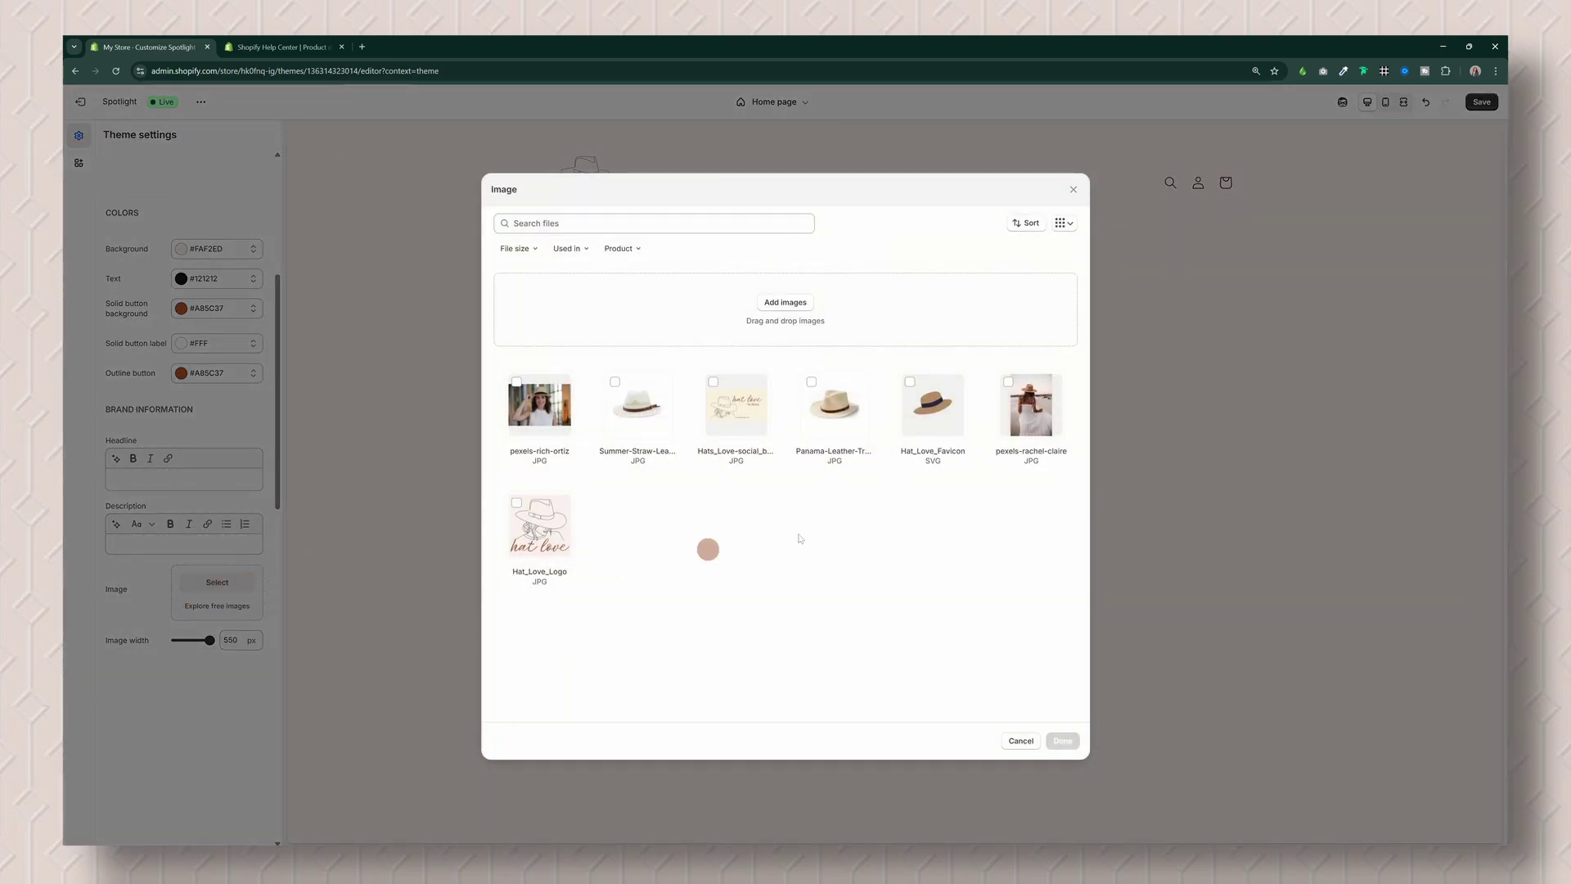
click(1021, 416)
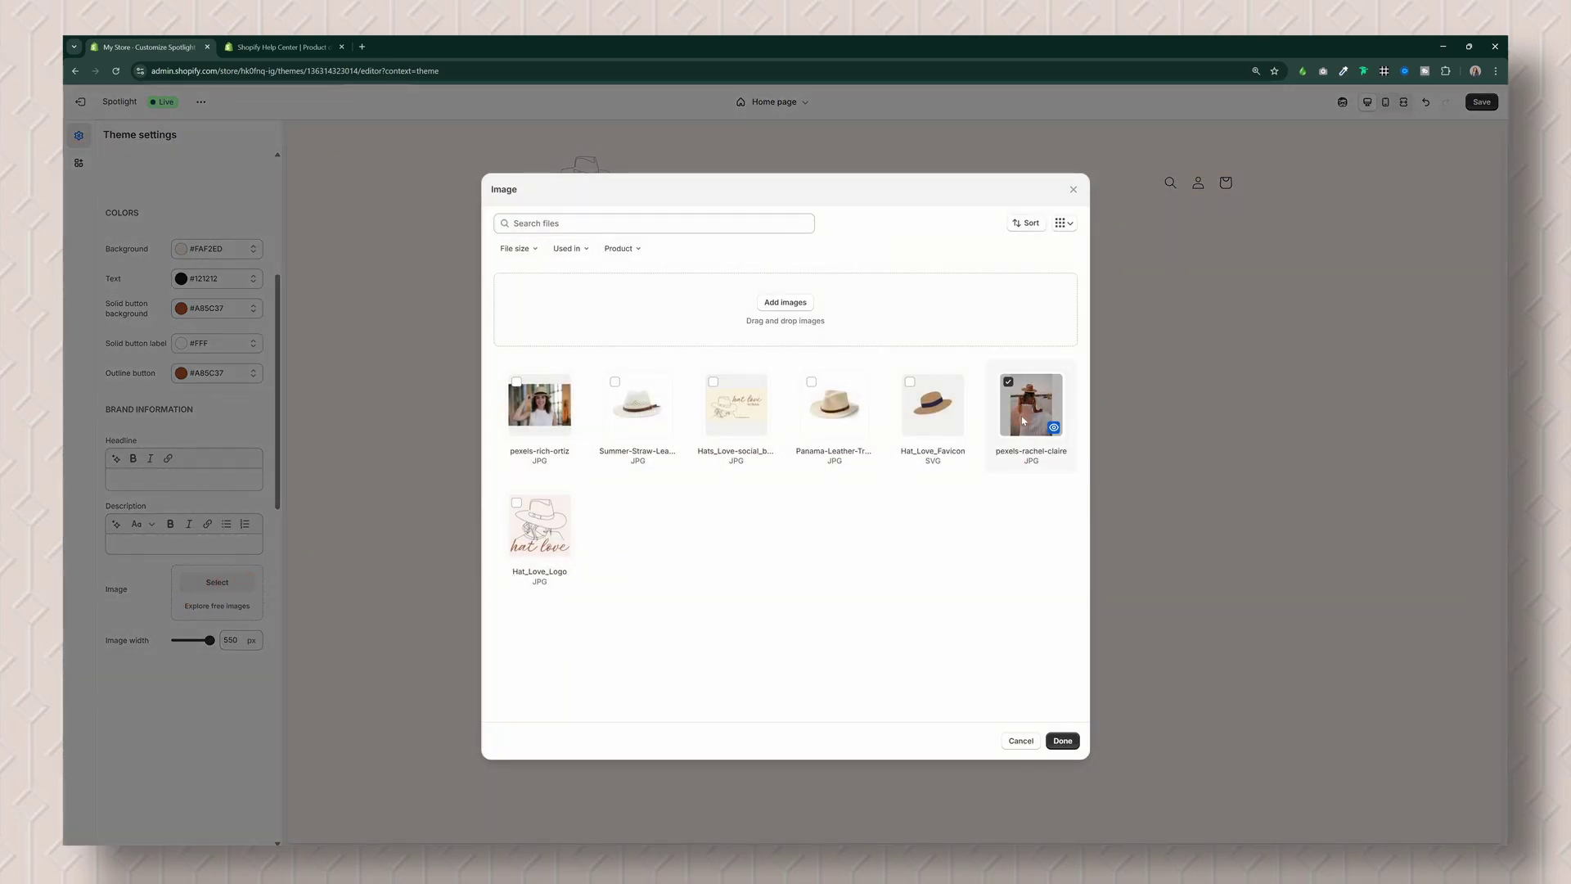
click(1063, 742)
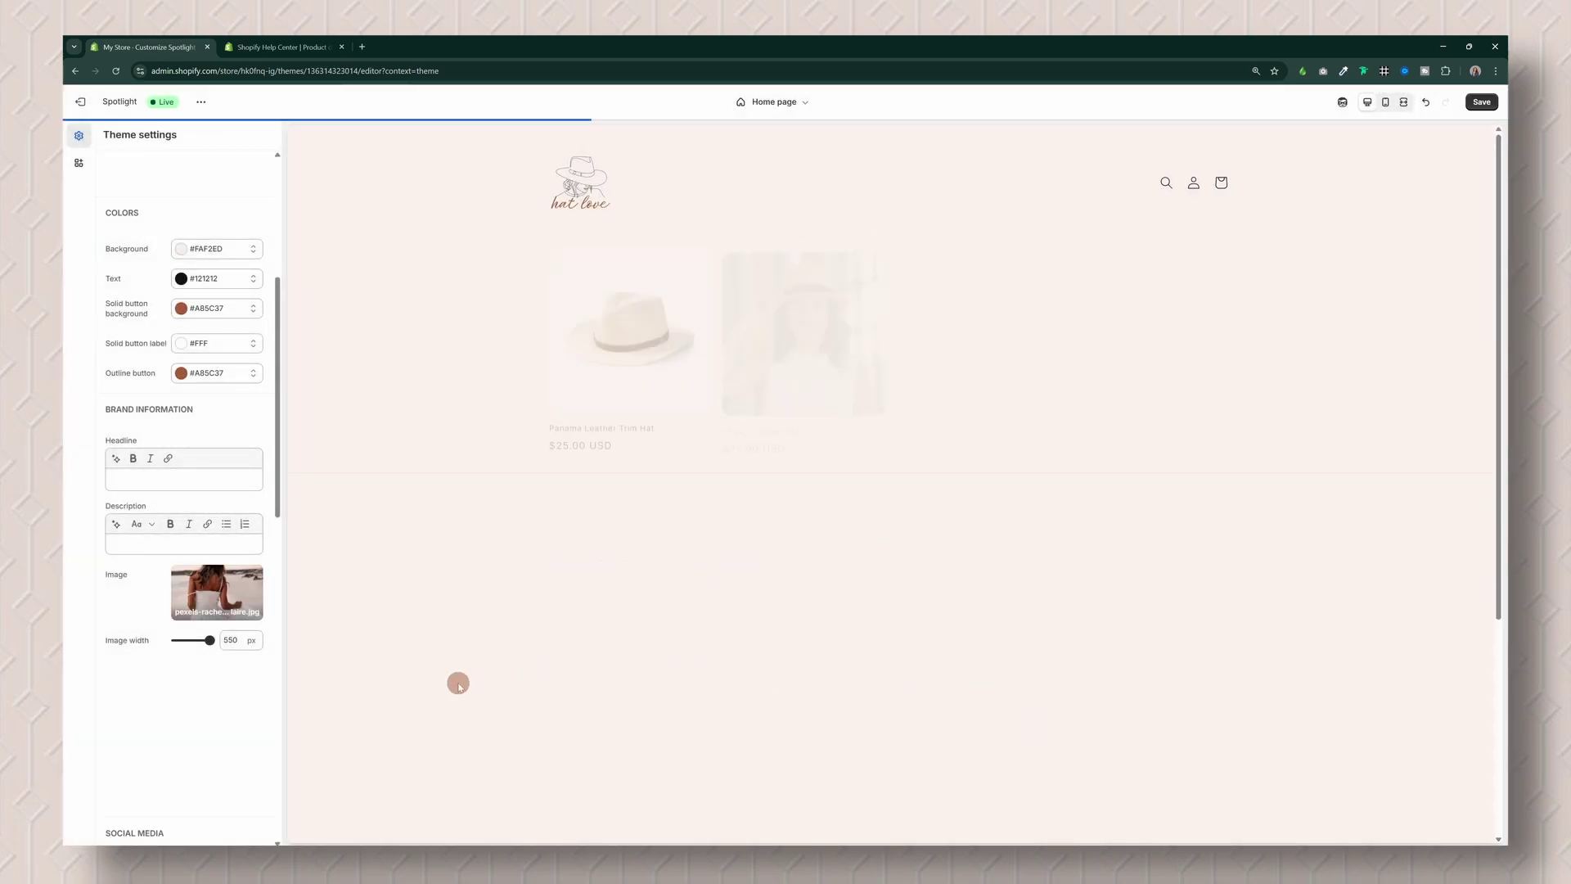
Step: Replace the placeholder YouTube and Instagram links in Social media settings with the store's pasted handles
scroll(635, 649, down, 4)
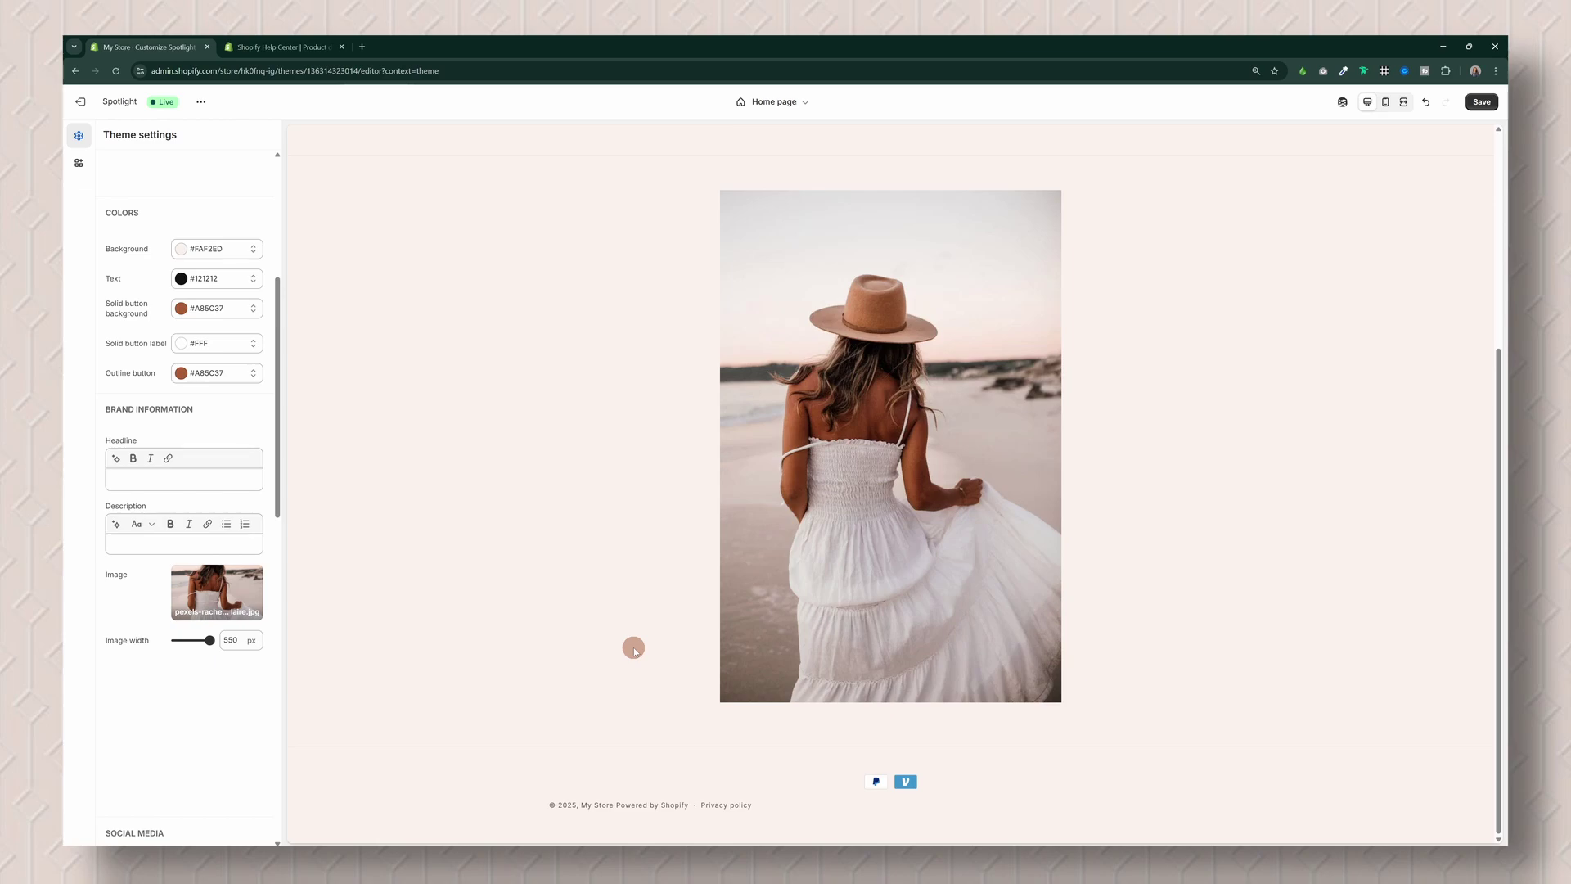
click(210, 640)
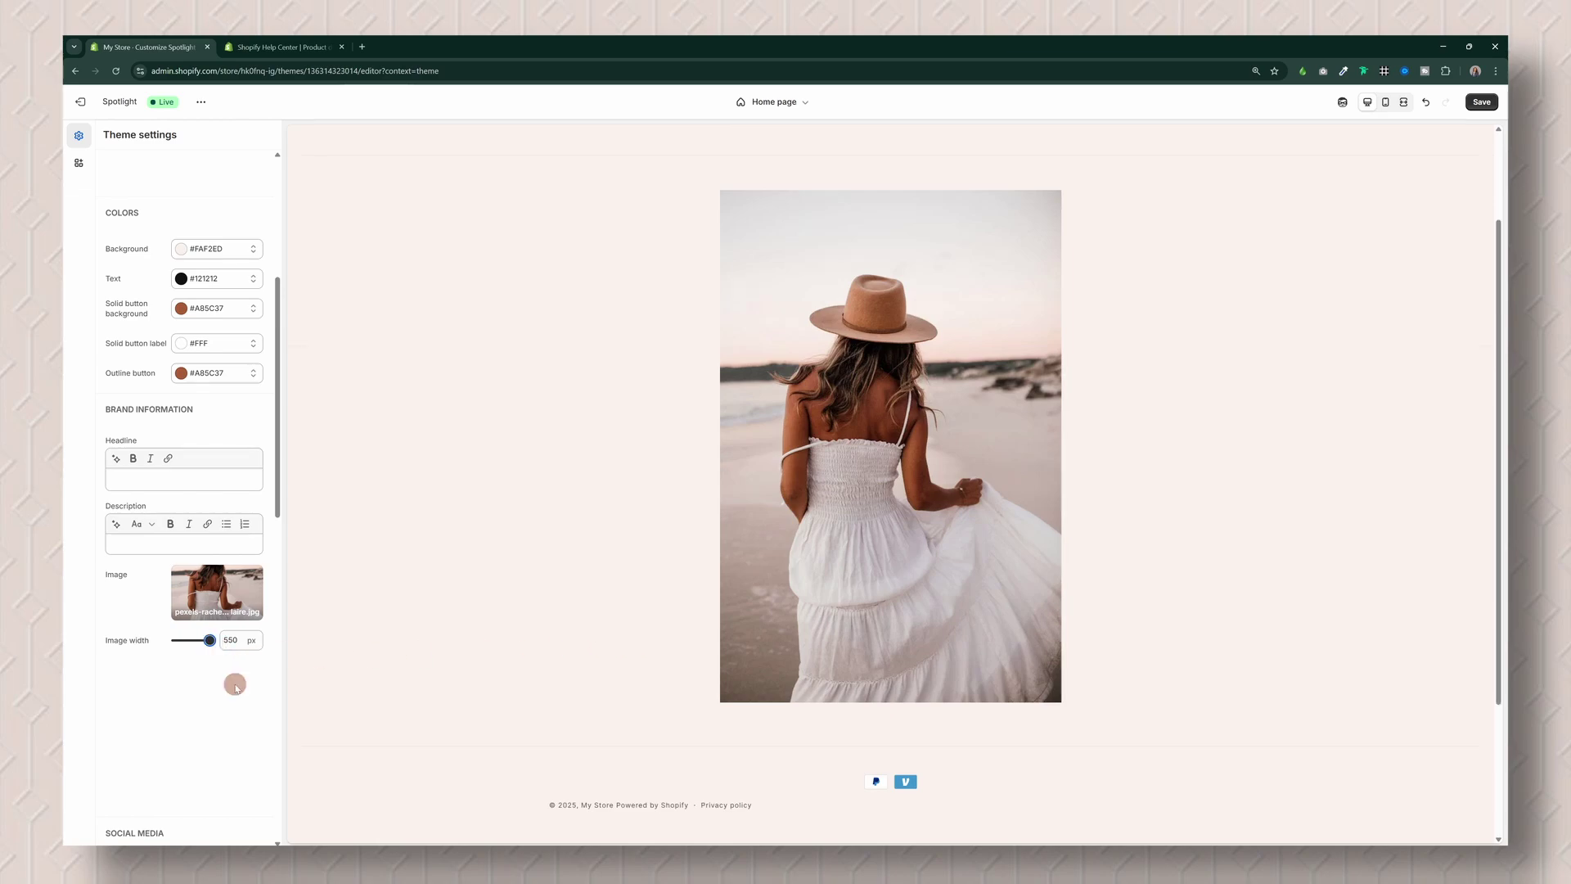
scroll(236, 689, down, 3)
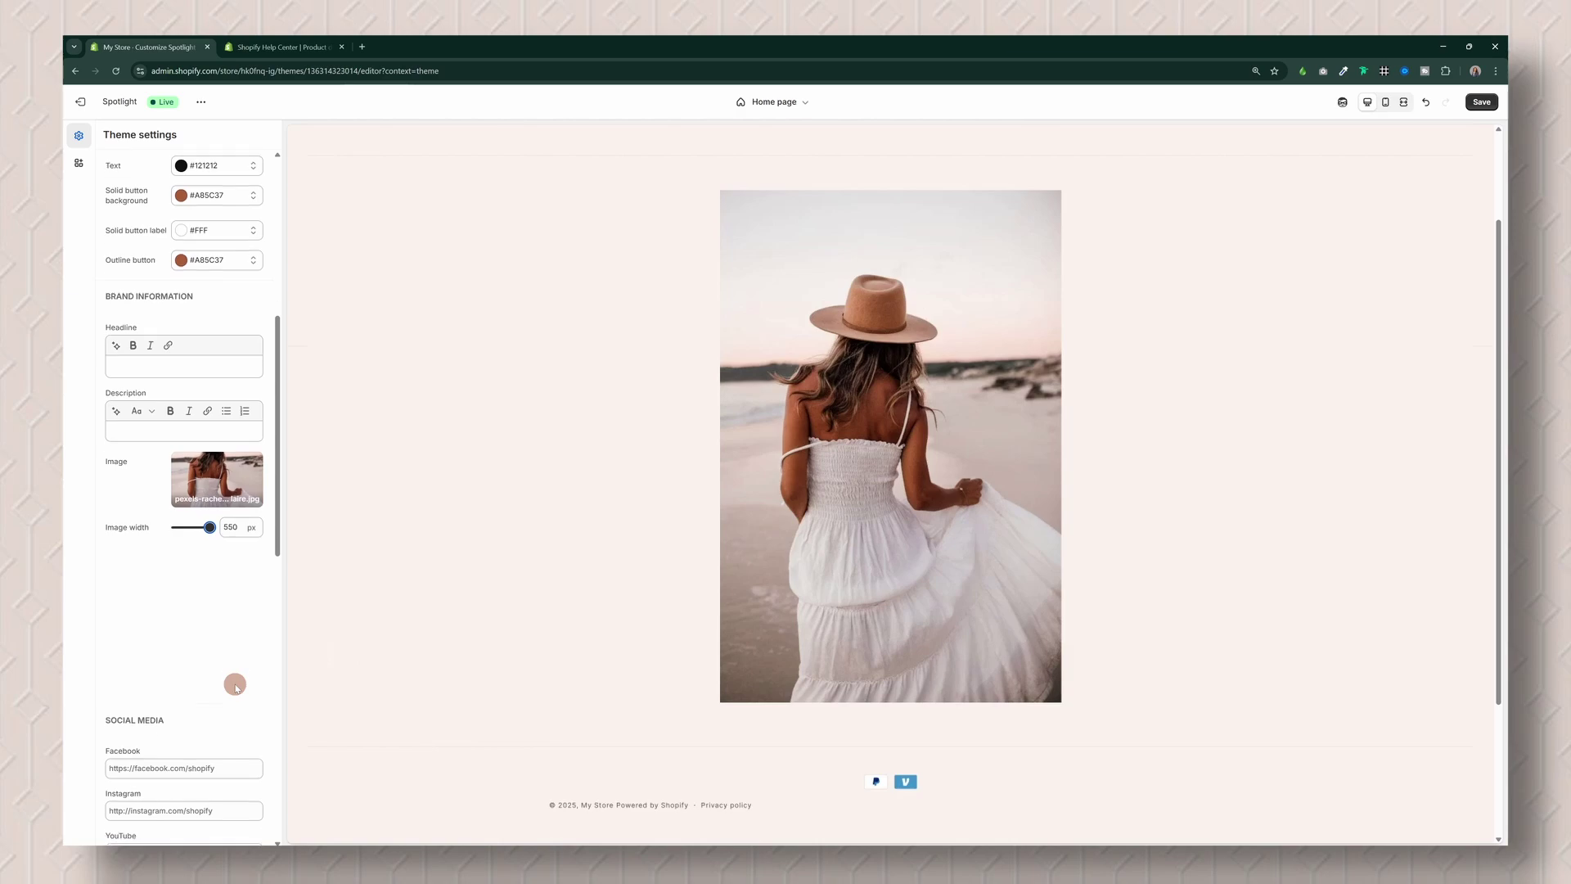
scroll(251, 658, down, 6)
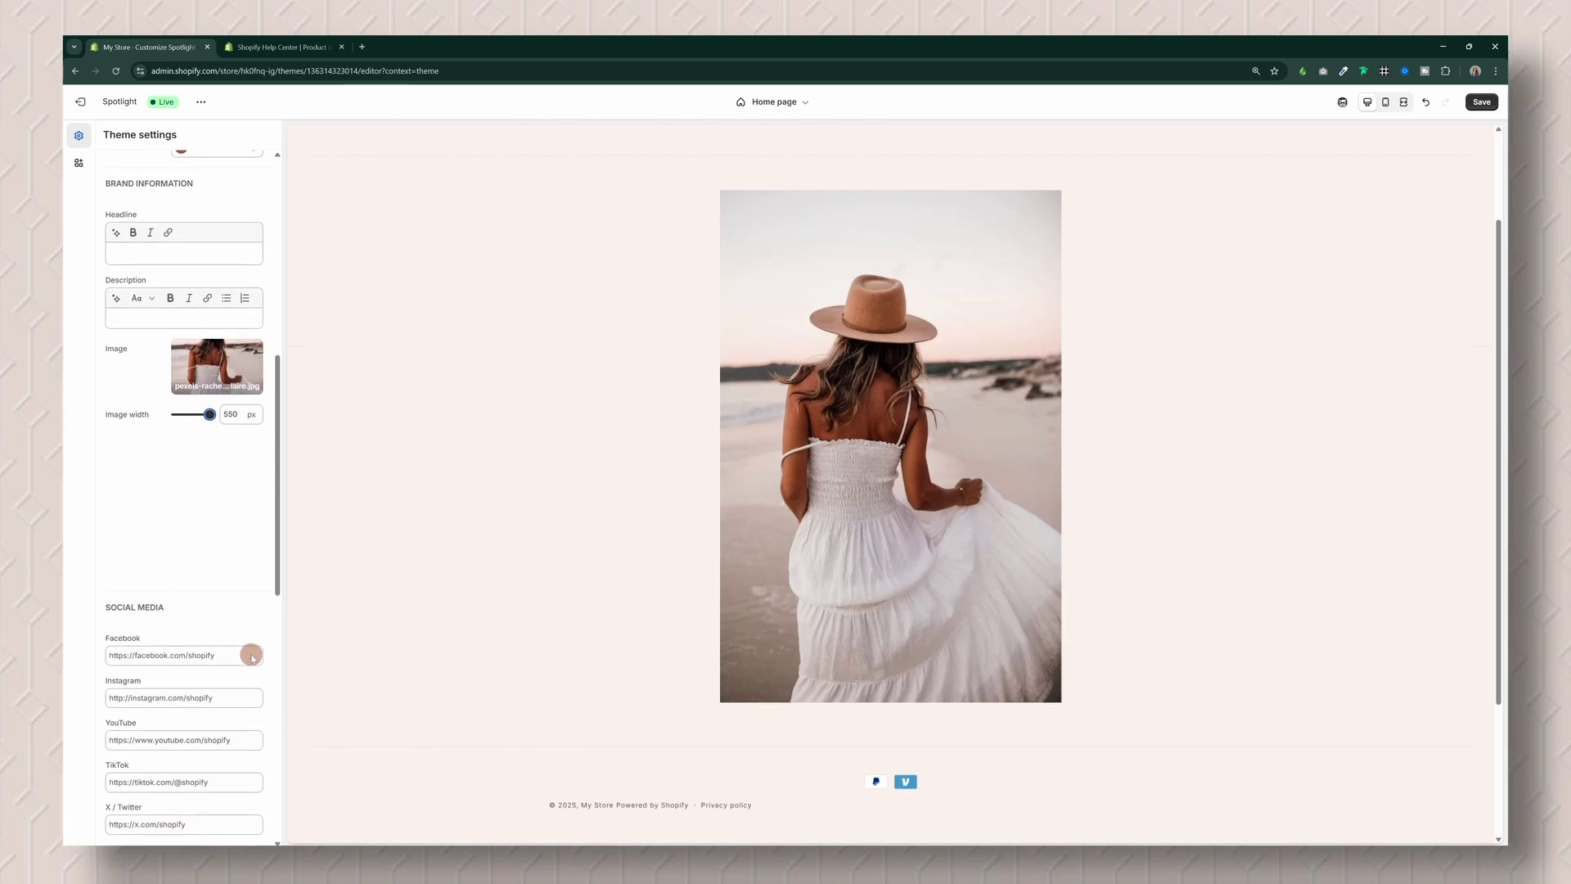
scroll(251, 657, down, 6)
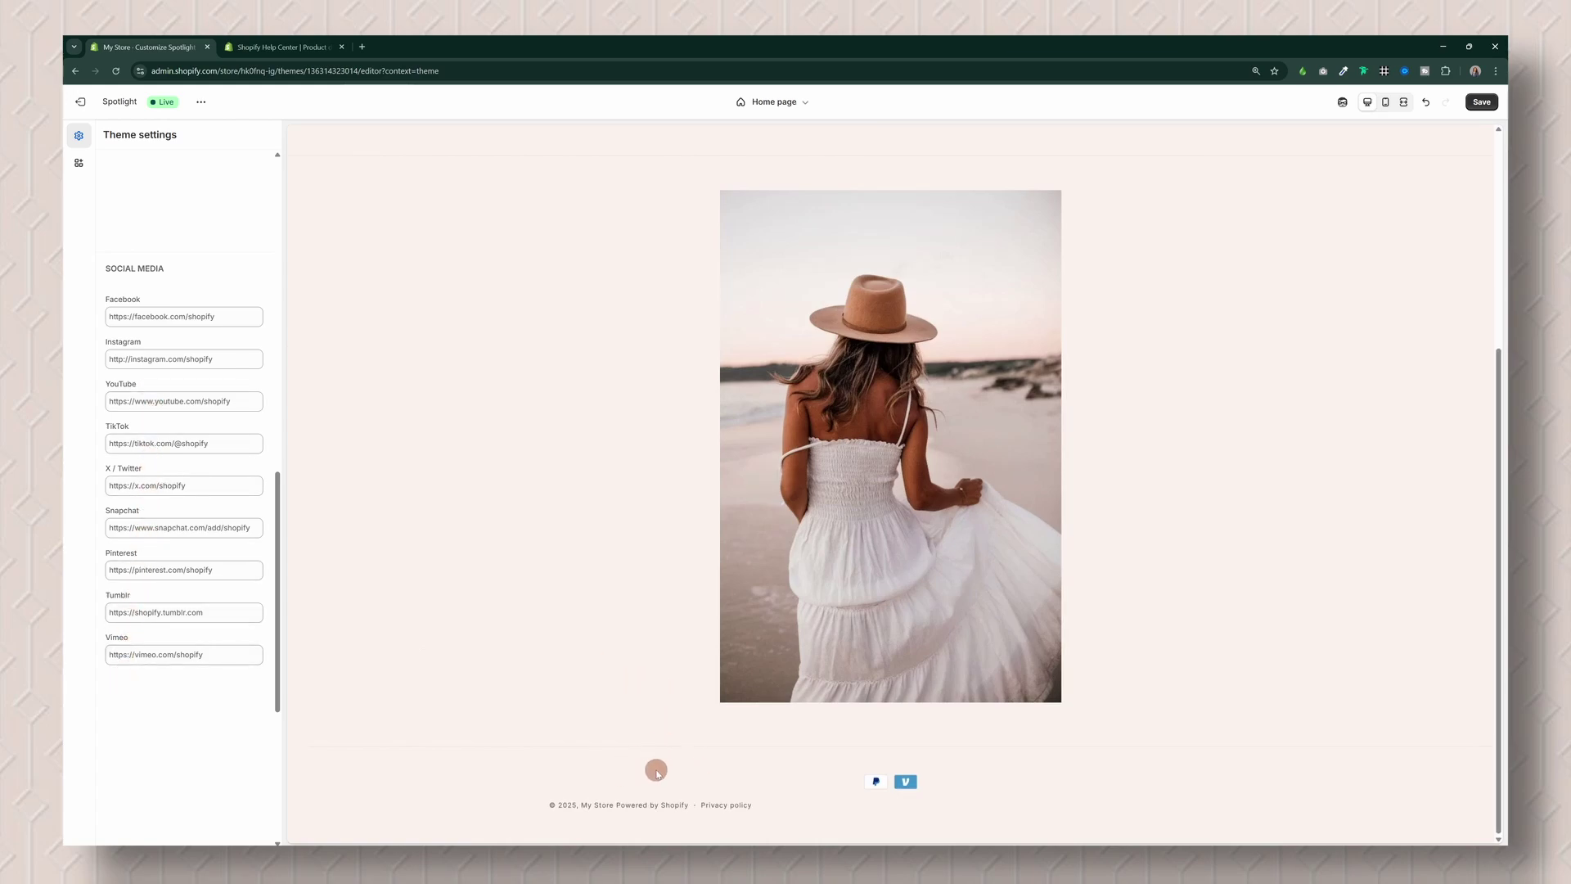
click(183, 401)
key(ctrl+a)
text(BL_CREATIVE)
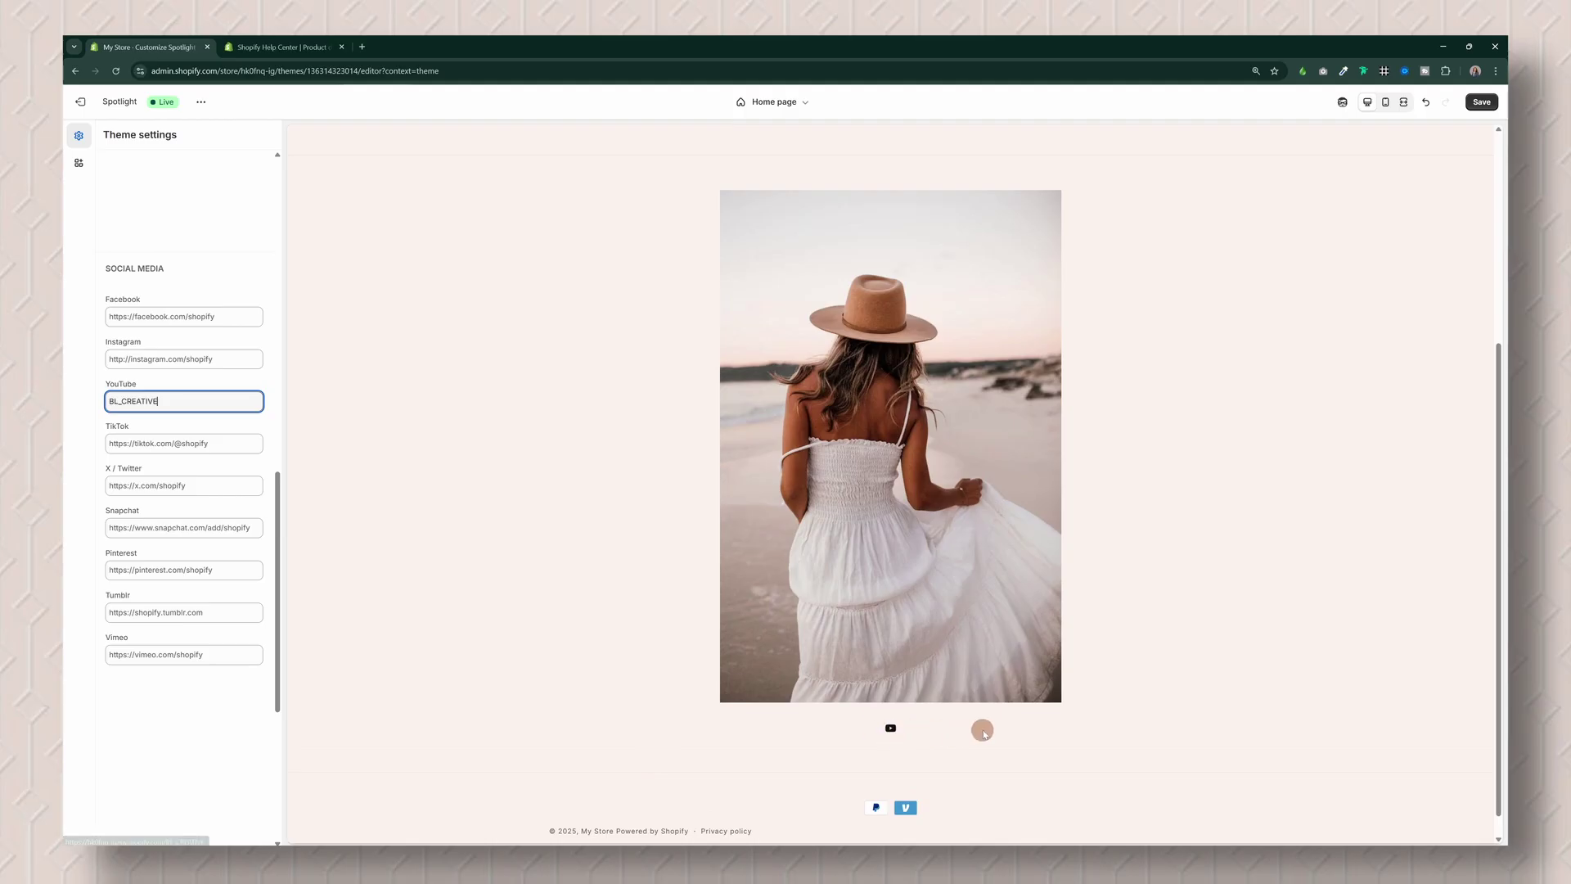
click(170, 362)
key(ctrl+a)
text(betsy_oficial)
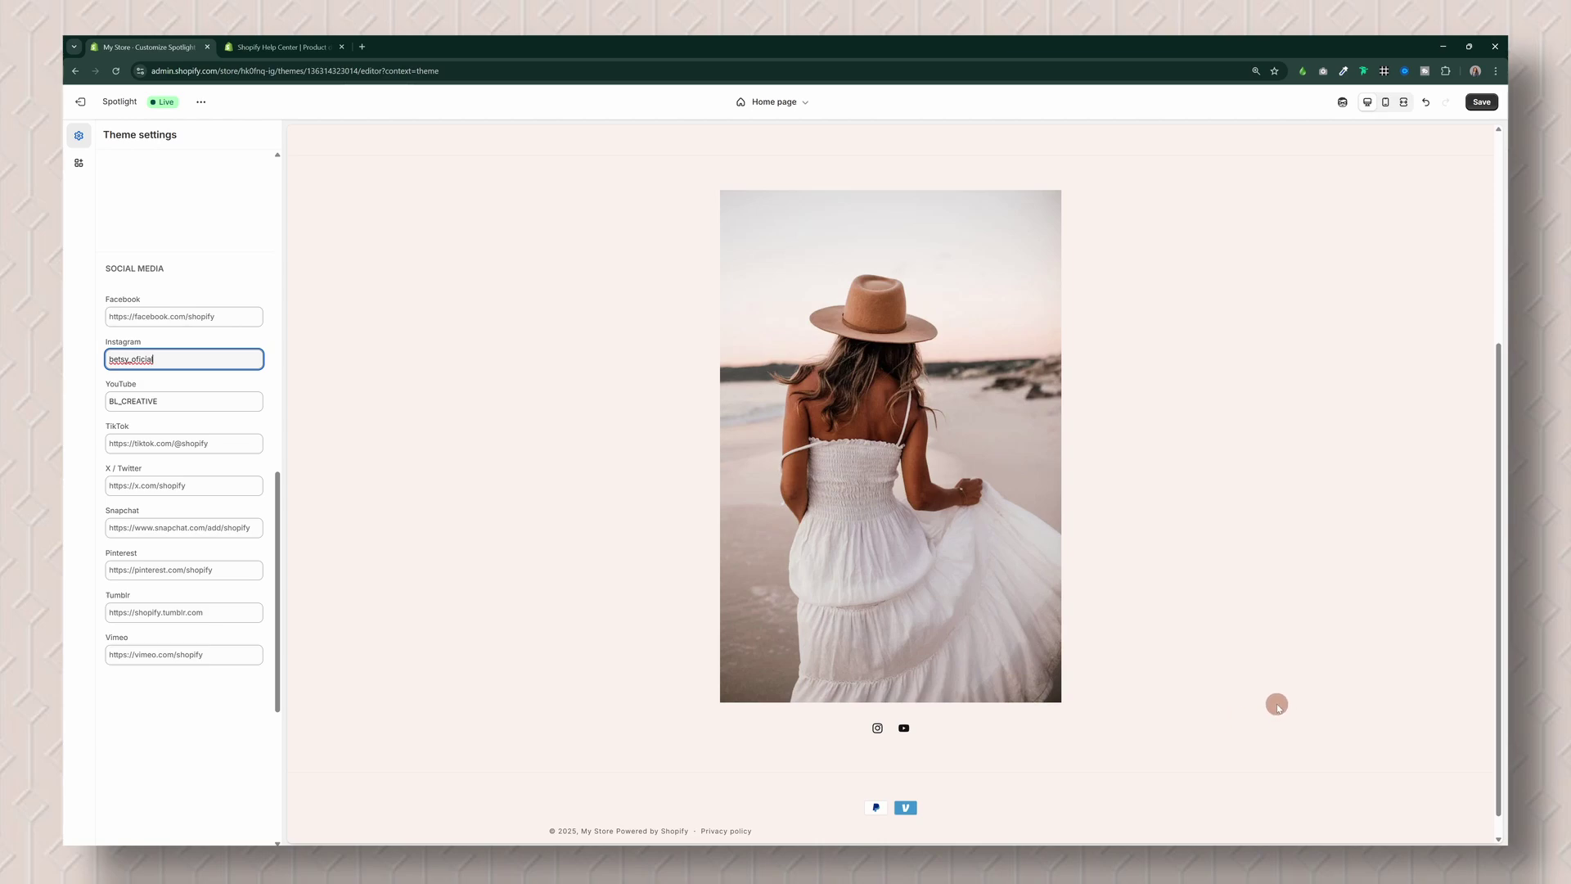
scroll(1277, 705, down, 1)
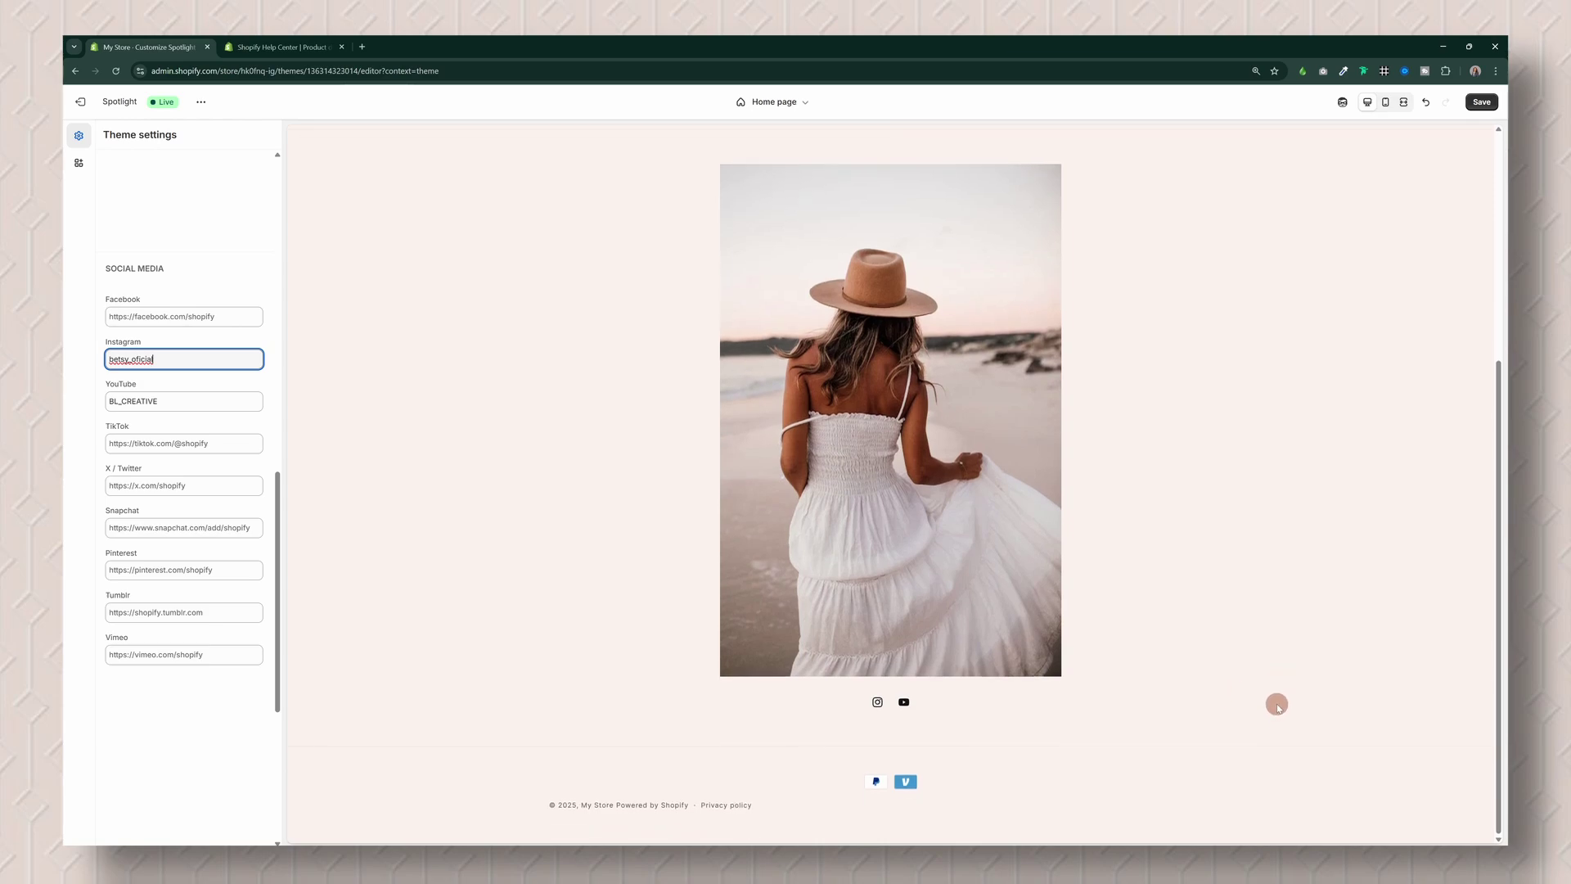
Step: Save the theme and preview the homepage in mobile, then desktop, layout
click(1483, 103)
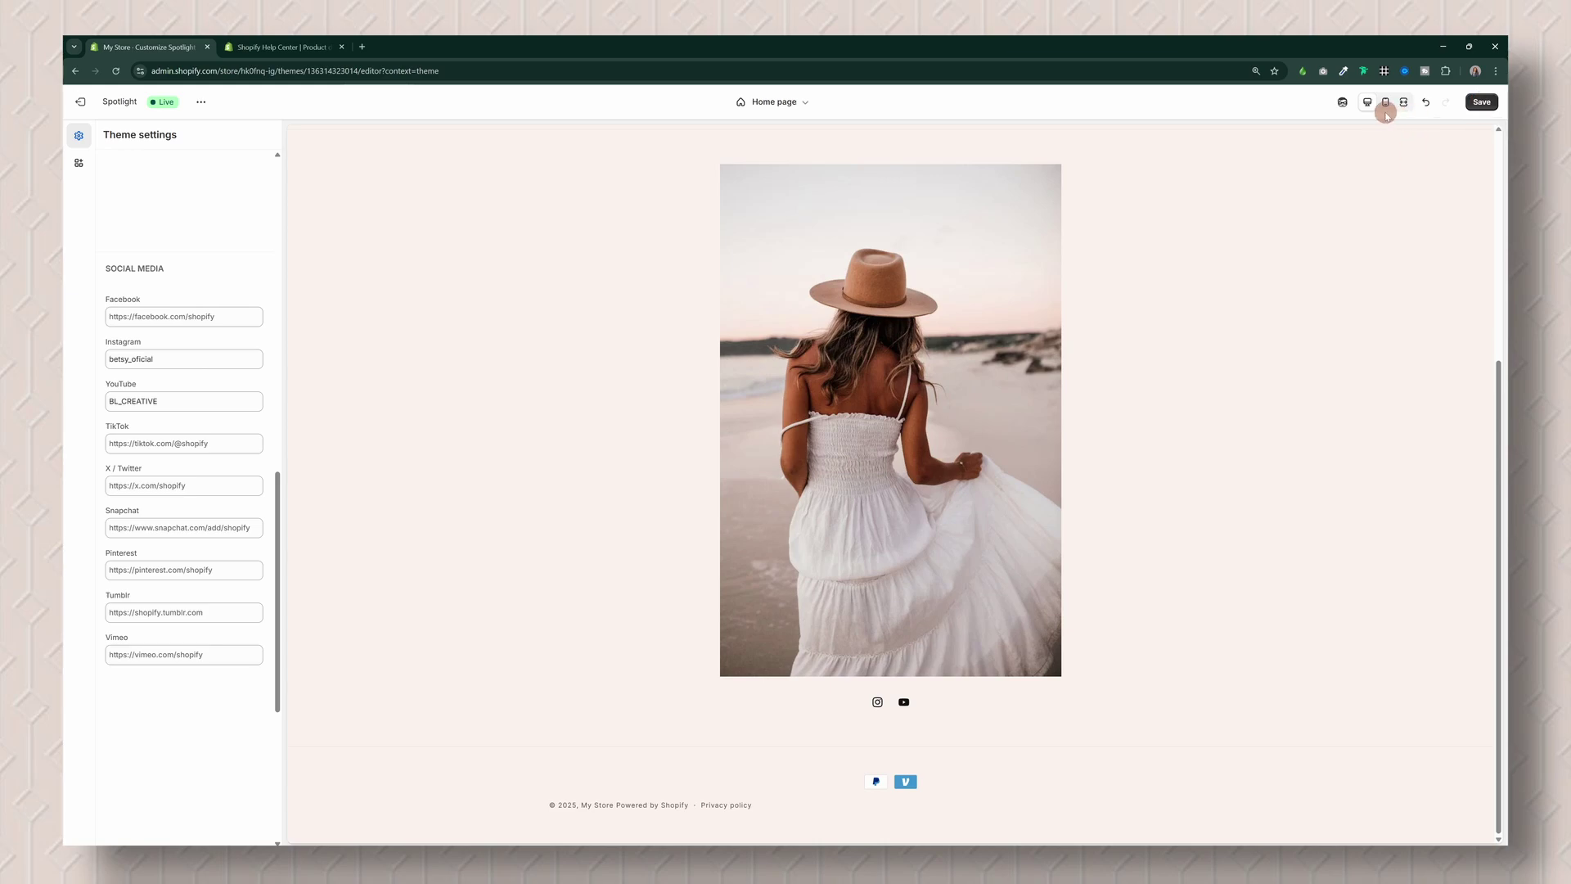
click(1386, 104)
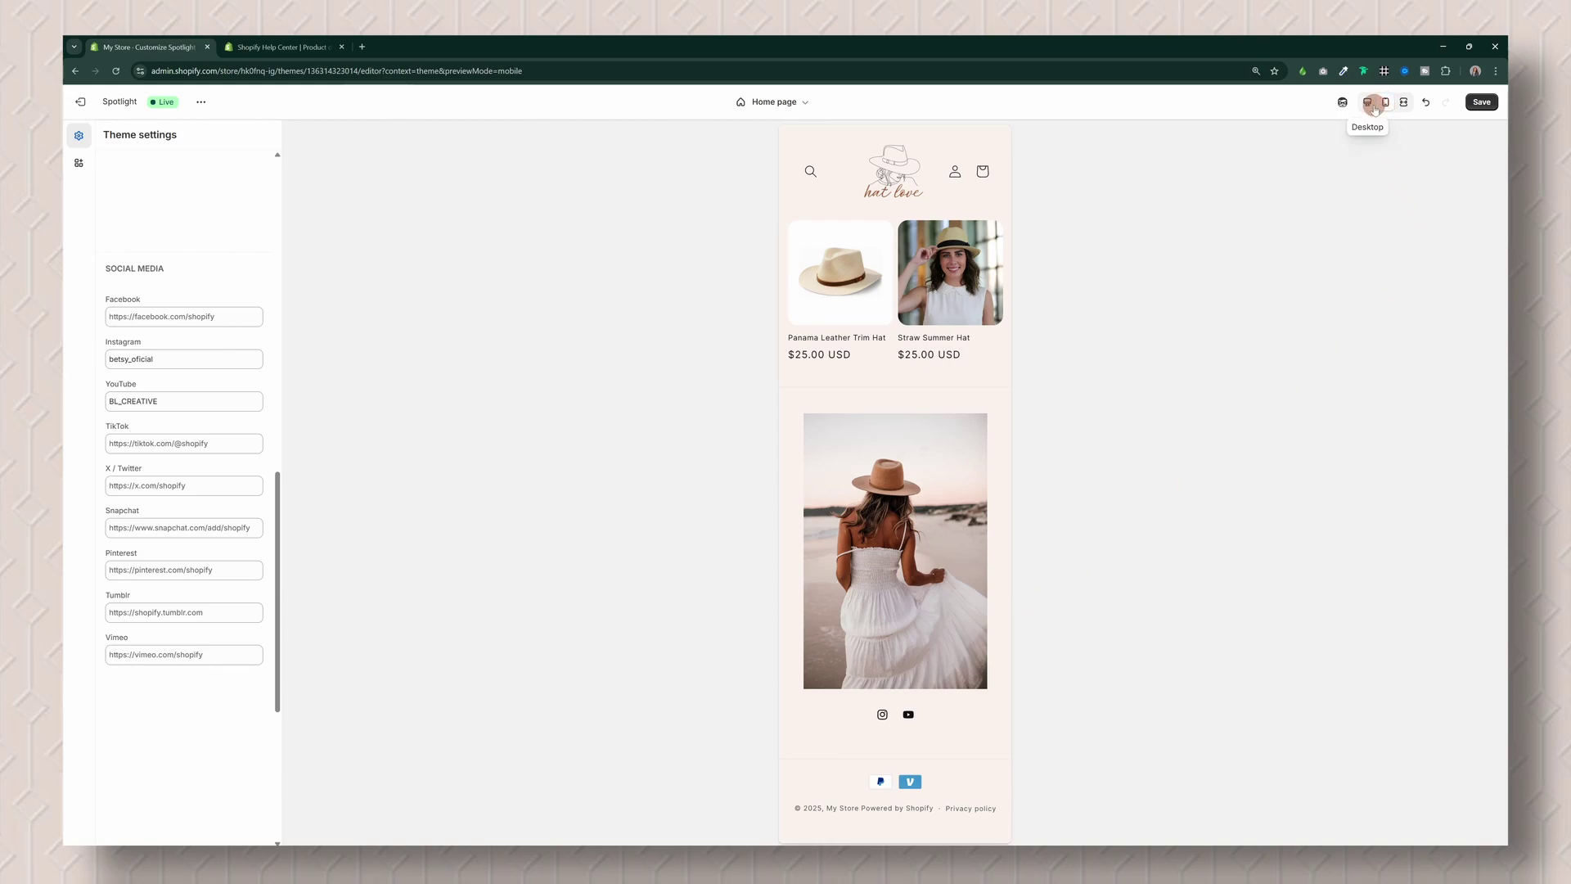
click(1375, 107)
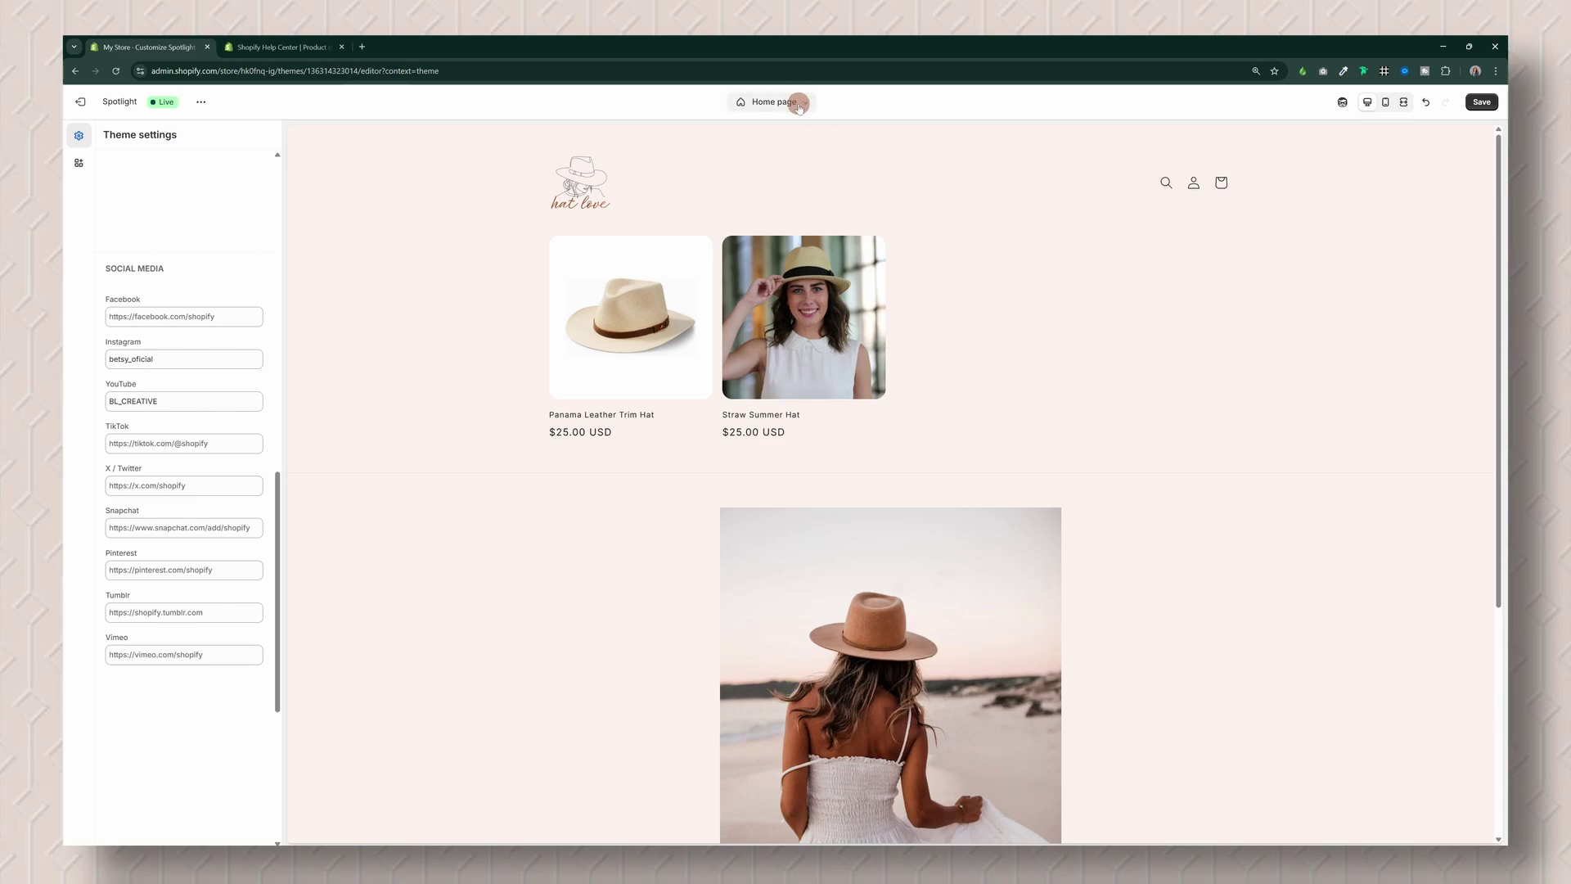
Step: Preview the default product page on mobile, enlarging the hat photo, then switch to the cart page
click(800, 105)
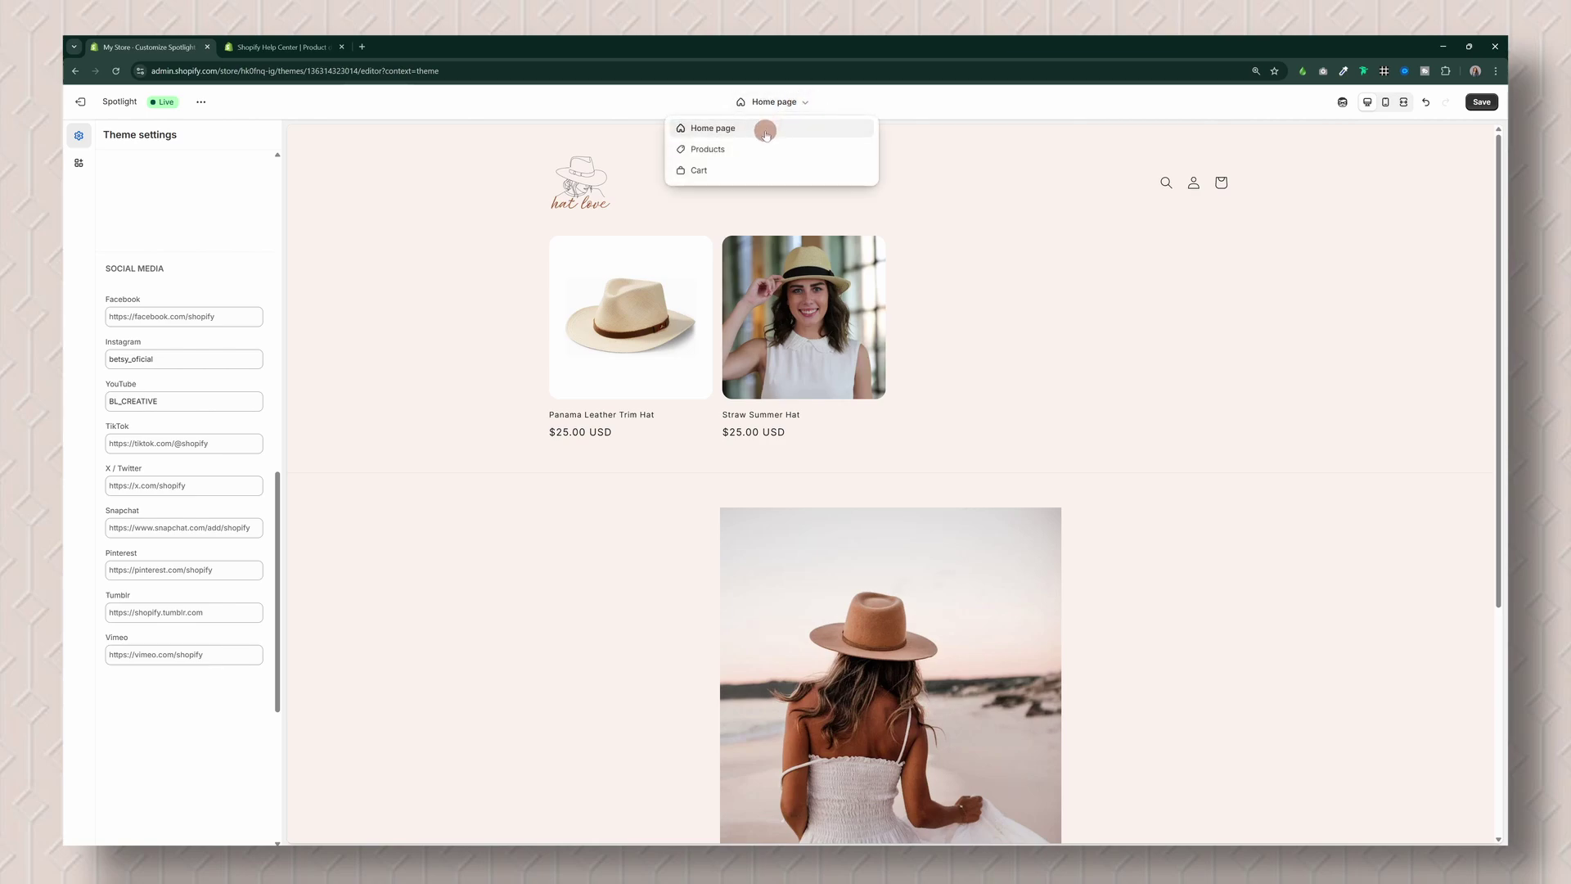
click(743, 149)
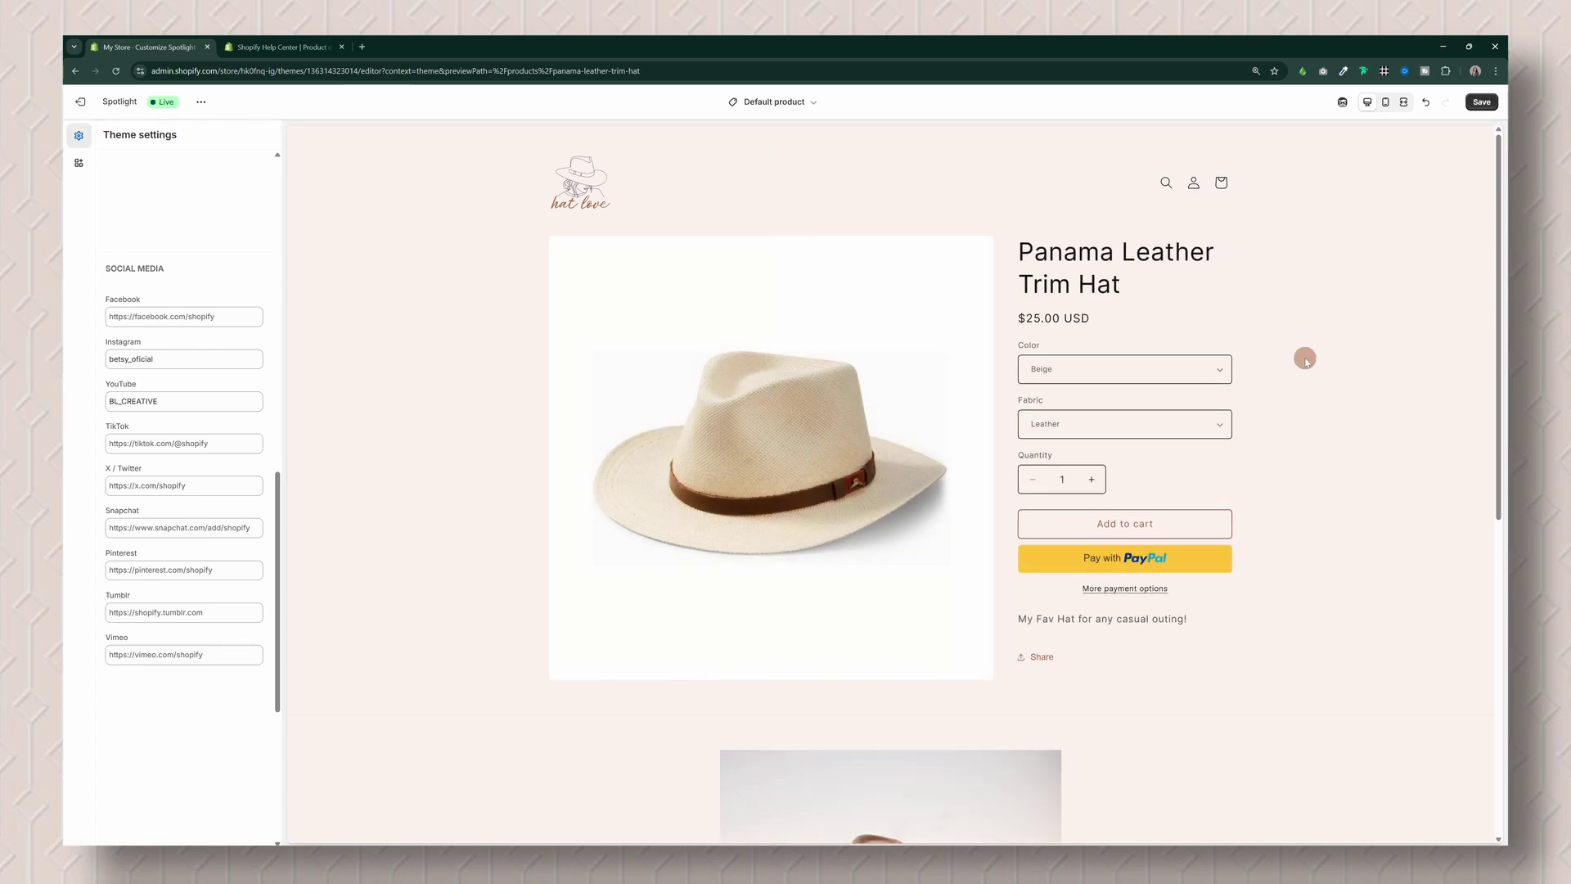
scroll(1306, 361, down, 4)
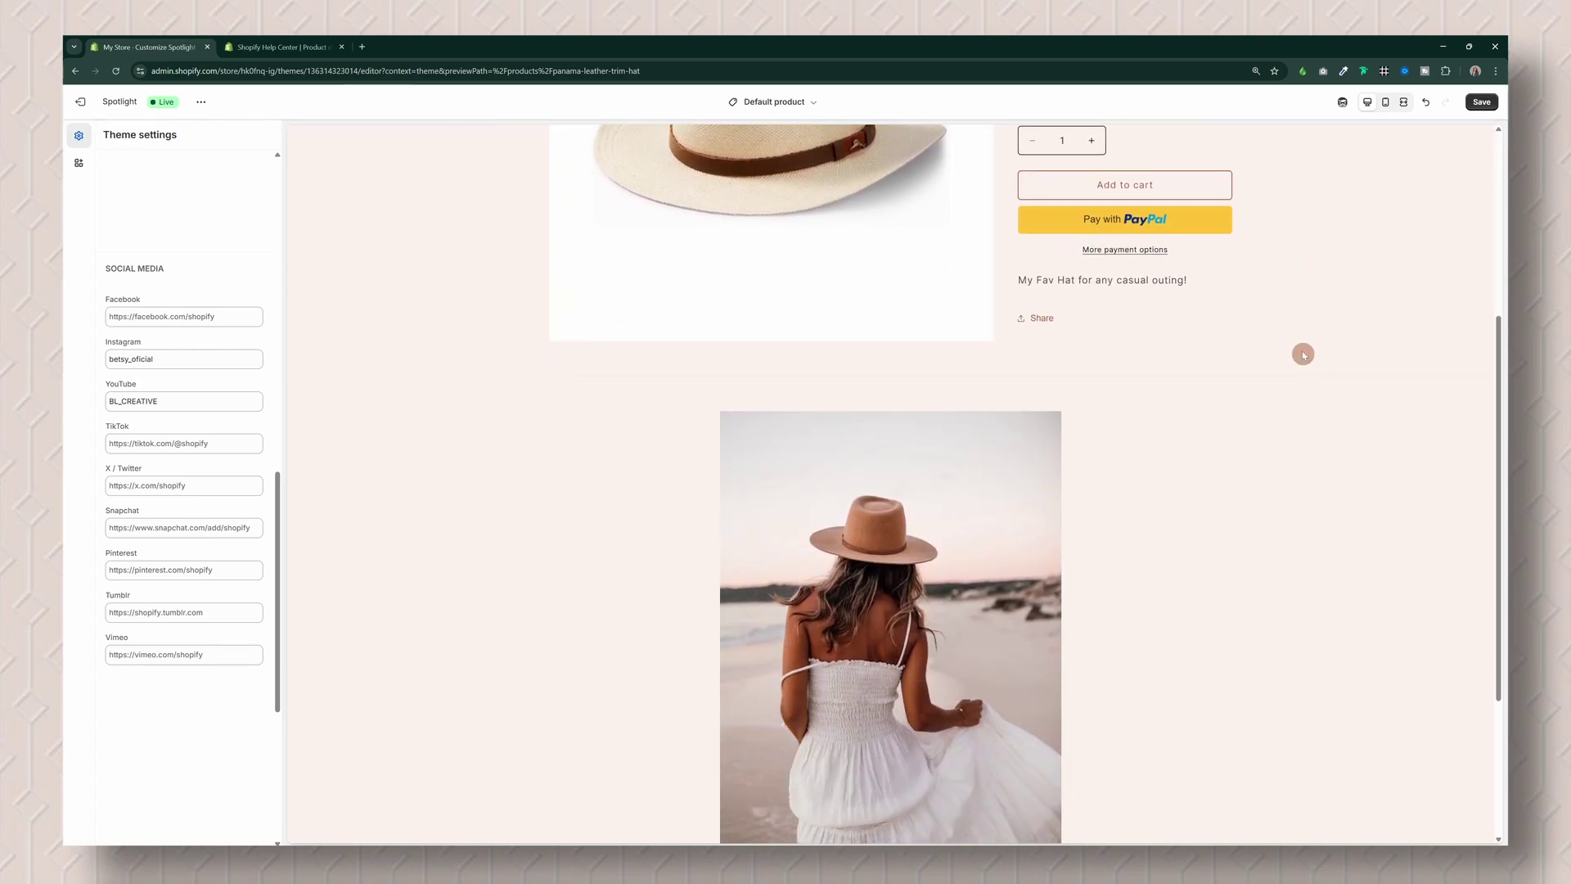
click(1386, 101)
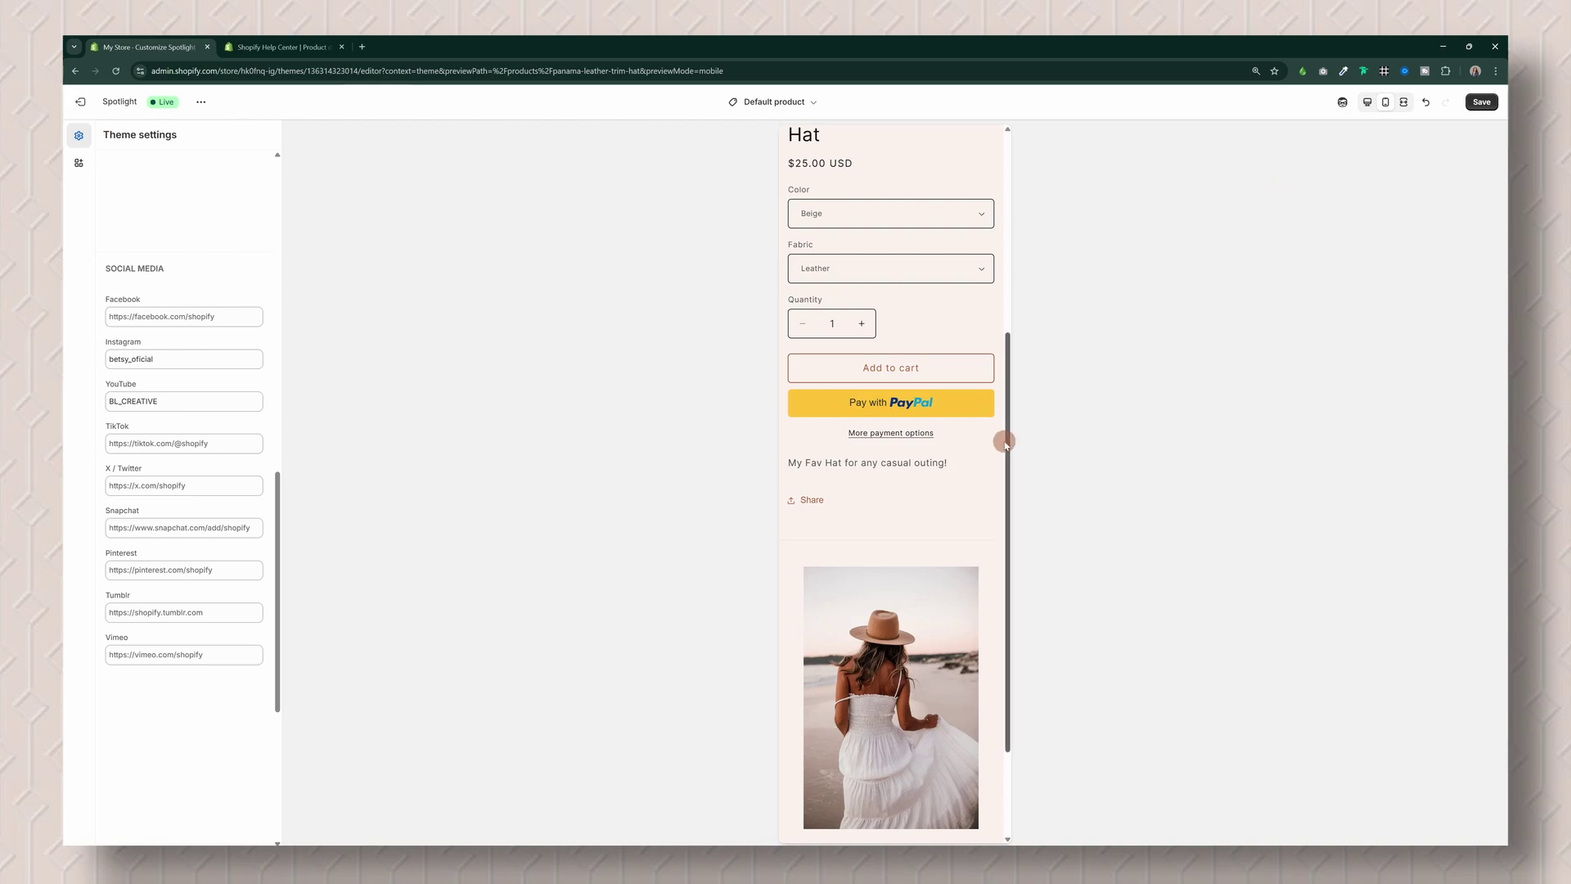
drag(1005, 443, 1004, 218)
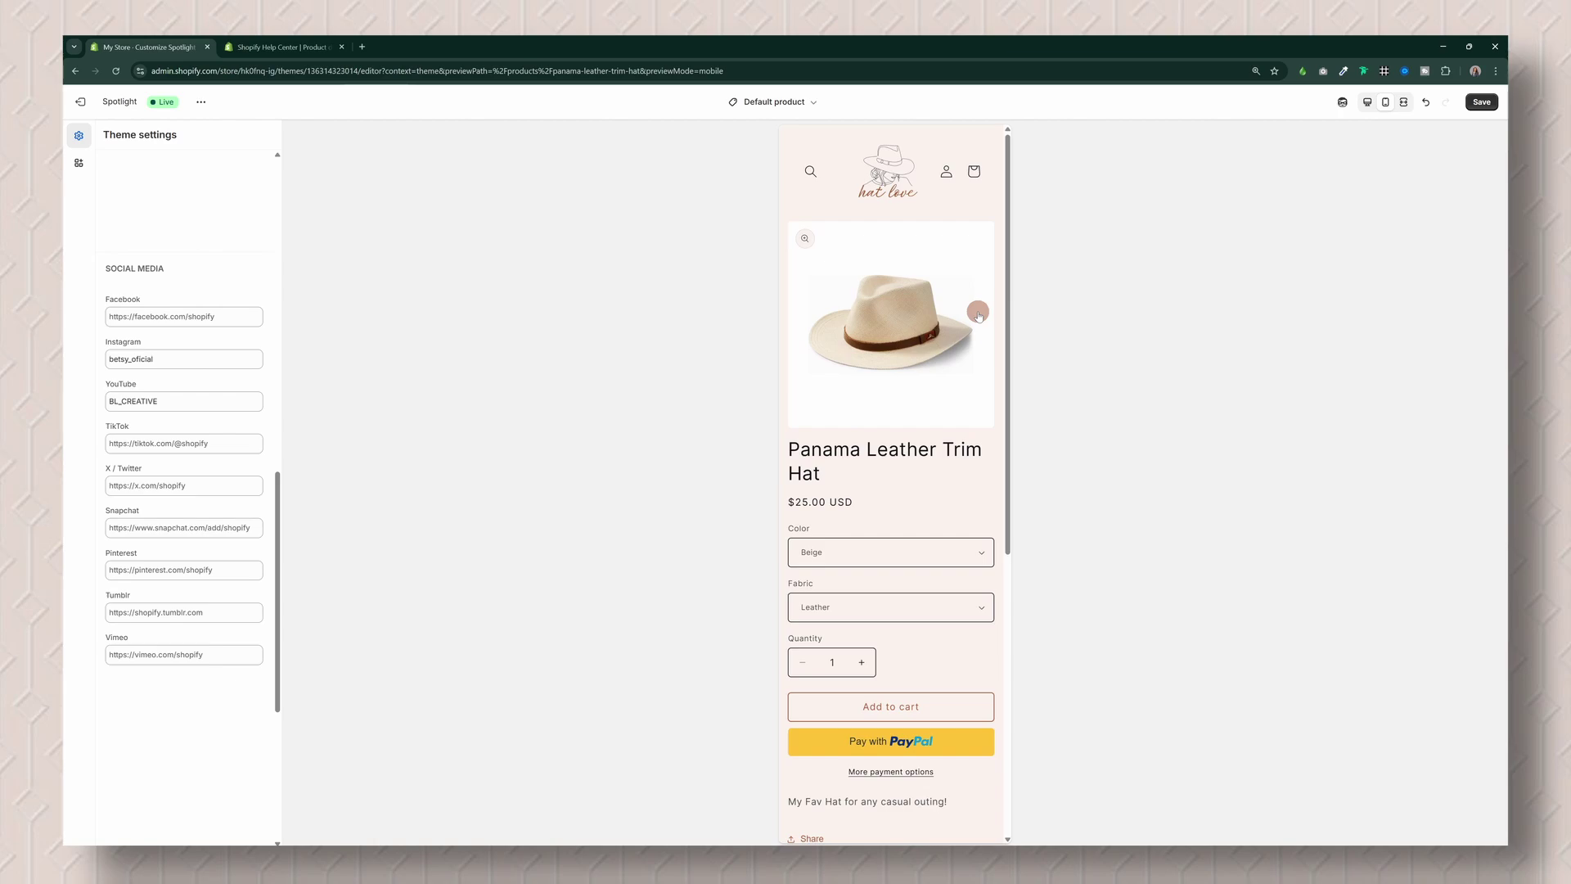
click(806, 238)
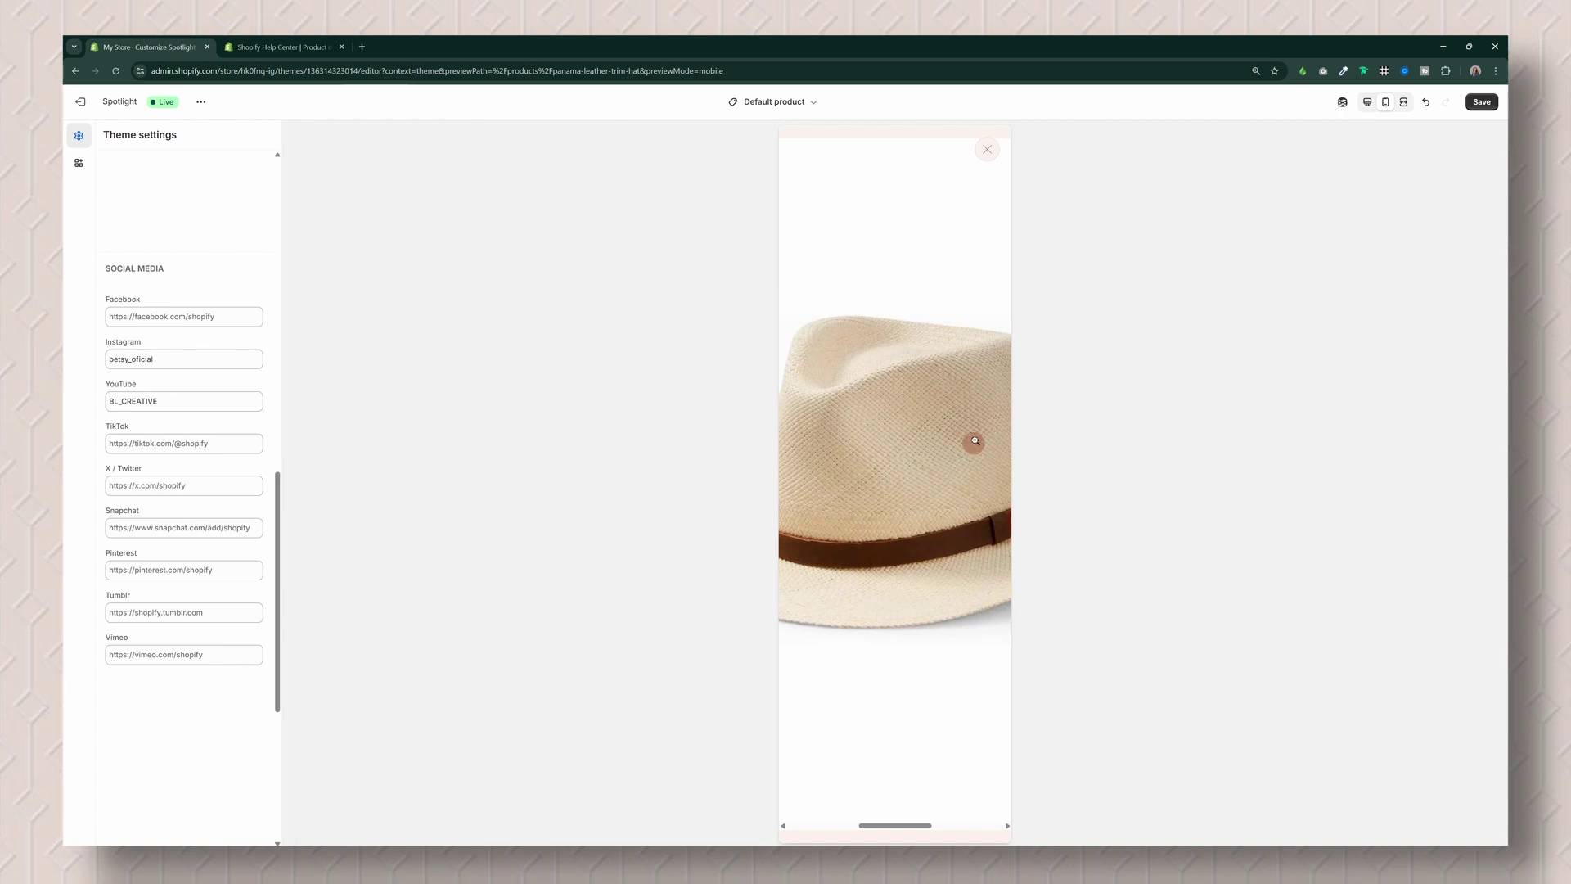
click(988, 153)
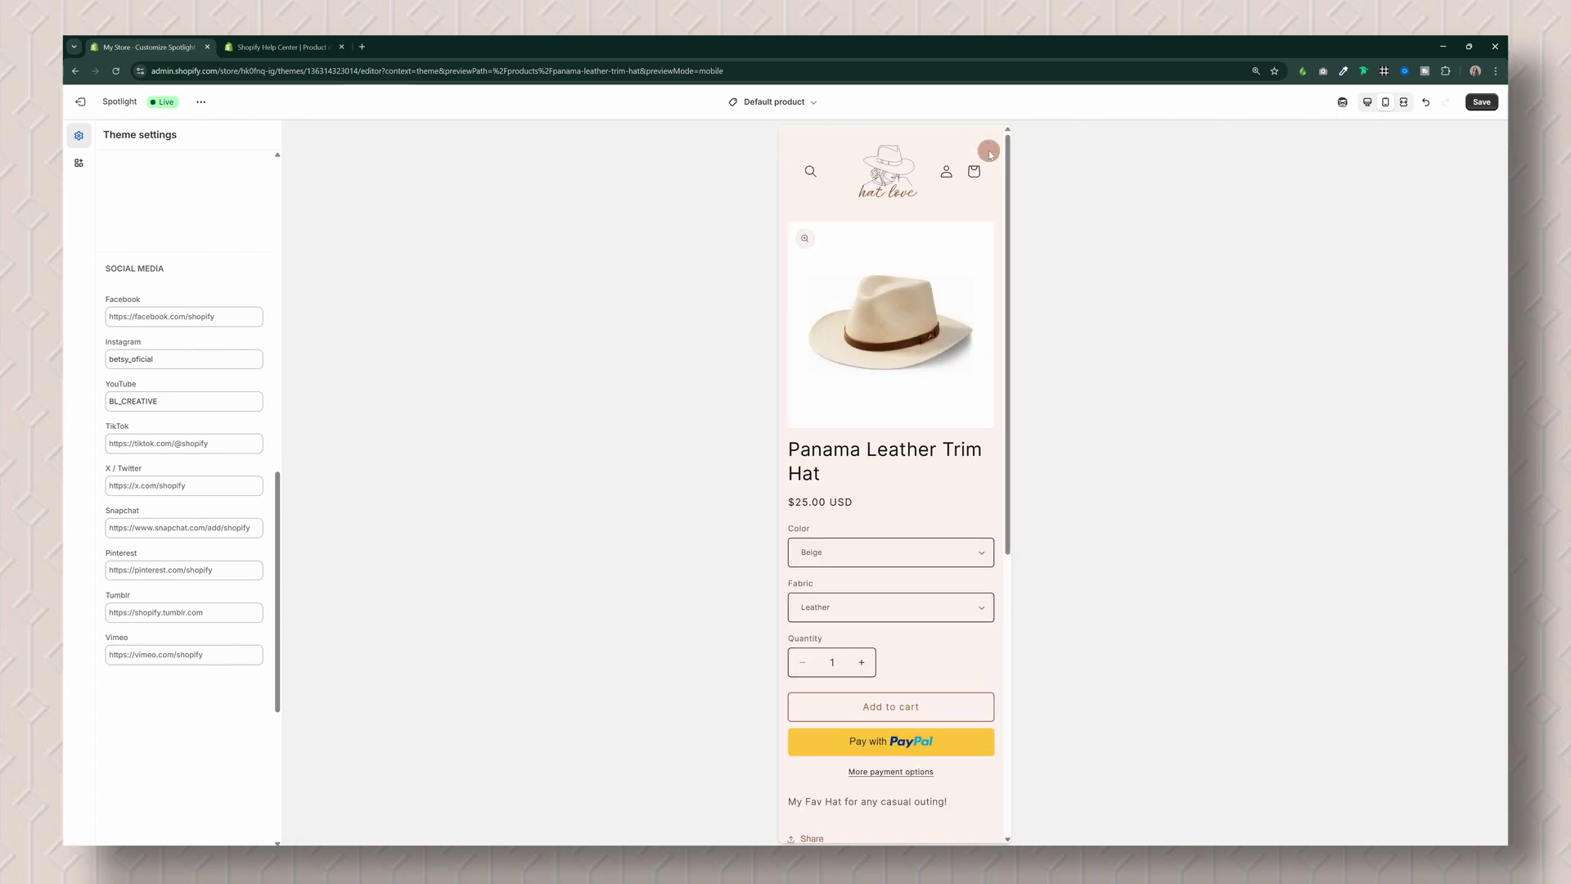
click(785, 102)
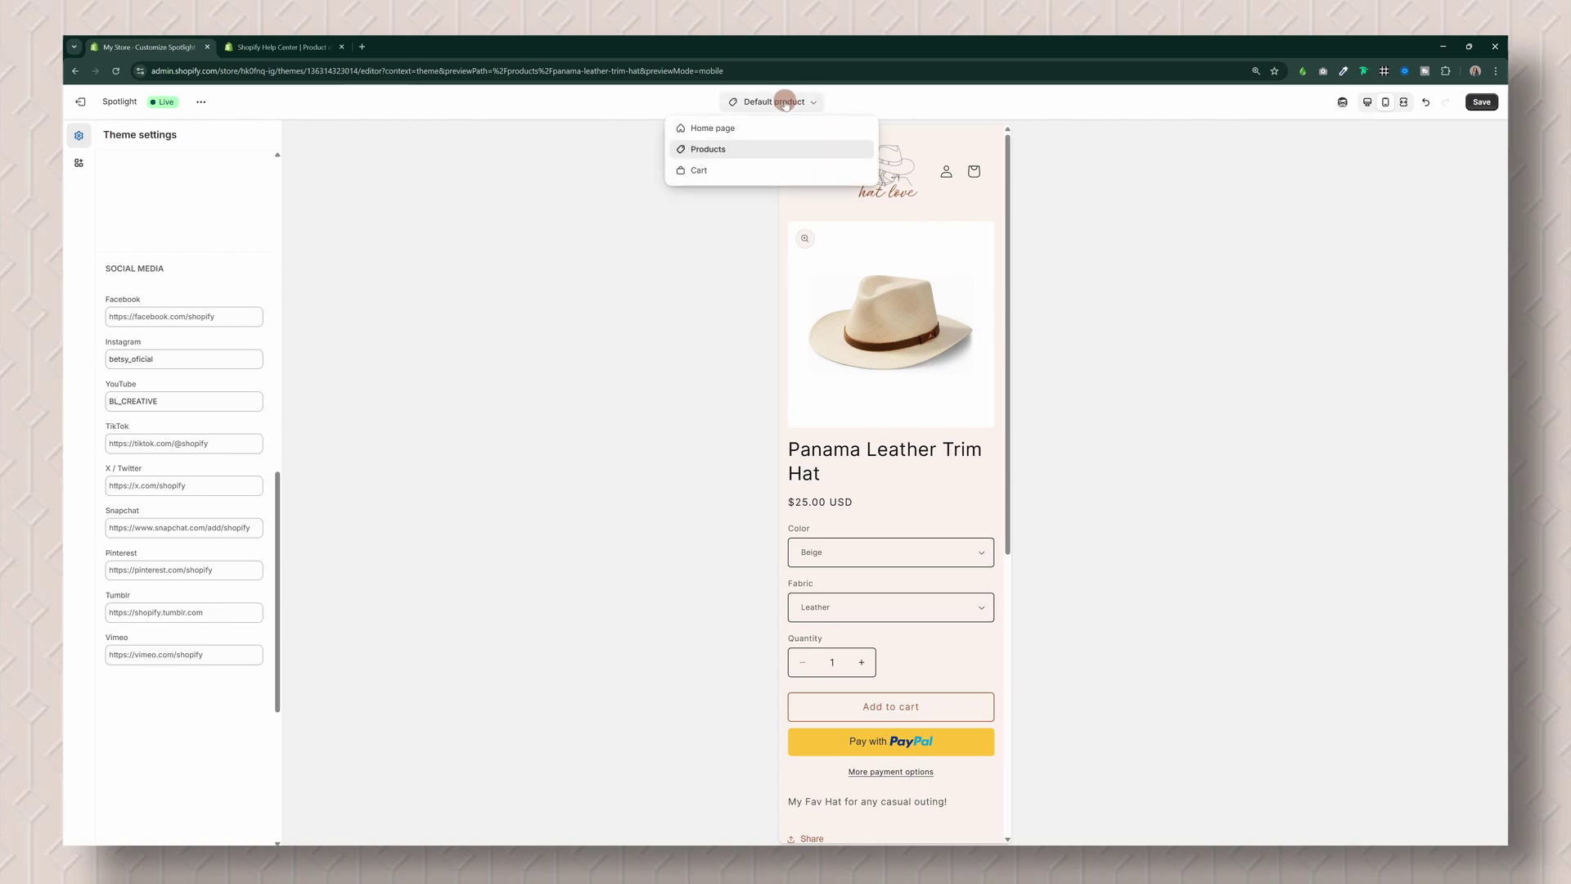
click(700, 171)
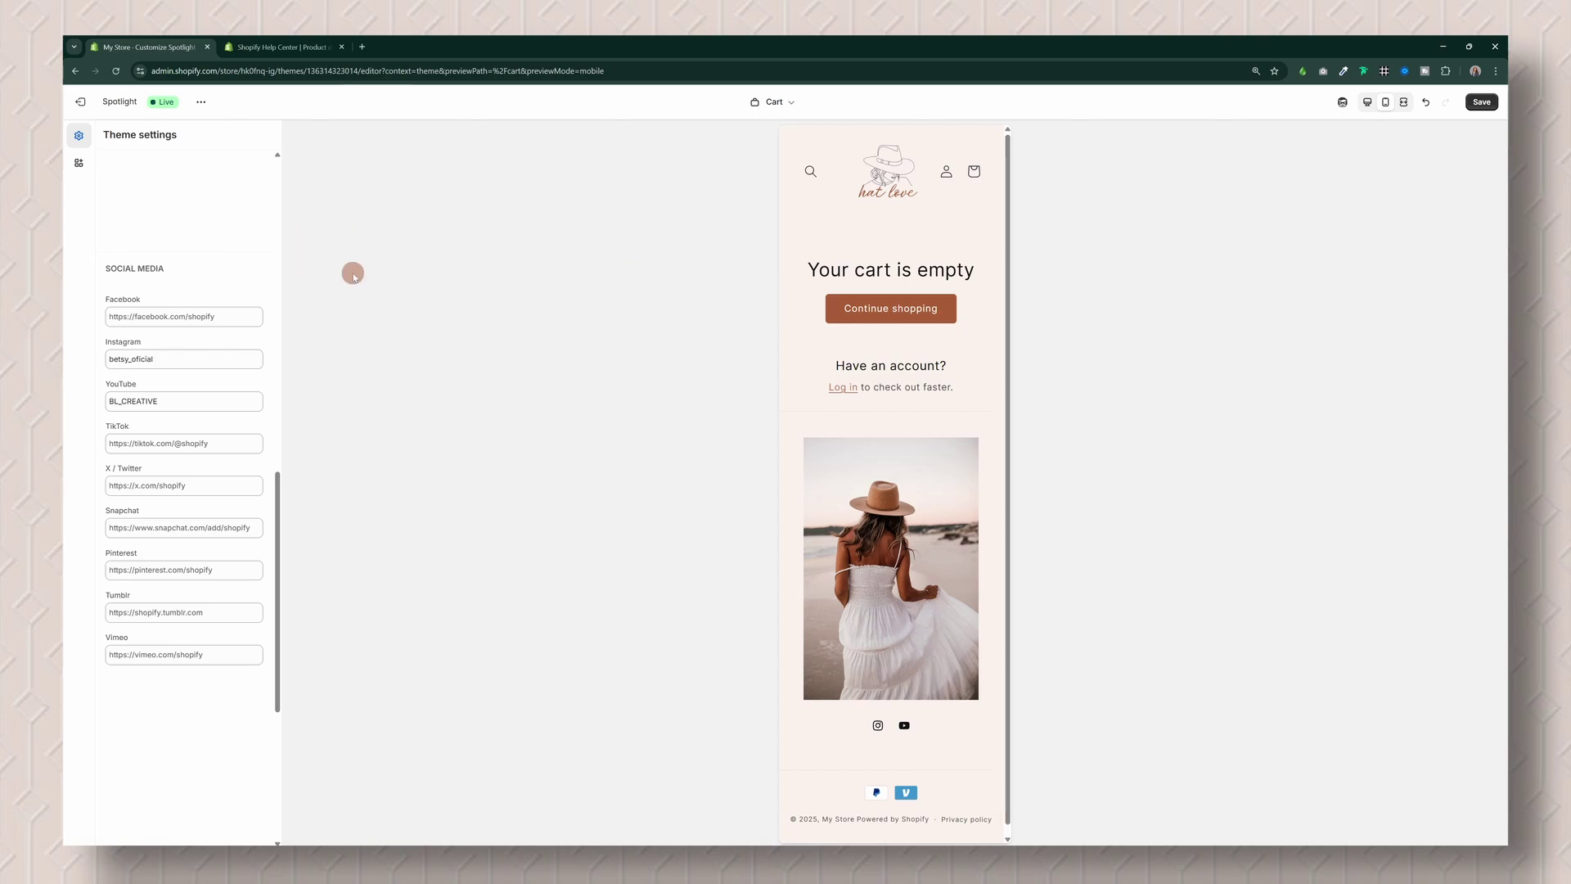
Step: Look at the App embeds panel, then exit the theme editor to Online Store > Themes
click(75, 166)
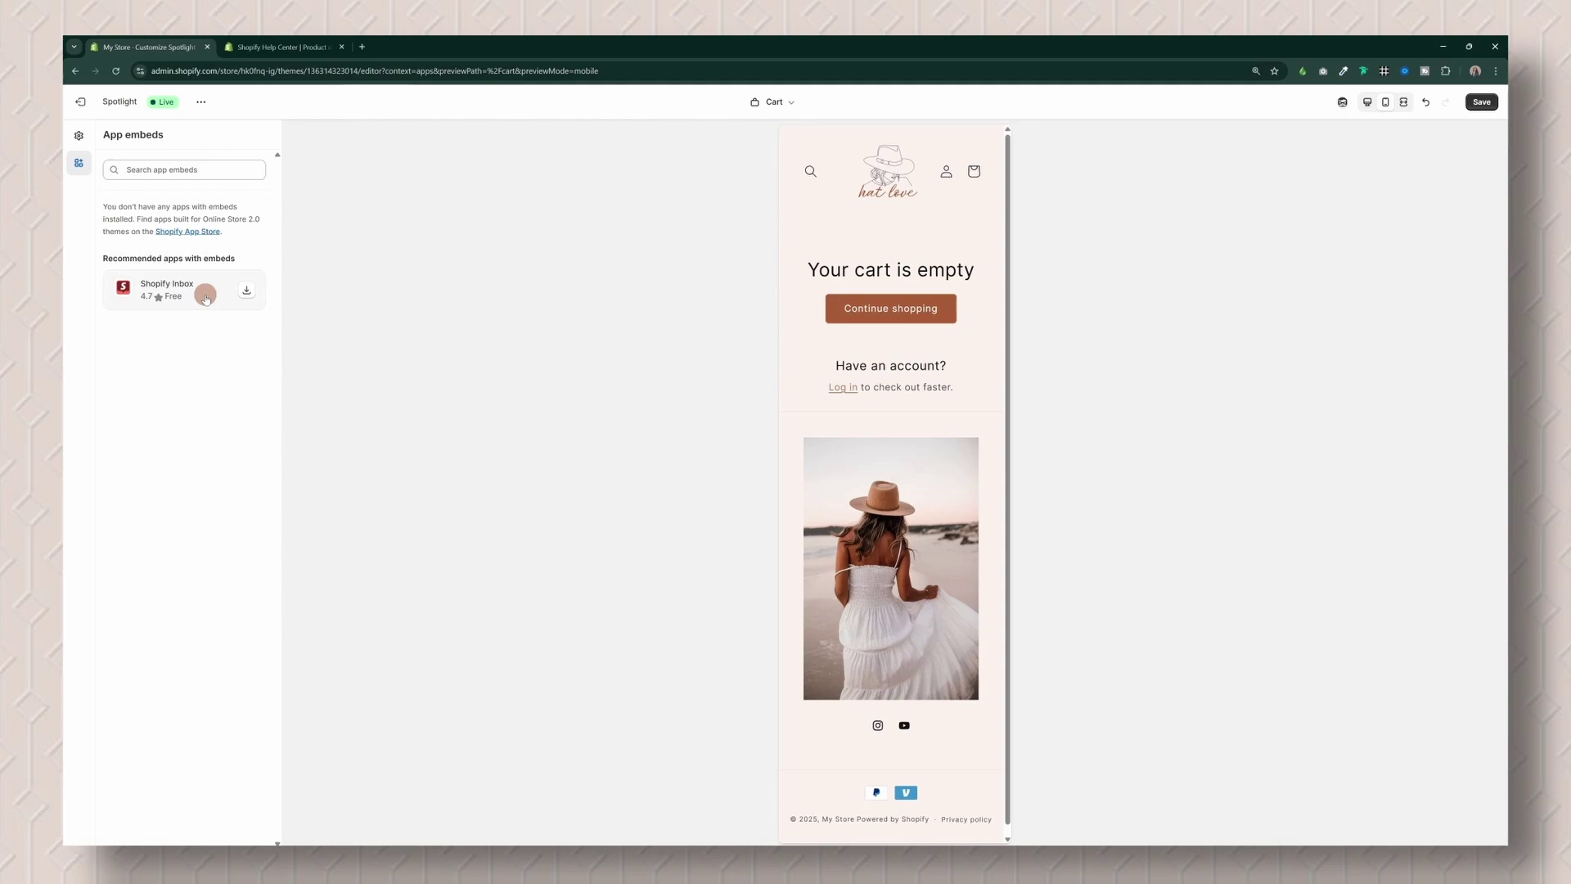
click(80, 102)
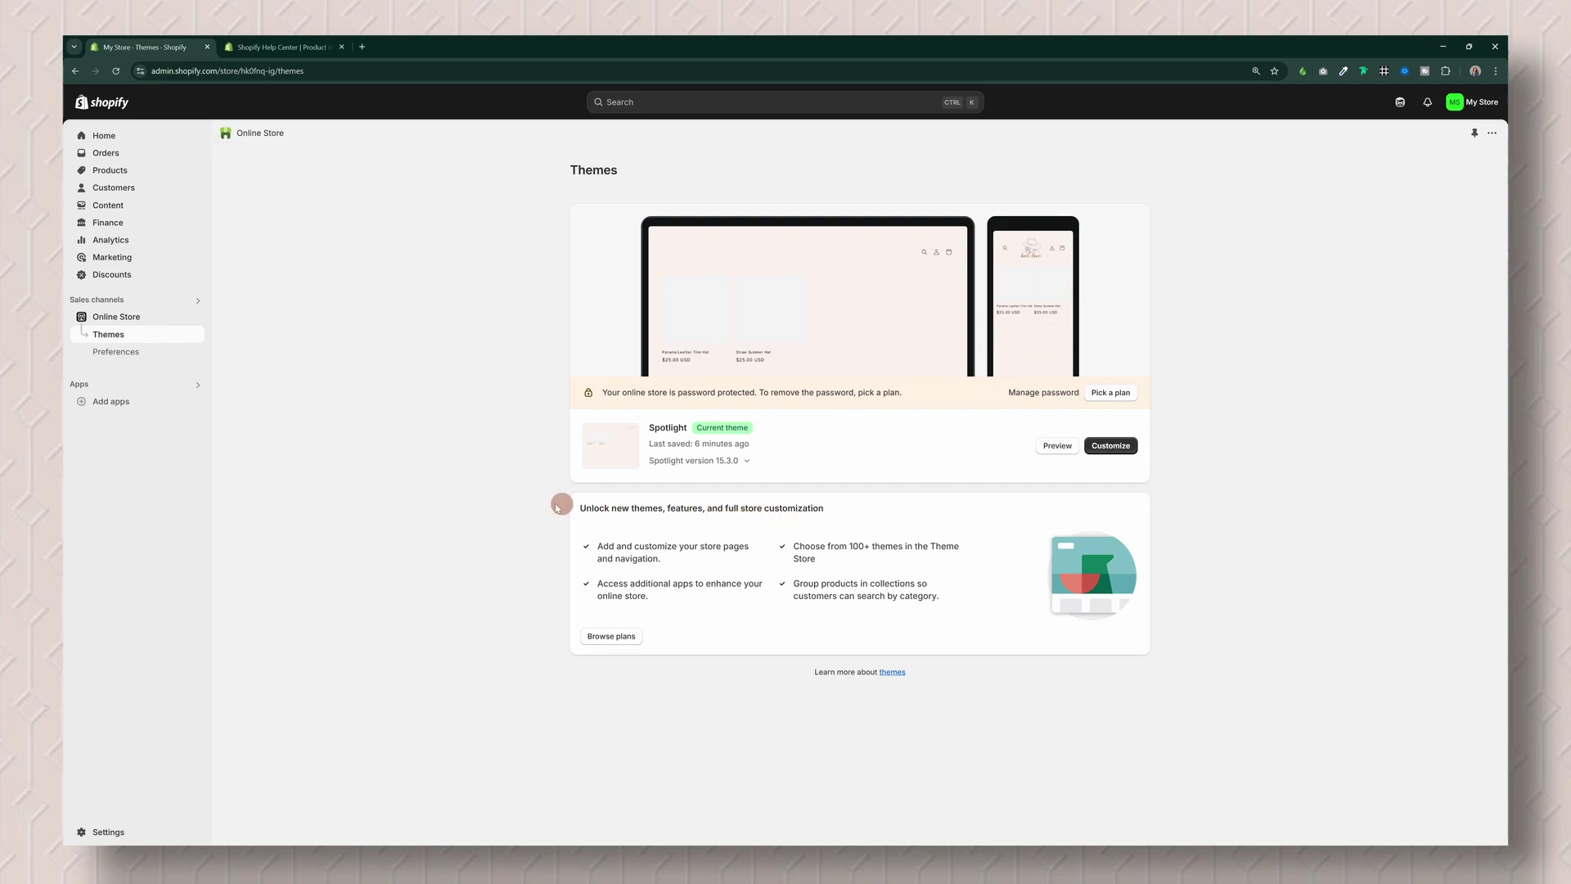
Step: Open Online Store Preferences and enter a new storefront password
click(123, 353)
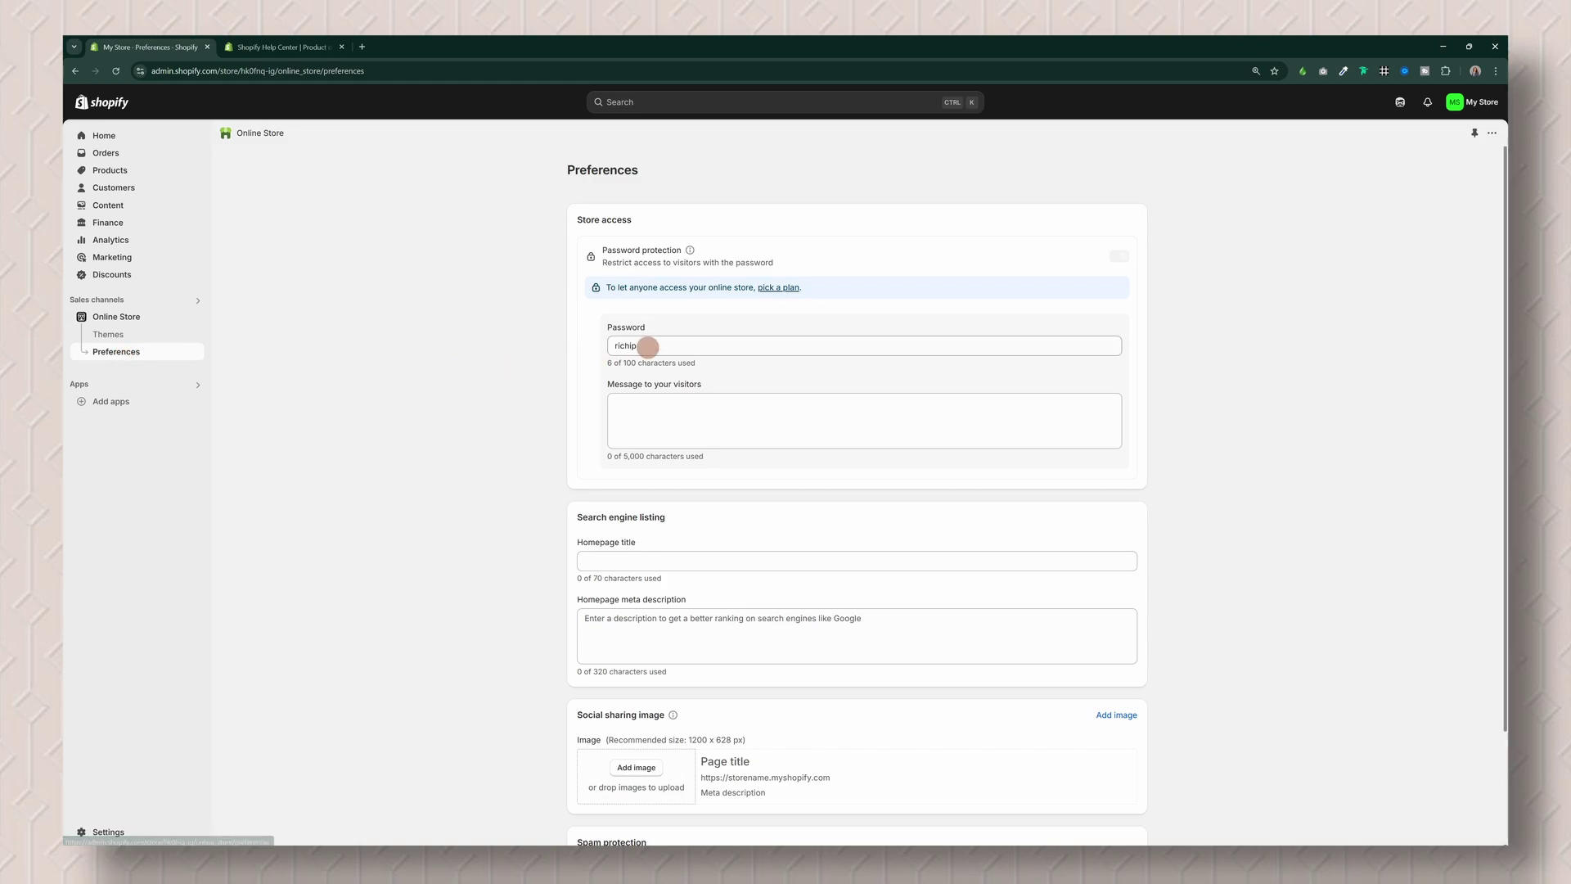
drag(644, 345, 589, 348)
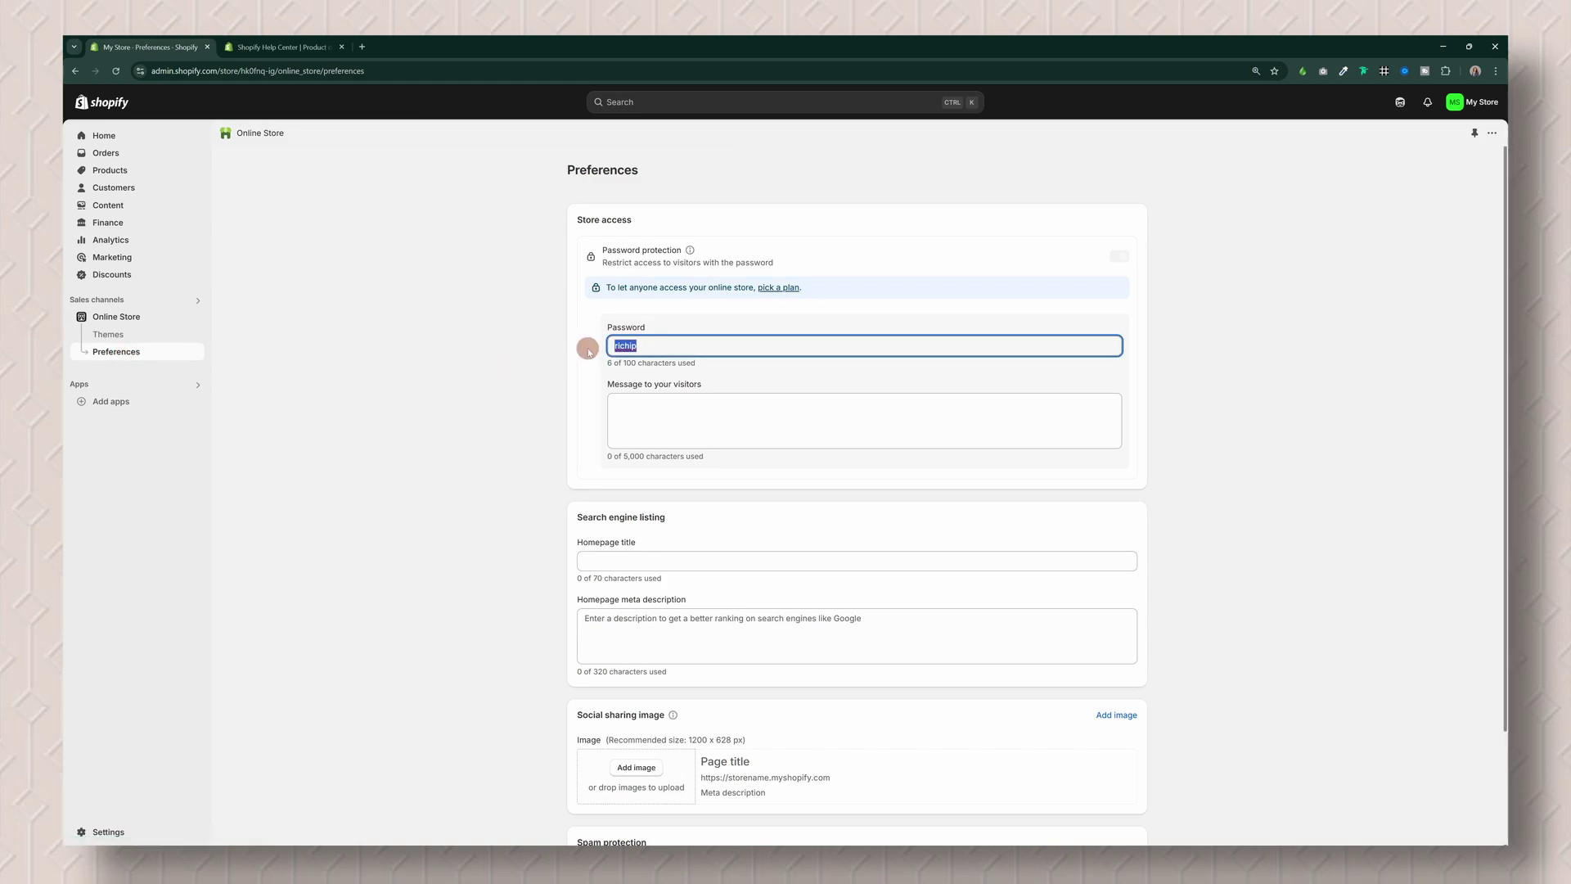
text(Demo)
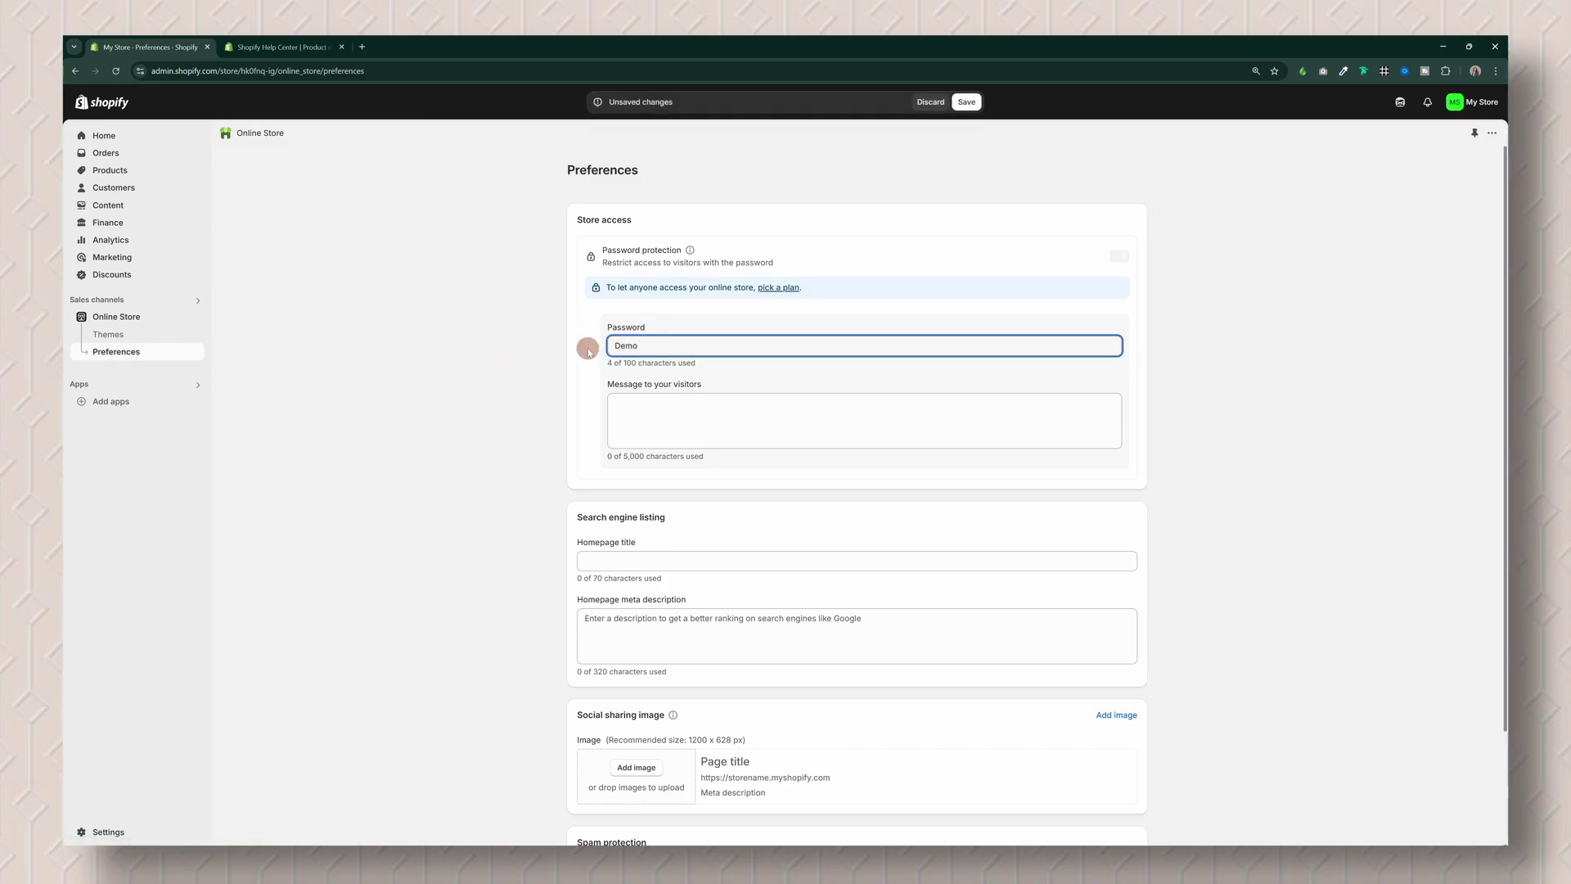
Step: Set the password page visitor message to 'welcome to this demo!'
click(690, 413)
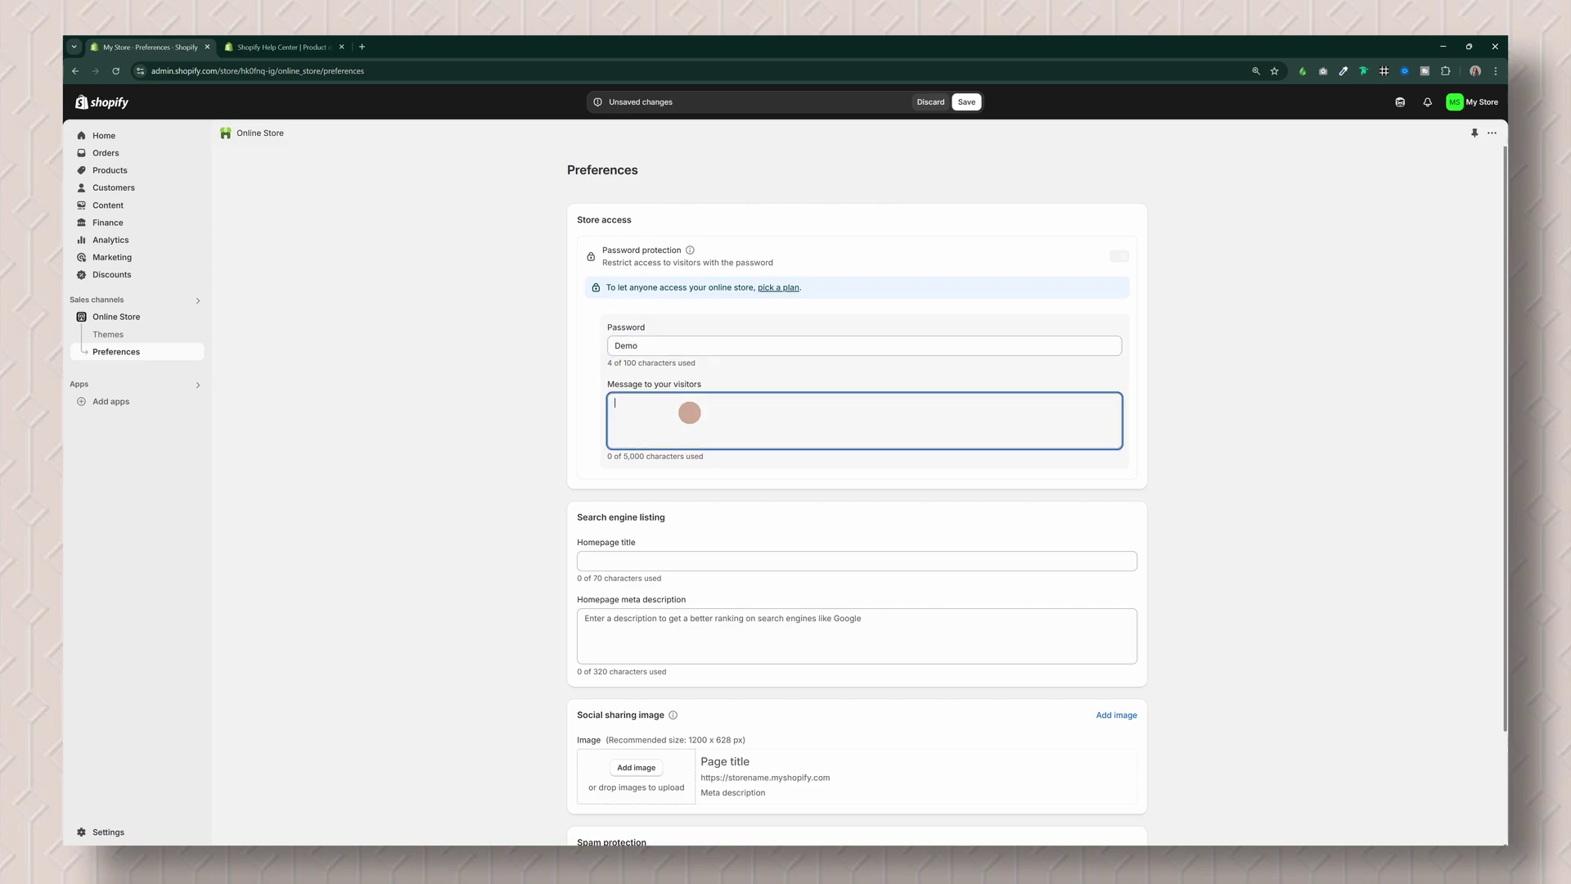
text(wleo)
key(BackSpace)
key(BackSpace)
text(elcome to this demo!)
click(663, 618)
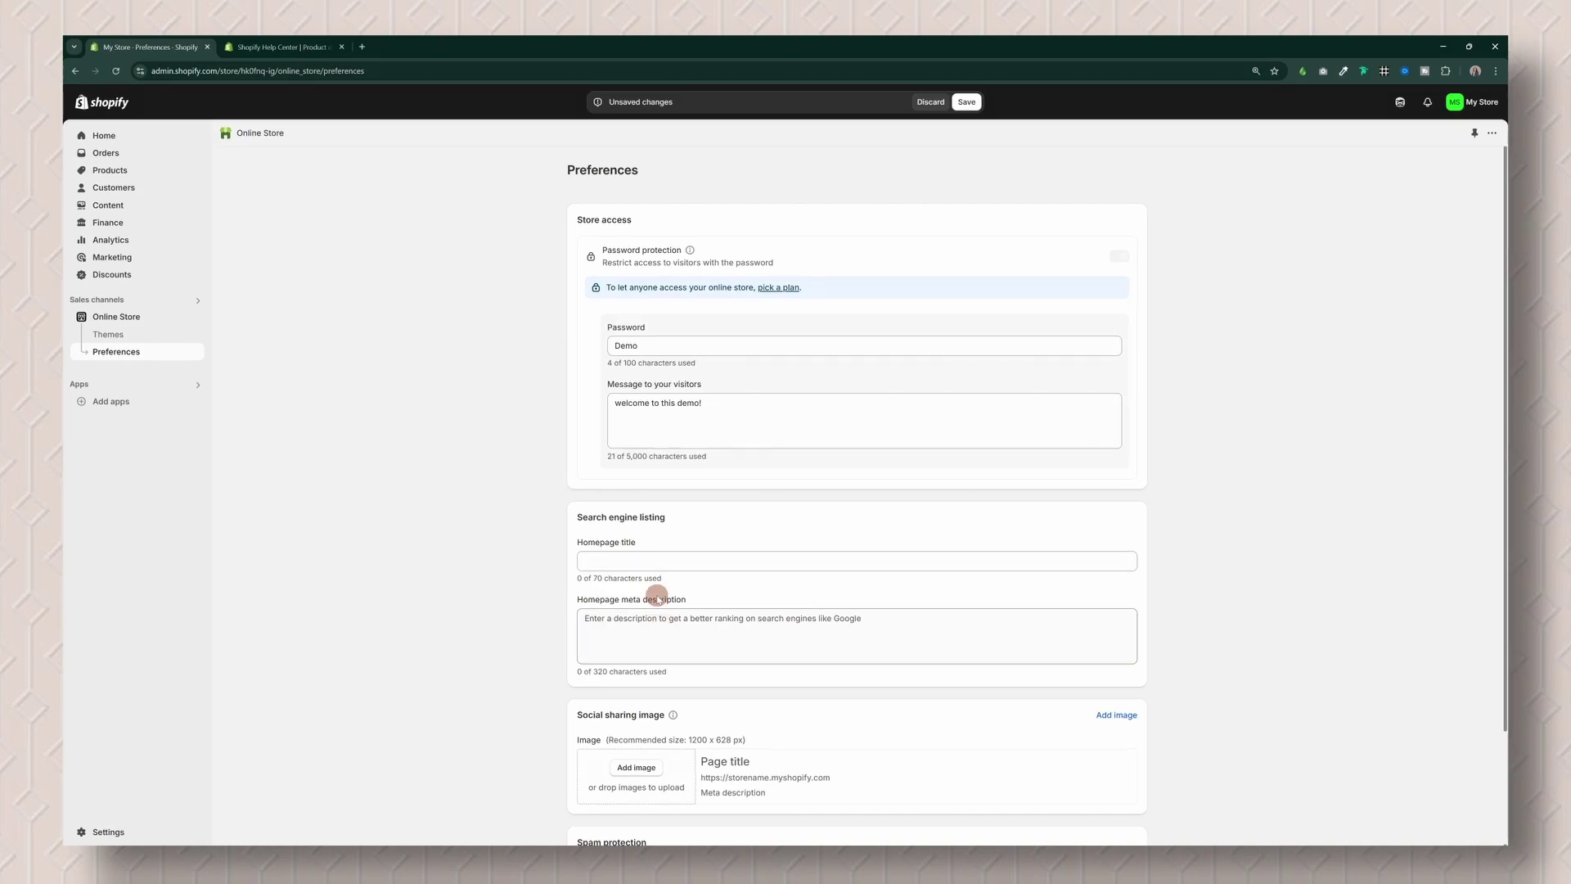
Step: Add the hat logo as the social sharing image, toggle spam protection, and save preferences
scroll(660, 618, down, 2)
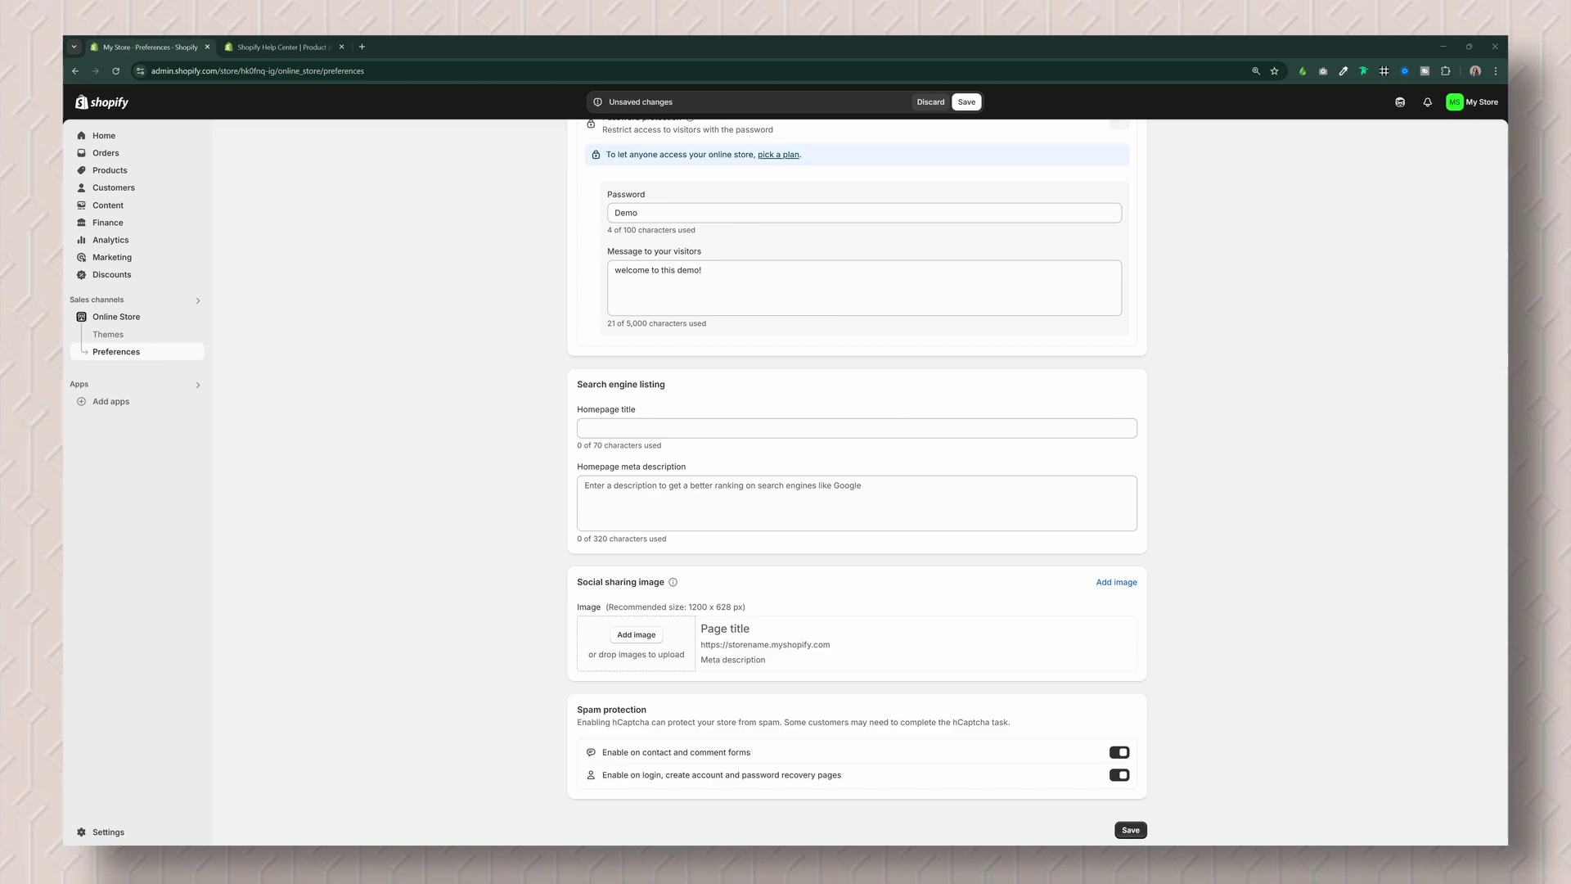
drag(1499, 749, 627, 658)
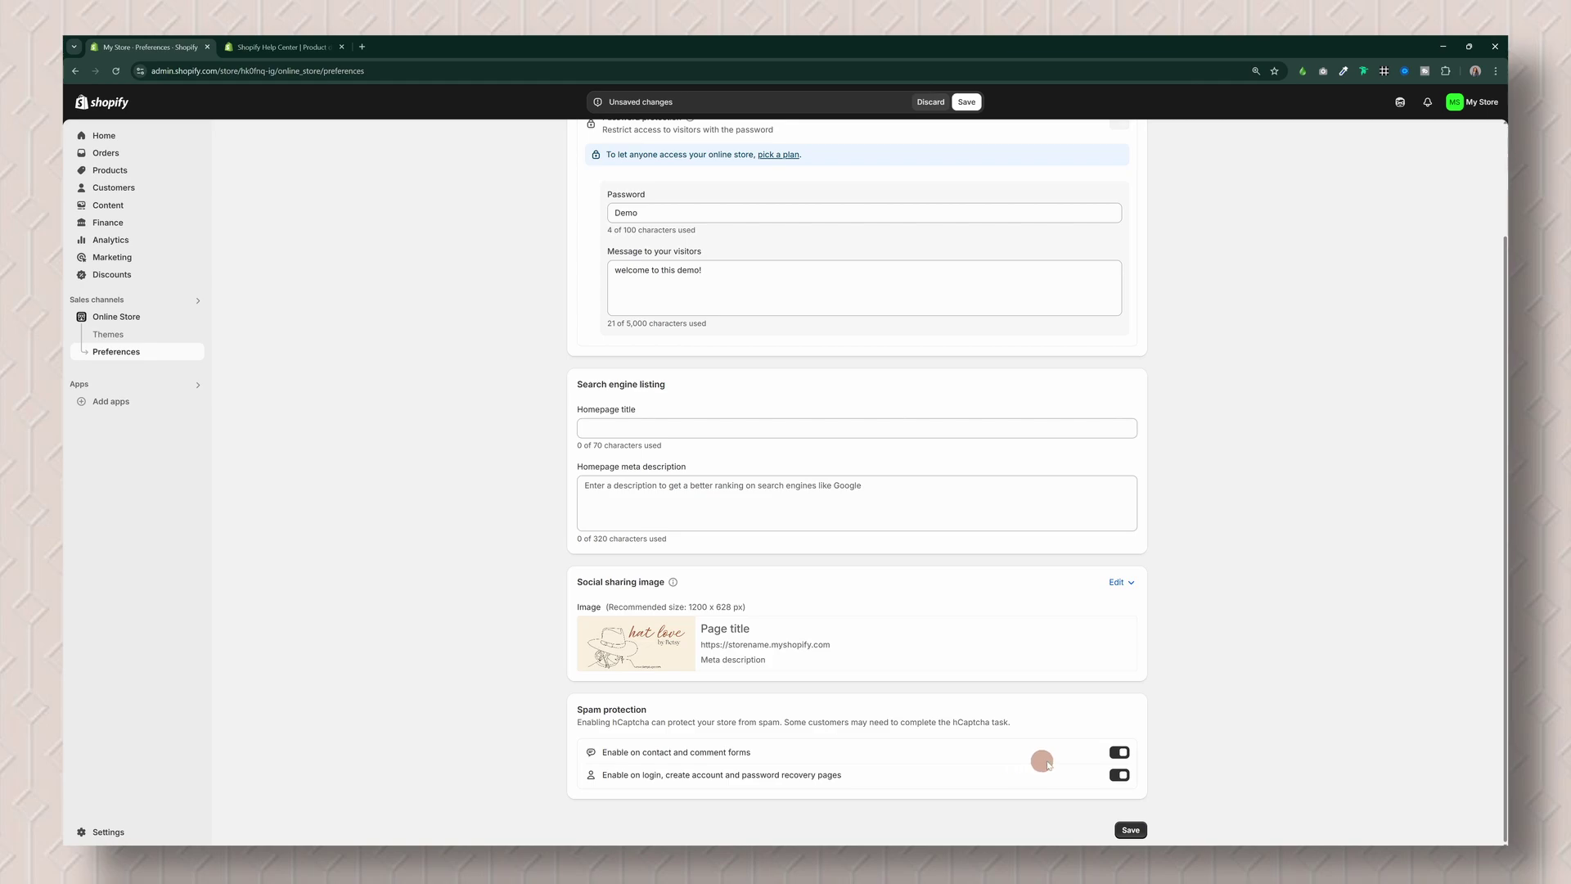
click(1118, 754)
click(1131, 830)
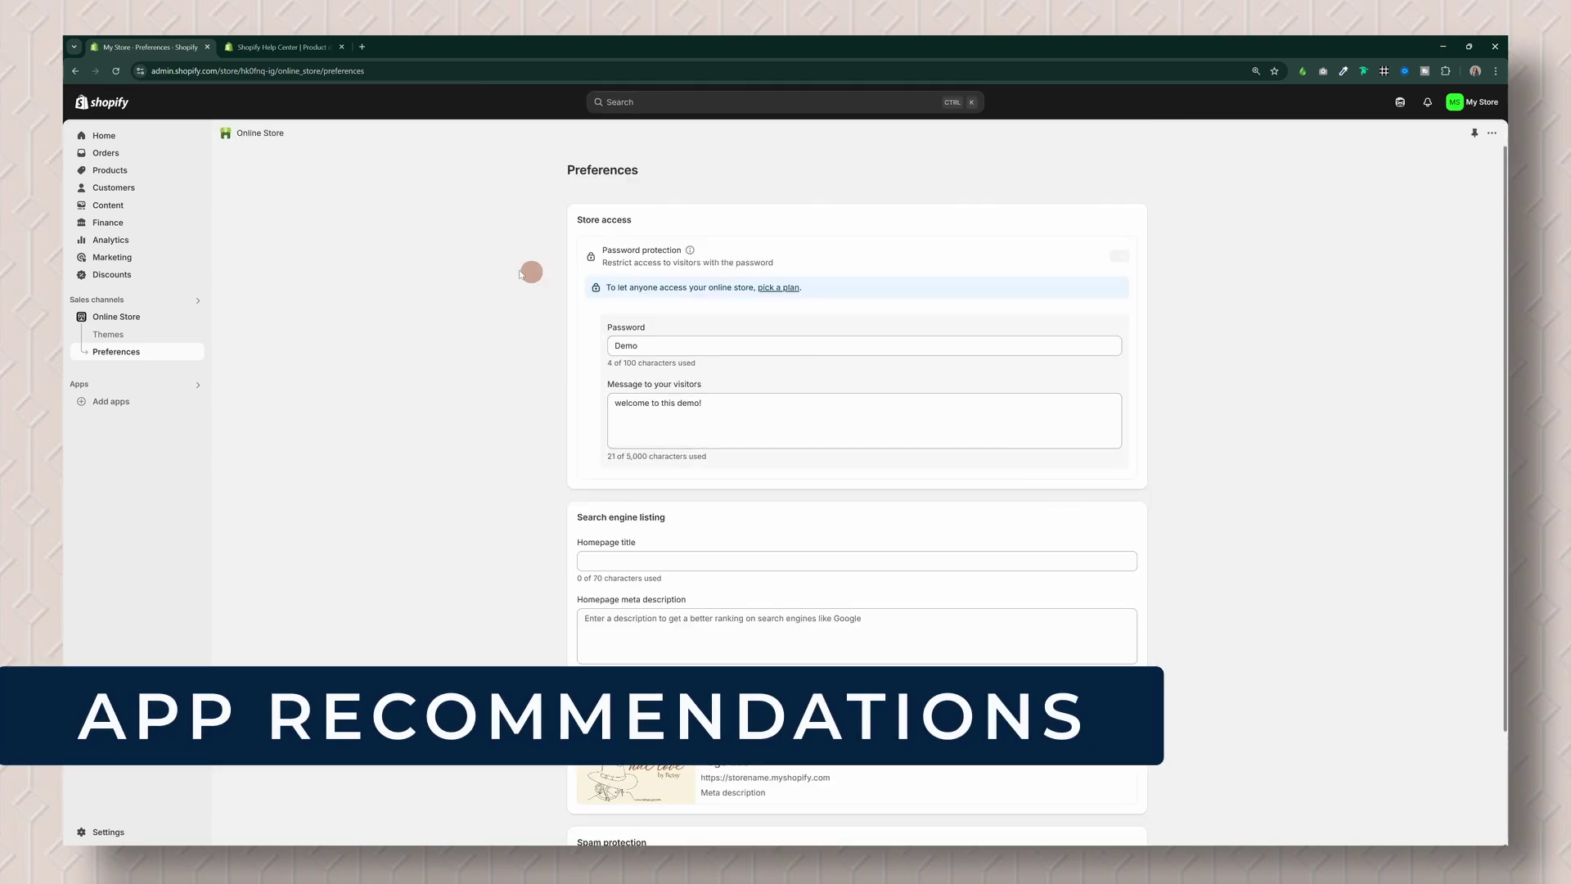
Step: Bring up the Add apps recommendations and open the full Shopify App Store in a new tab
click(115, 404)
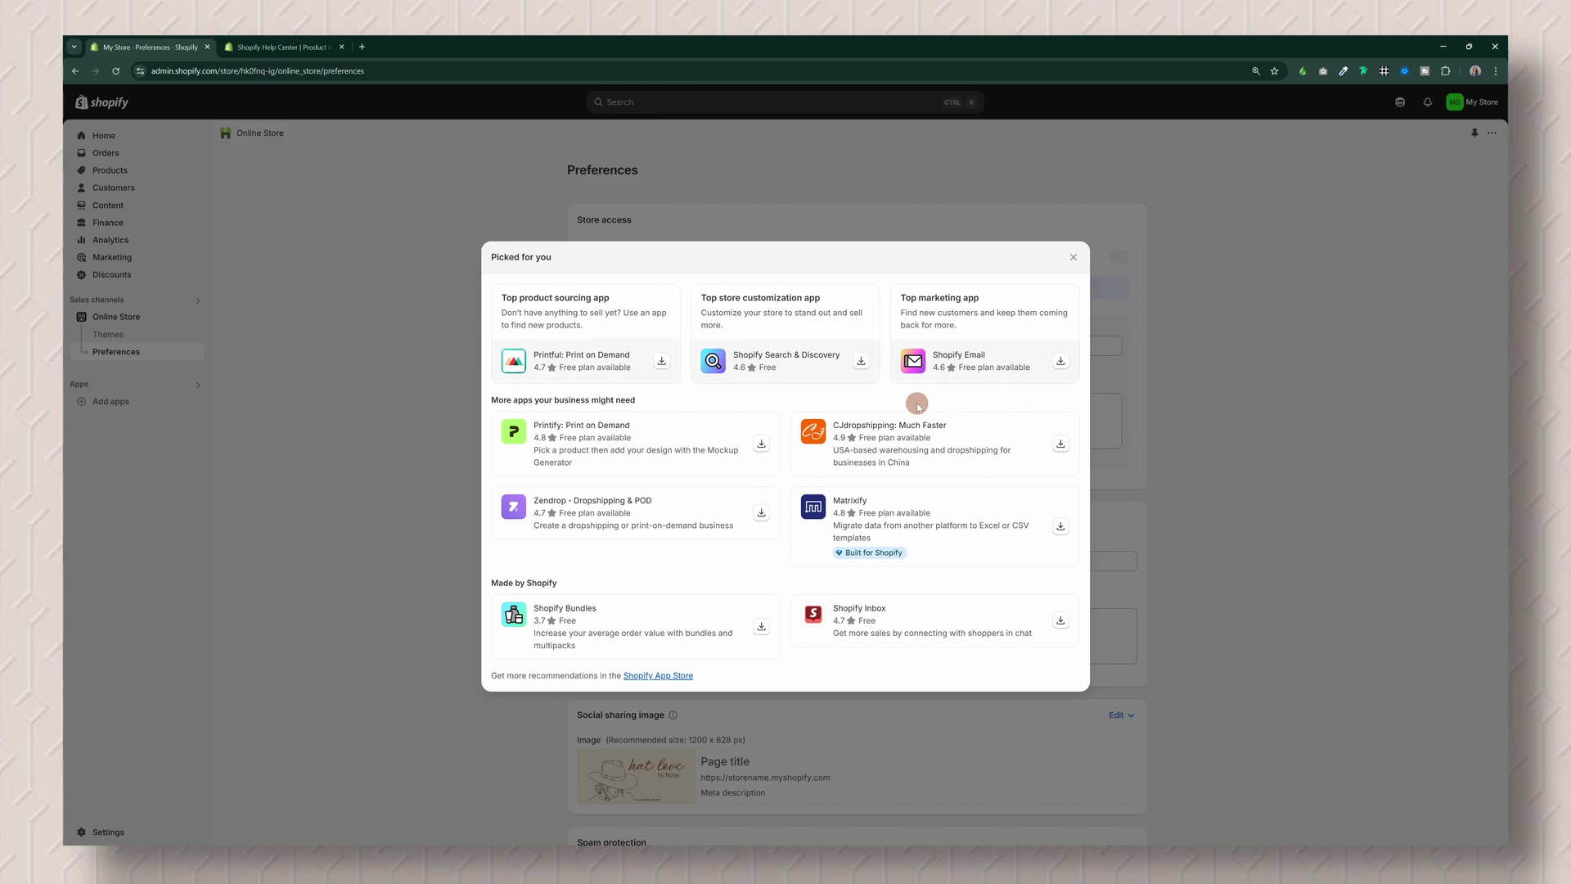
click(669, 677)
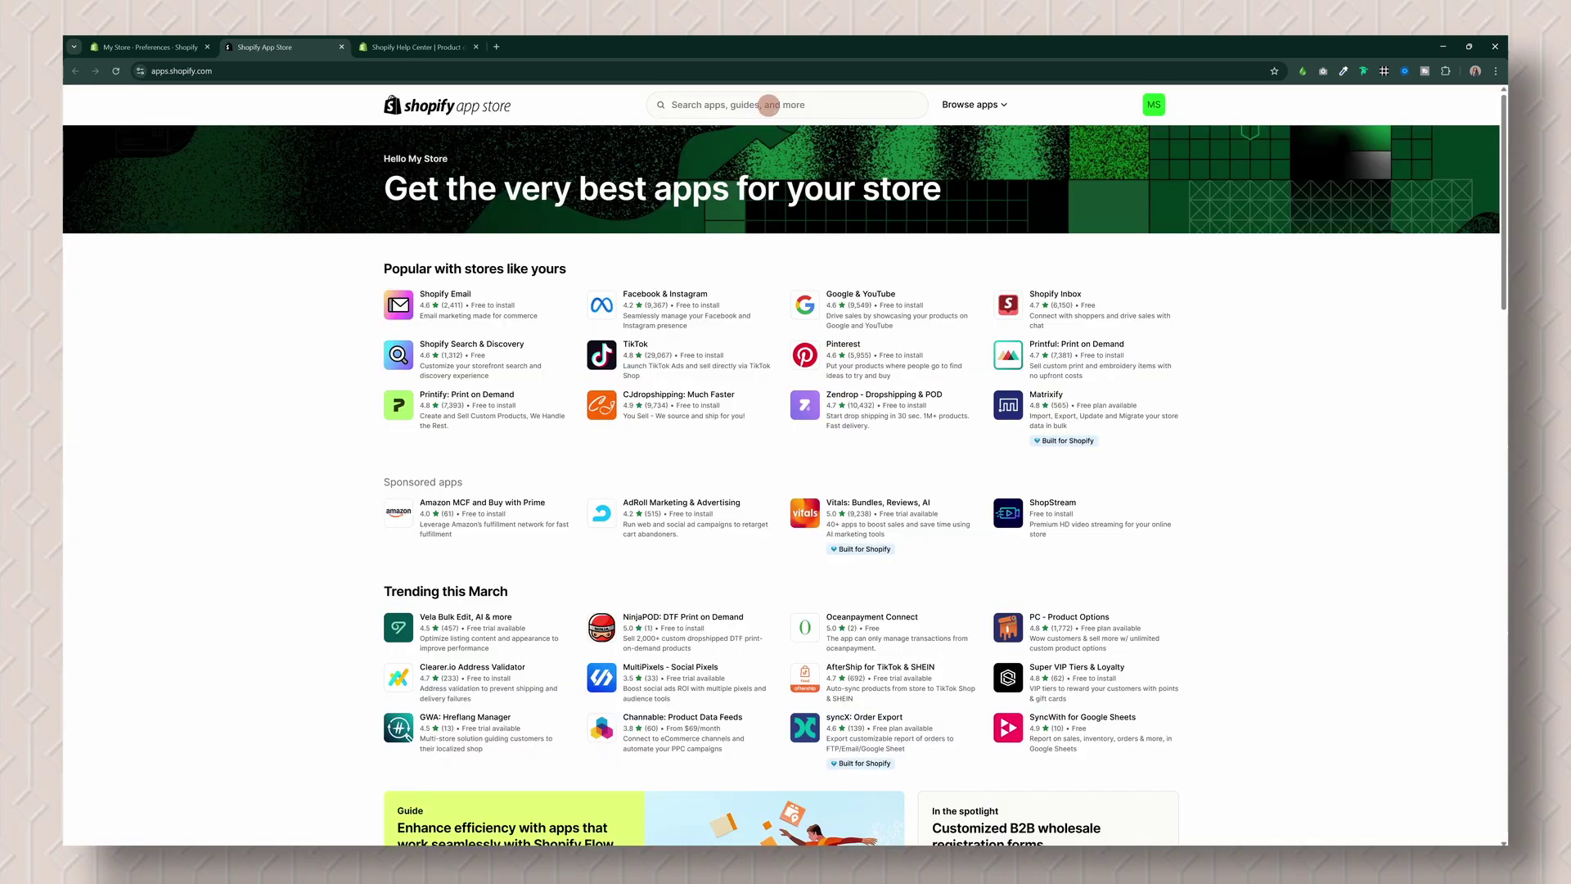
Step: Search the App Store for 'reviews'
click(768, 106)
text(reviews)
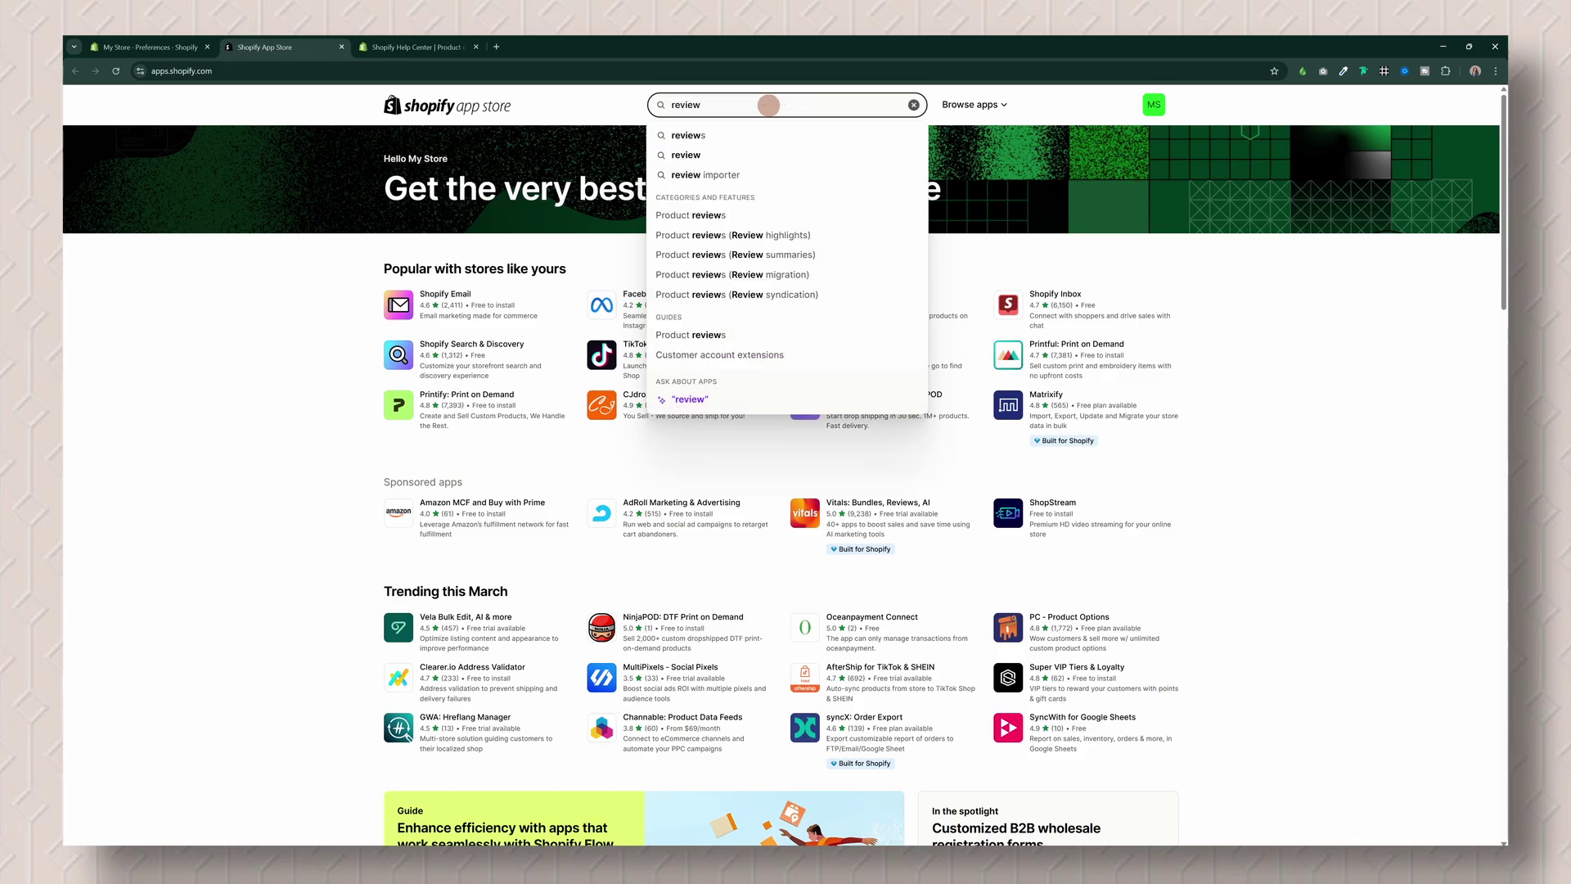
key(Return)
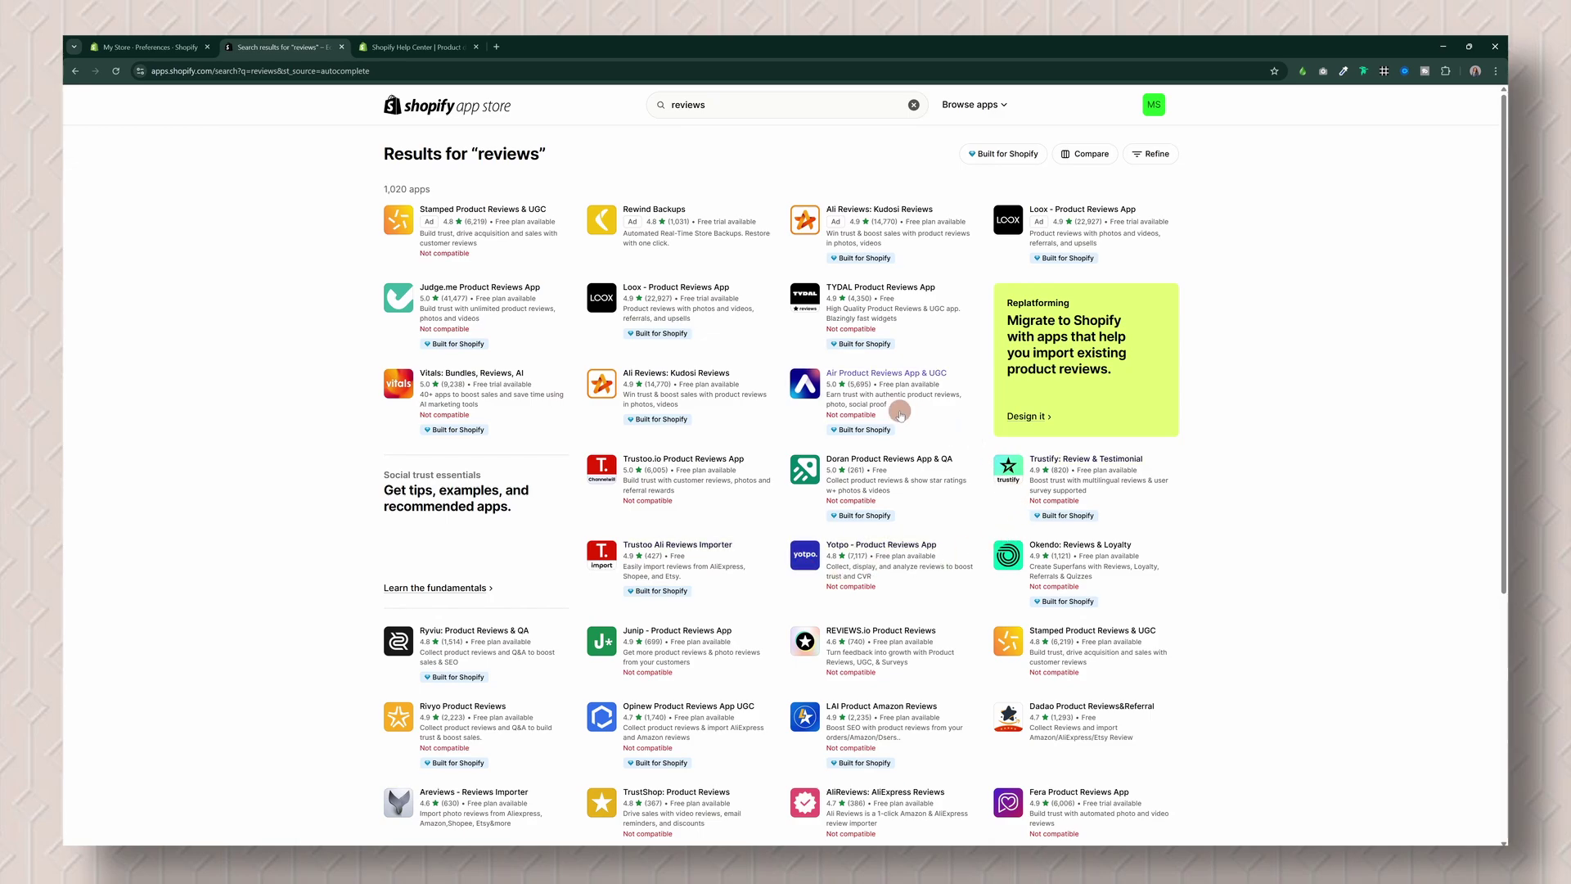
Step: Replace the search with 'linkpop' and open the Linkpop app's page
click(744, 112)
double_click(753, 104)
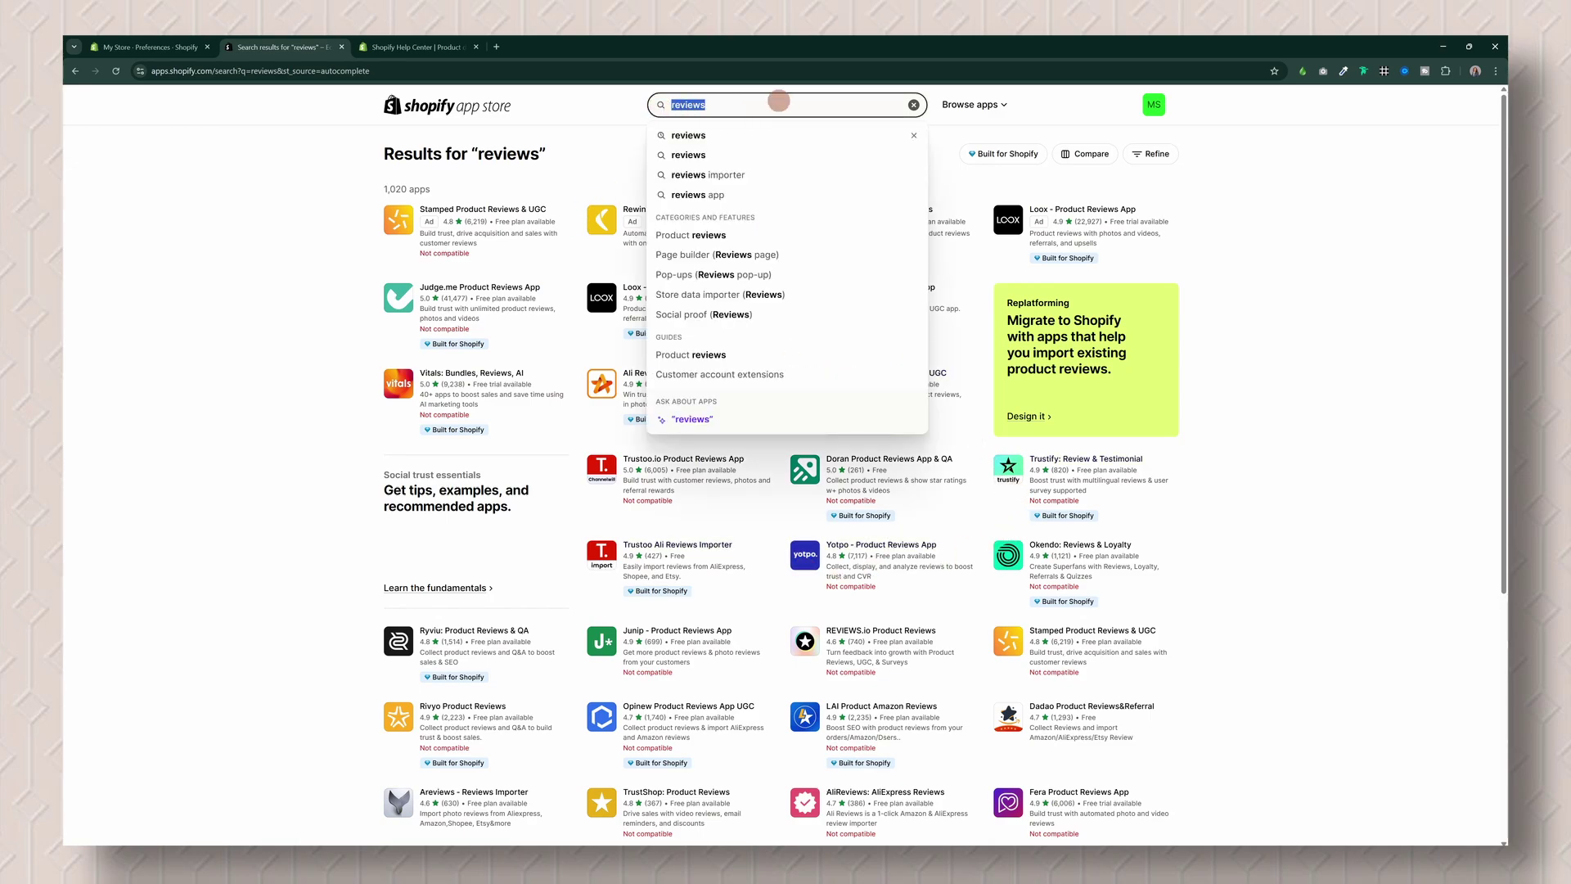
text(linkp)
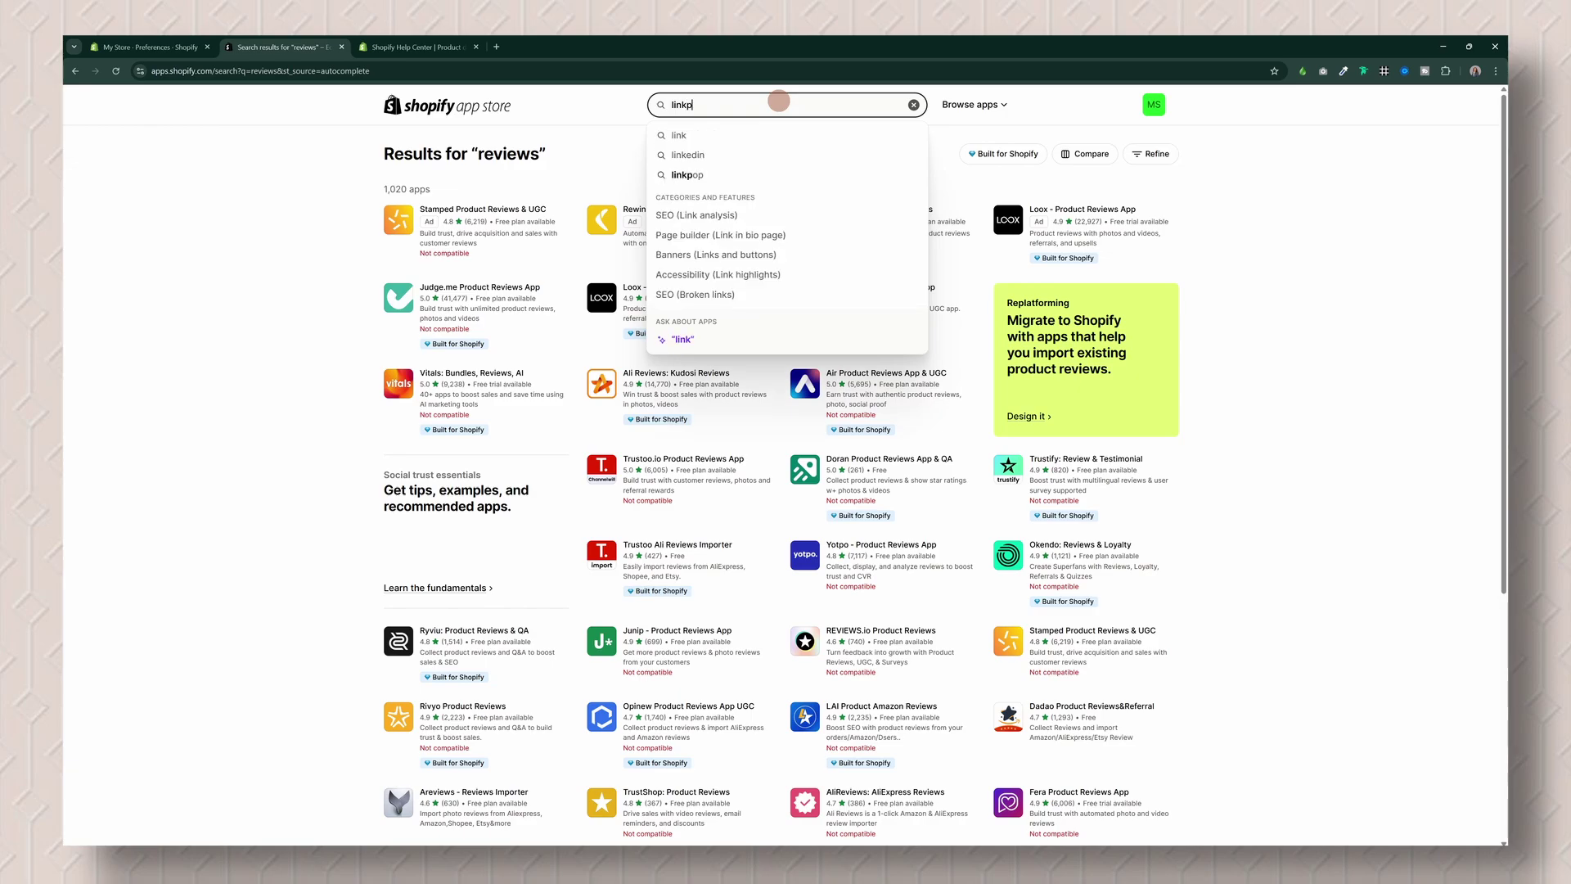
text(op)
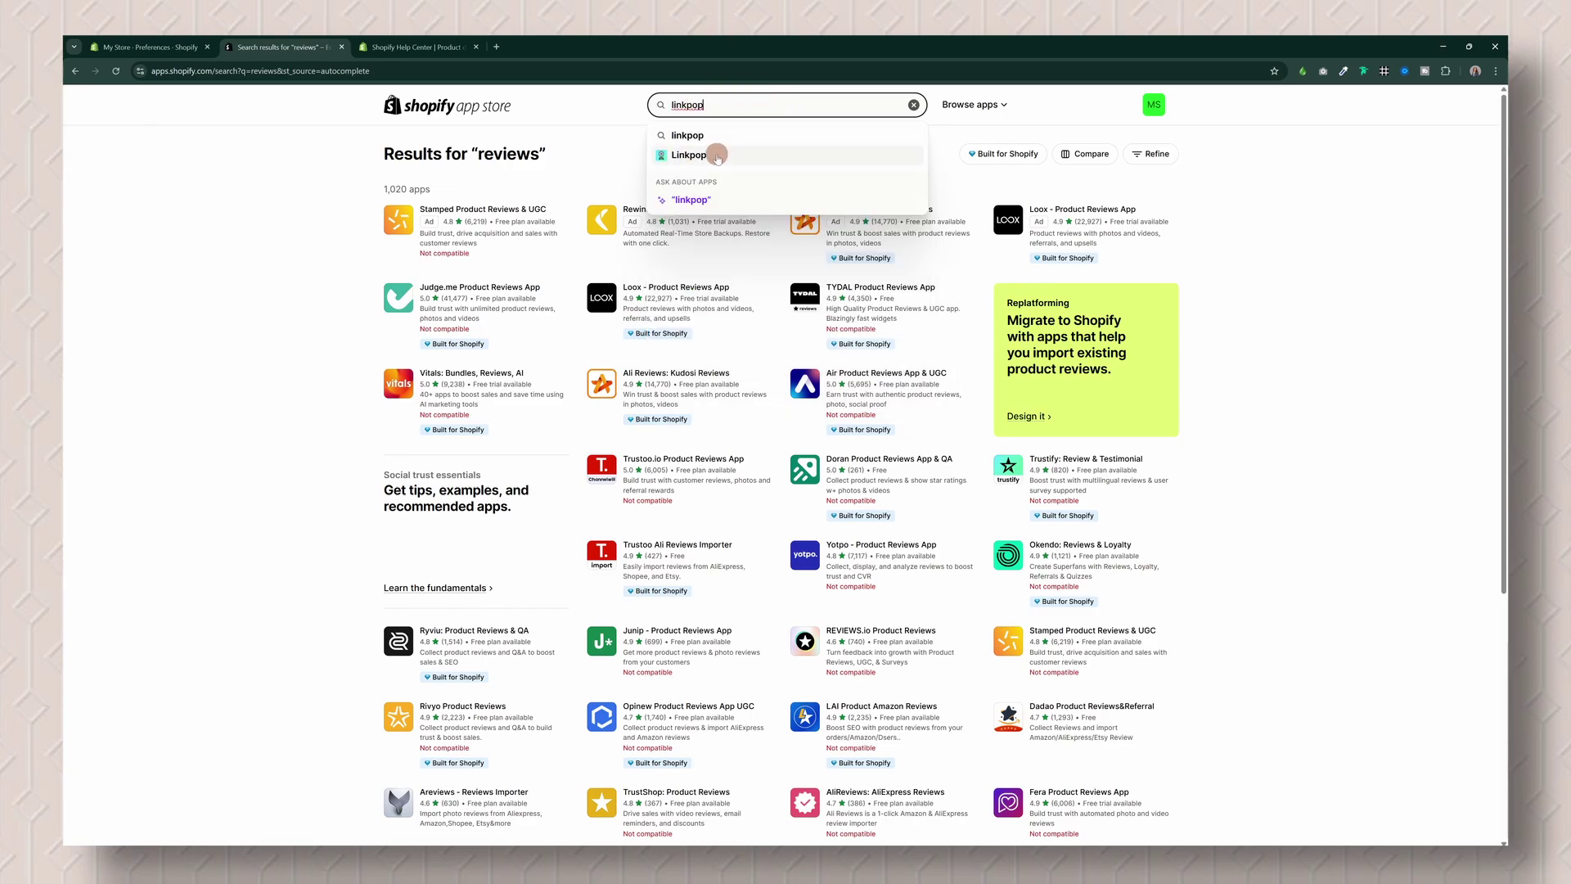
click(708, 155)
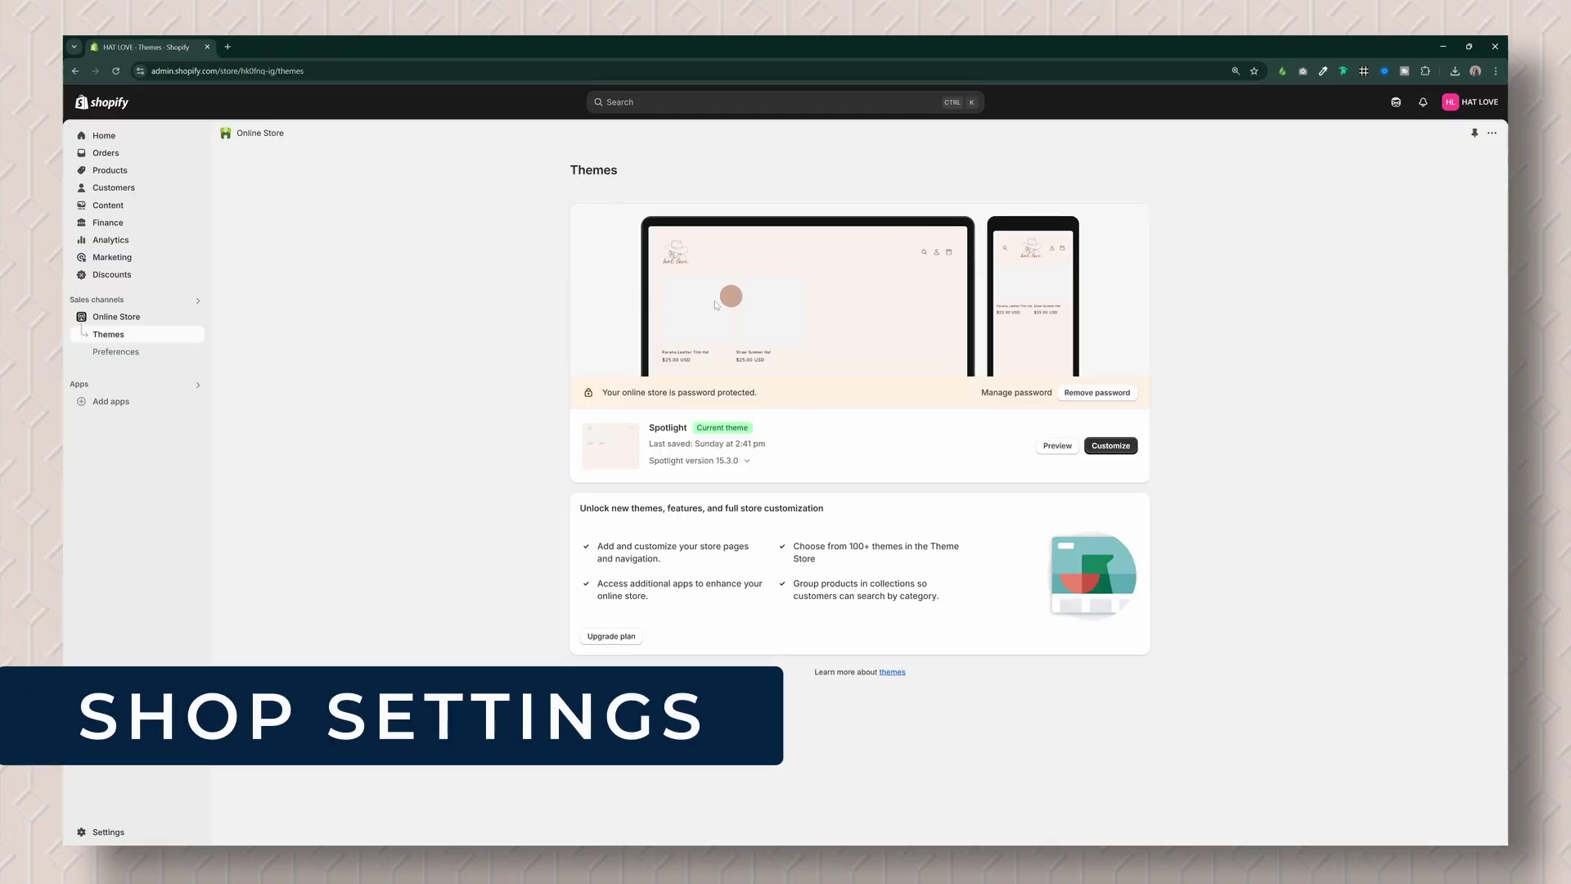
Step: Go to Settings > Checkout
click(109, 832)
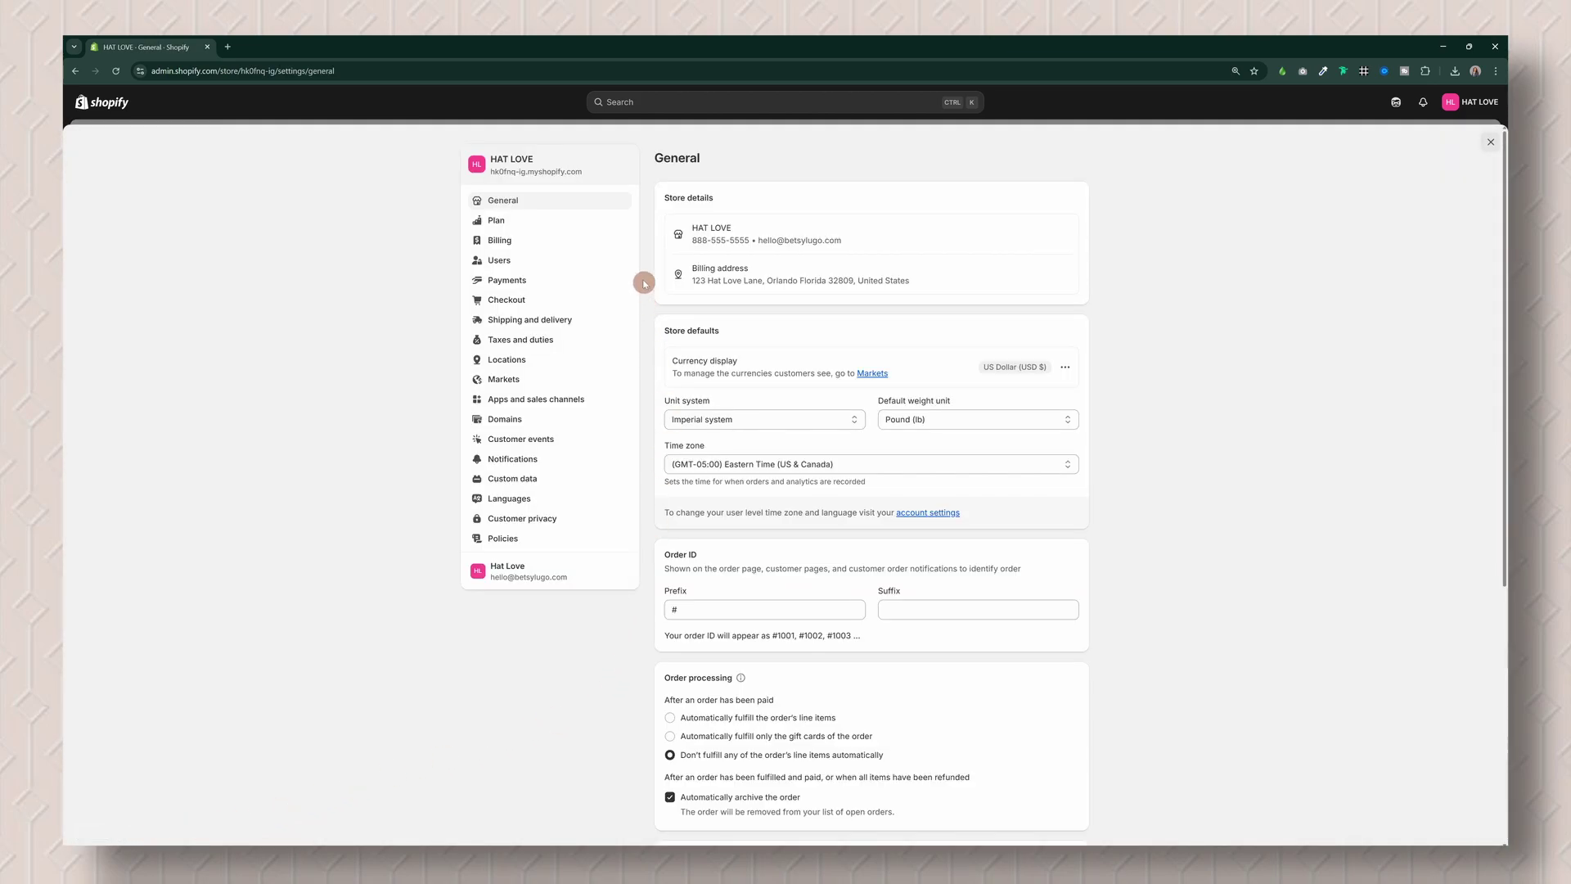
click(526, 302)
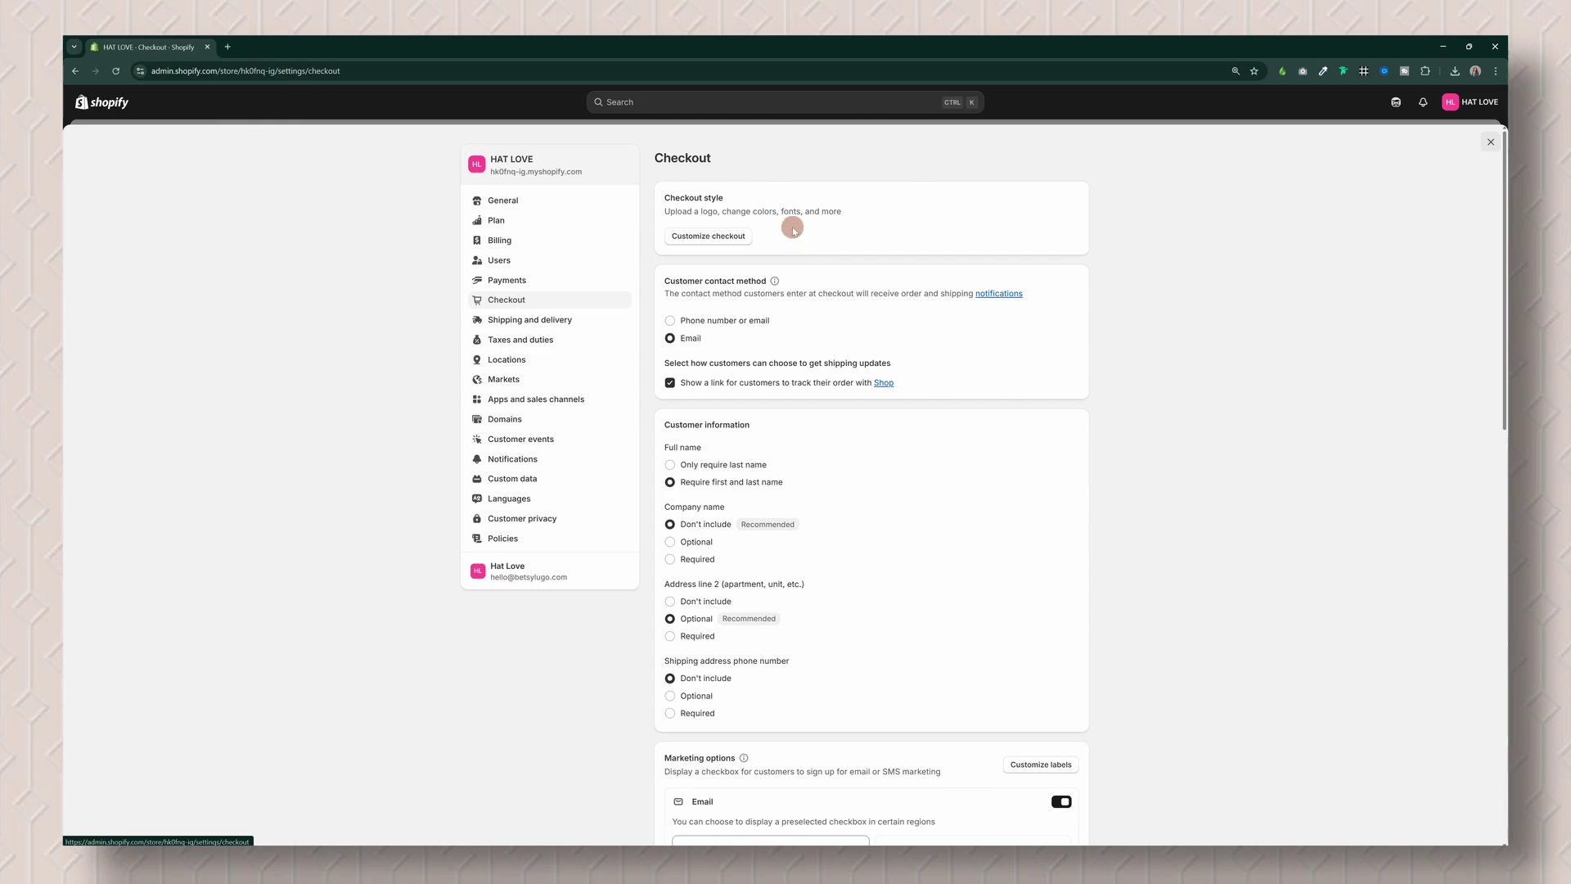
Step: Open Customize checkout, scroll through its theme settings and HAT LOVE preview, then exit the editor
click(724, 238)
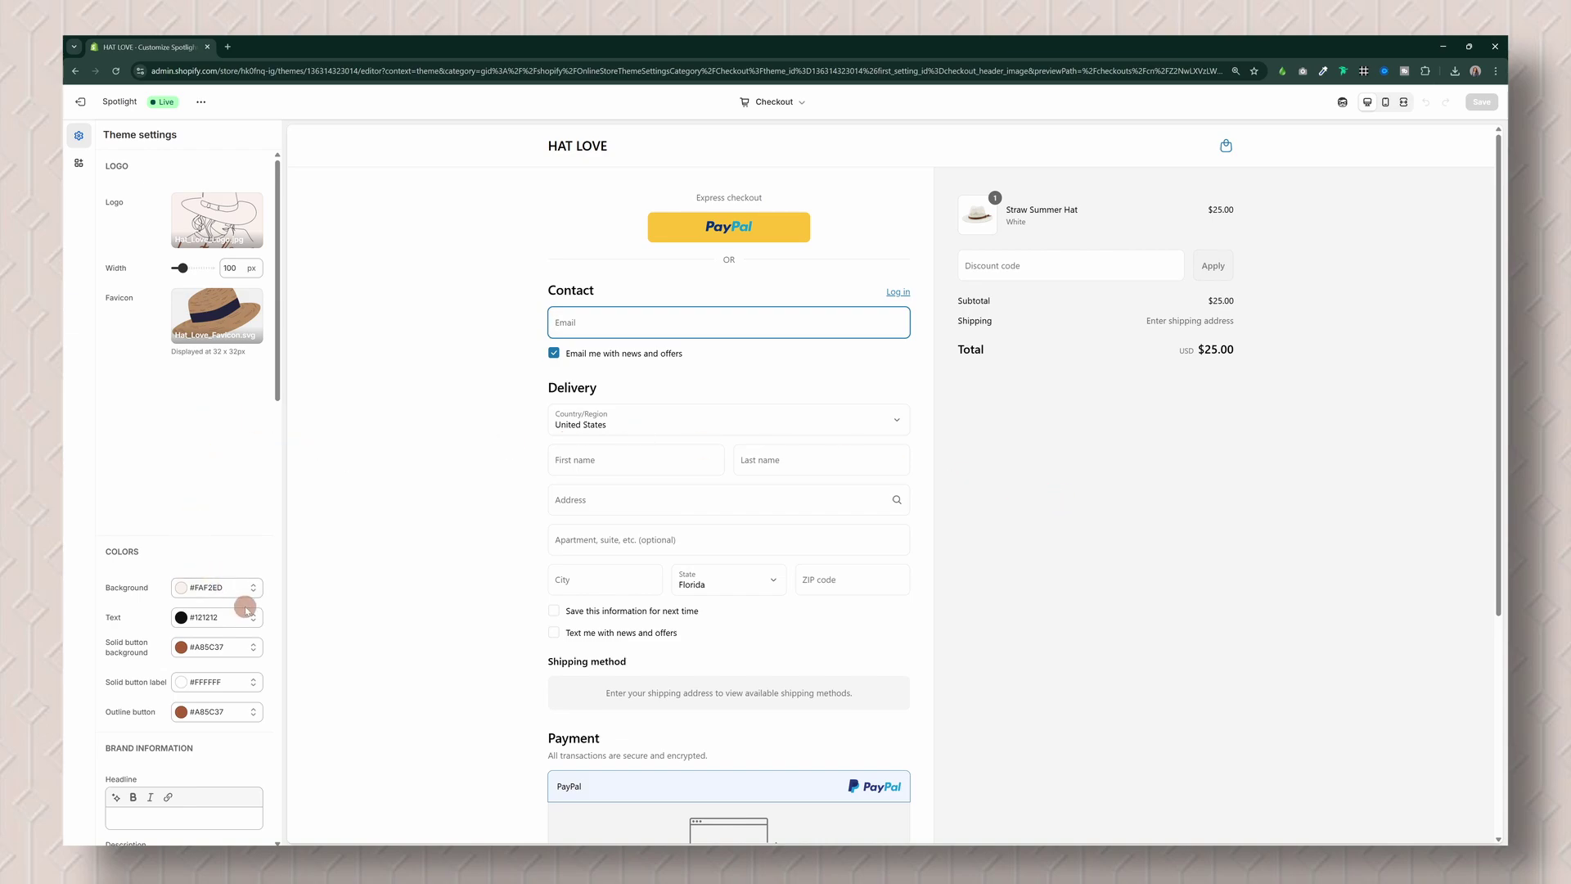
scroll(246, 607, down, 1)
scroll(198, 396, down, 5)
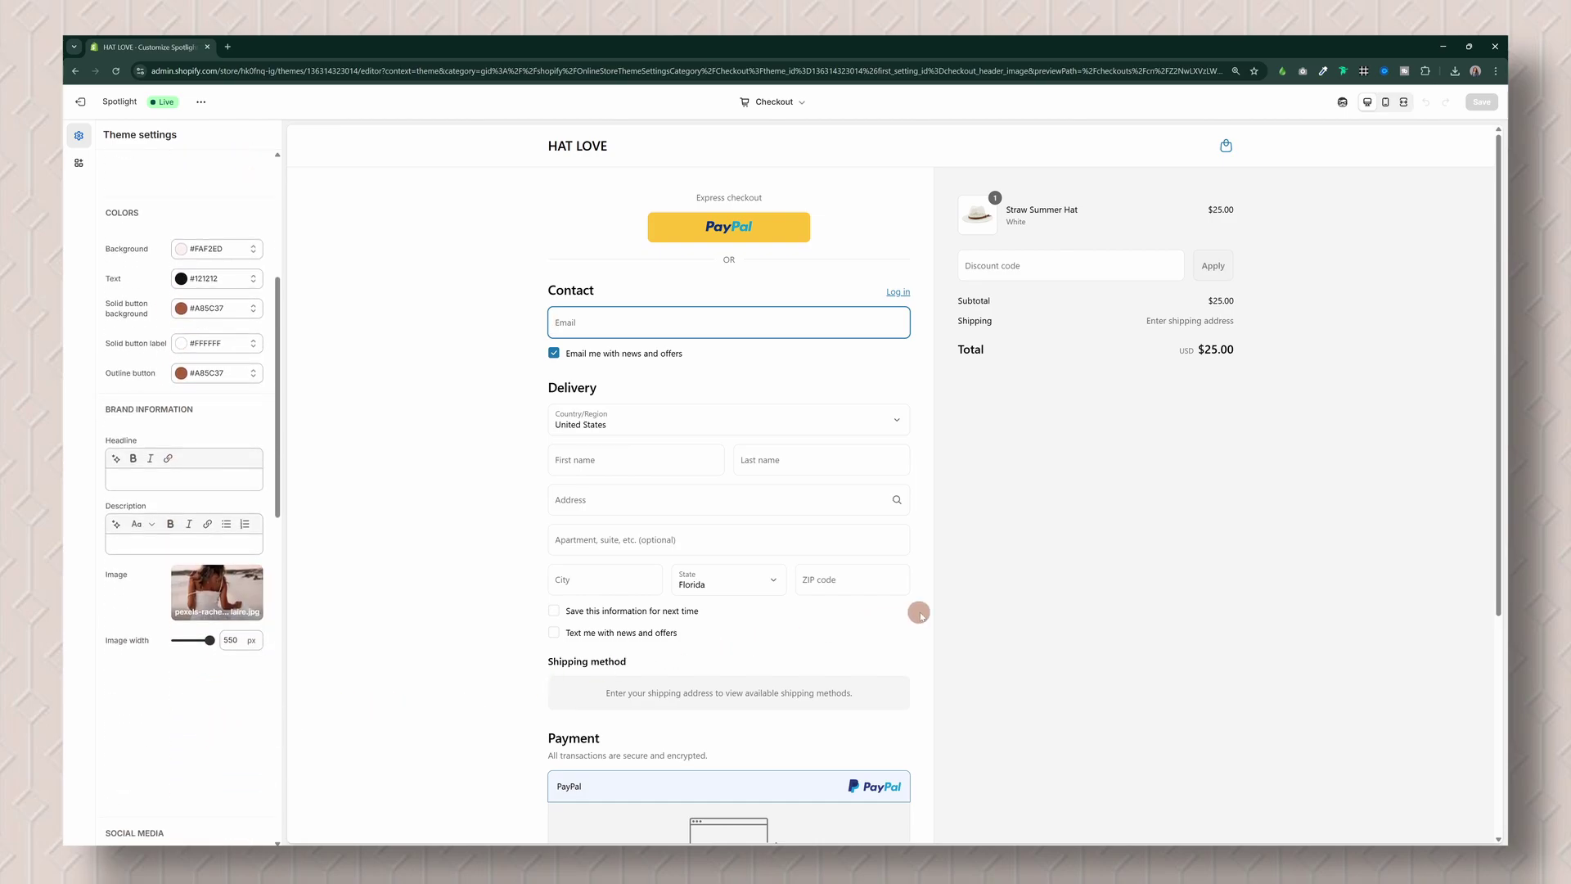
scroll(689, 677, down, 3)
scroll(690, 677, down, 3)
scroll(207, 775, down, 4)
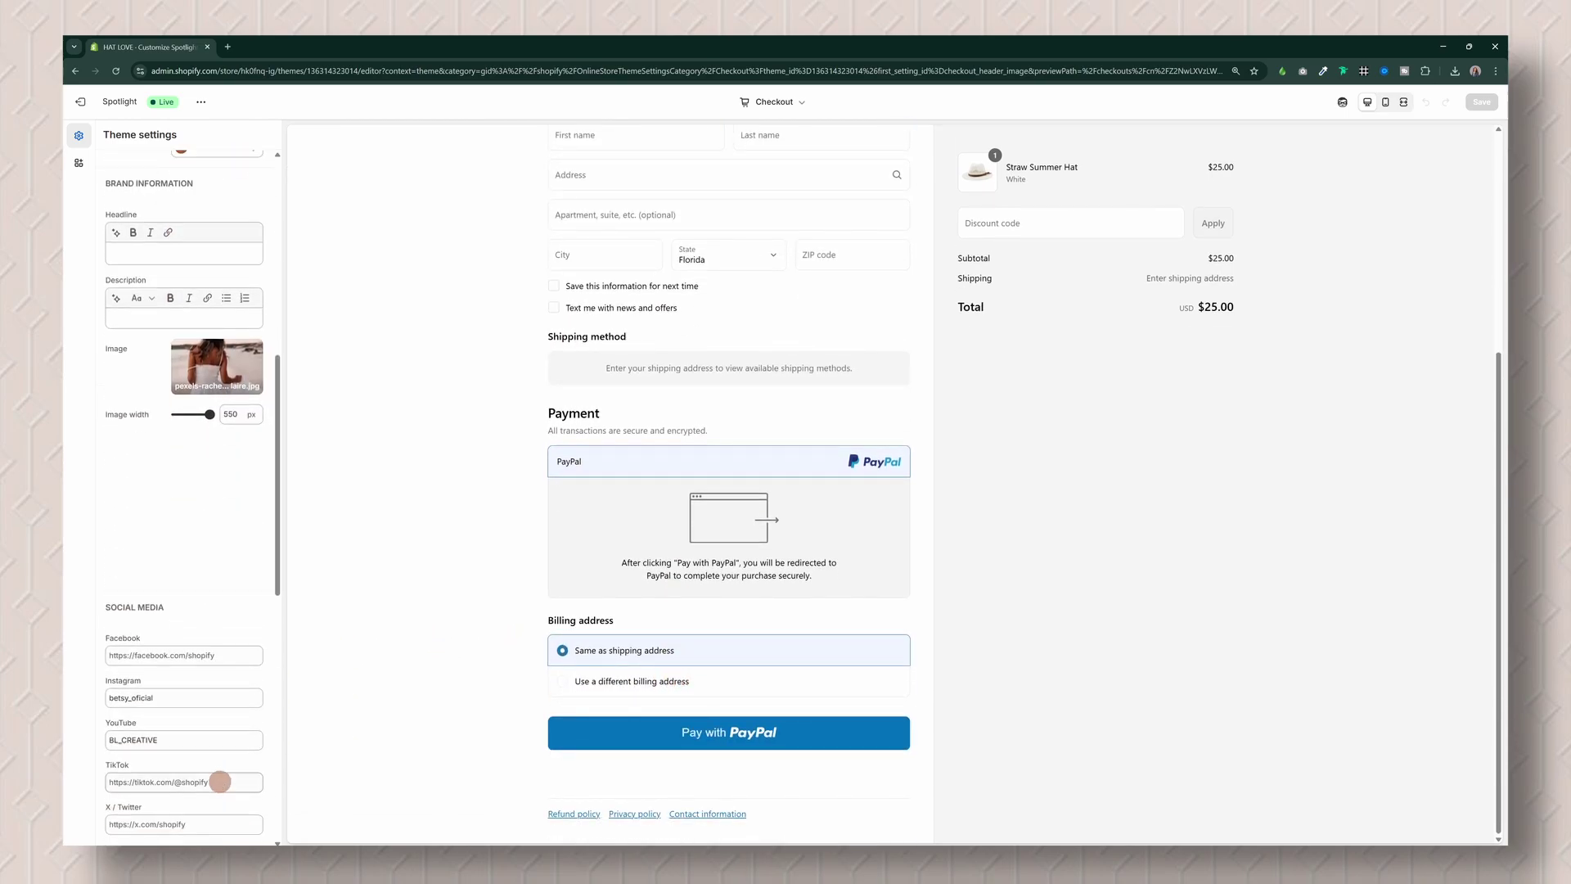
scroll(231, 692, down, 3)
scroll(232, 692, down, 3)
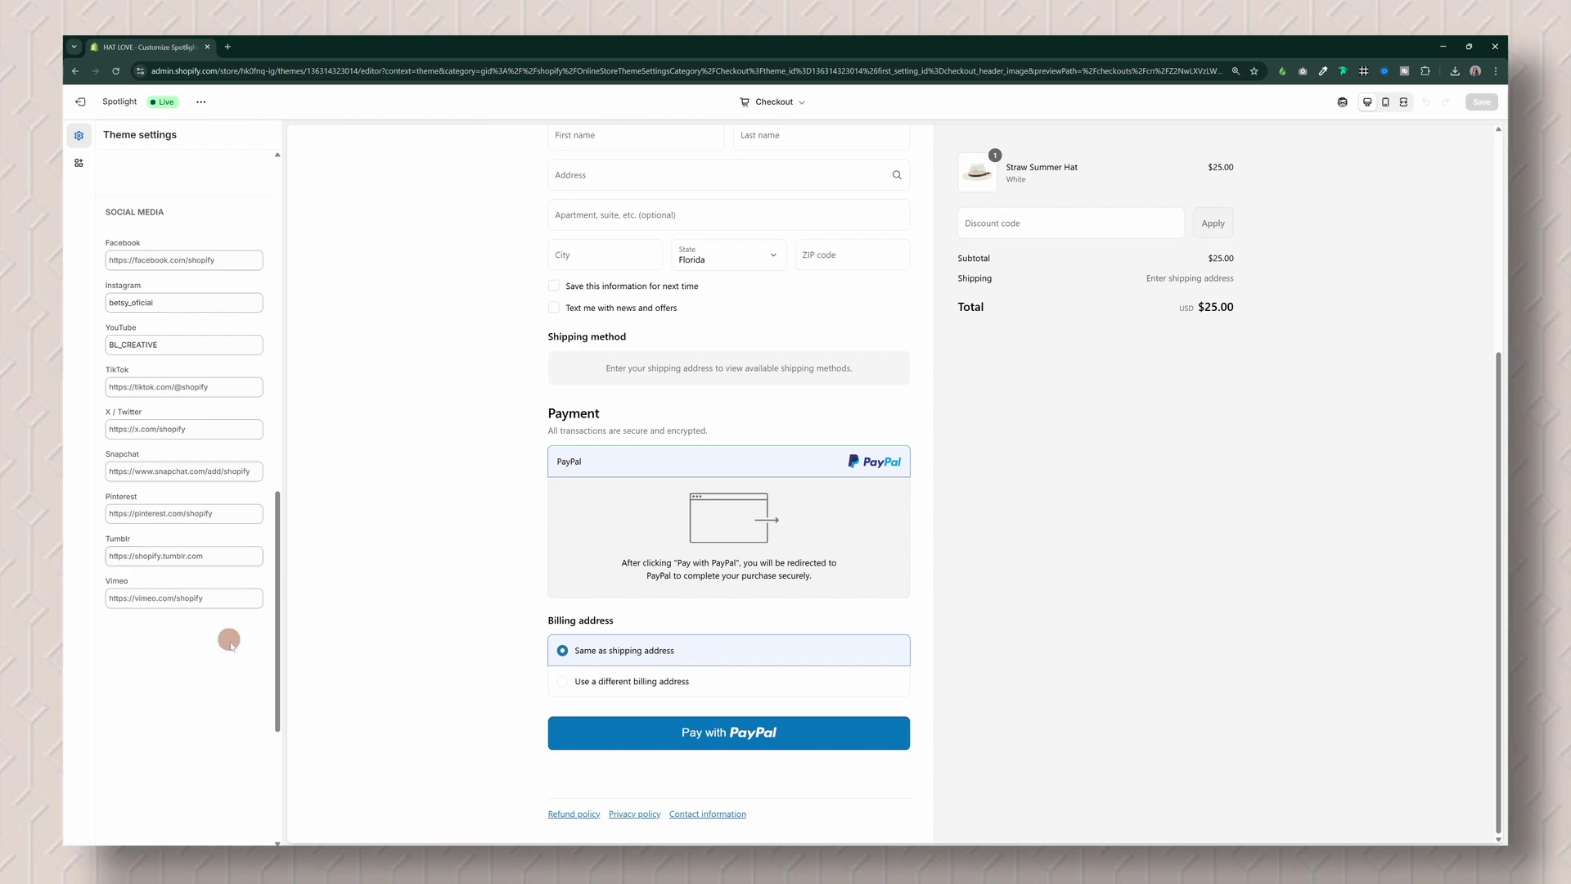
scroll(978, 671, up, 4)
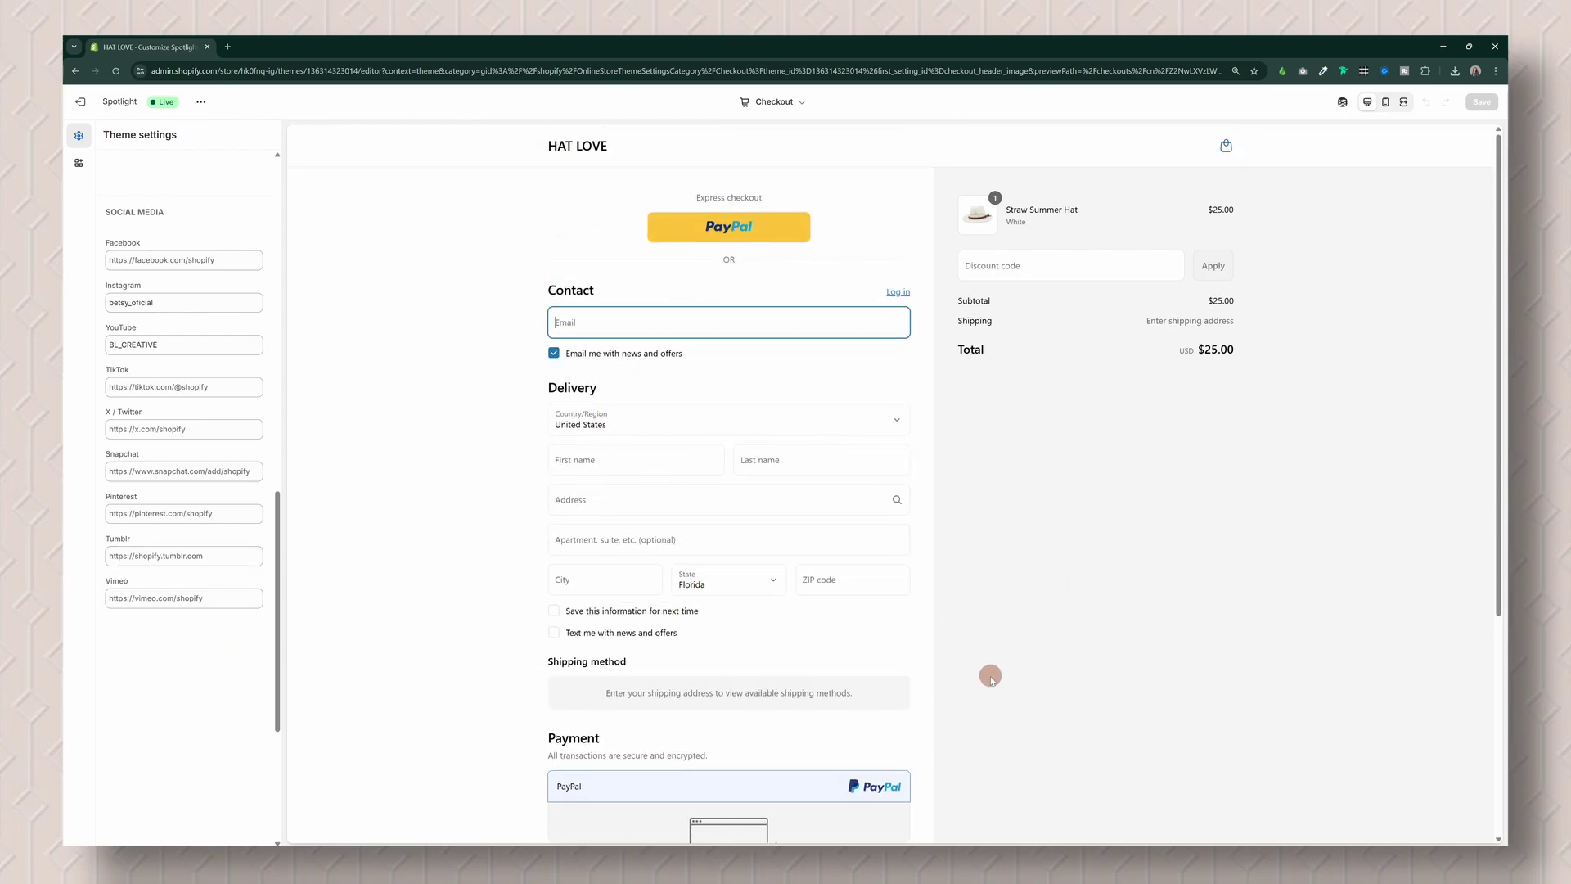
click(81, 101)
Step: Reopen Checkout settings and review customer contact, marketing, tipping and abandoned-checkout email sections
click(115, 830)
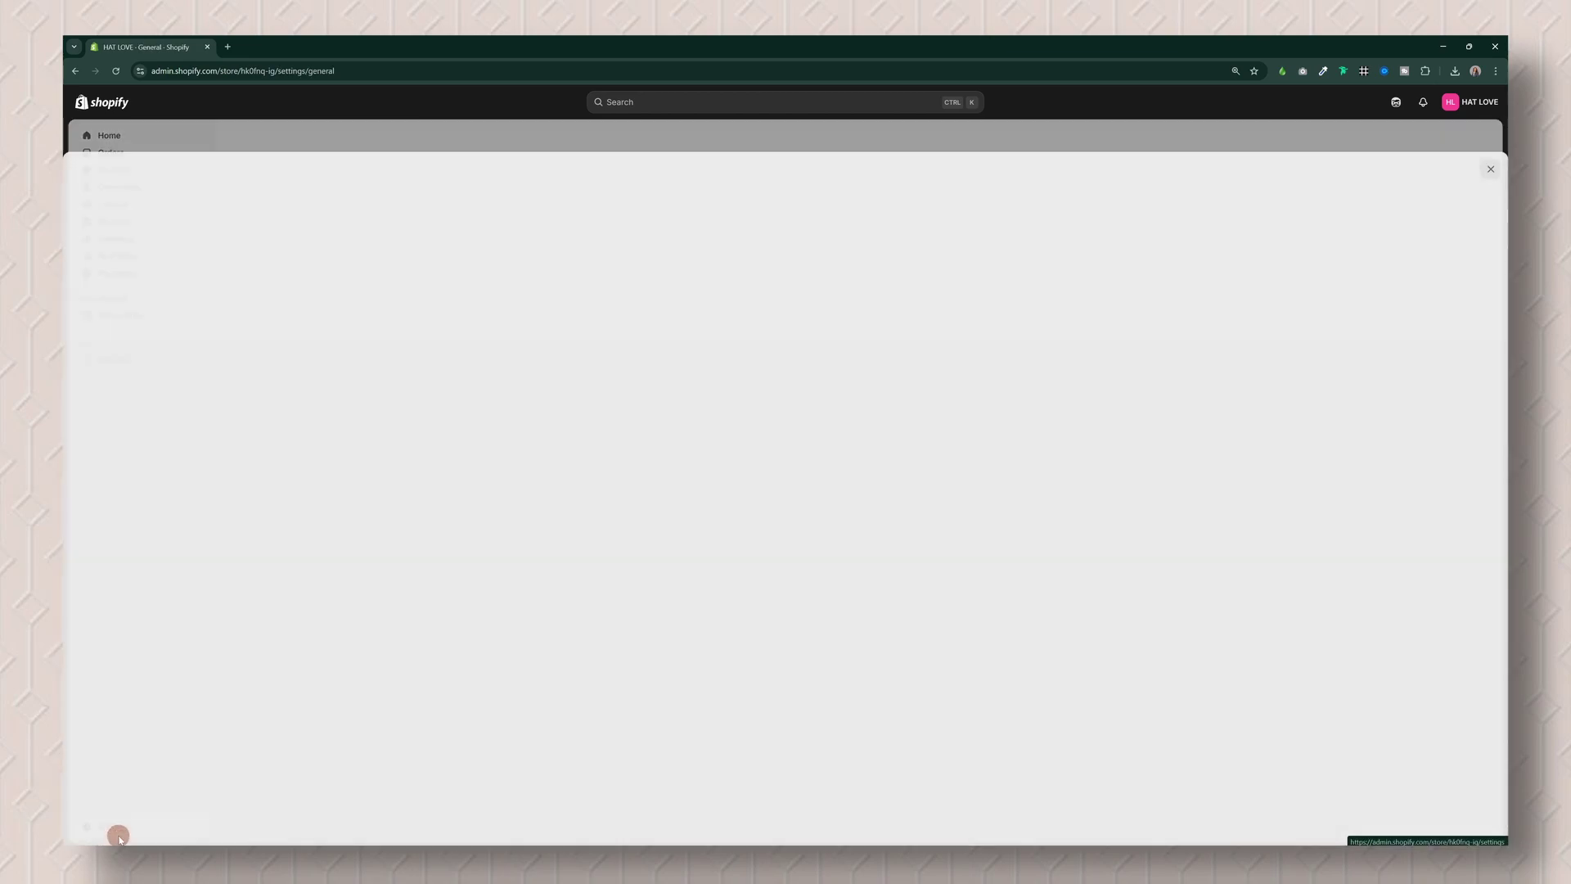
click(579, 299)
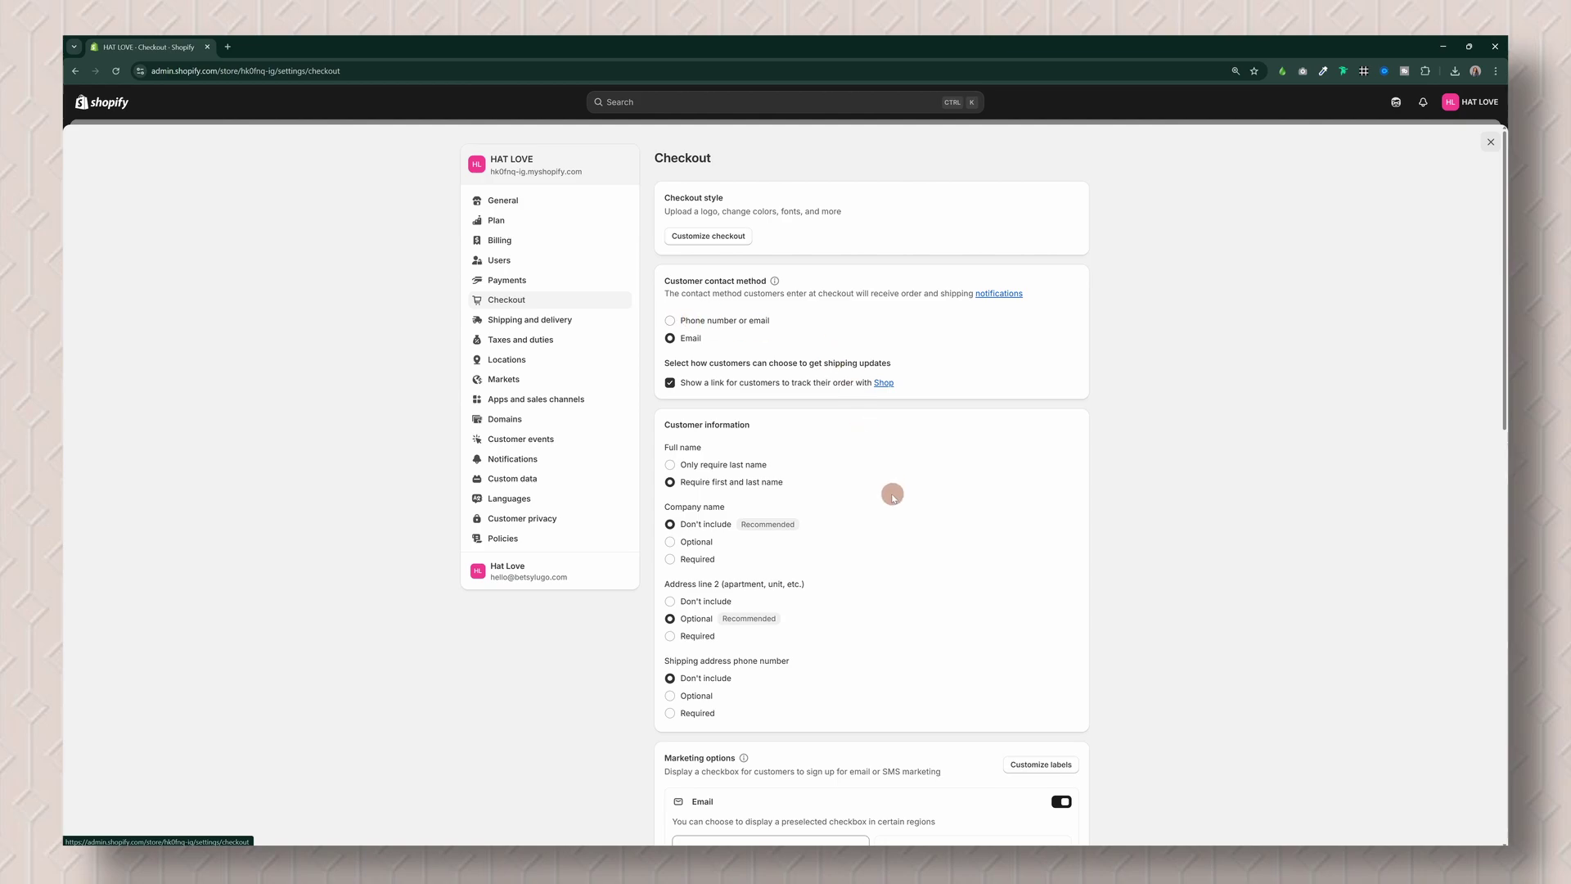
scroll(888, 491, down, 2)
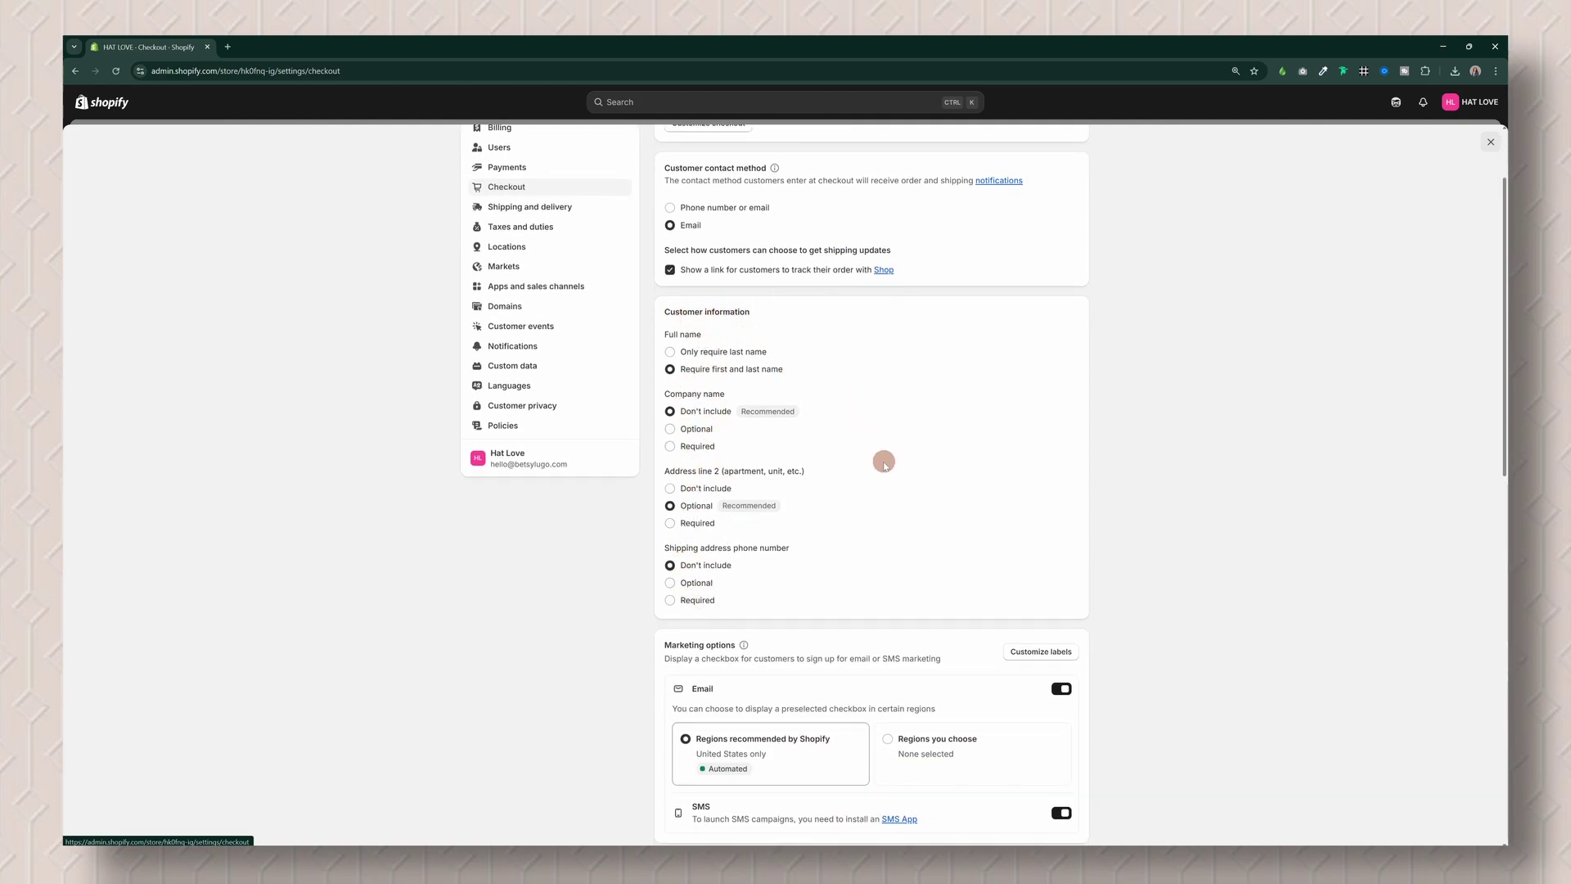
scroll(872, 465, down, 1)
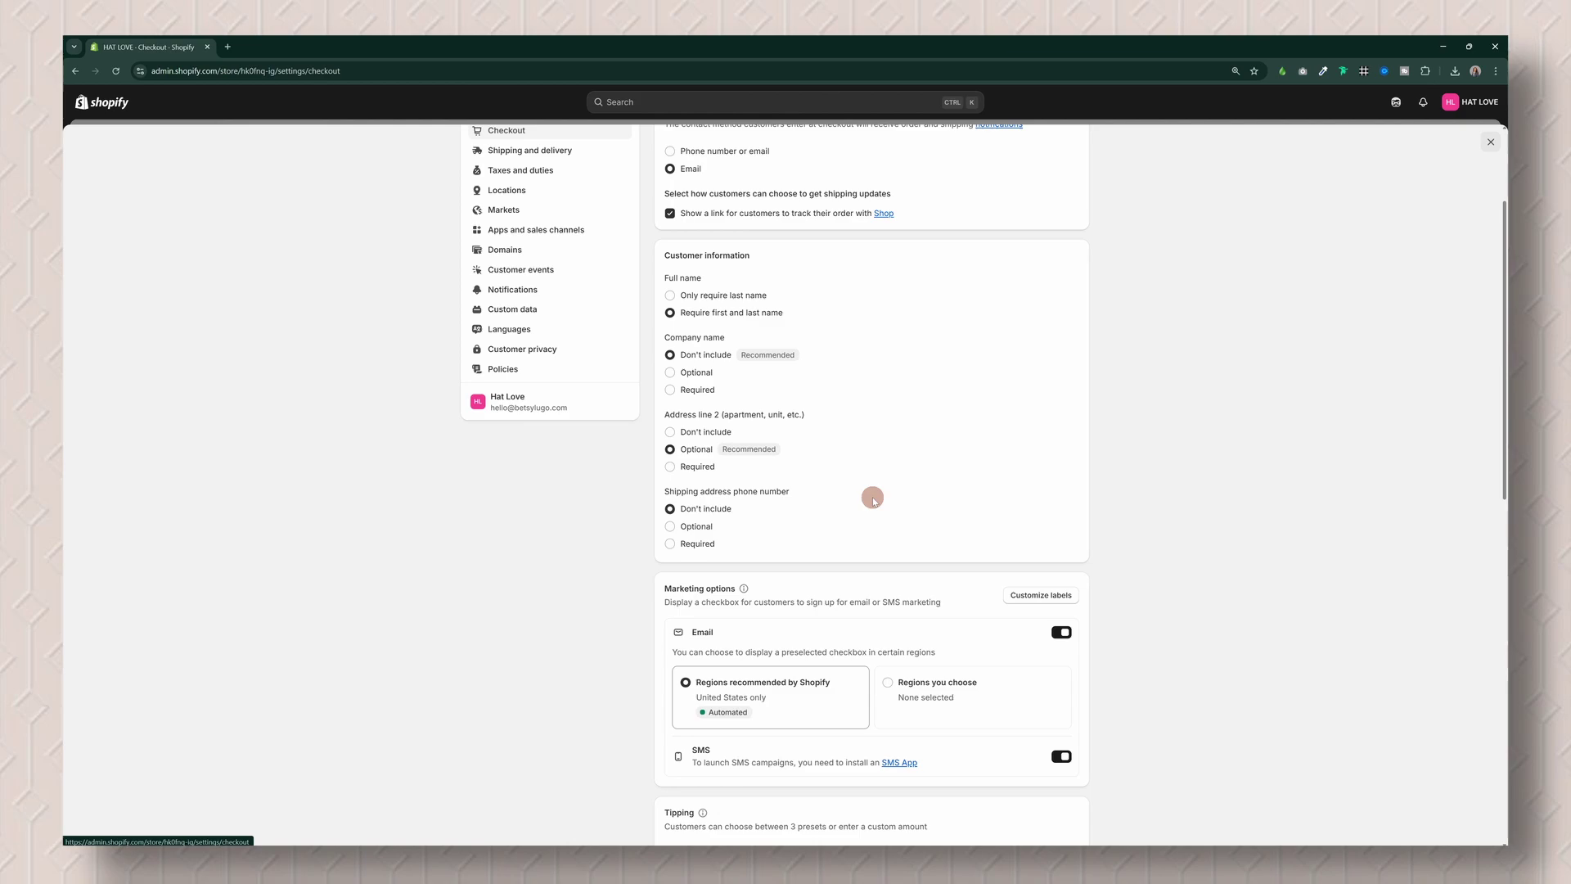
scroll(936, 542, down, 2)
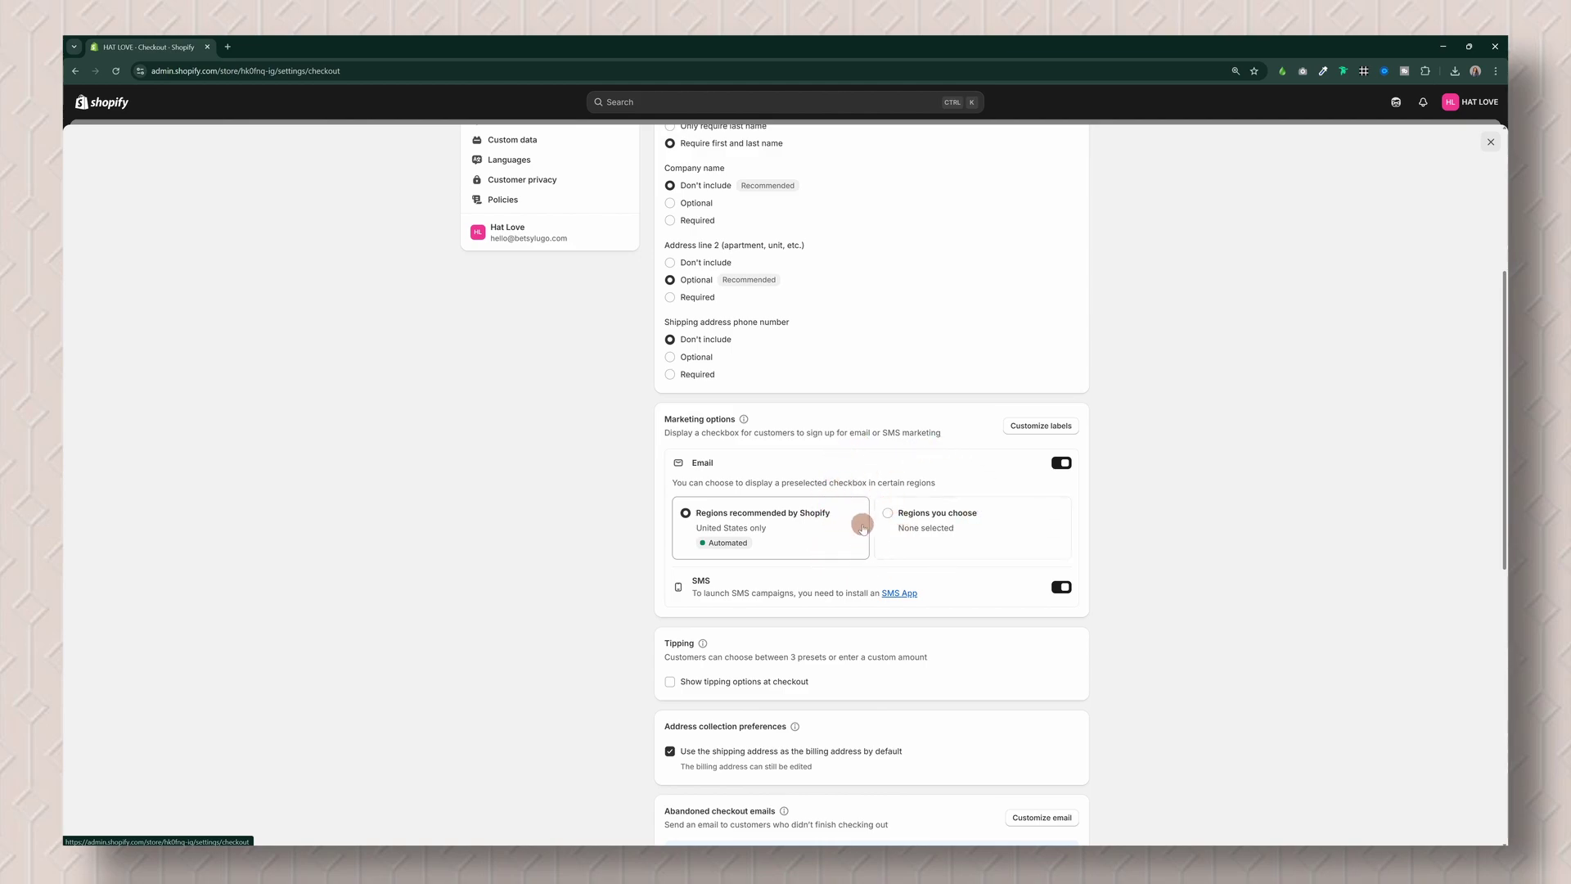
scroll(819, 532, down, 1)
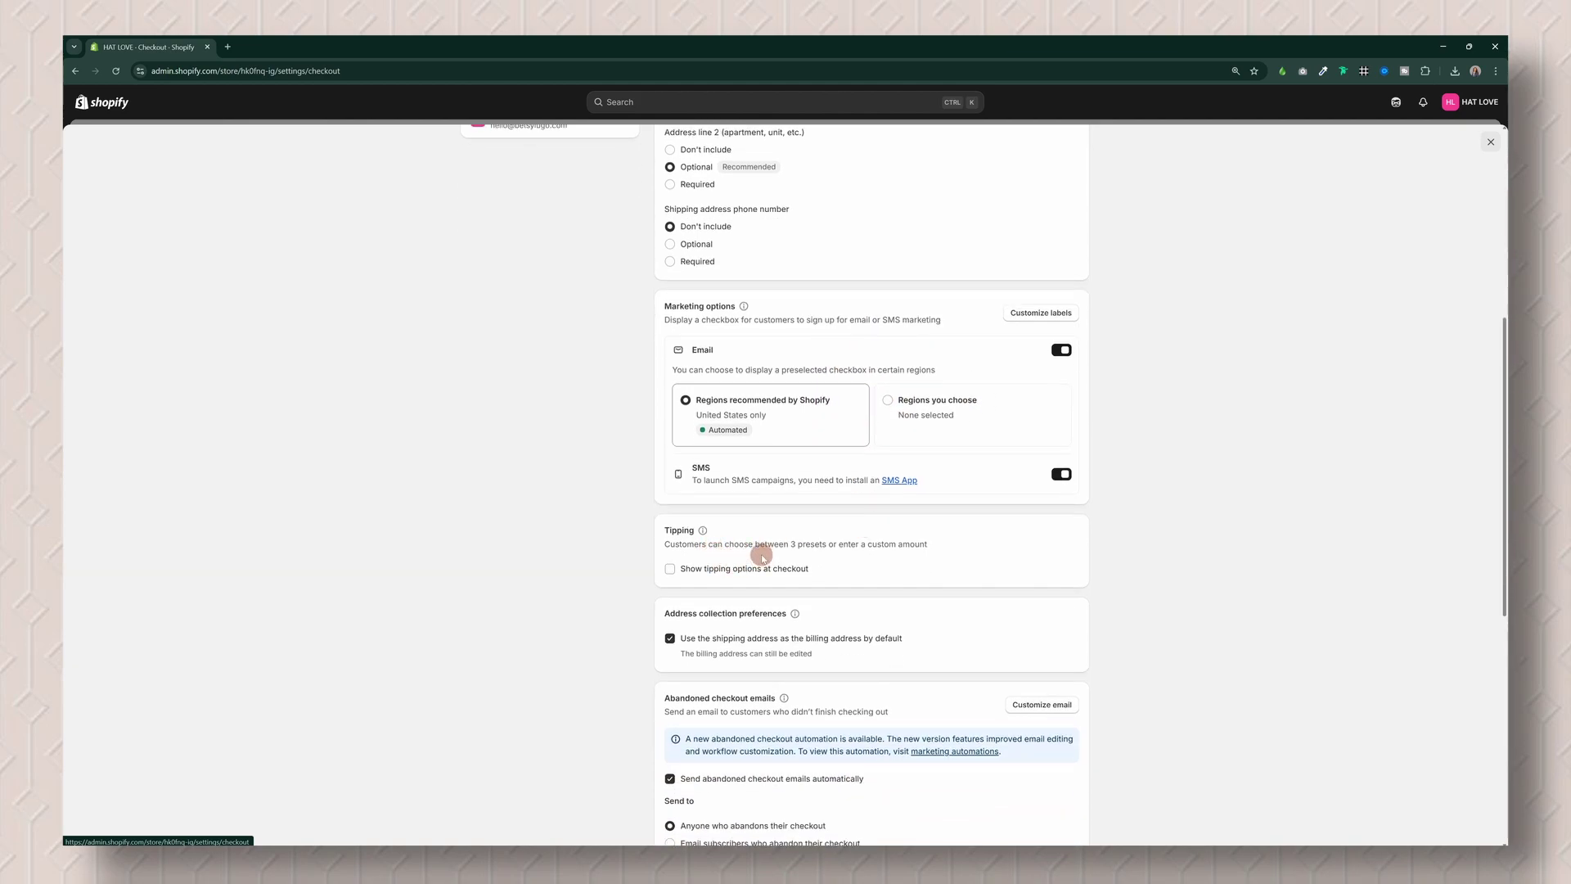
scroll(761, 555, down, 1)
scroll(762, 557, down, 3)
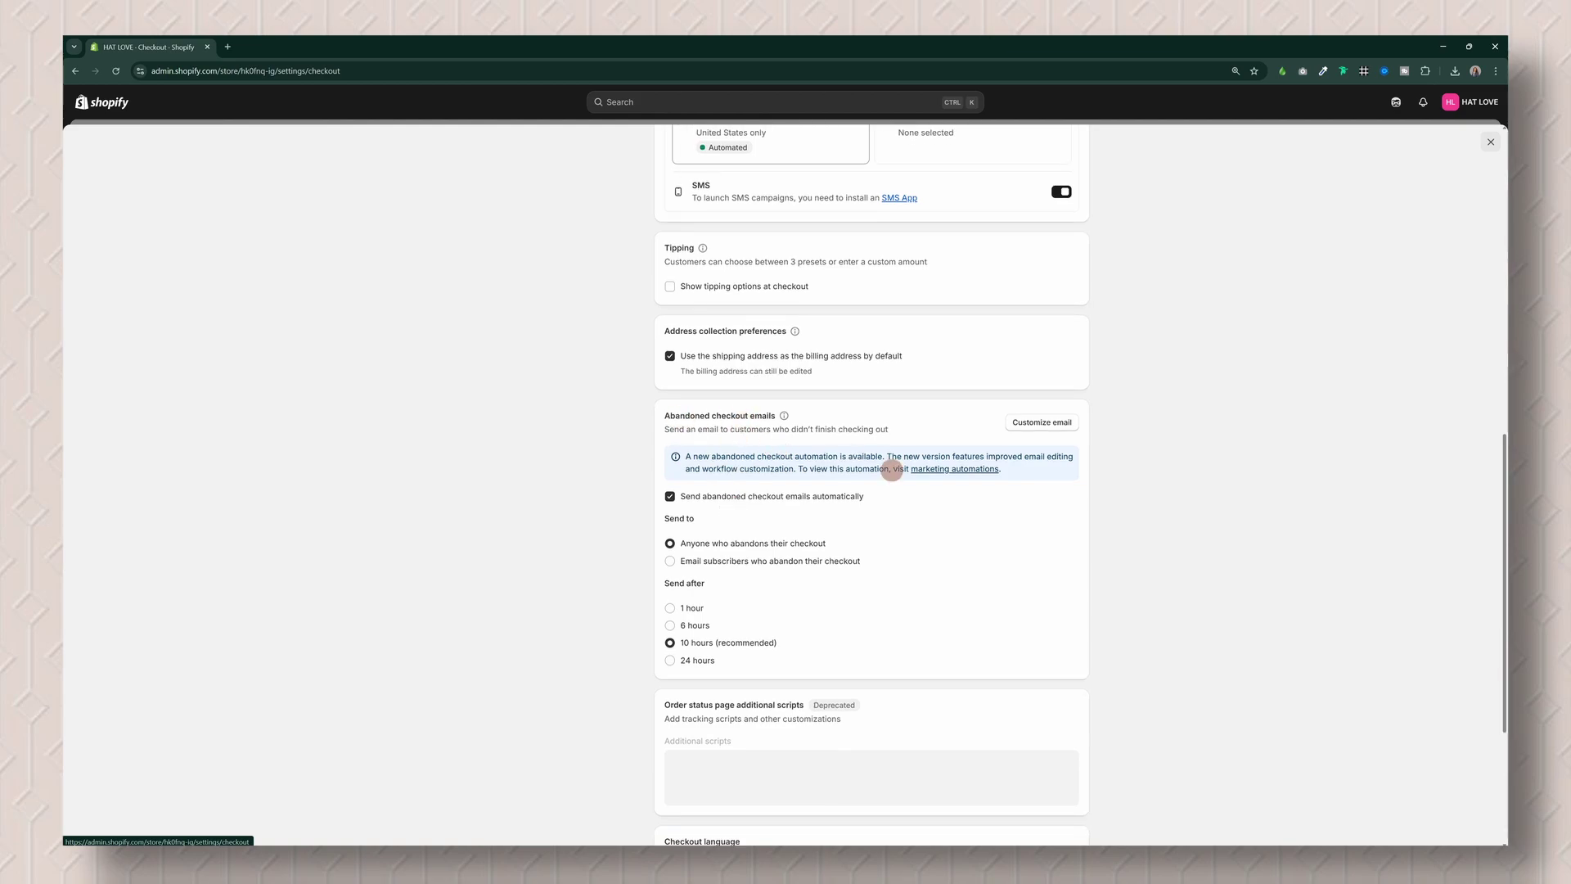
scroll(880, 561, down, 1)
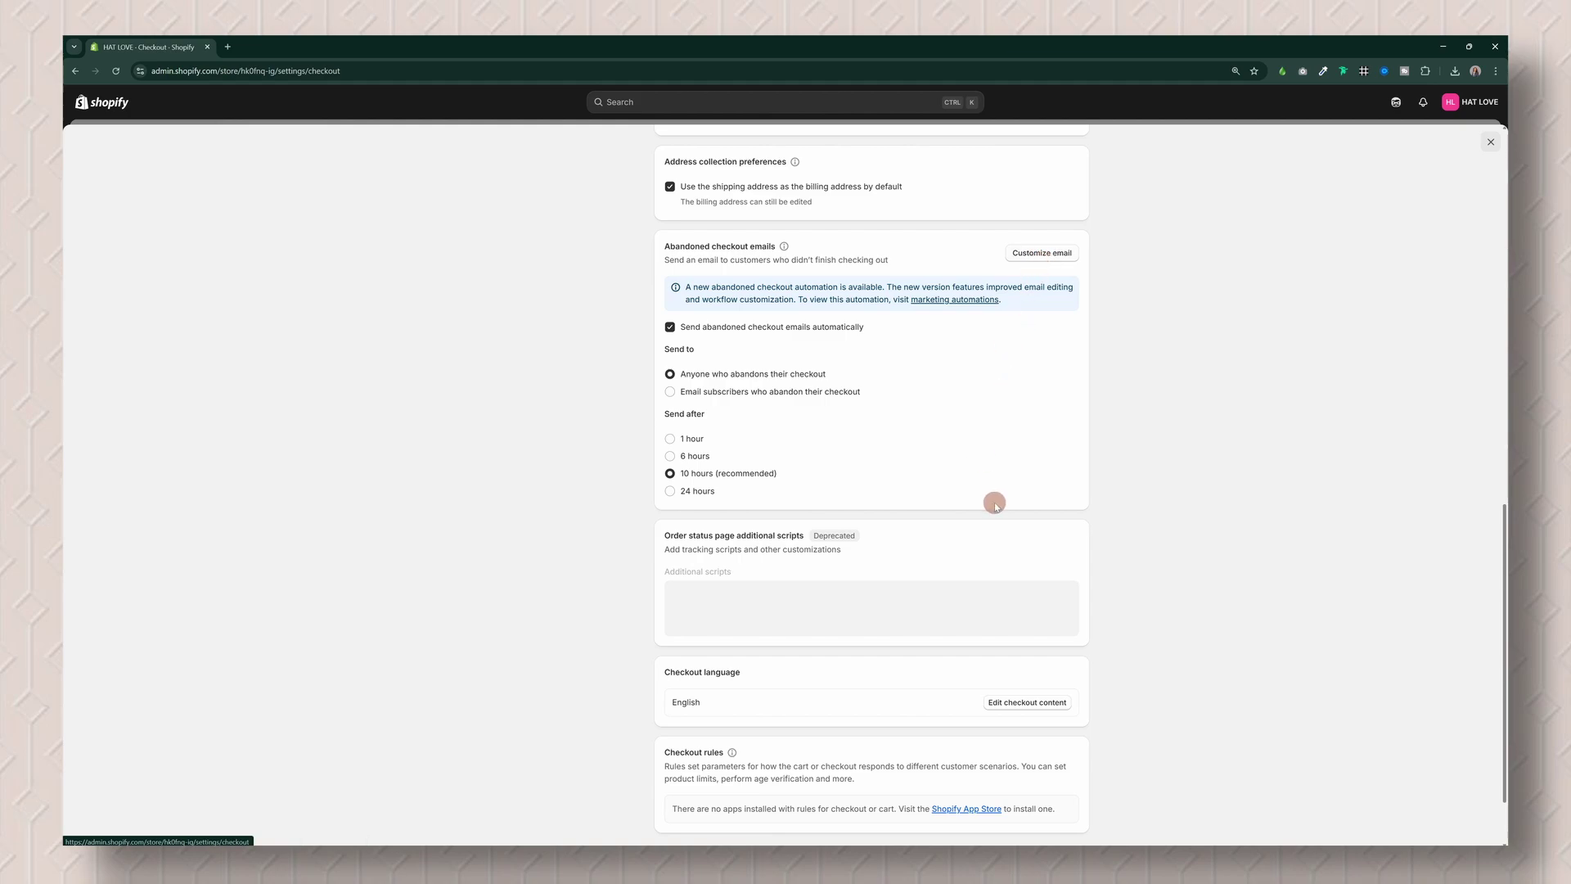
scroll(996, 507, down, 2)
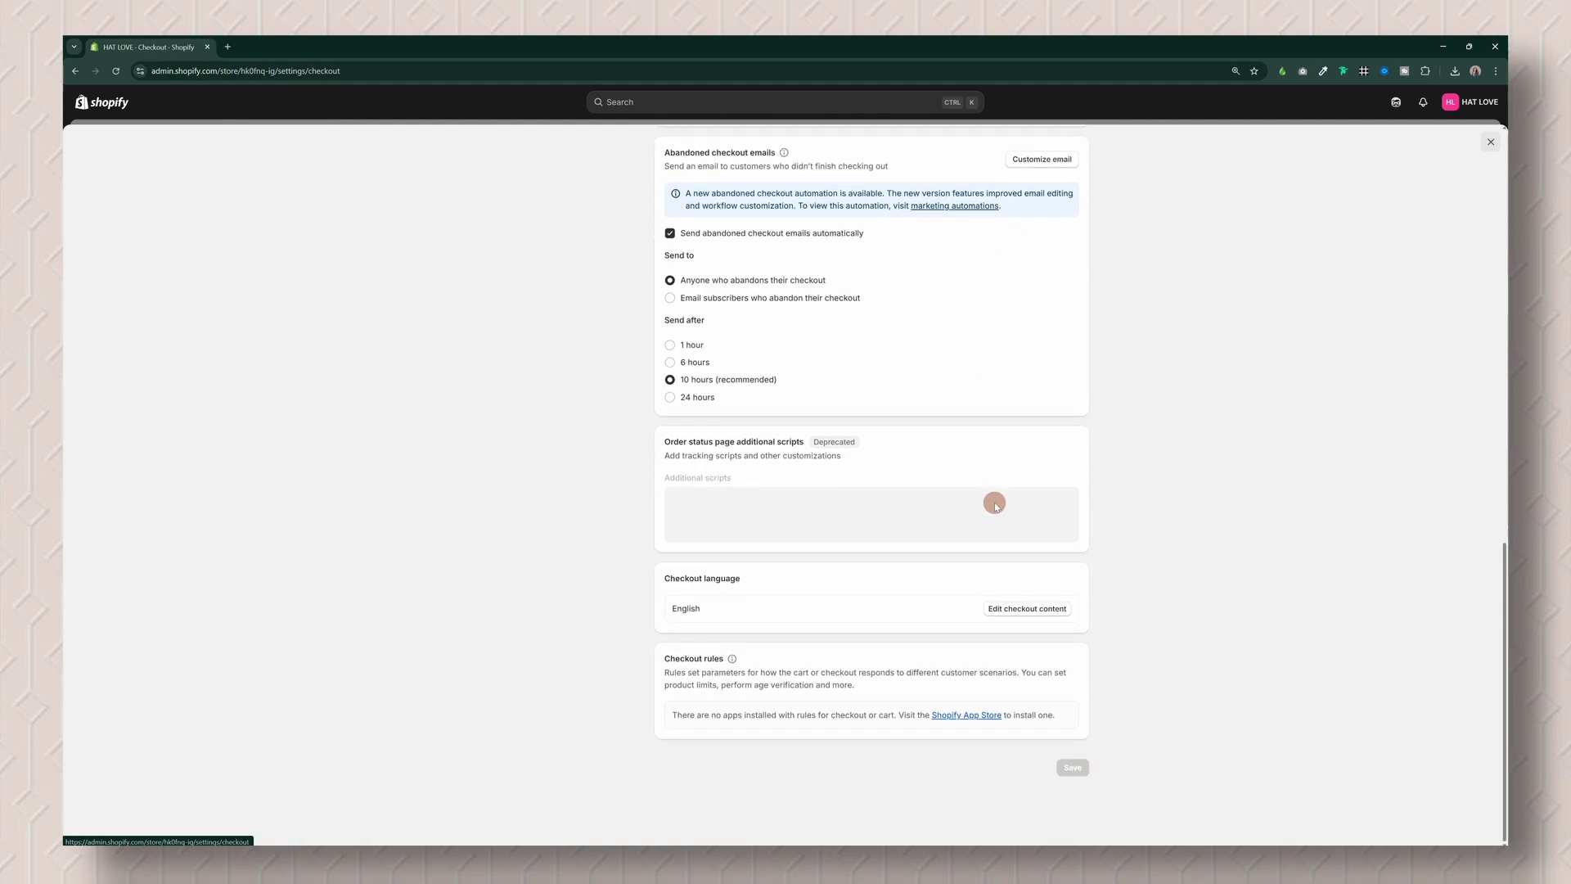
scroll(996, 507, up, 8)
scroll(1063, 581, down, 3)
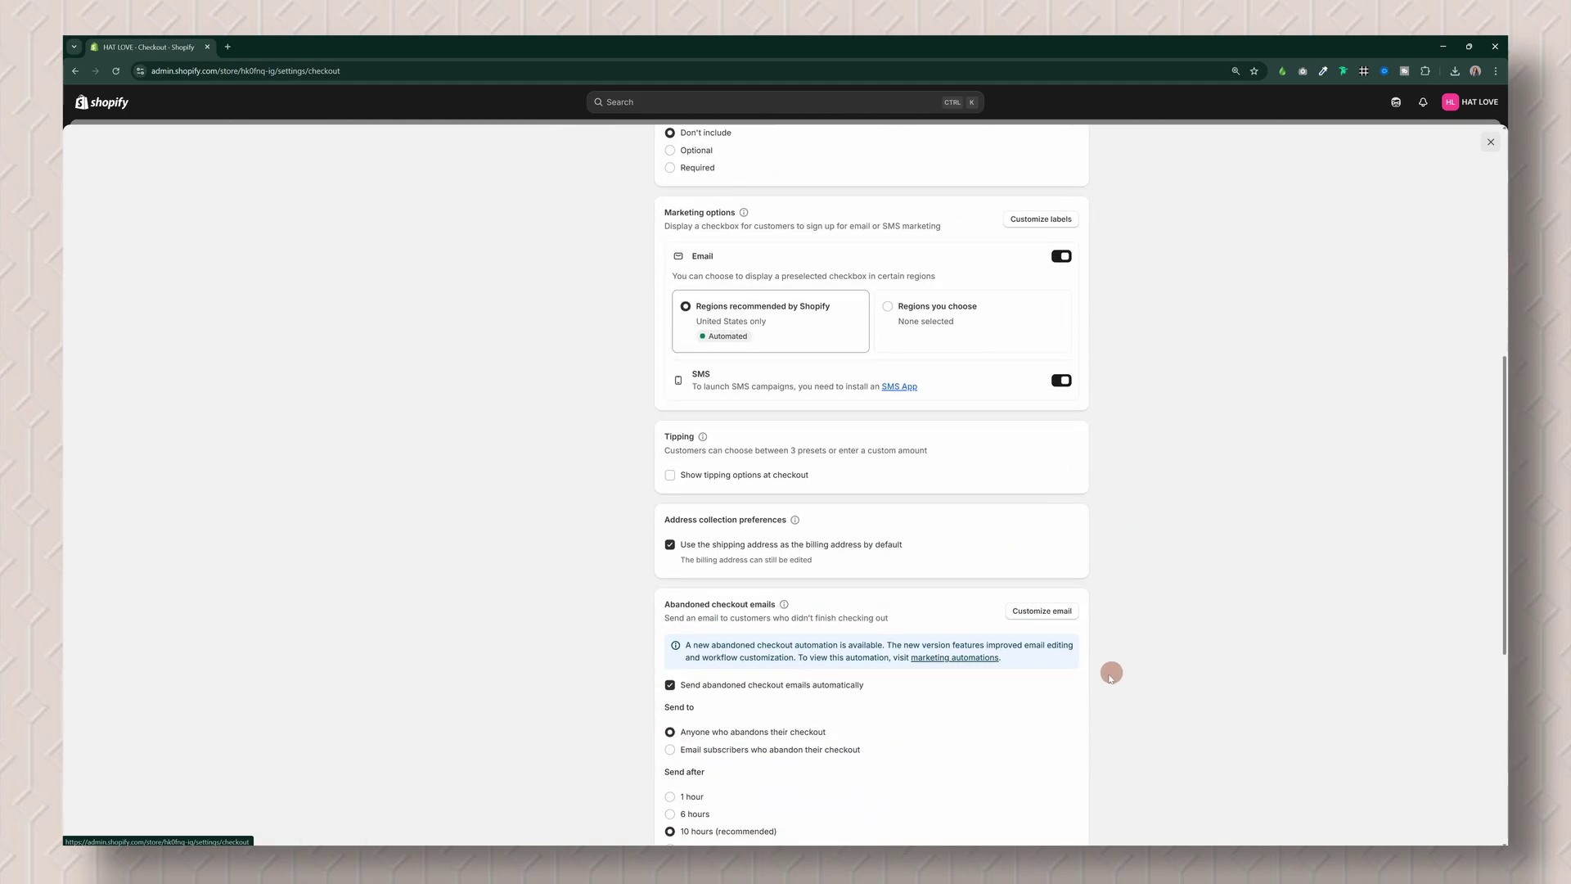
scroll(1056, 610, up, 7)
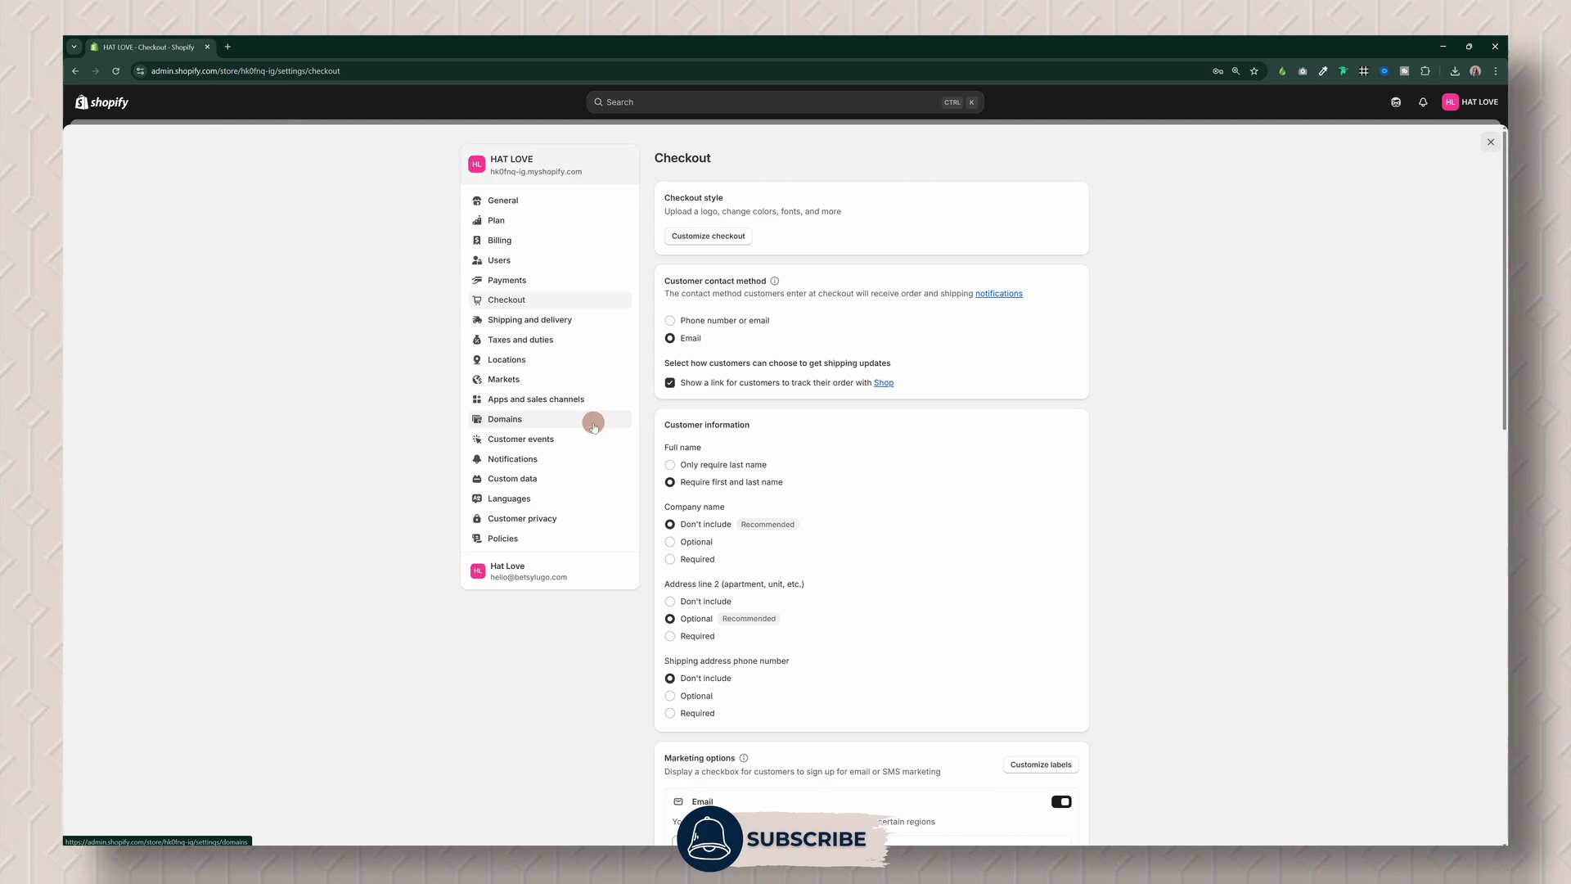
Step: Glance at Domains and Apps and sales channels settings, ending on Notifications
click(593, 425)
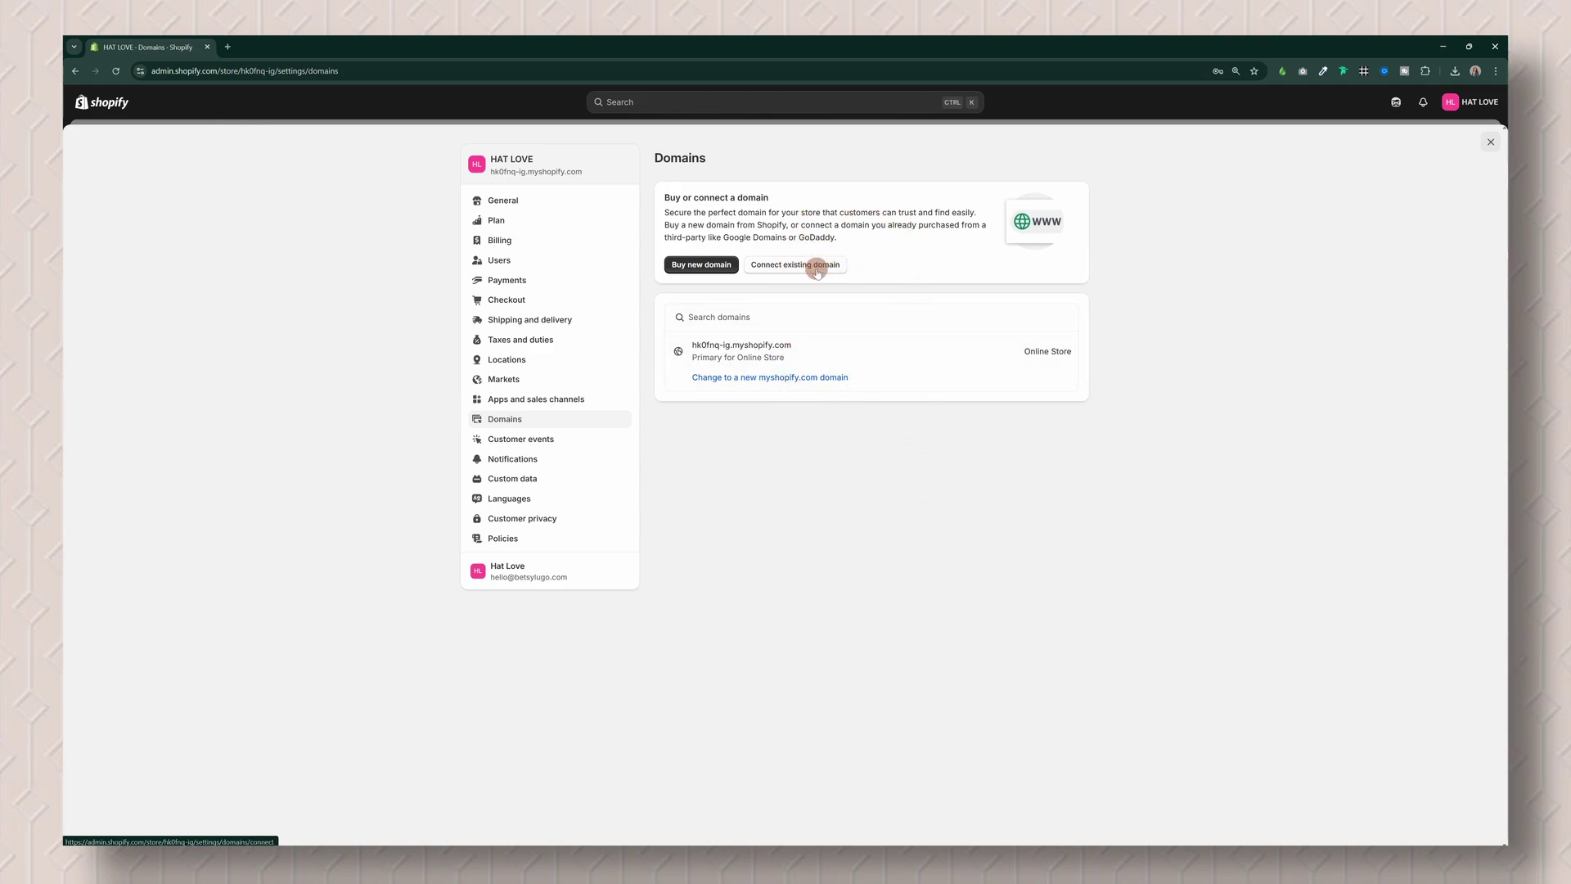
click(571, 404)
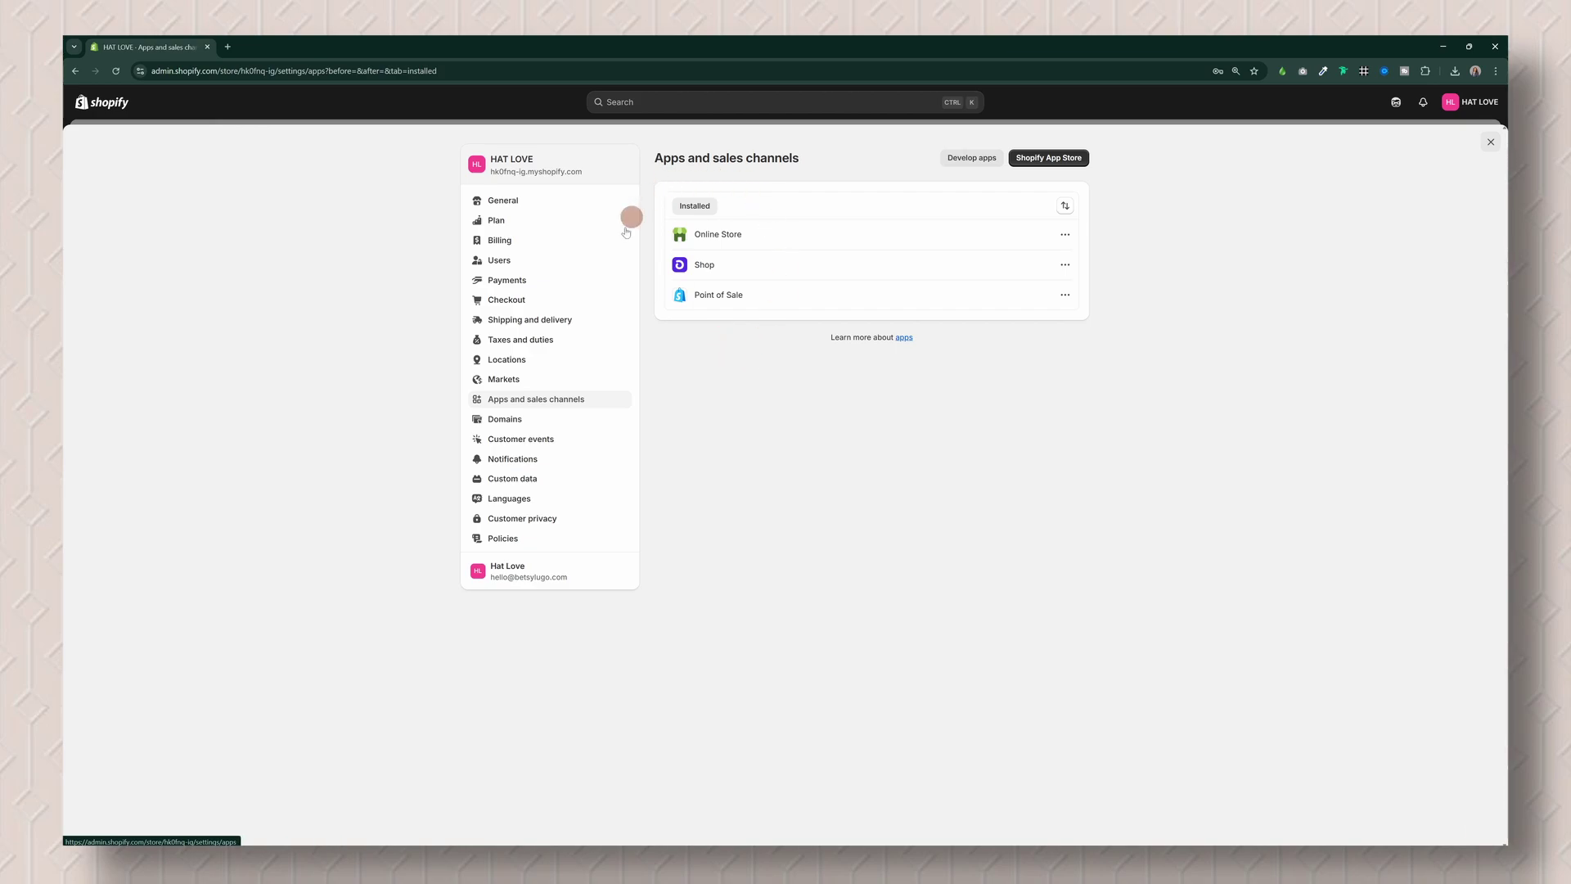
click(561, 462)
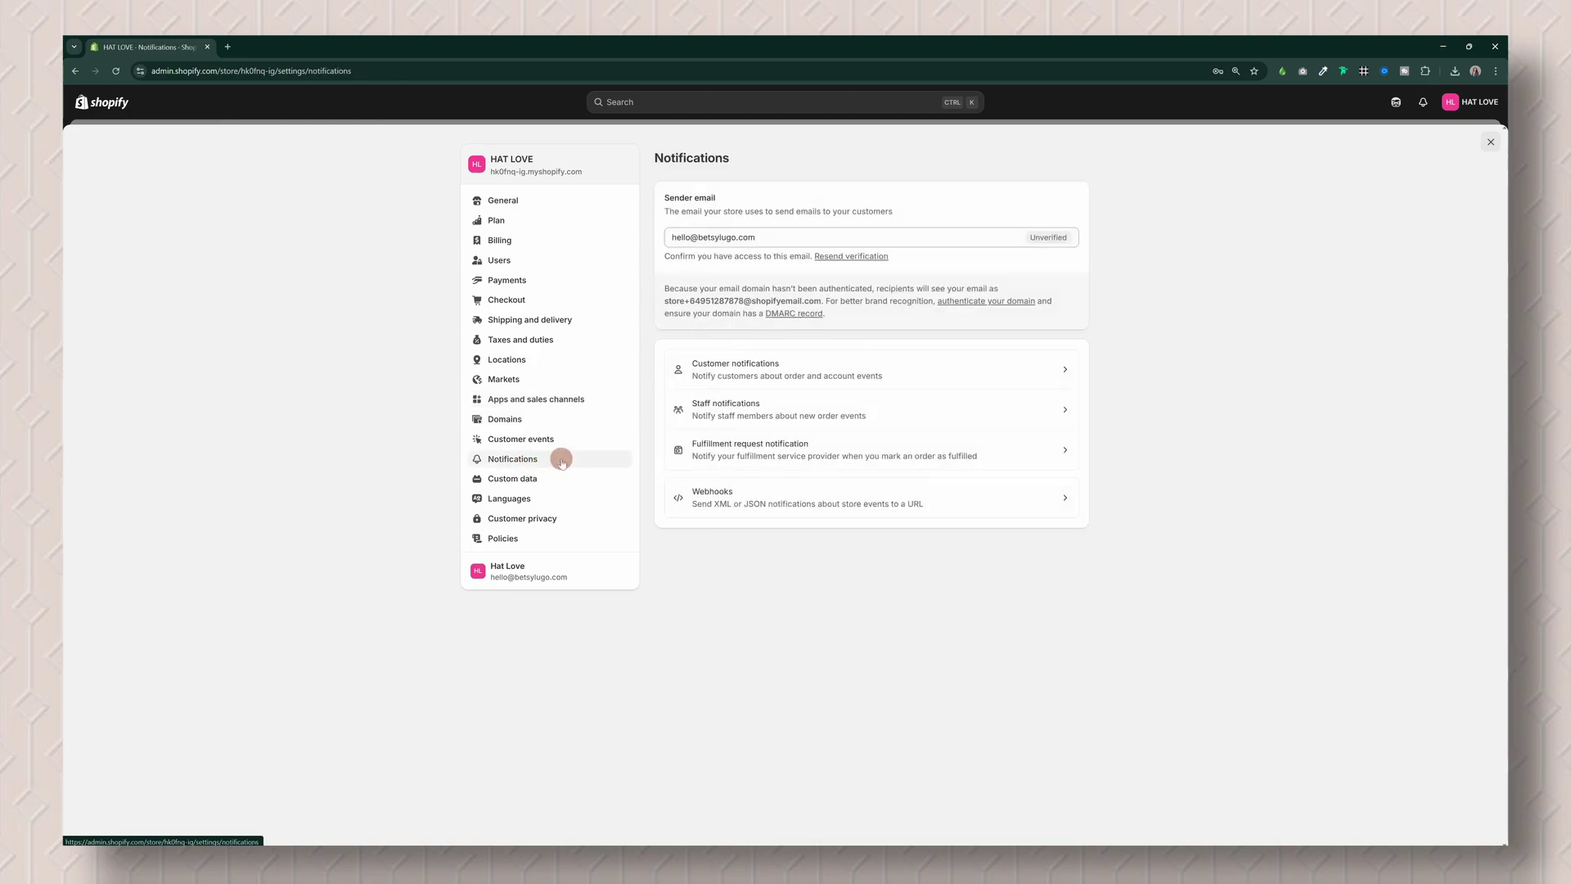
Step: Open Customer notifications and review the order, pickup, delivery, gift card, payment and POS emails
click(974, 379)
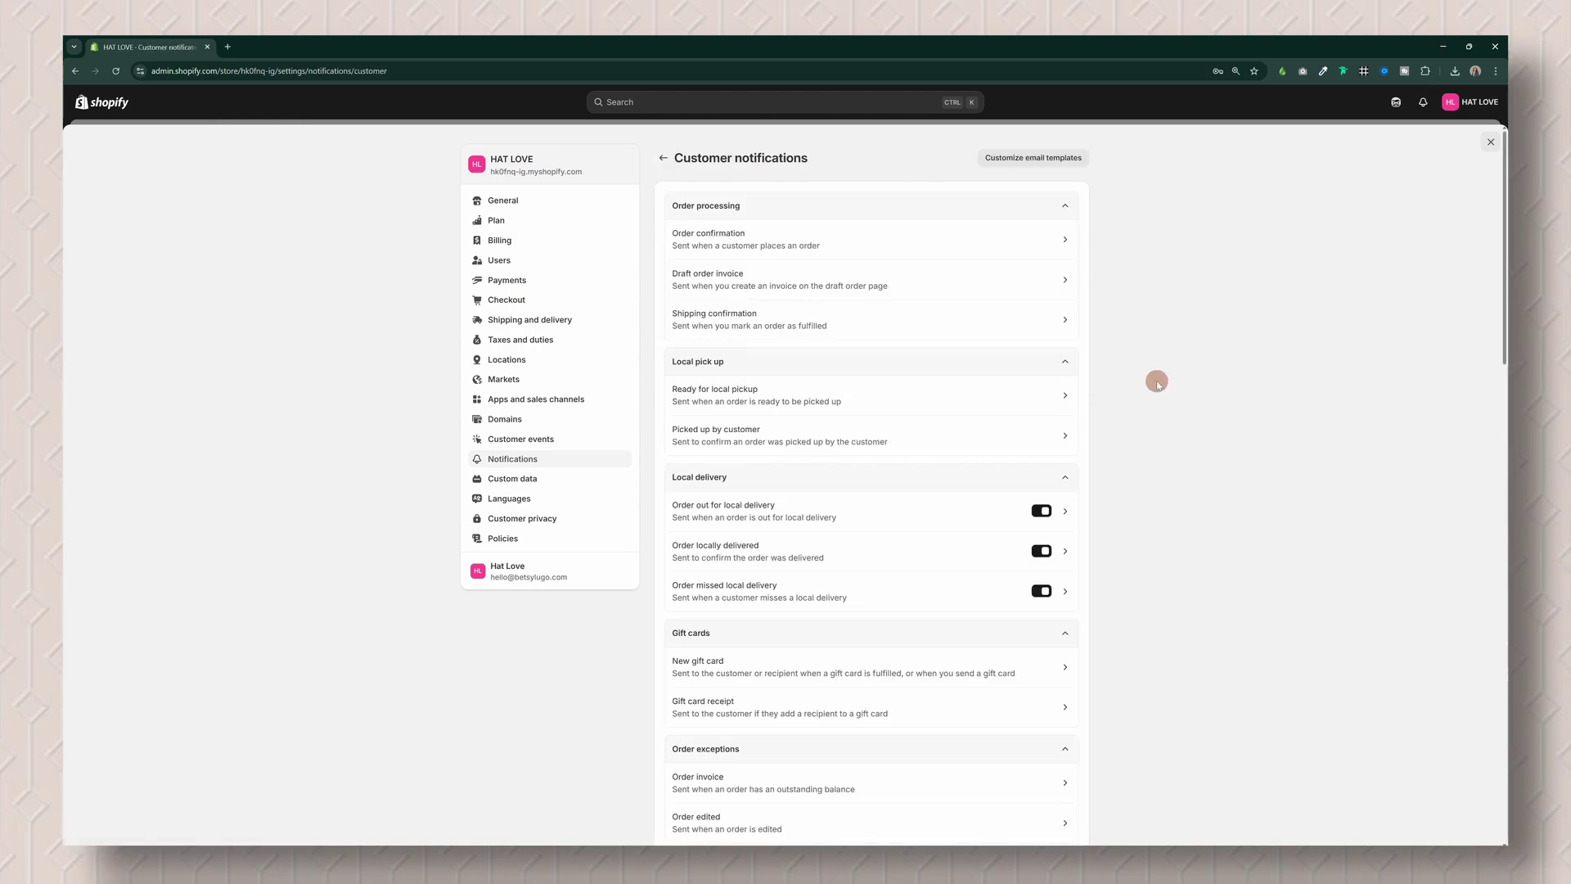
scroll(928, 475, down, 3)
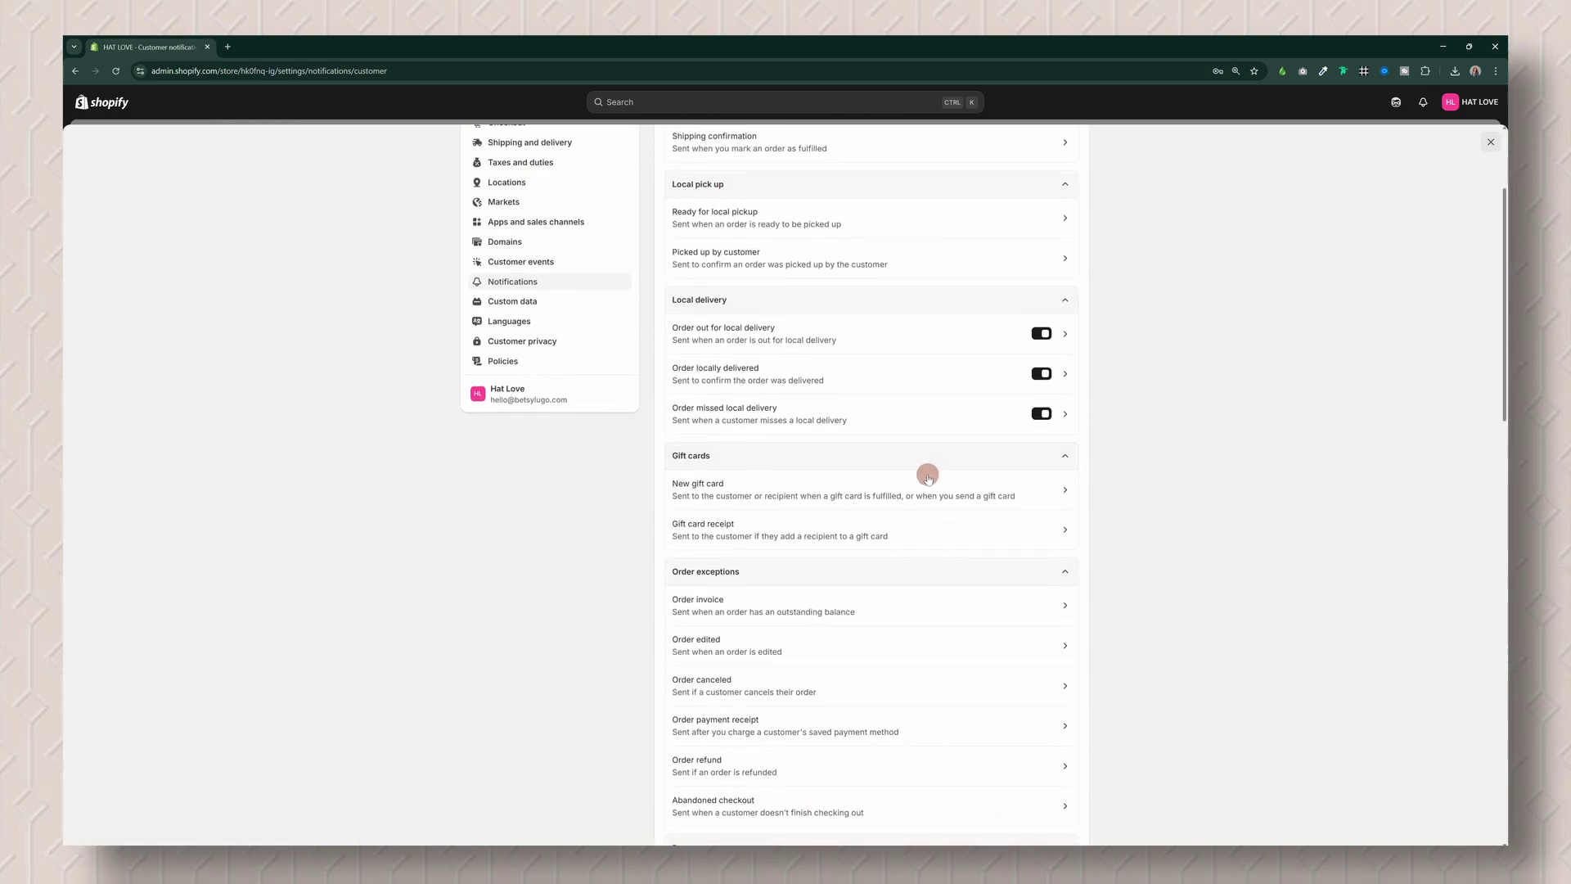
scroll(927, 475, up, 3)
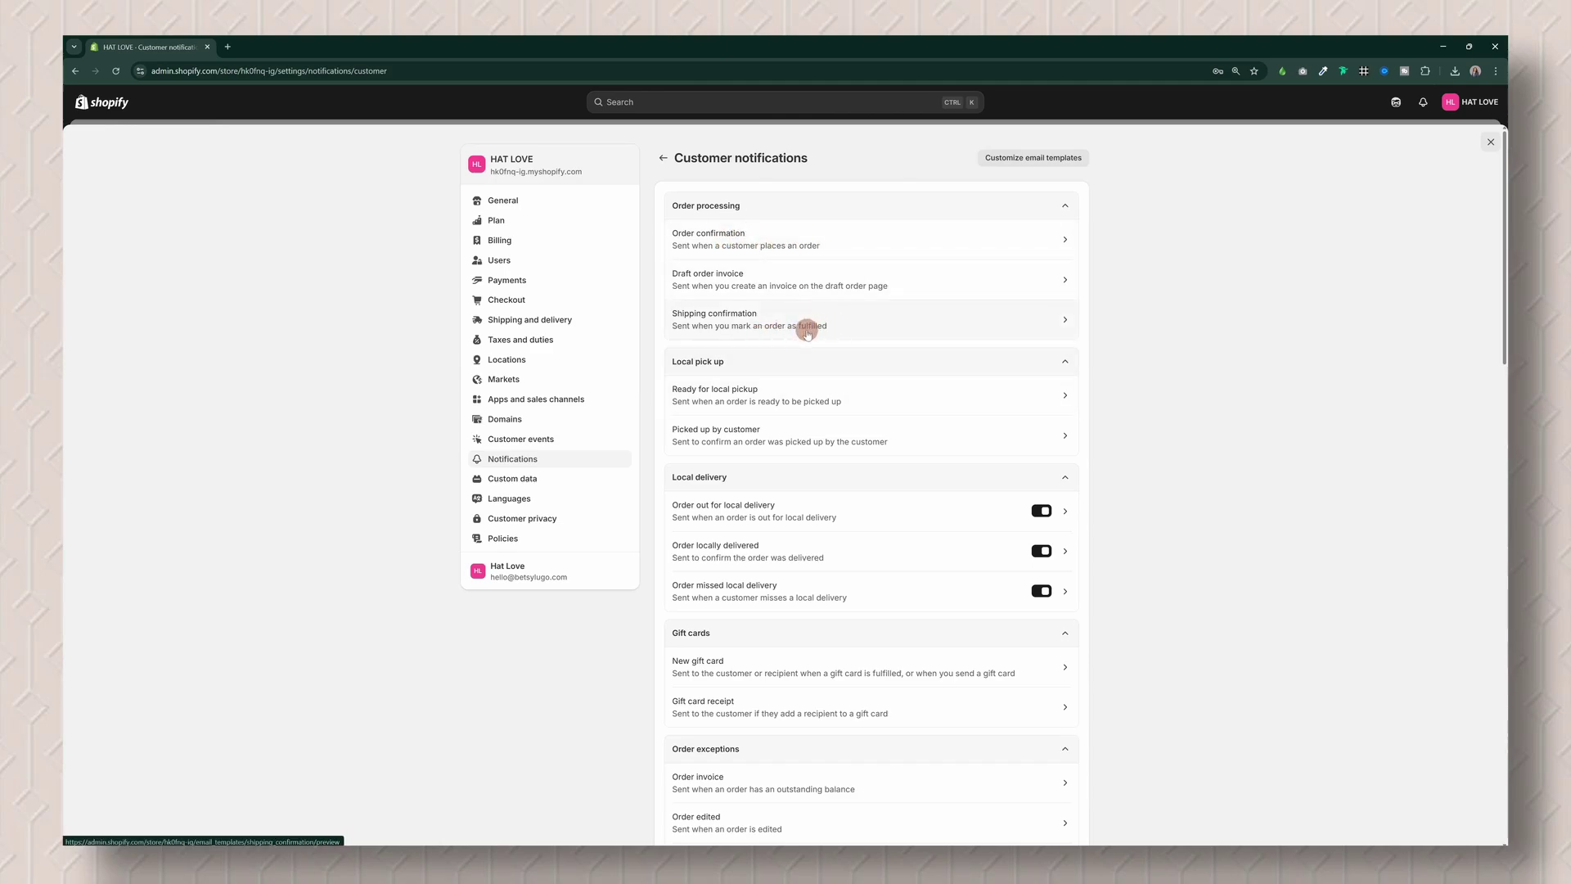
scroll(852, 371, down, 2)
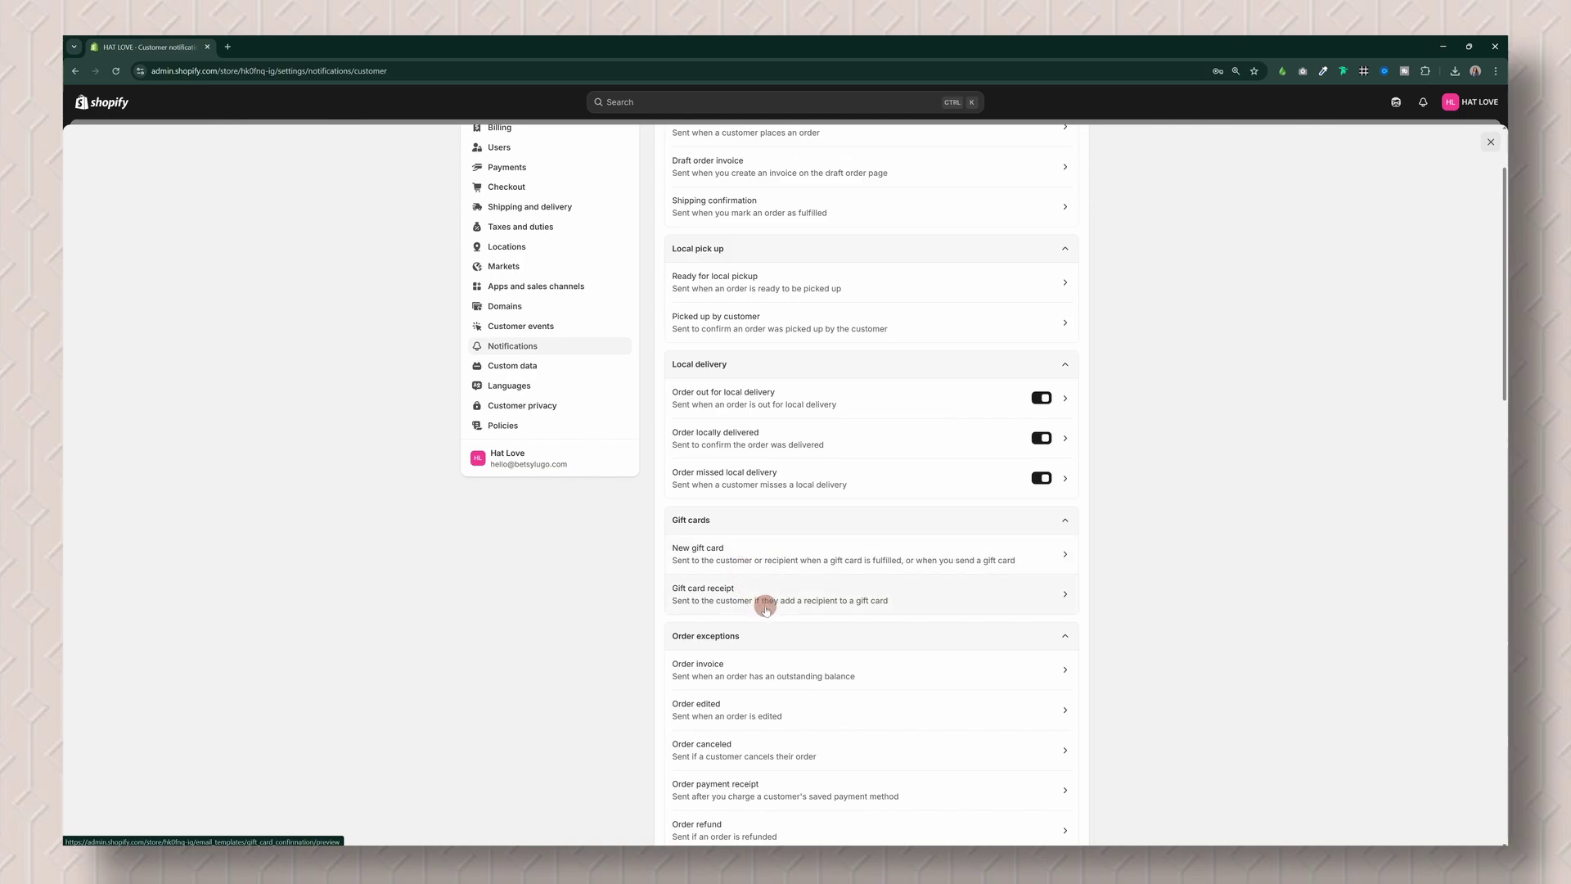
scroll(901, 660, down, 4)
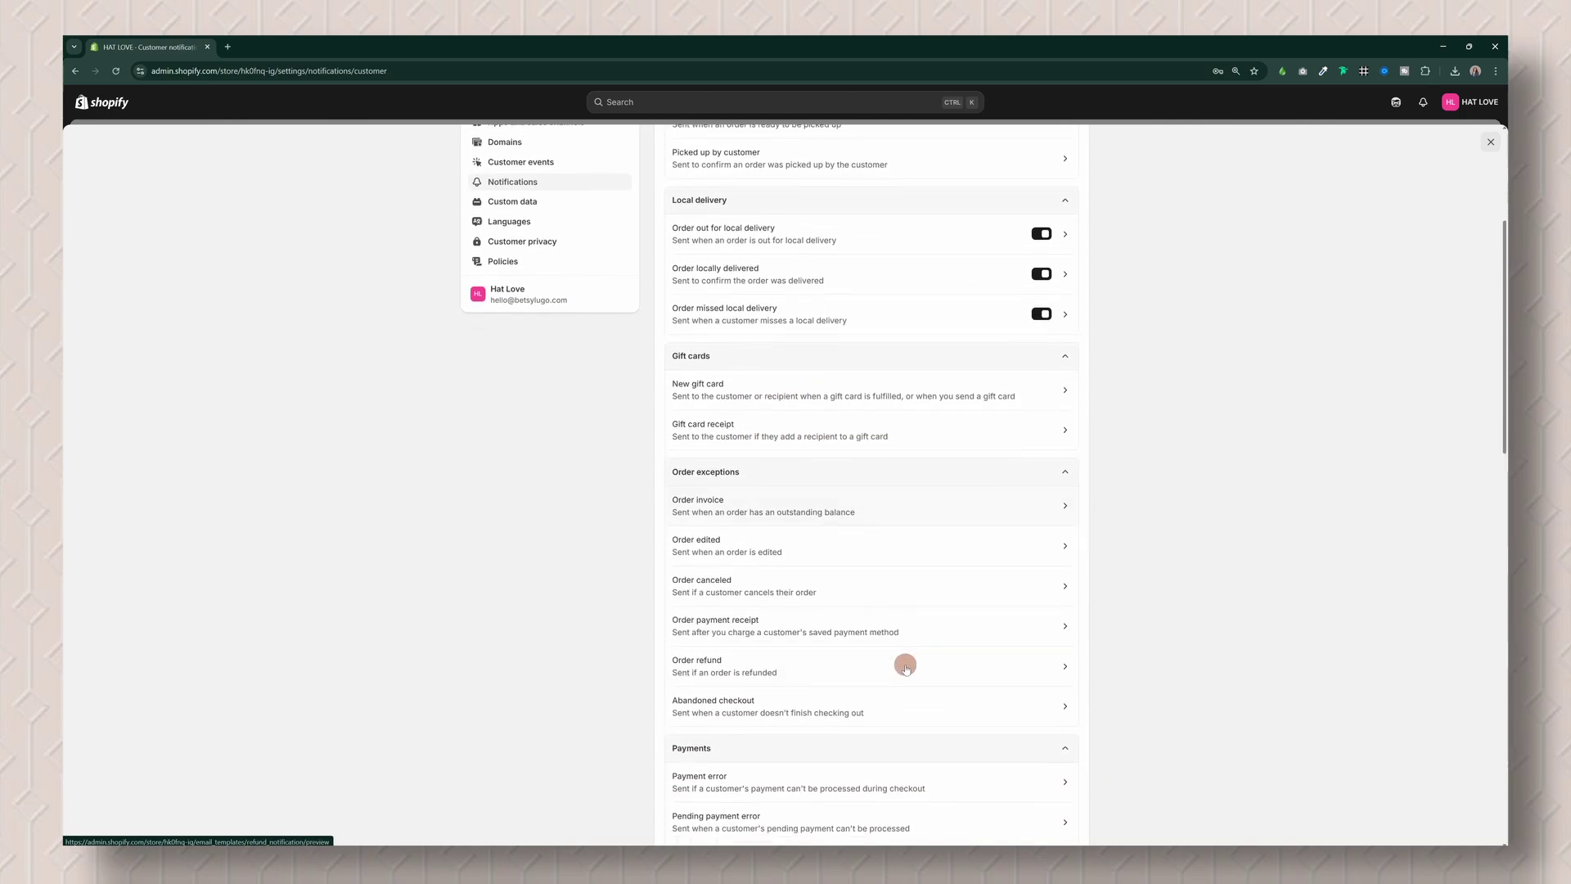
scroll(877, 740, down, 3)
scroll(882, 737, up, 7)
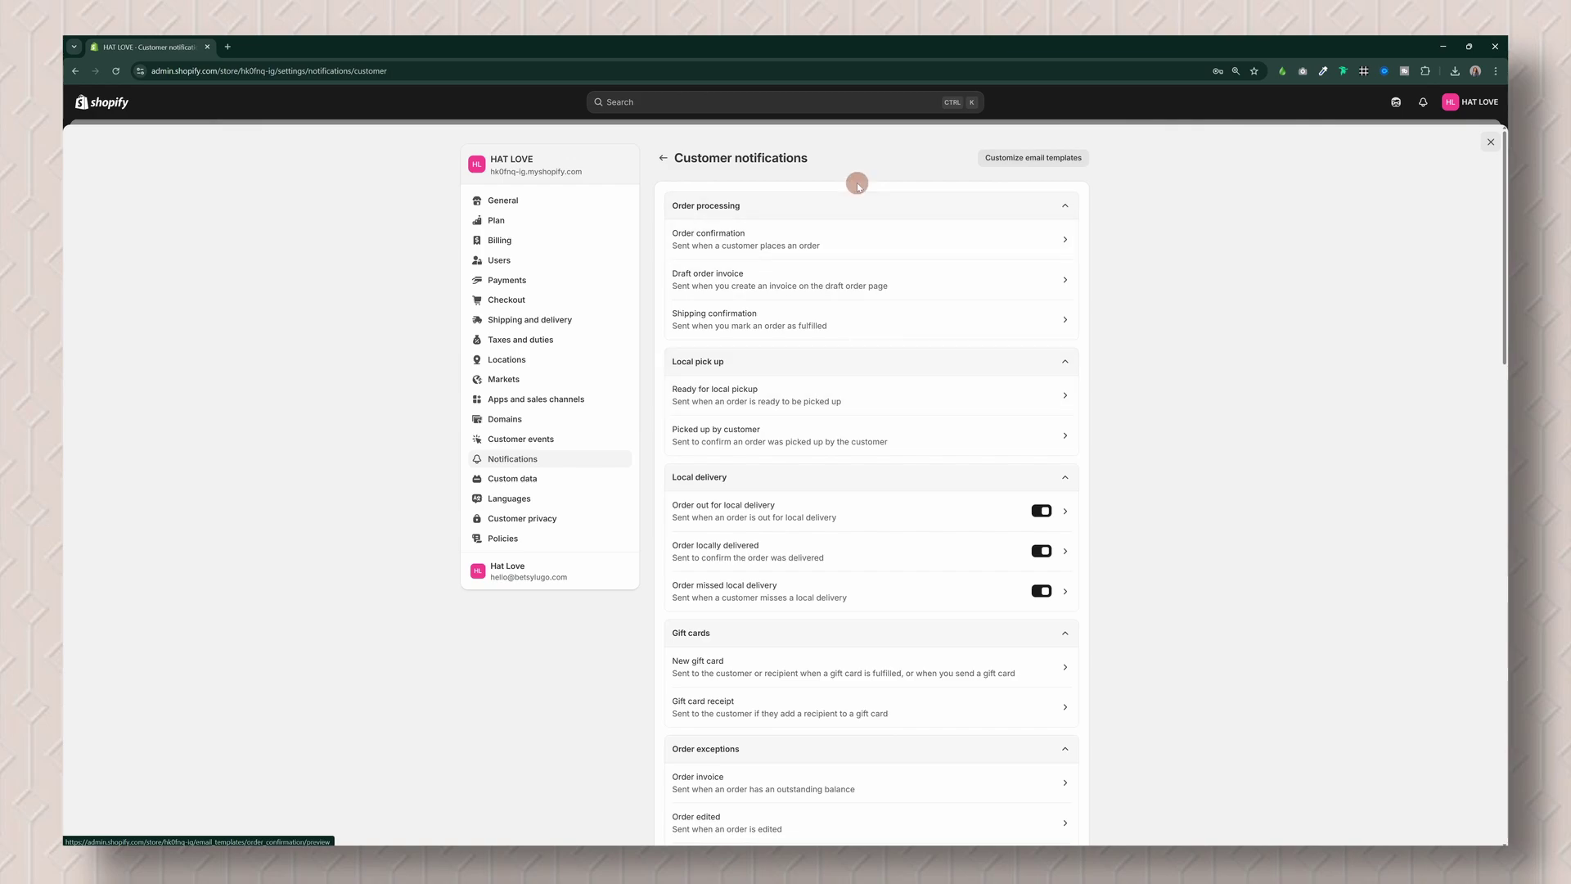
Step: Add the Hat_Love_Logo image as the logo on the customer email templates
click(1027, 160)
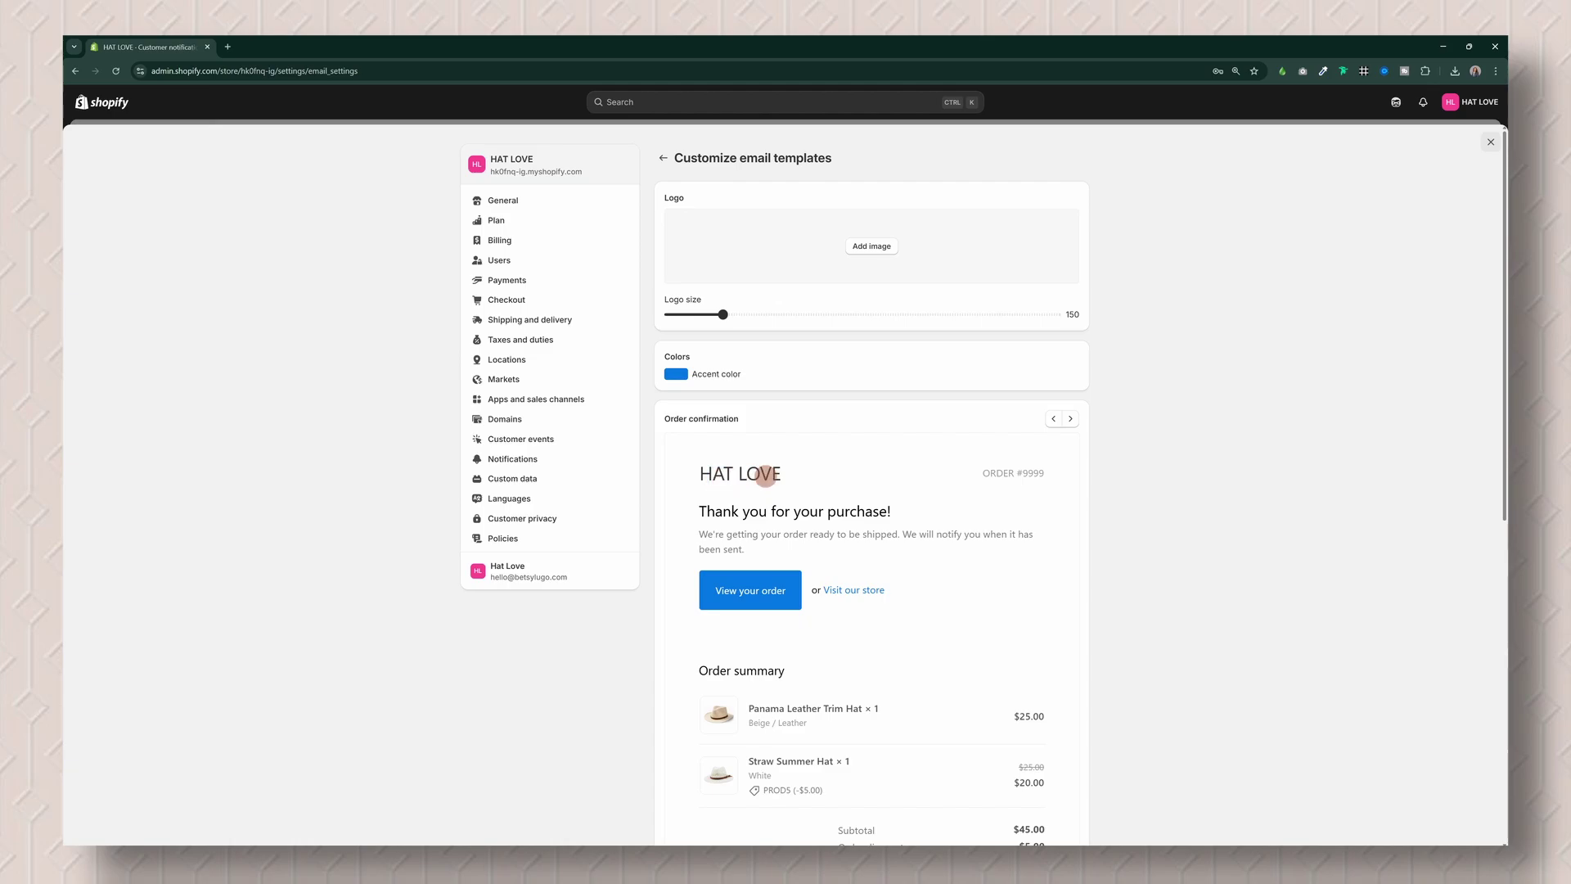
click(871, 245)
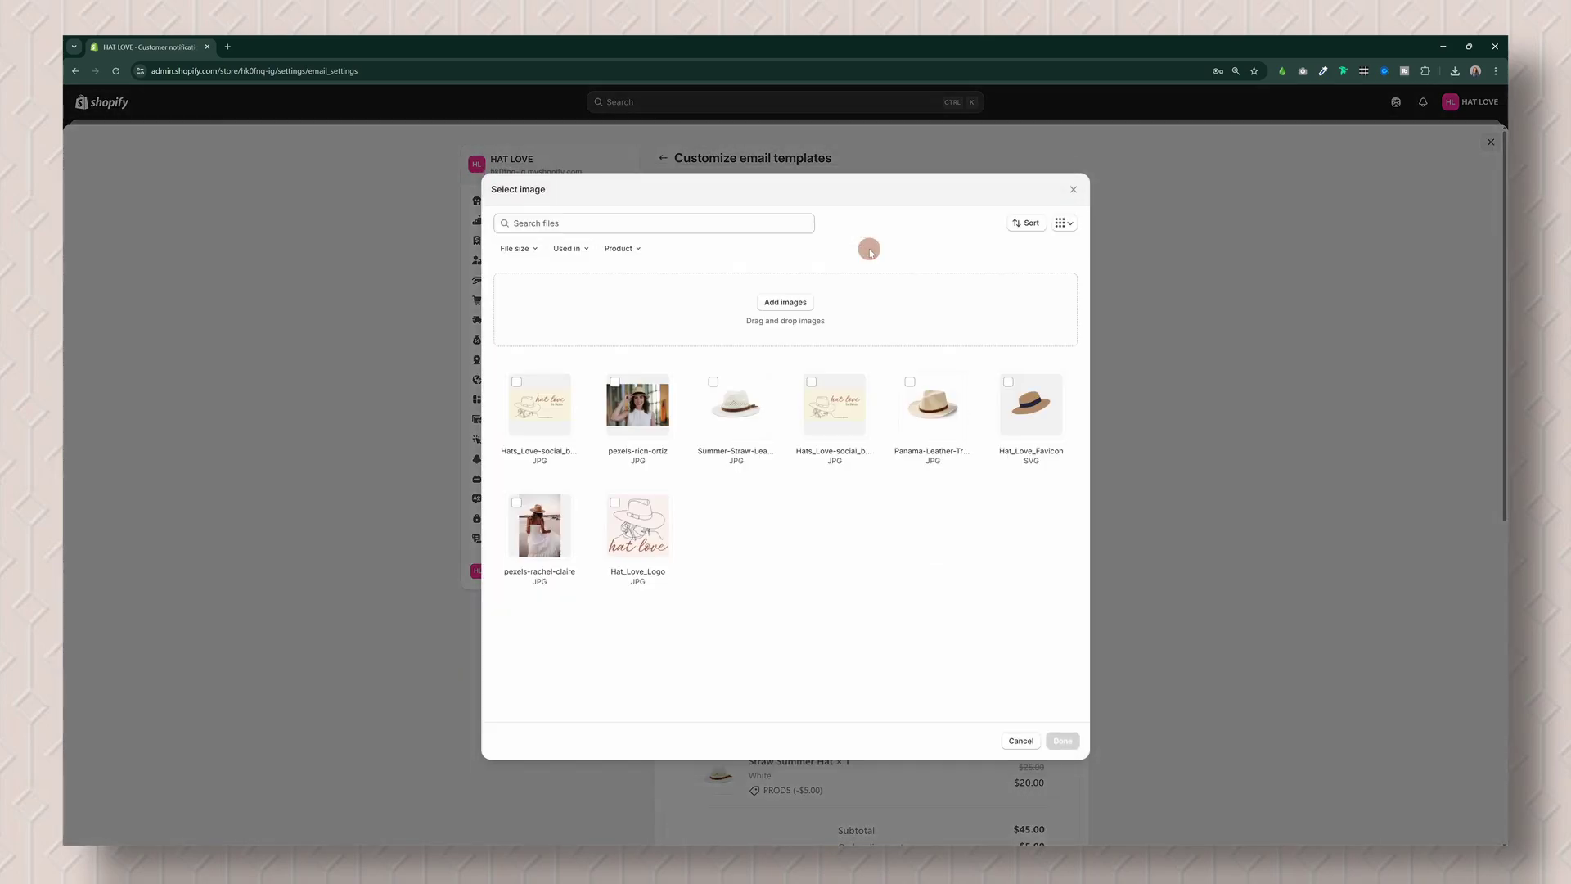
click(638, 525)
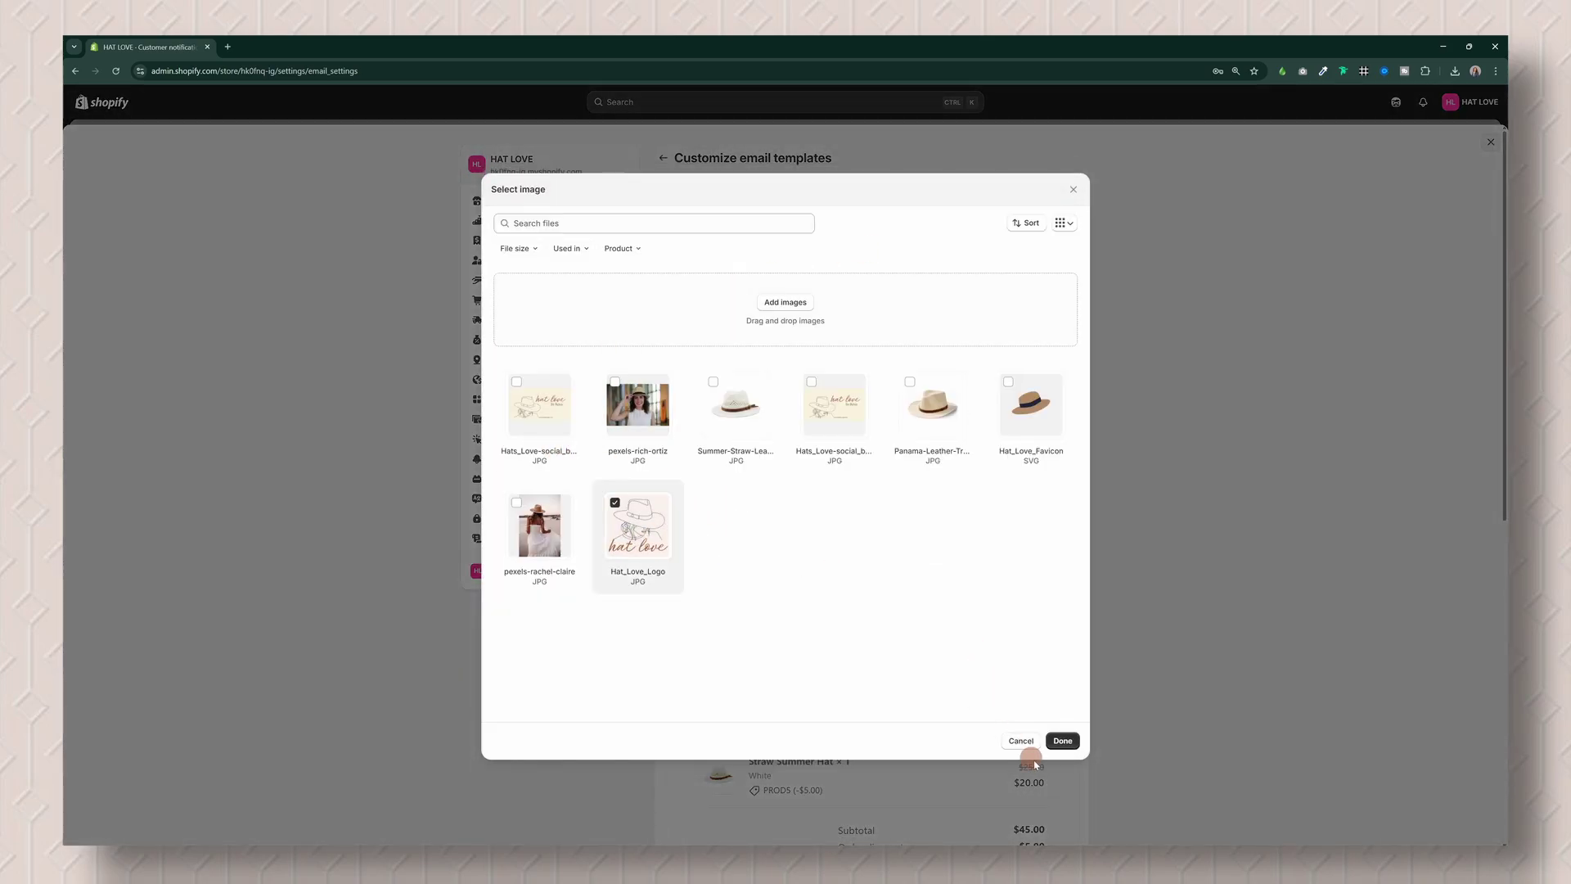
click(1066, 742)
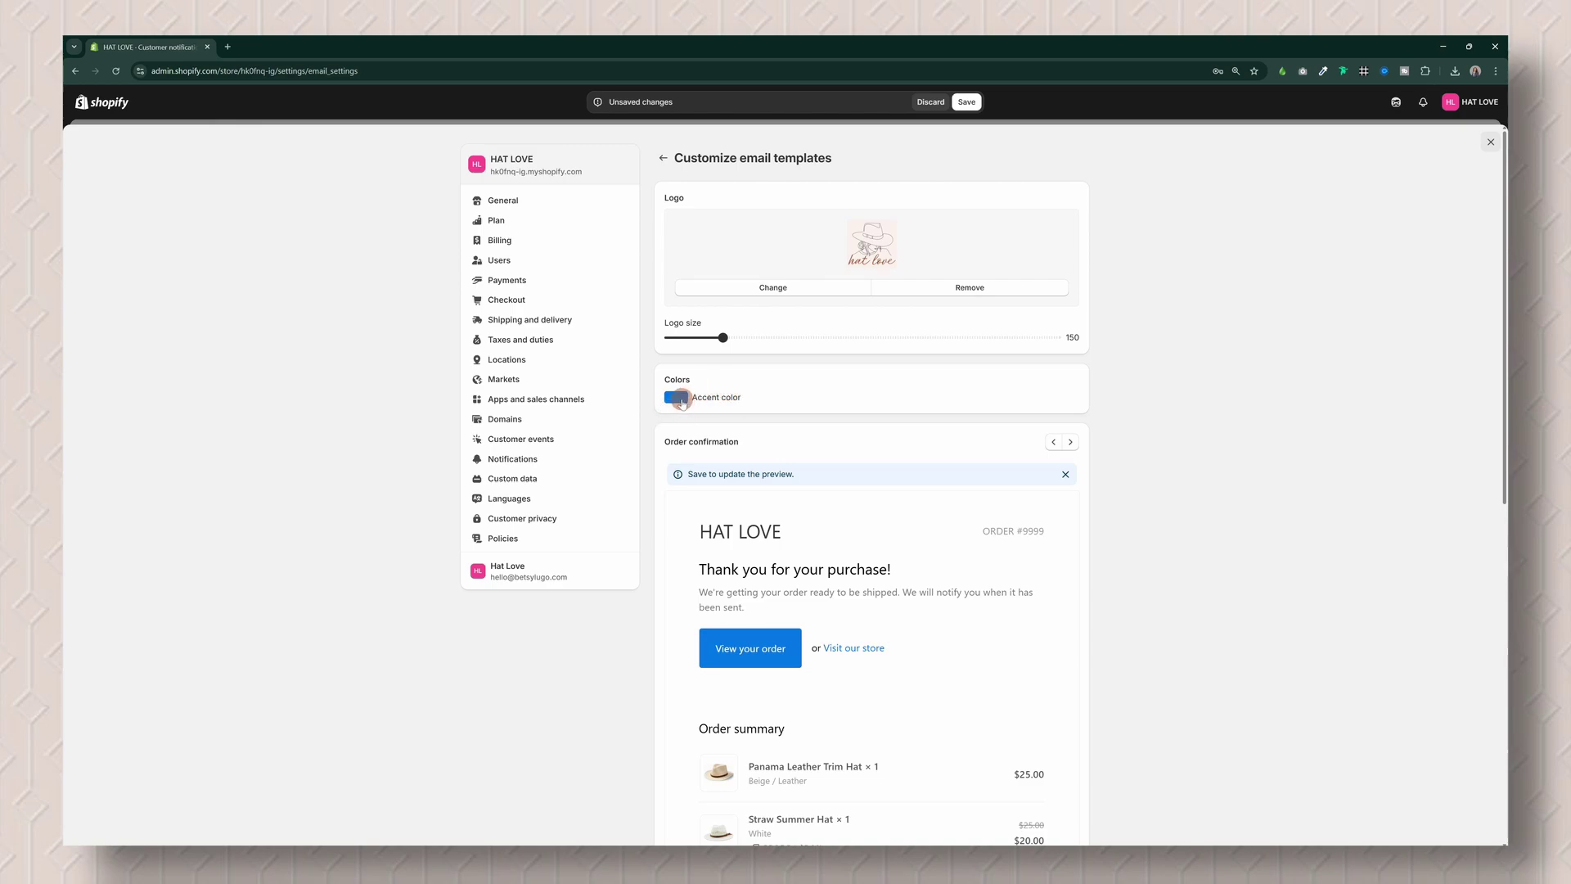
Step: Set the email accent colour to brown, save the templates, and return to customer notifications
click(679, 399)
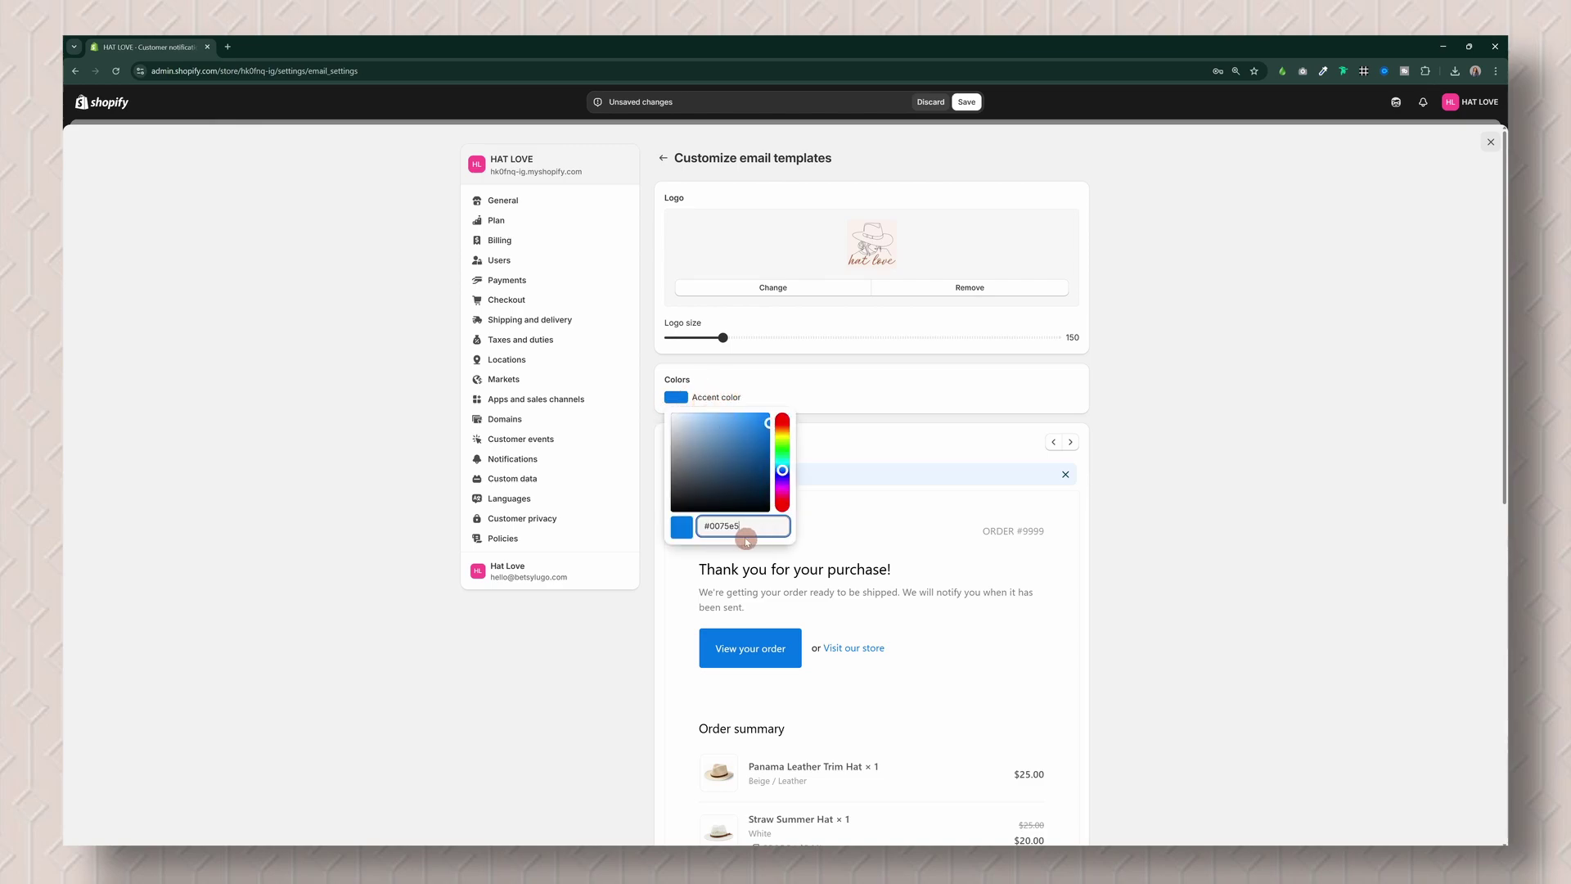
drag(756, 529, 715, 529)
key(ctrl+v)
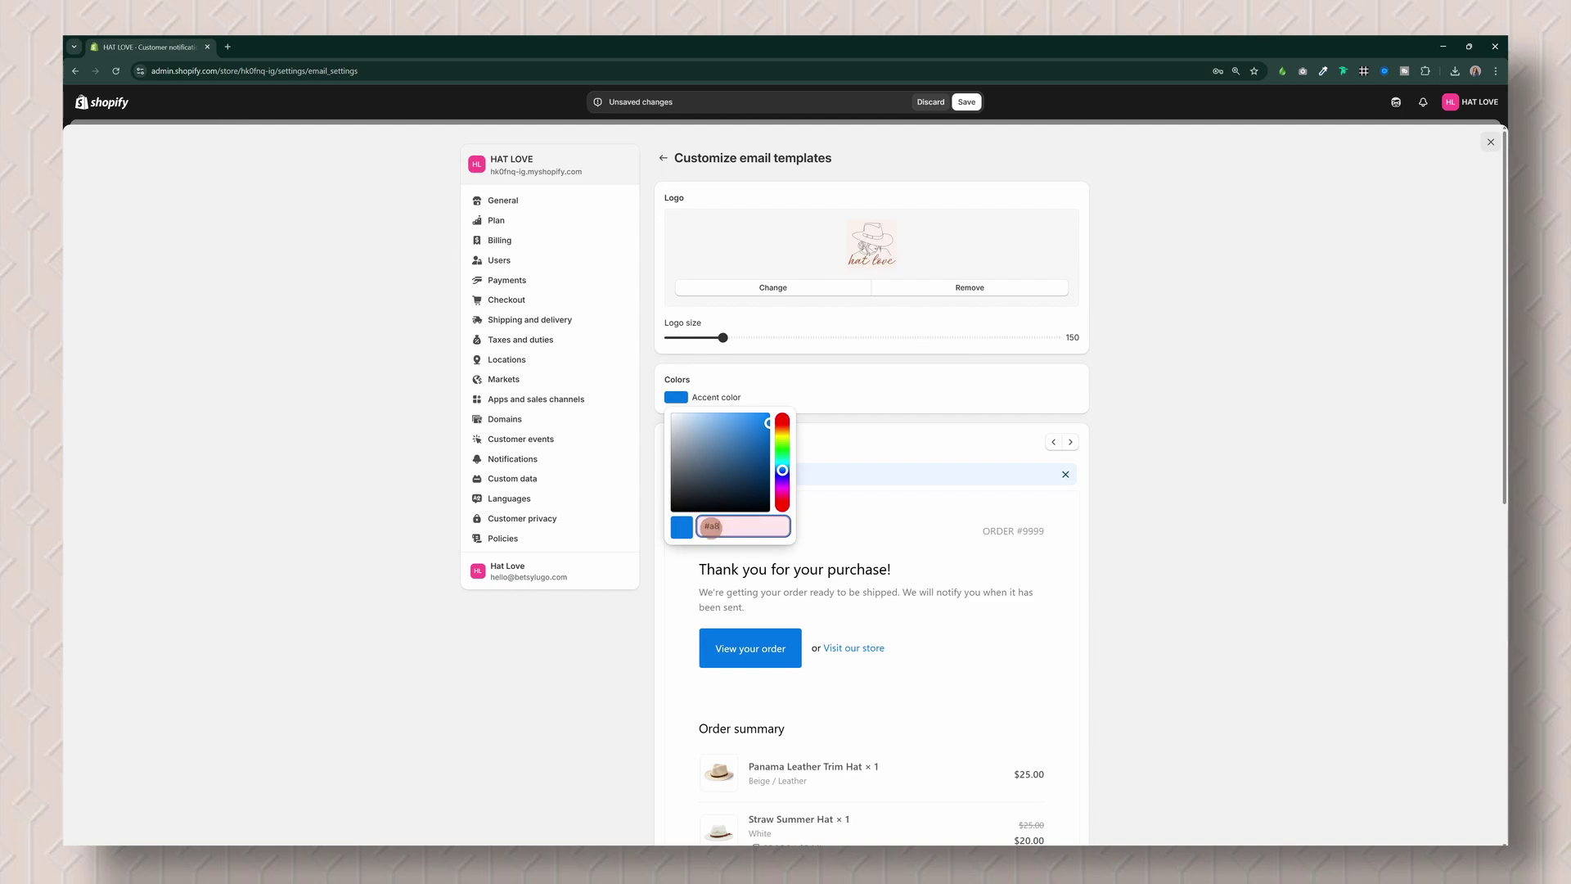
click(1125, 453)
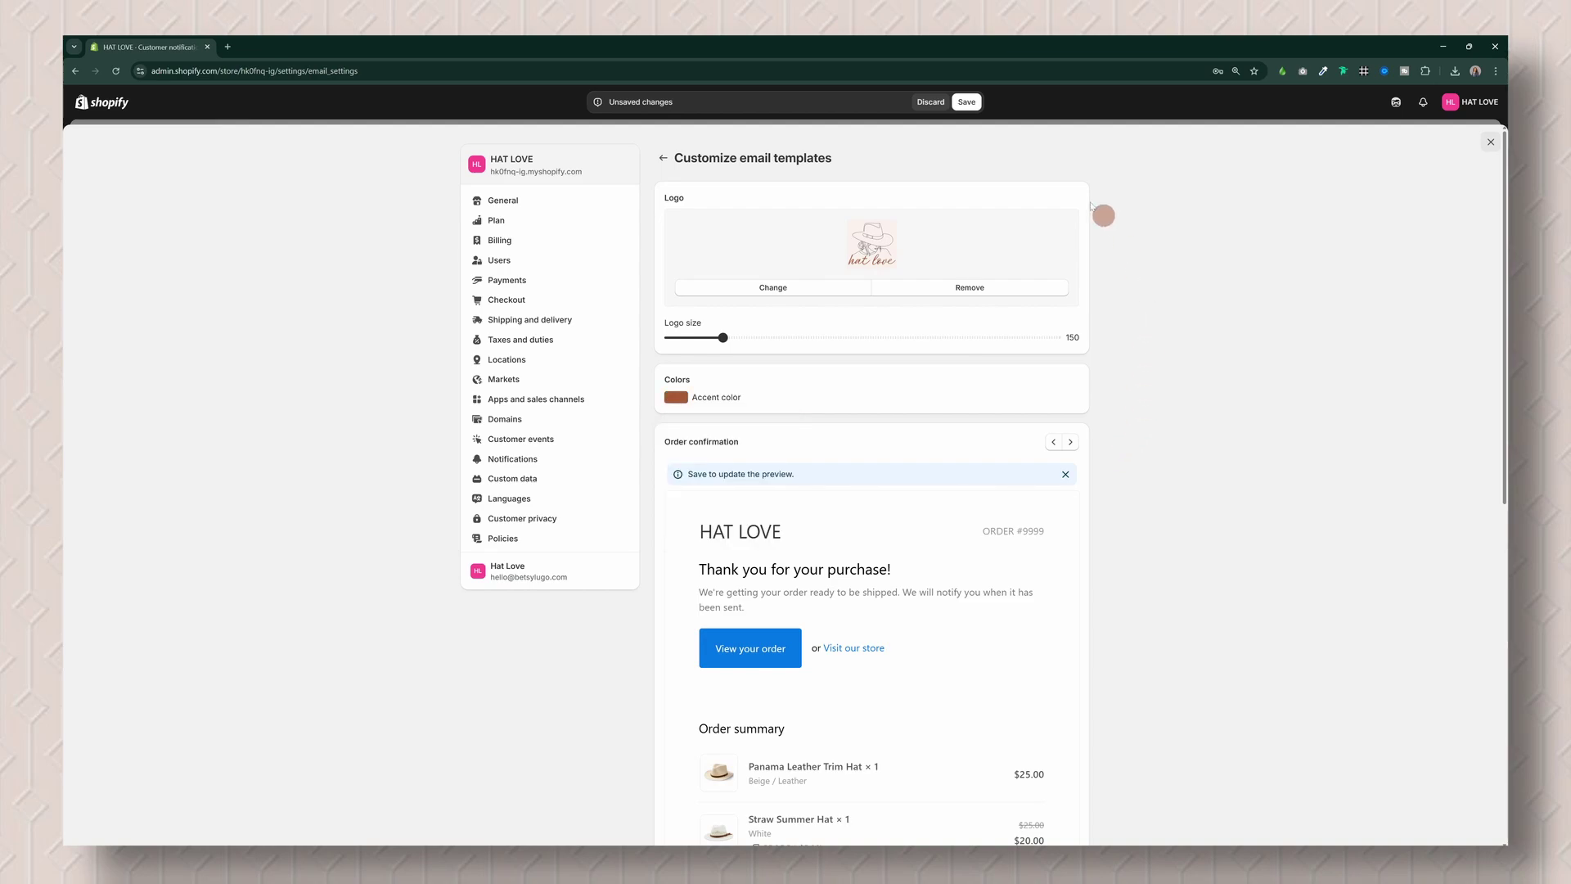
click(959, 108)
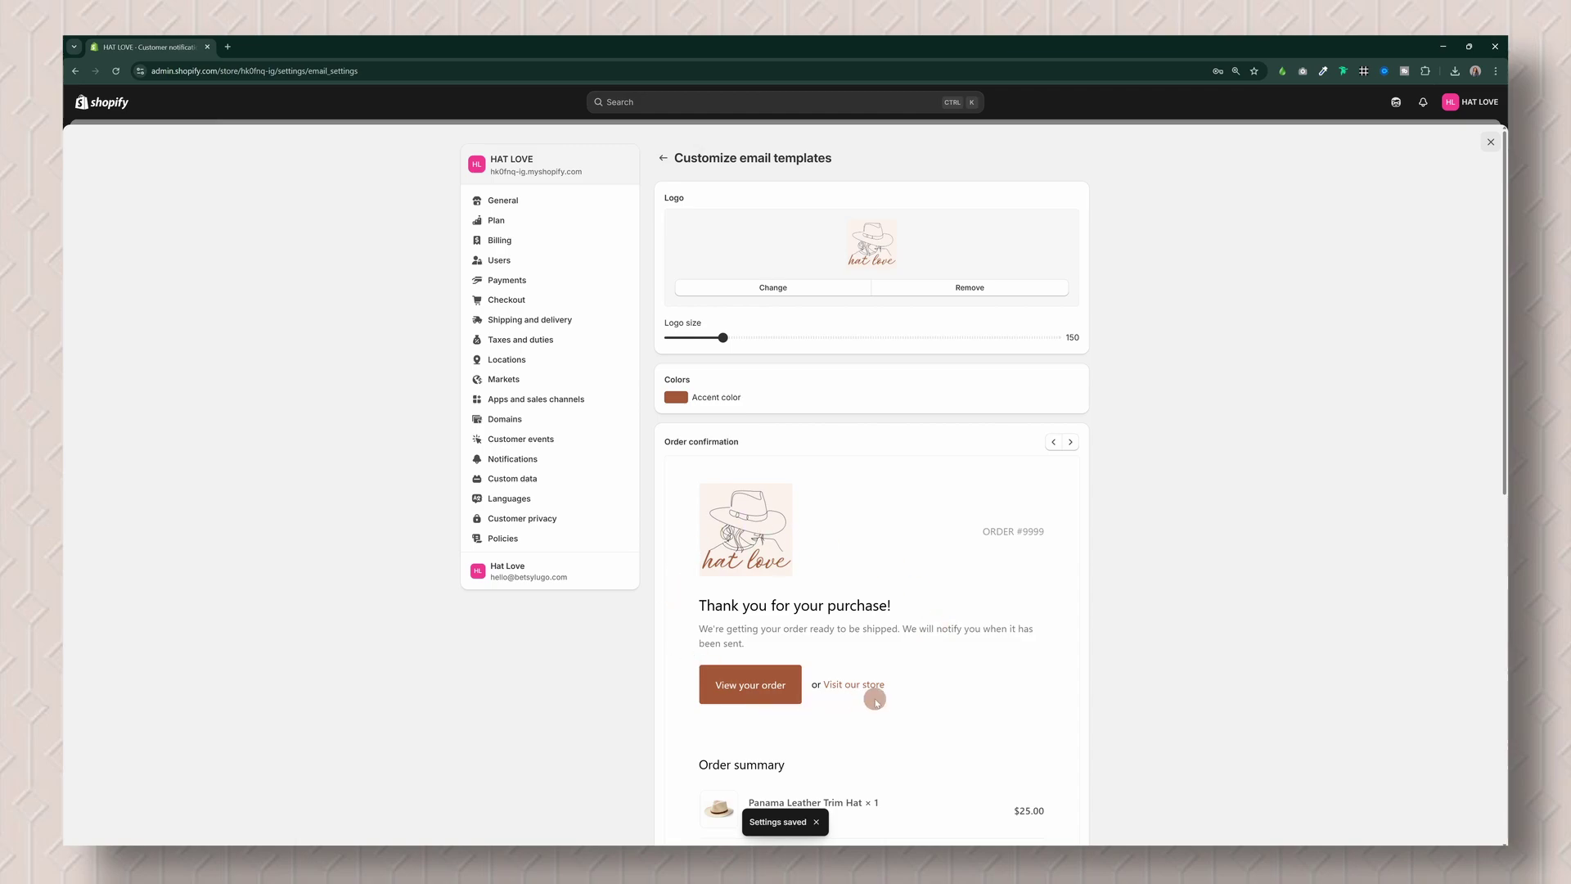
scroll(1101, 655, down, 2)
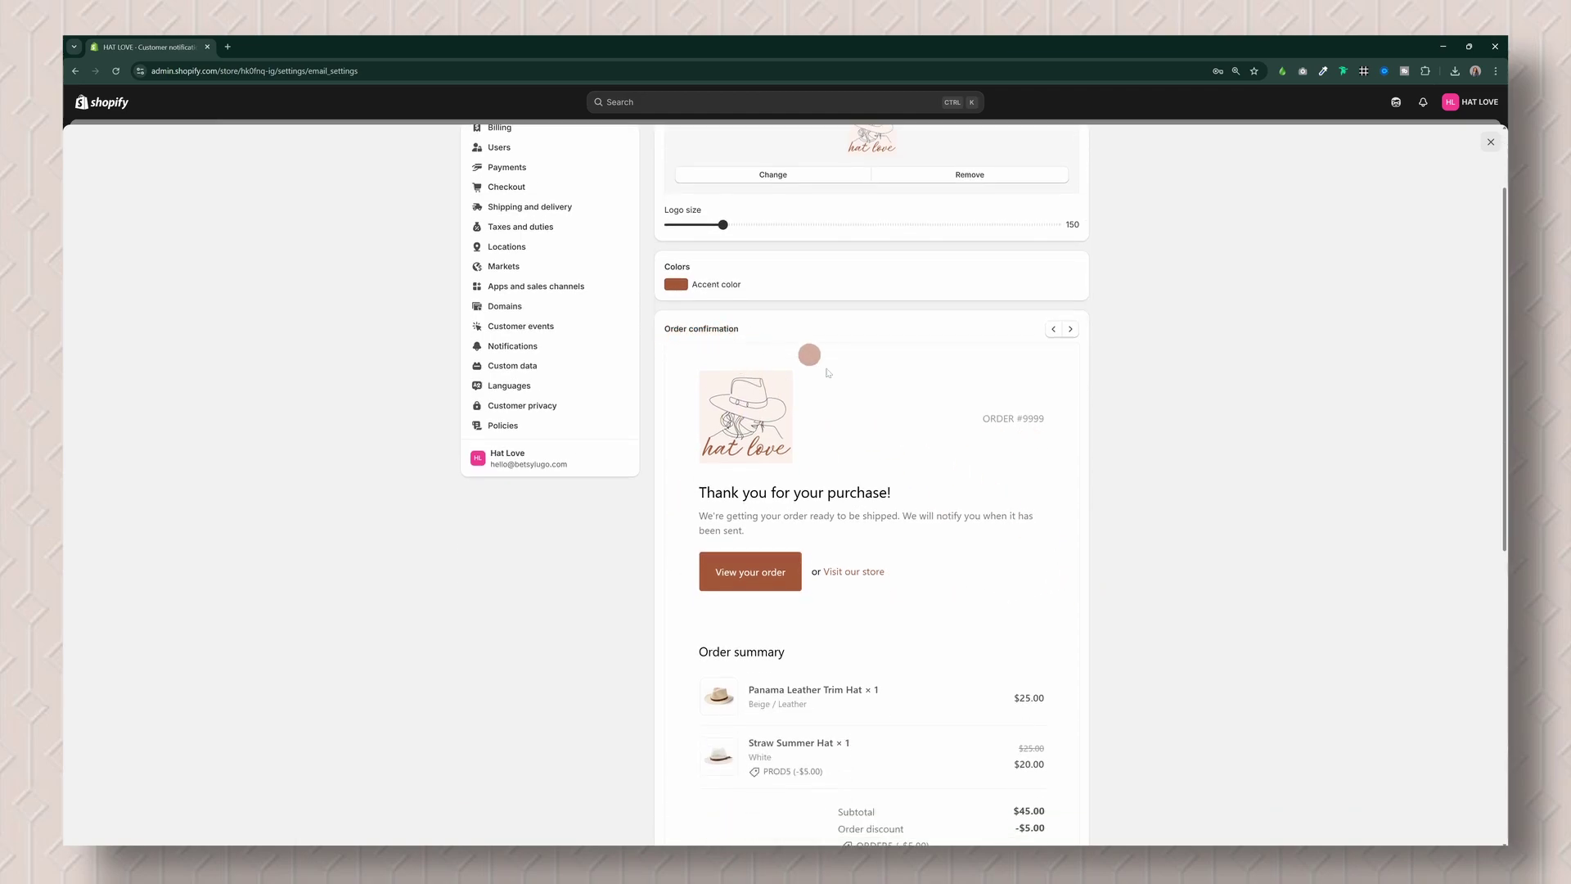
scroll(950, 528, down, 4)
scroll(873, 401, up, 6)
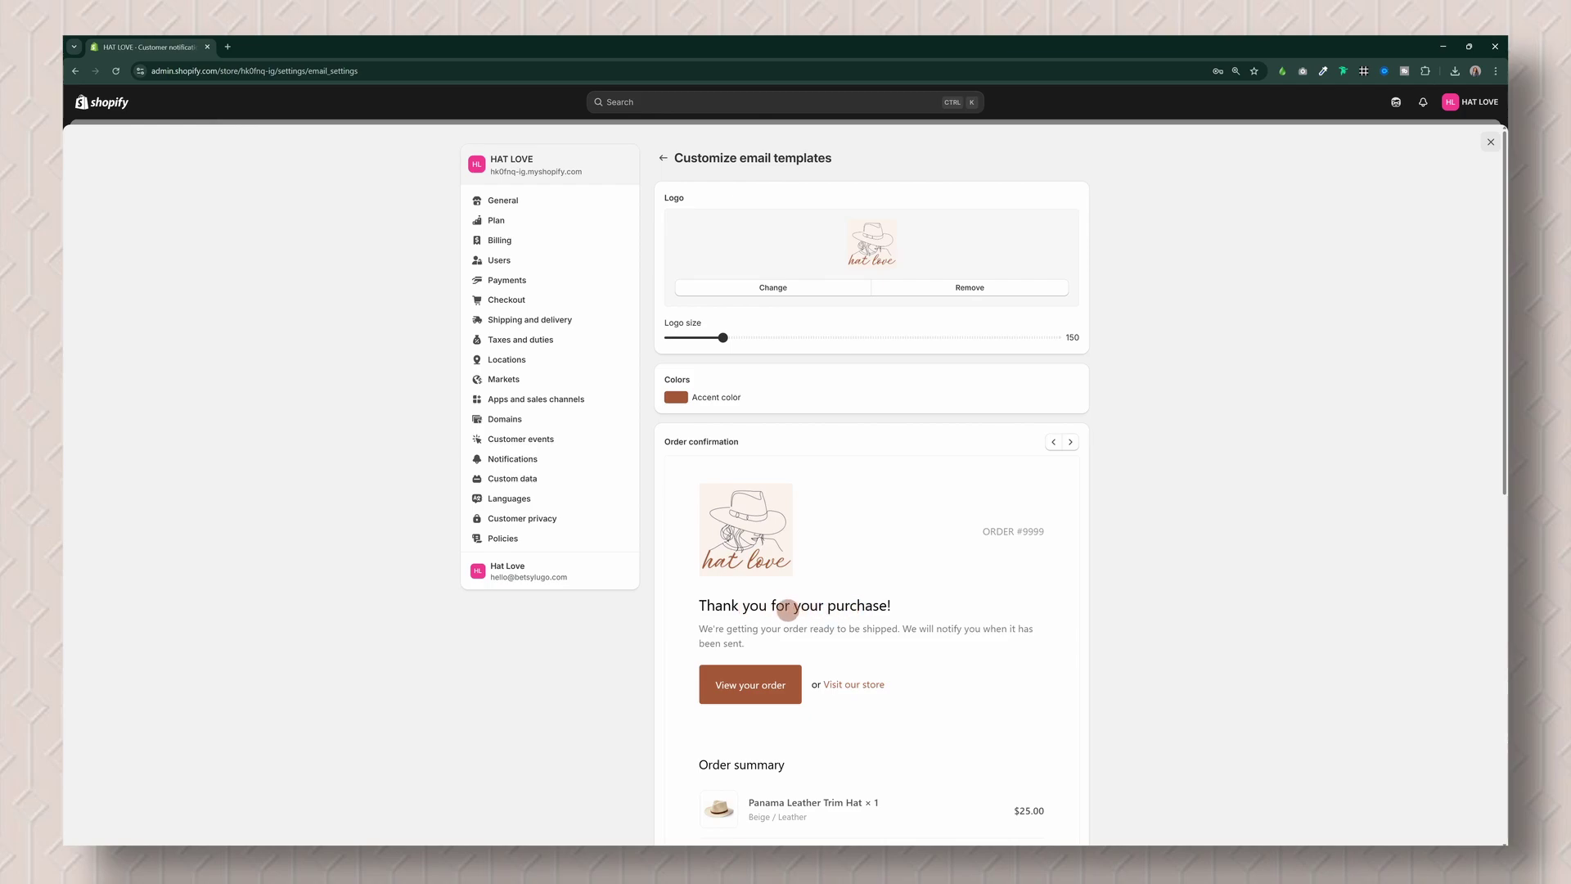
click(665, 157)
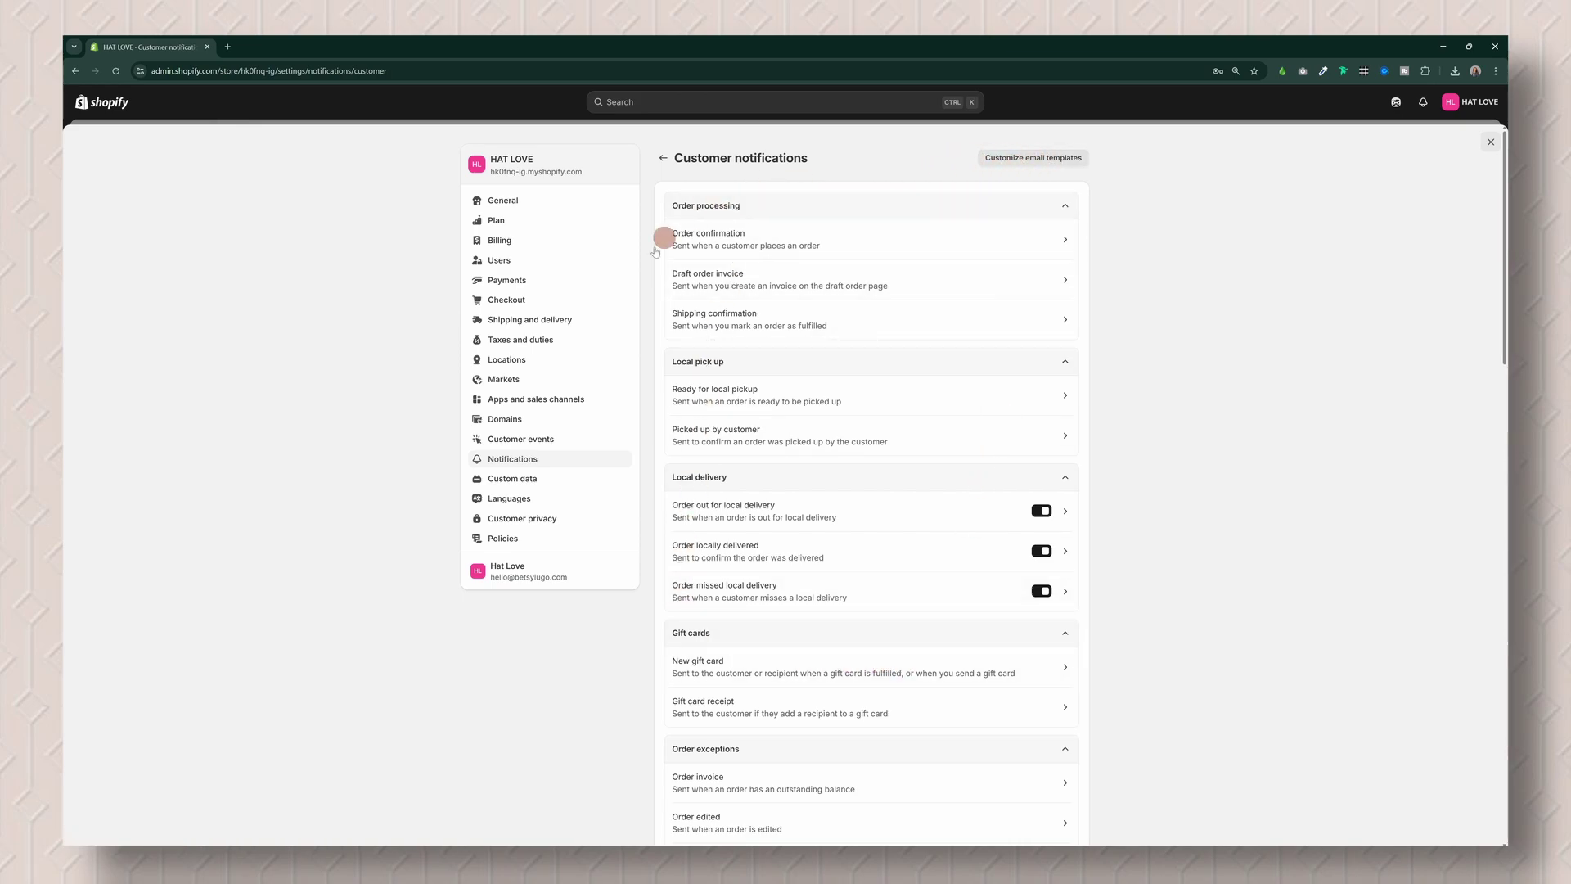
Step: Go to the Policies page in the Settings sidebar
click(554, 543)
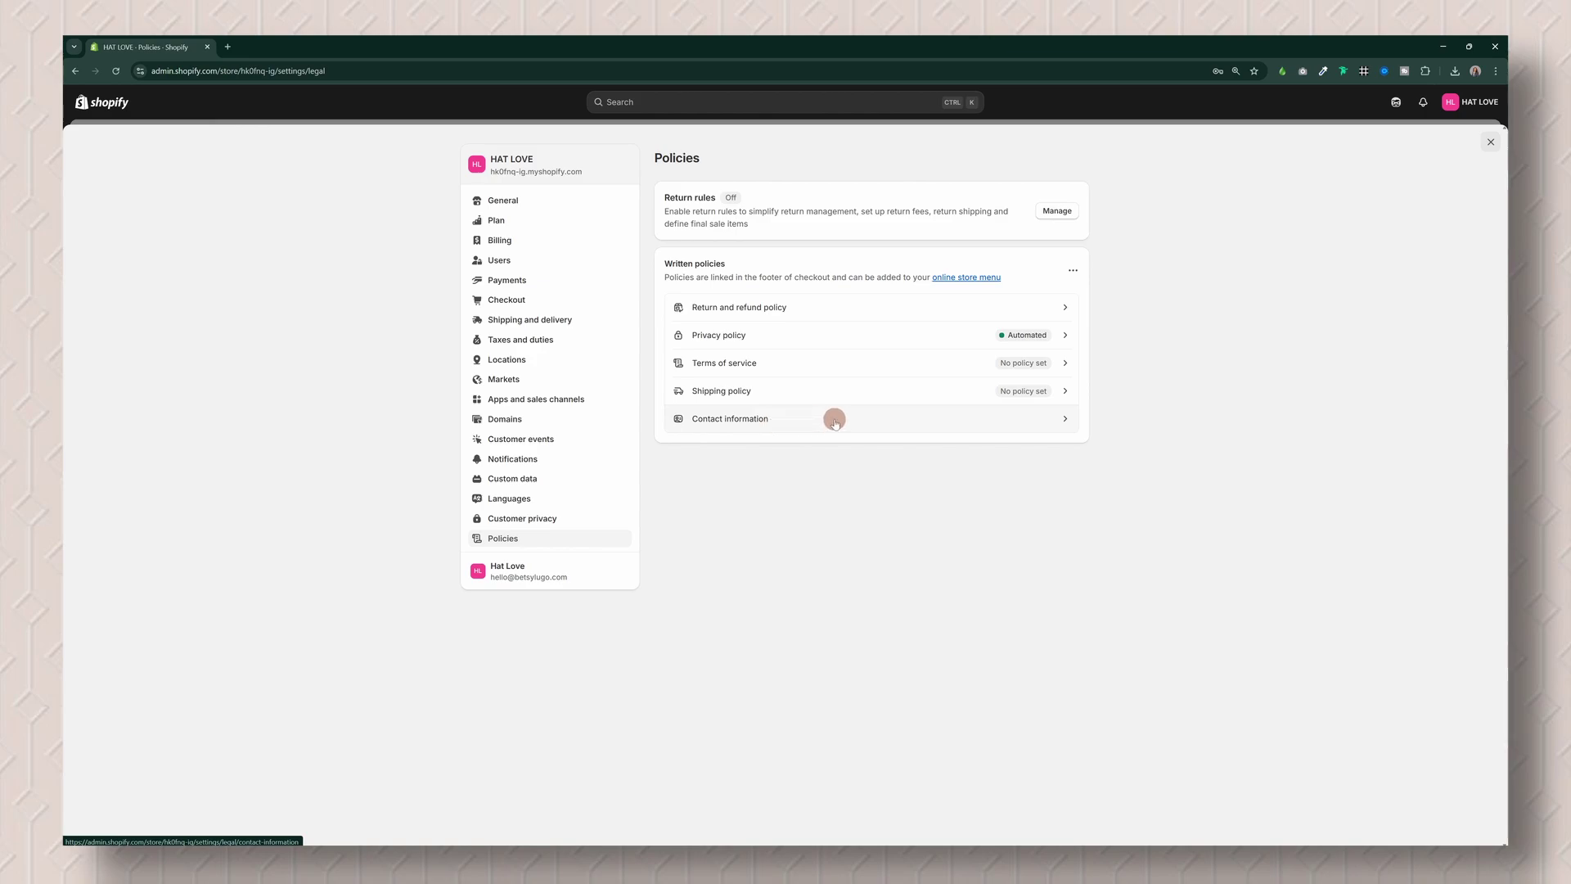
click(1059, 421)
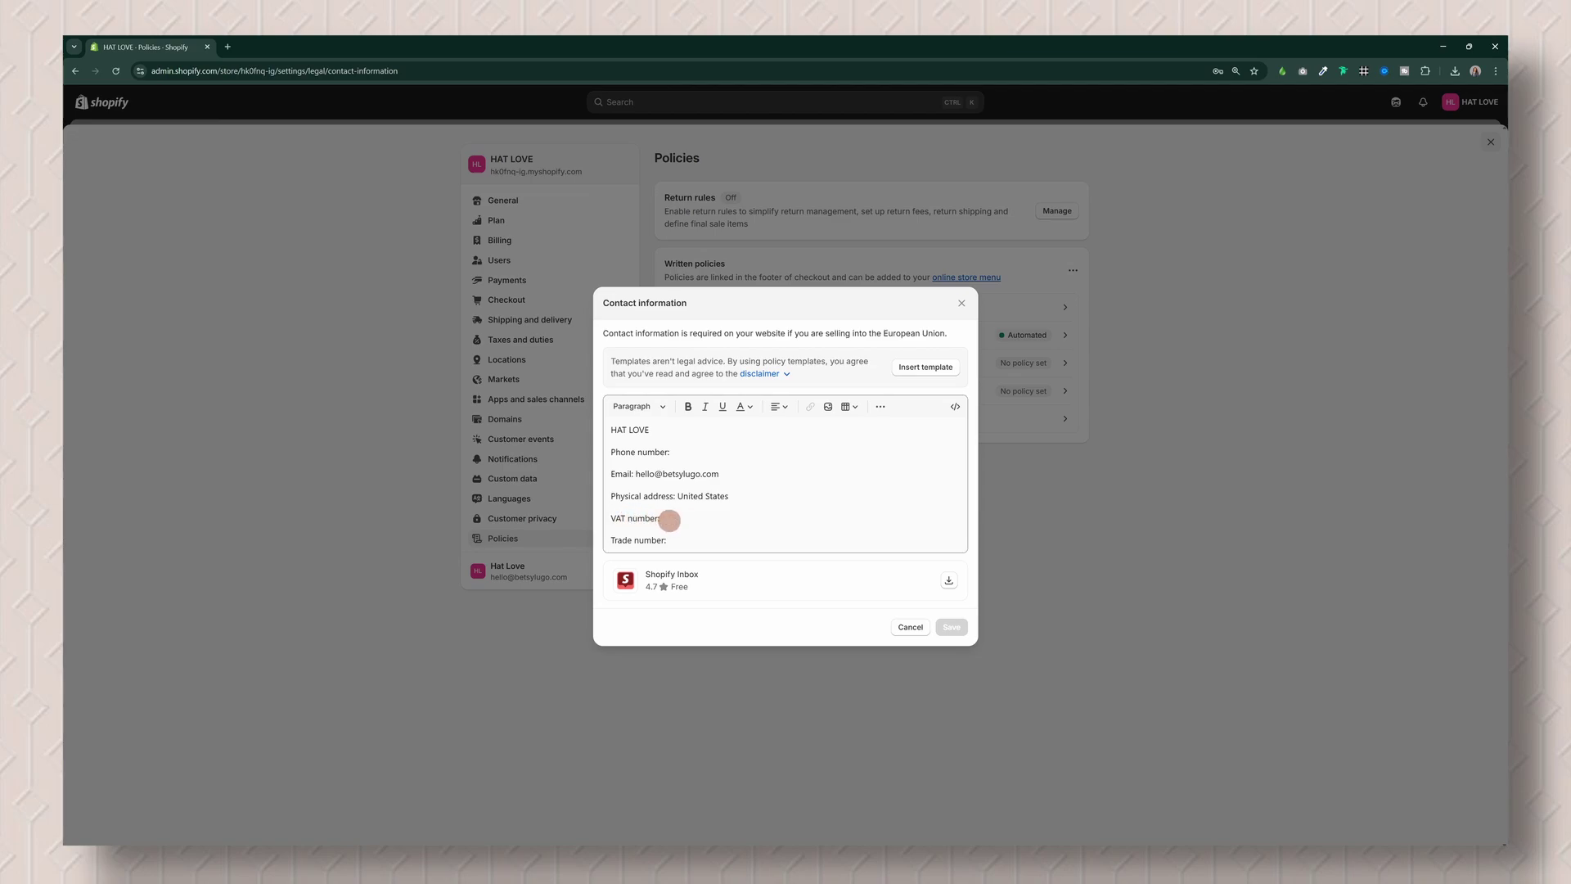
triple_click(670, 520)
click(681, 538)
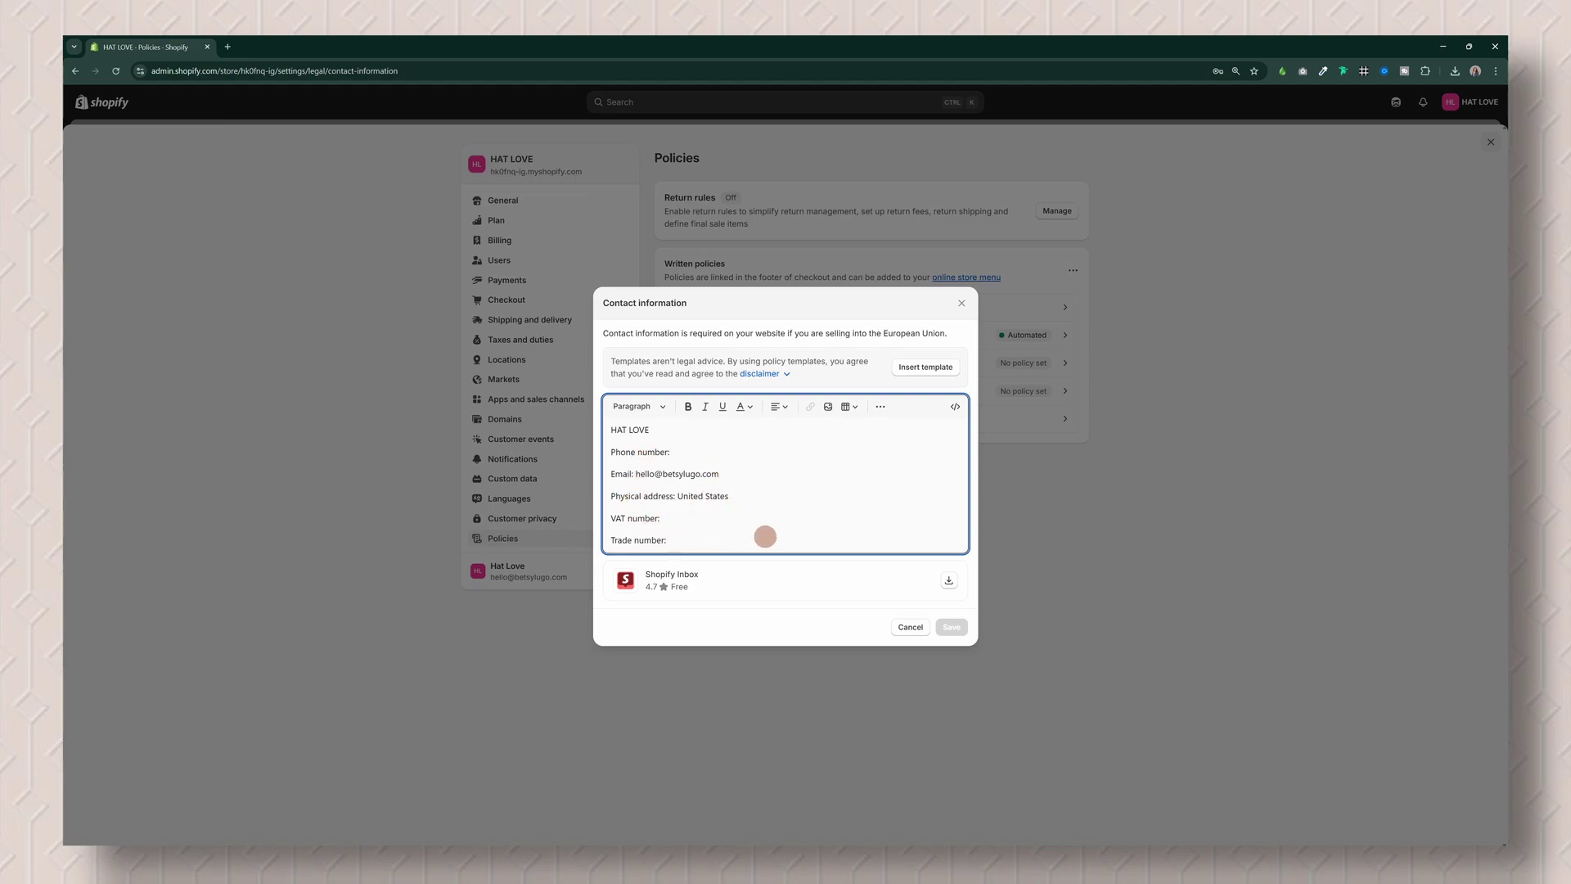
click(962, 303)
click(1059, 310)
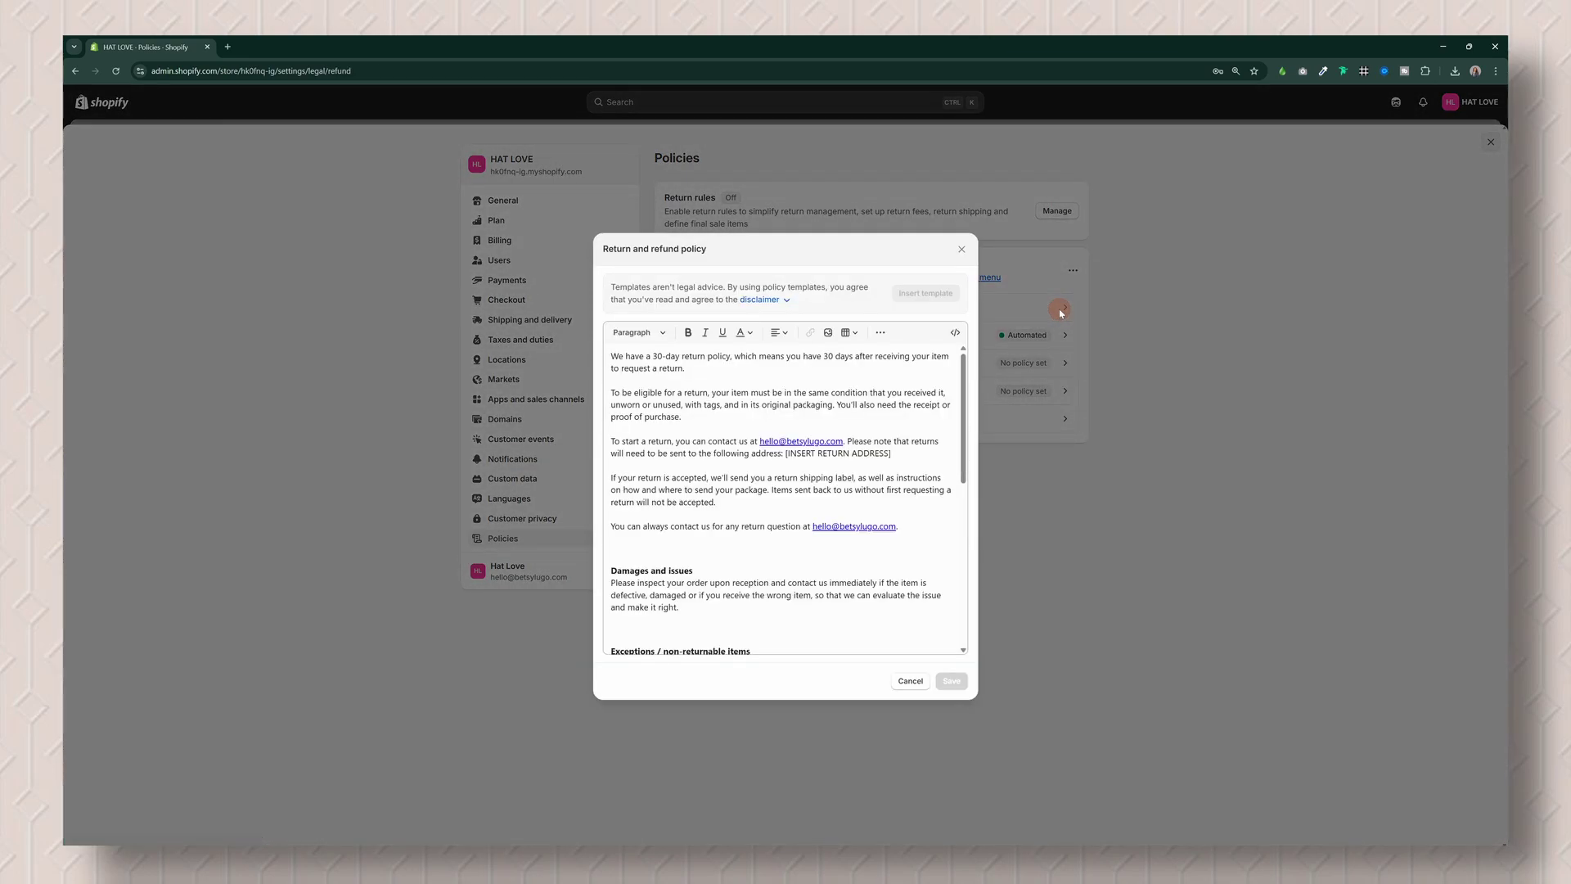
click(963, 385)
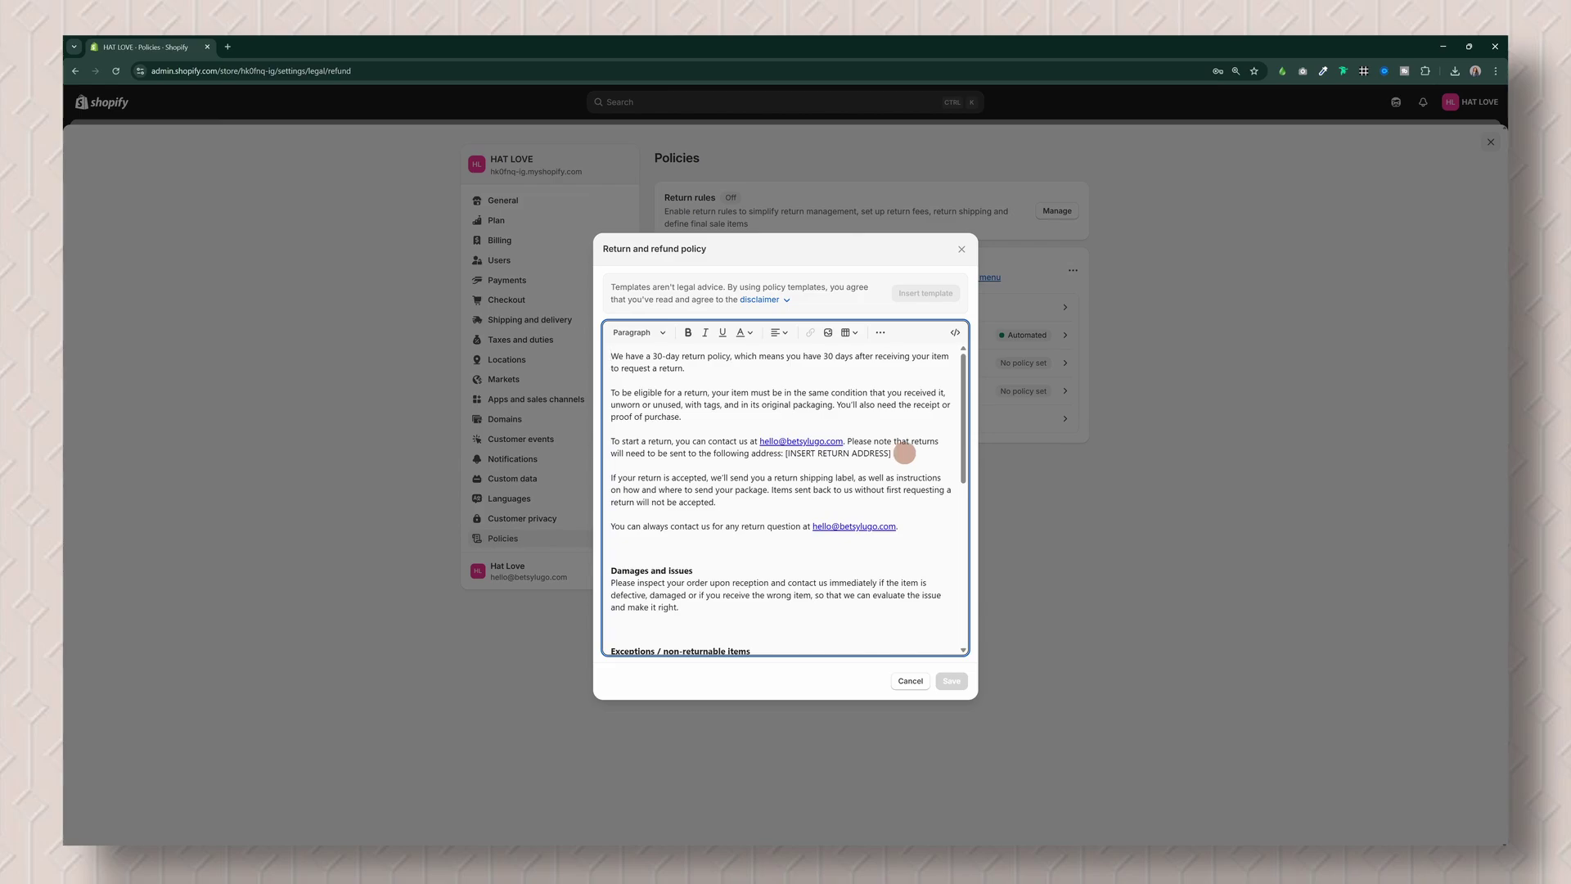
scroll(901, 454, down, 5)
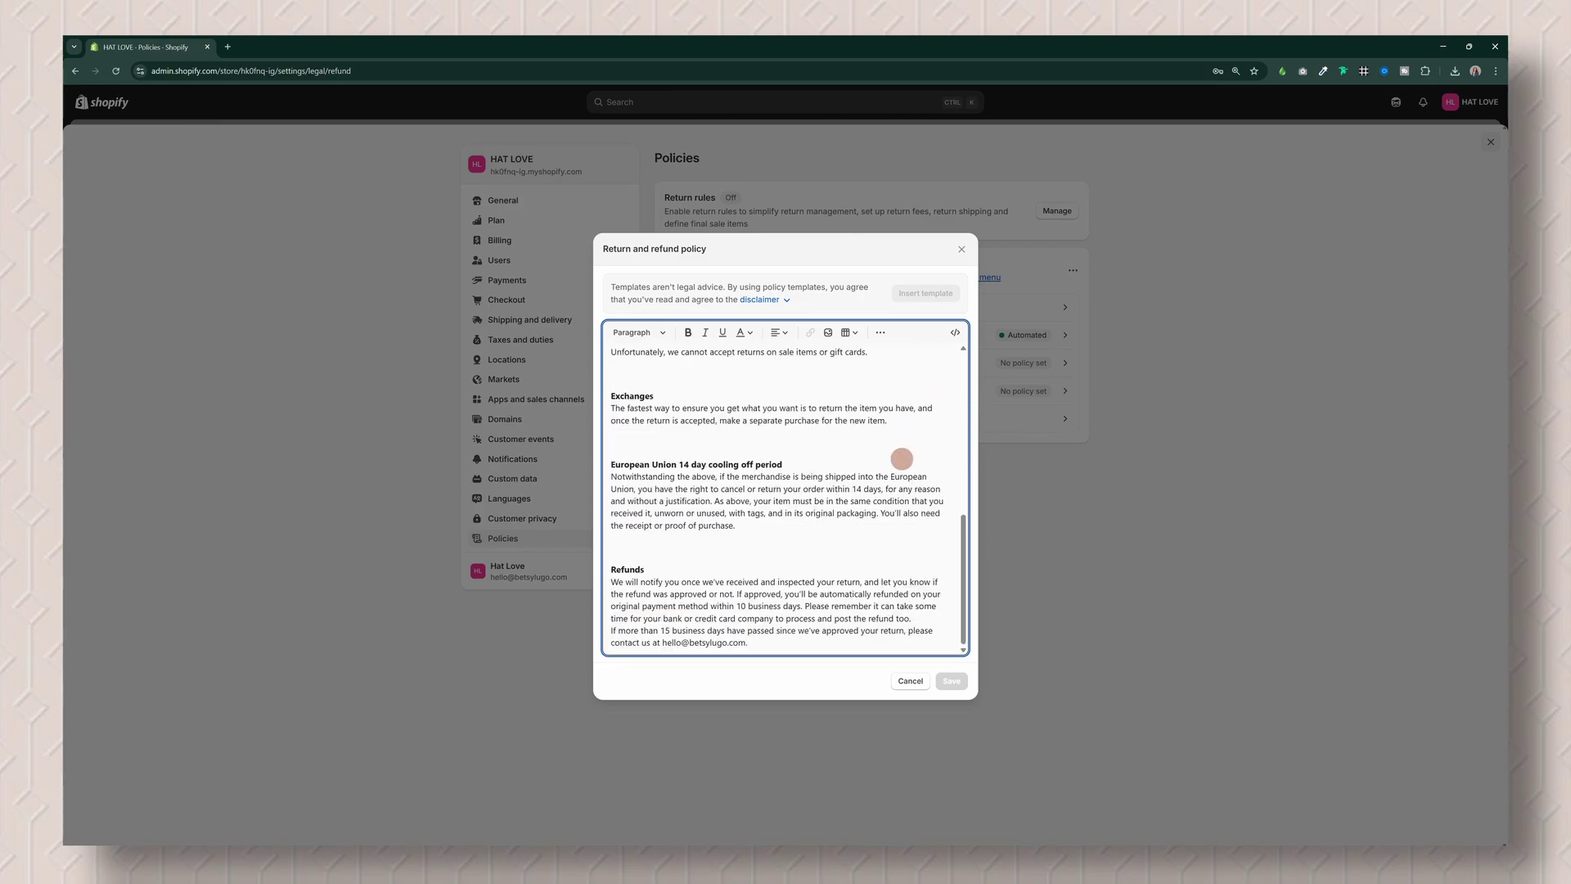
scroll(901, 458, up, 5)
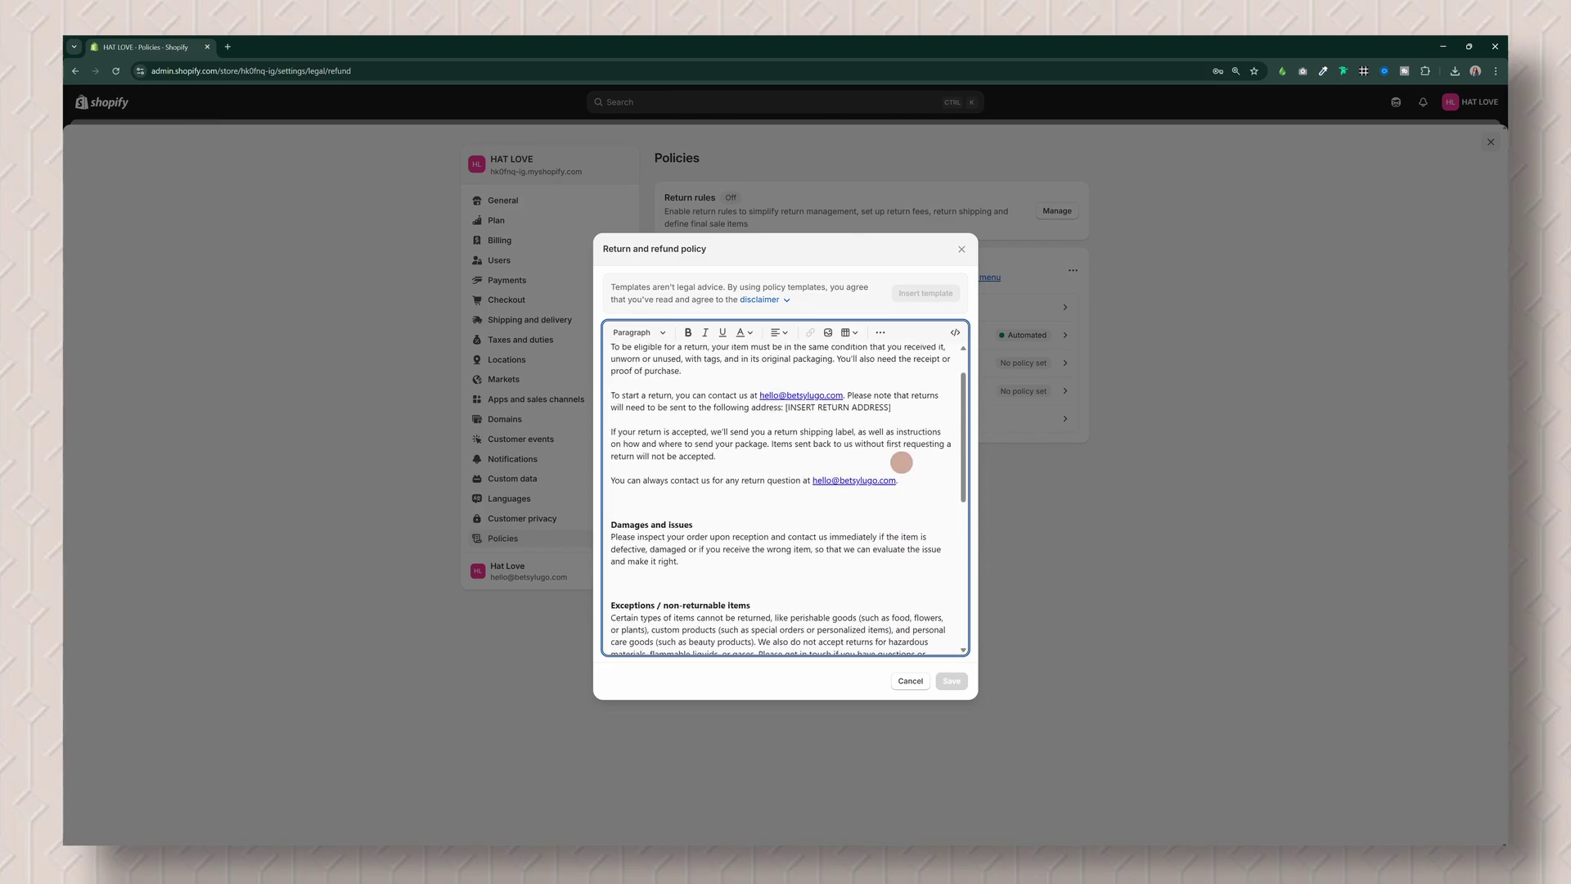
scroll(901, 462, up, 1)
drag(891, 455, 785, 454)
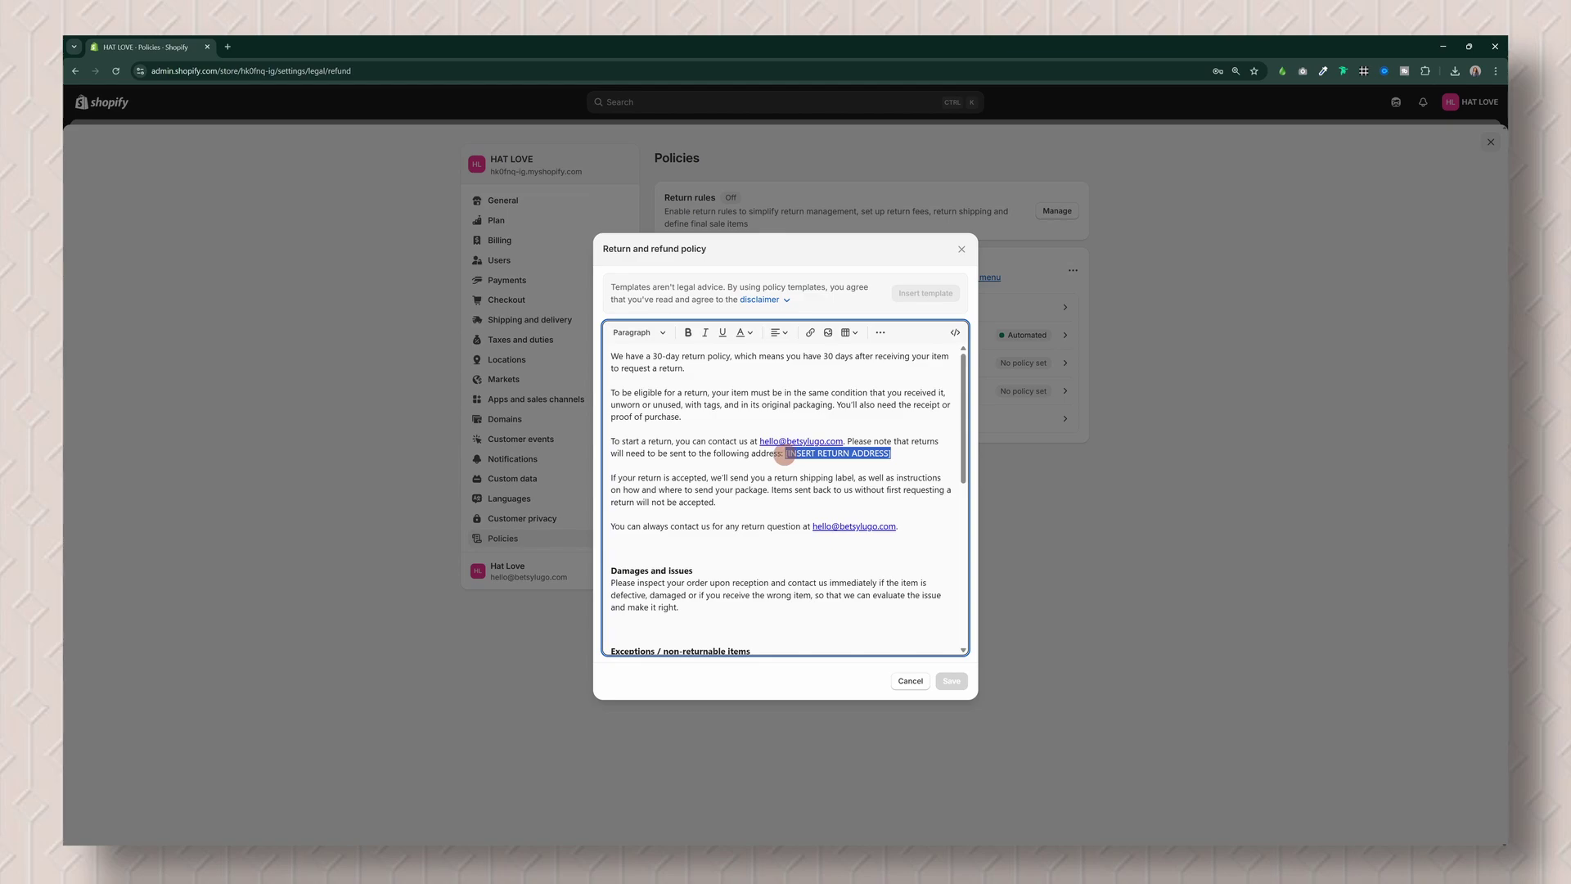
click(959, 251)
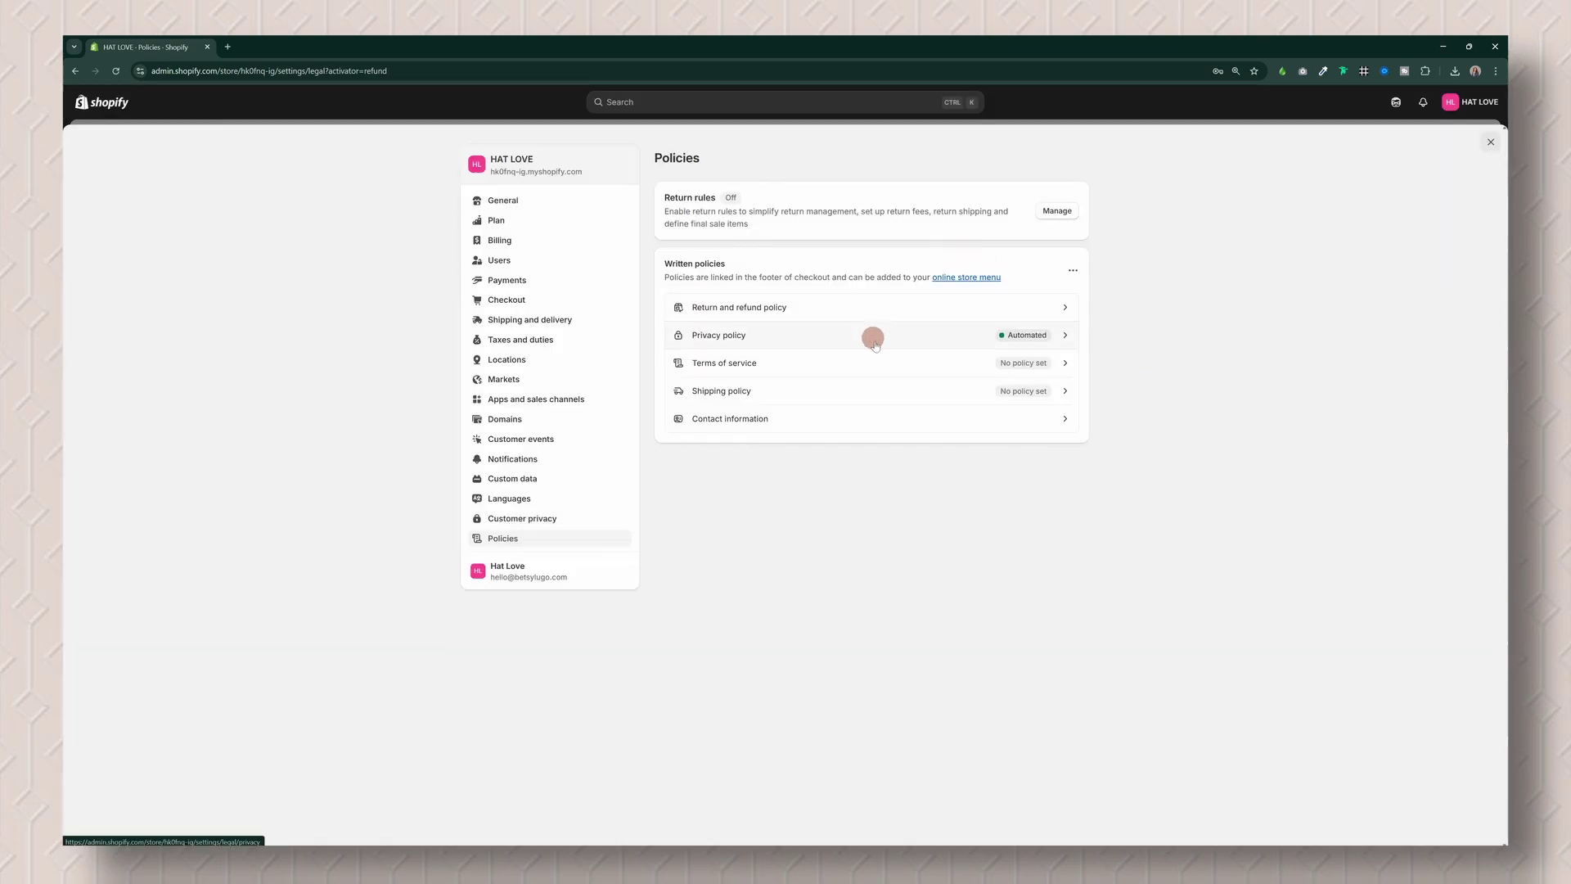
click(867, 368)
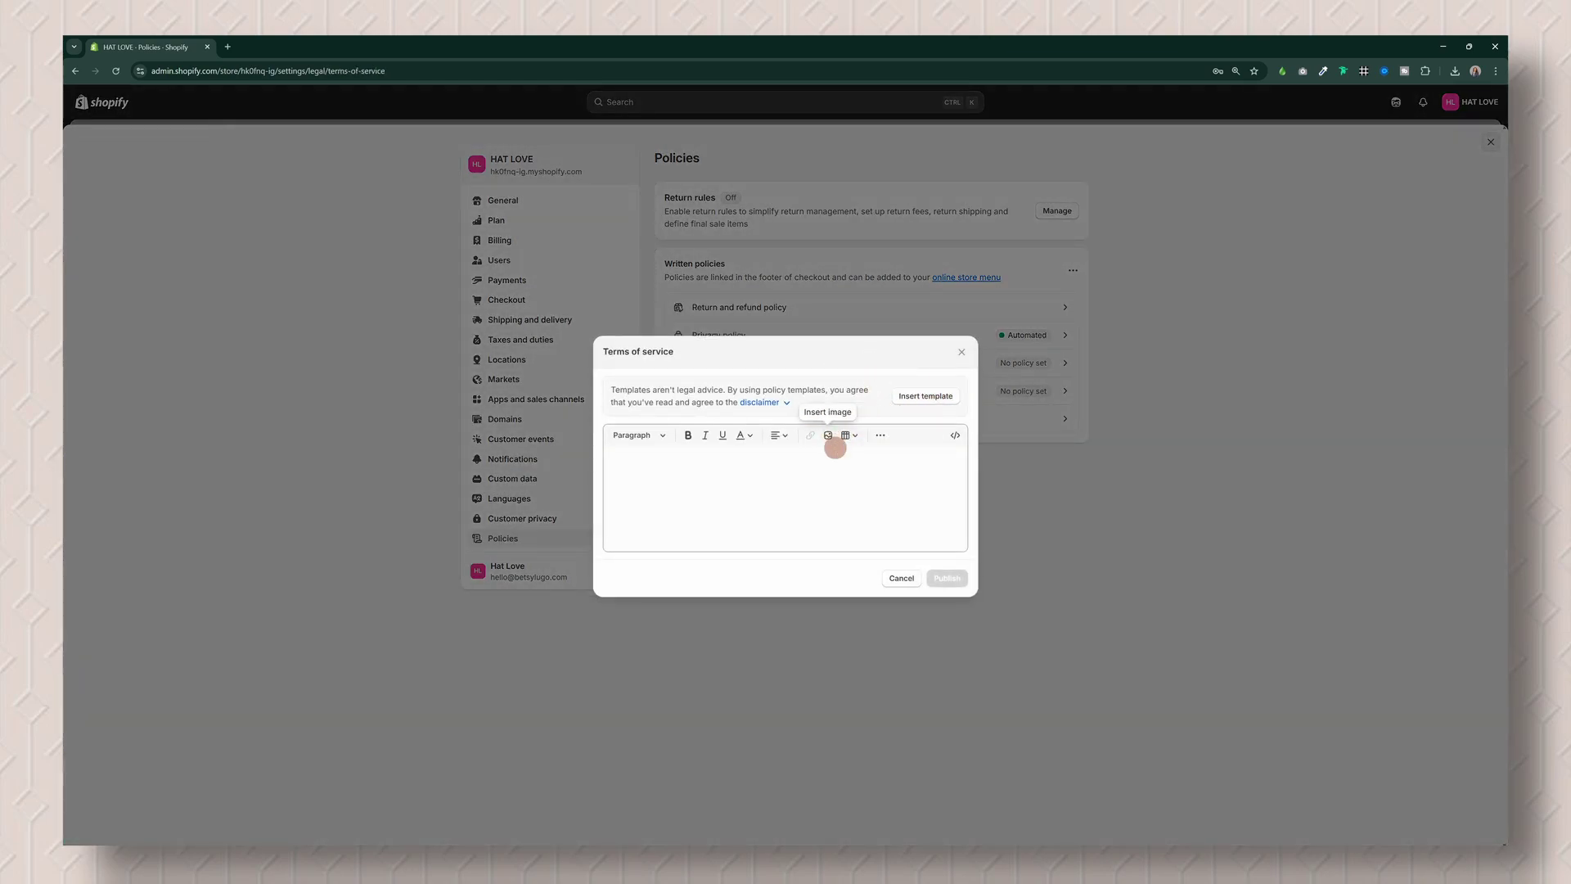
click(929, 395)
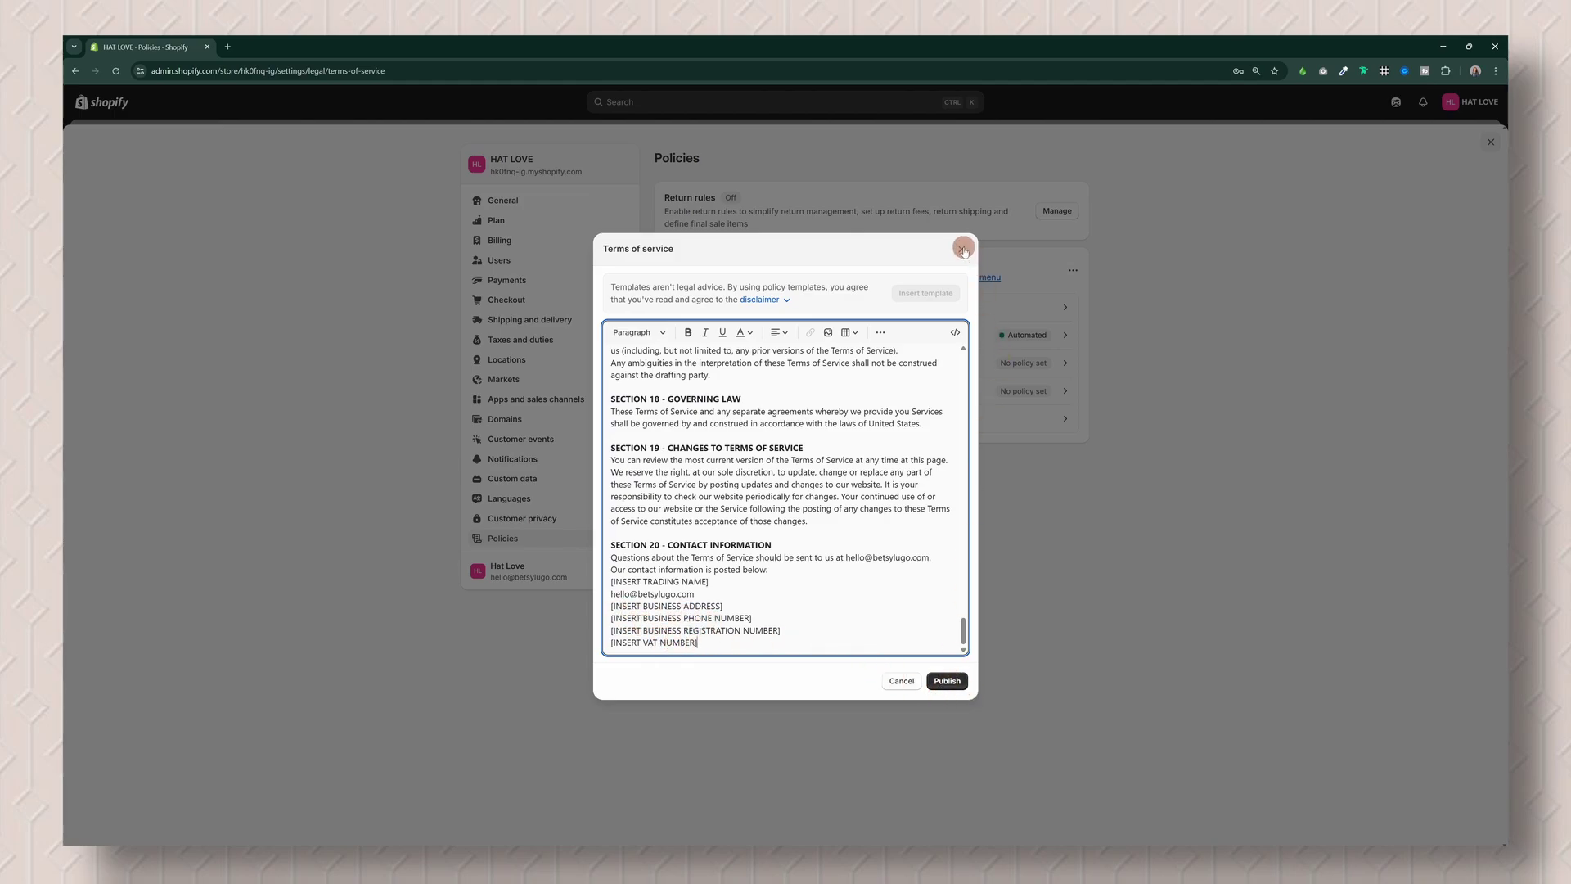
click(901, 681)
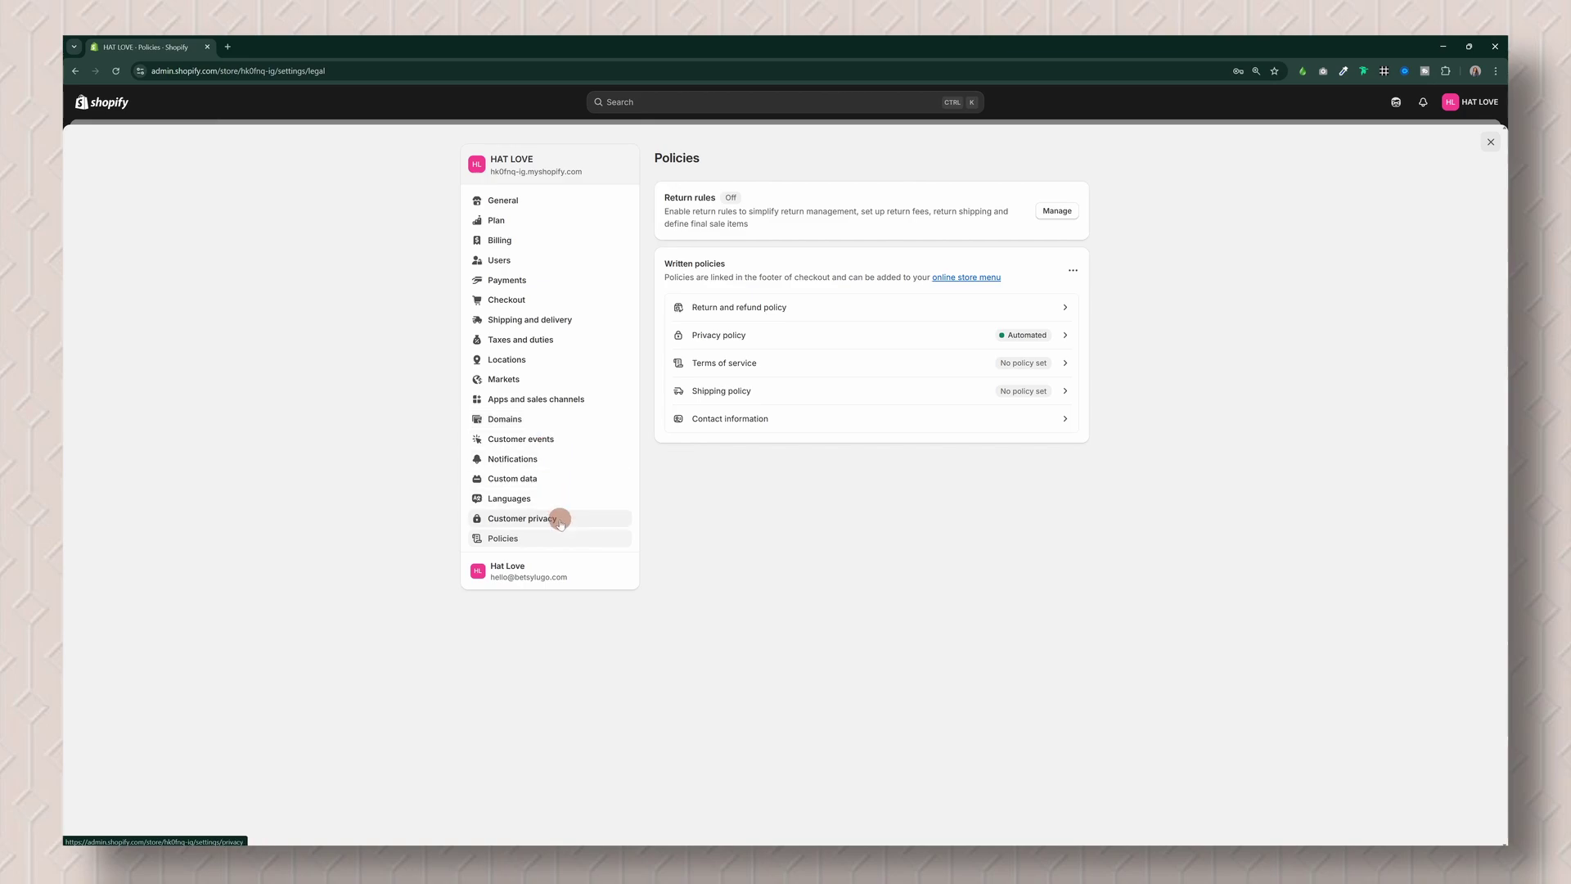
click(1488, 144)
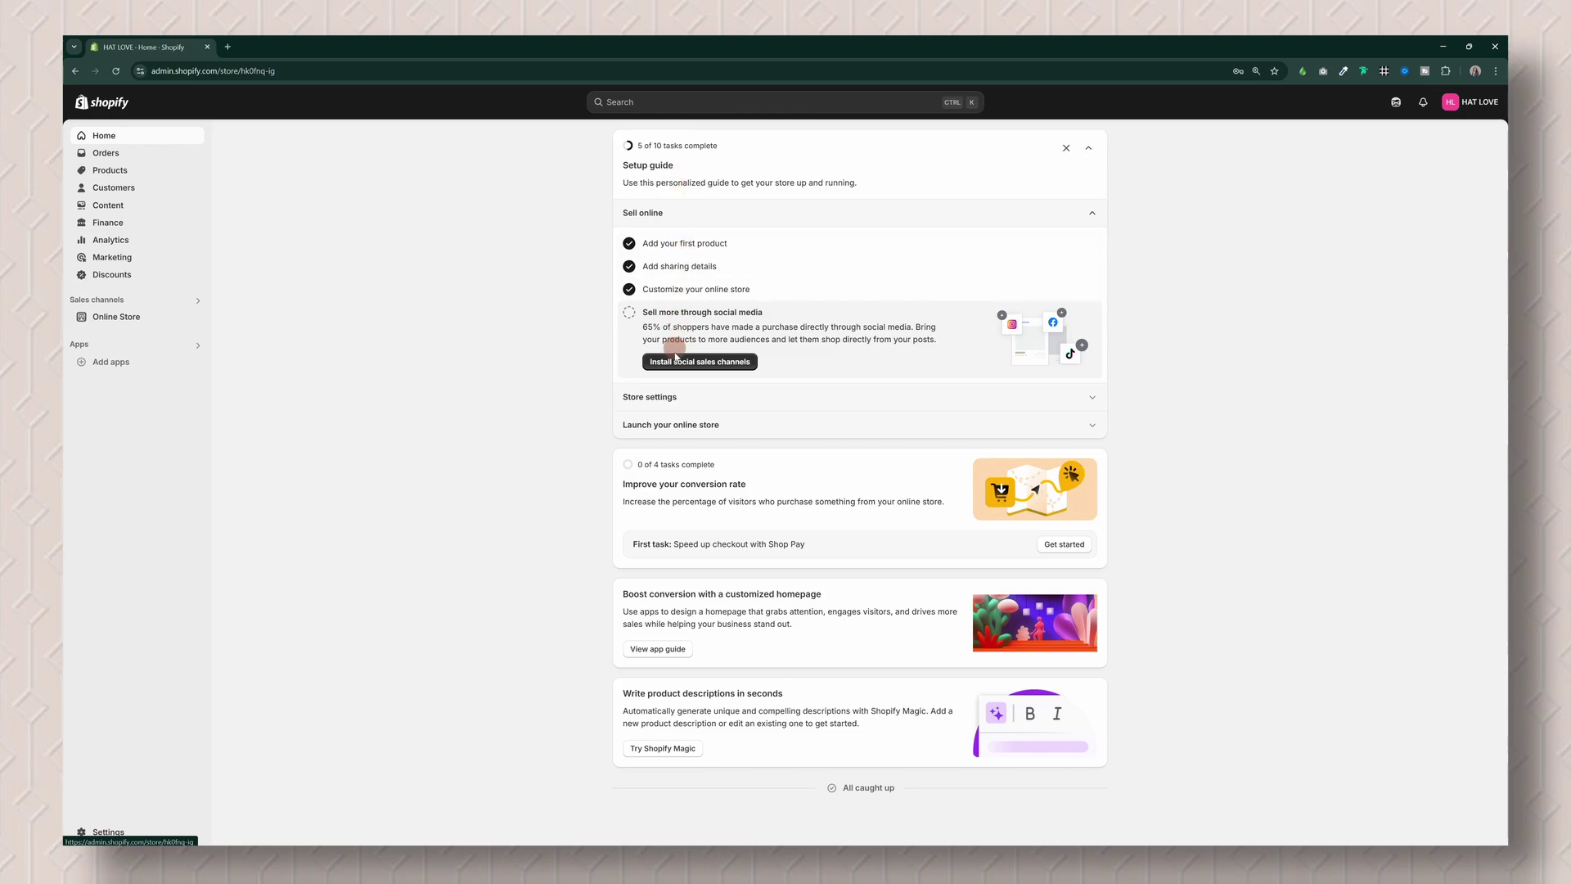
click(659, 397)
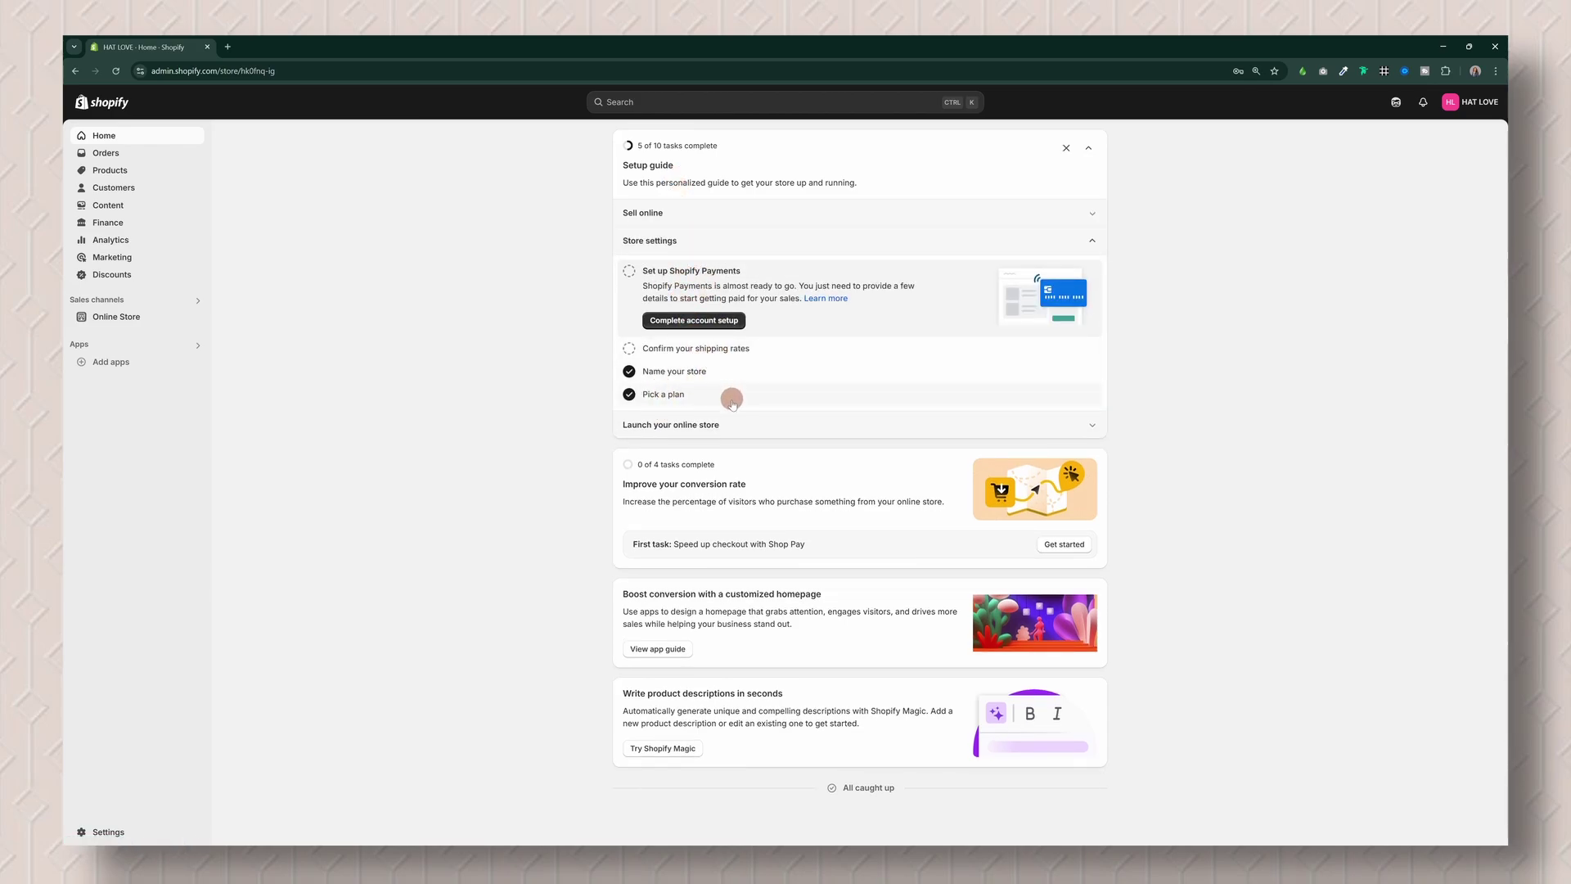
click(714, 425)
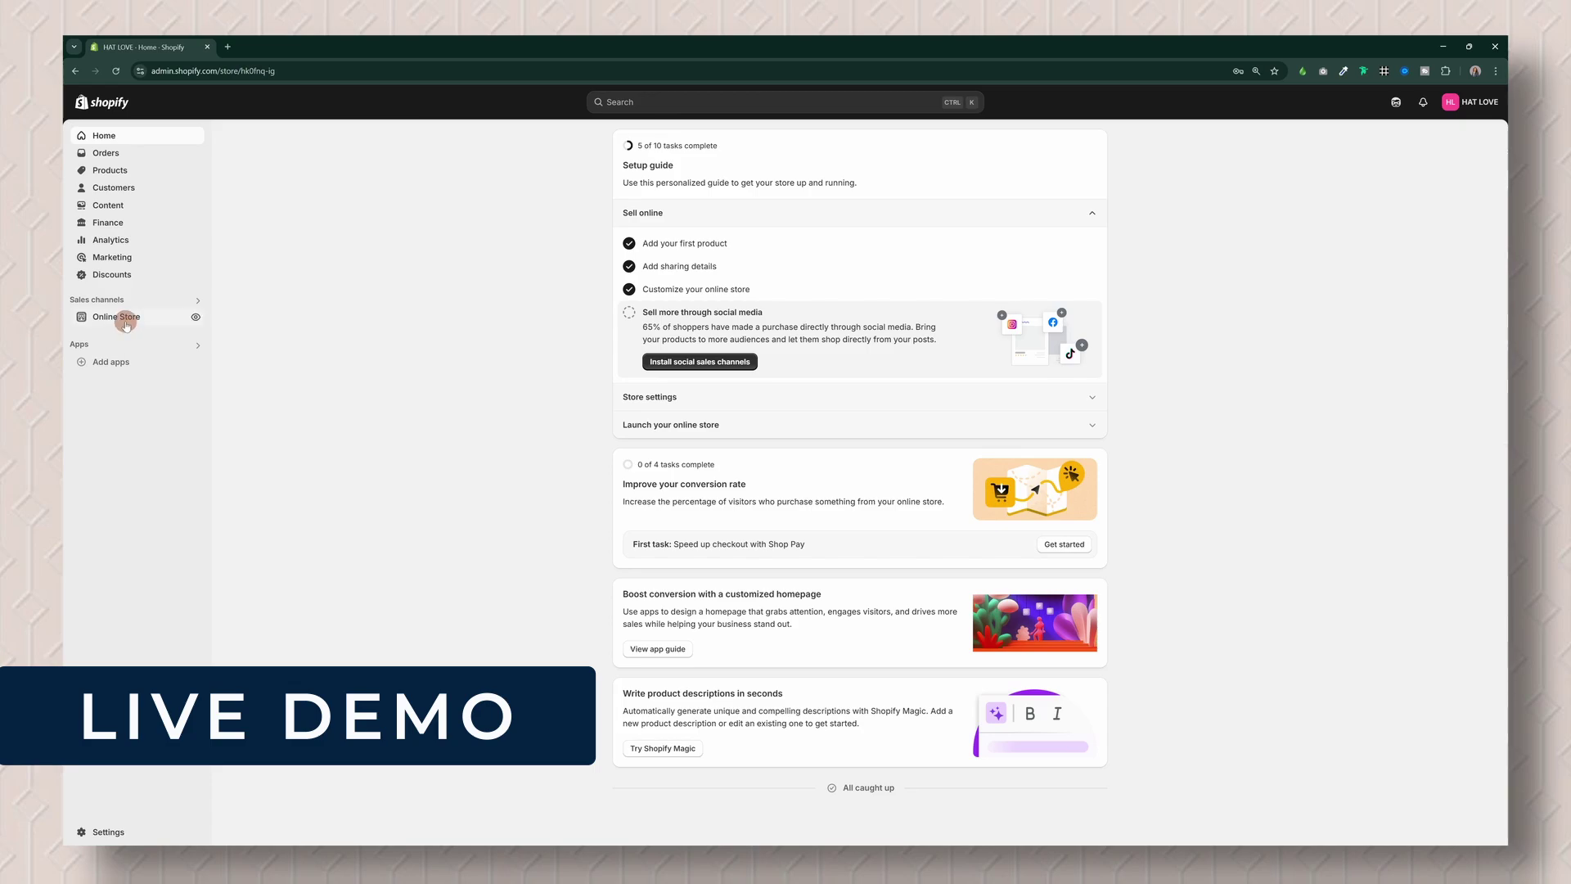
Step: View the live HAT LOVE store, copy the Panama Leather Trim Hat link, then open Straw Summer Hat
click(196, 319)
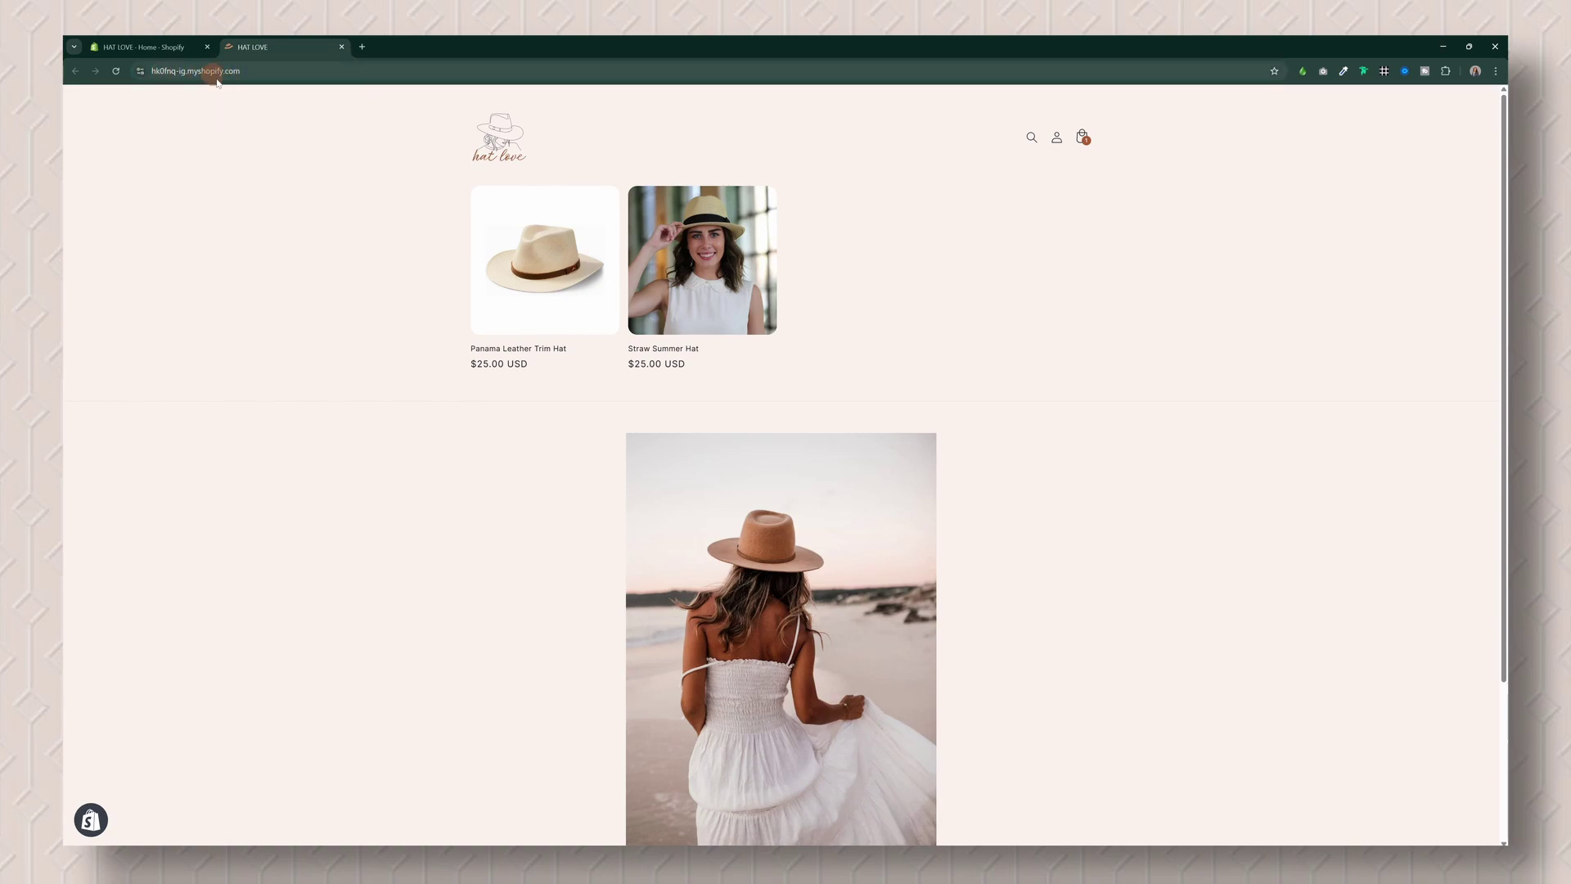
click(546, 274)
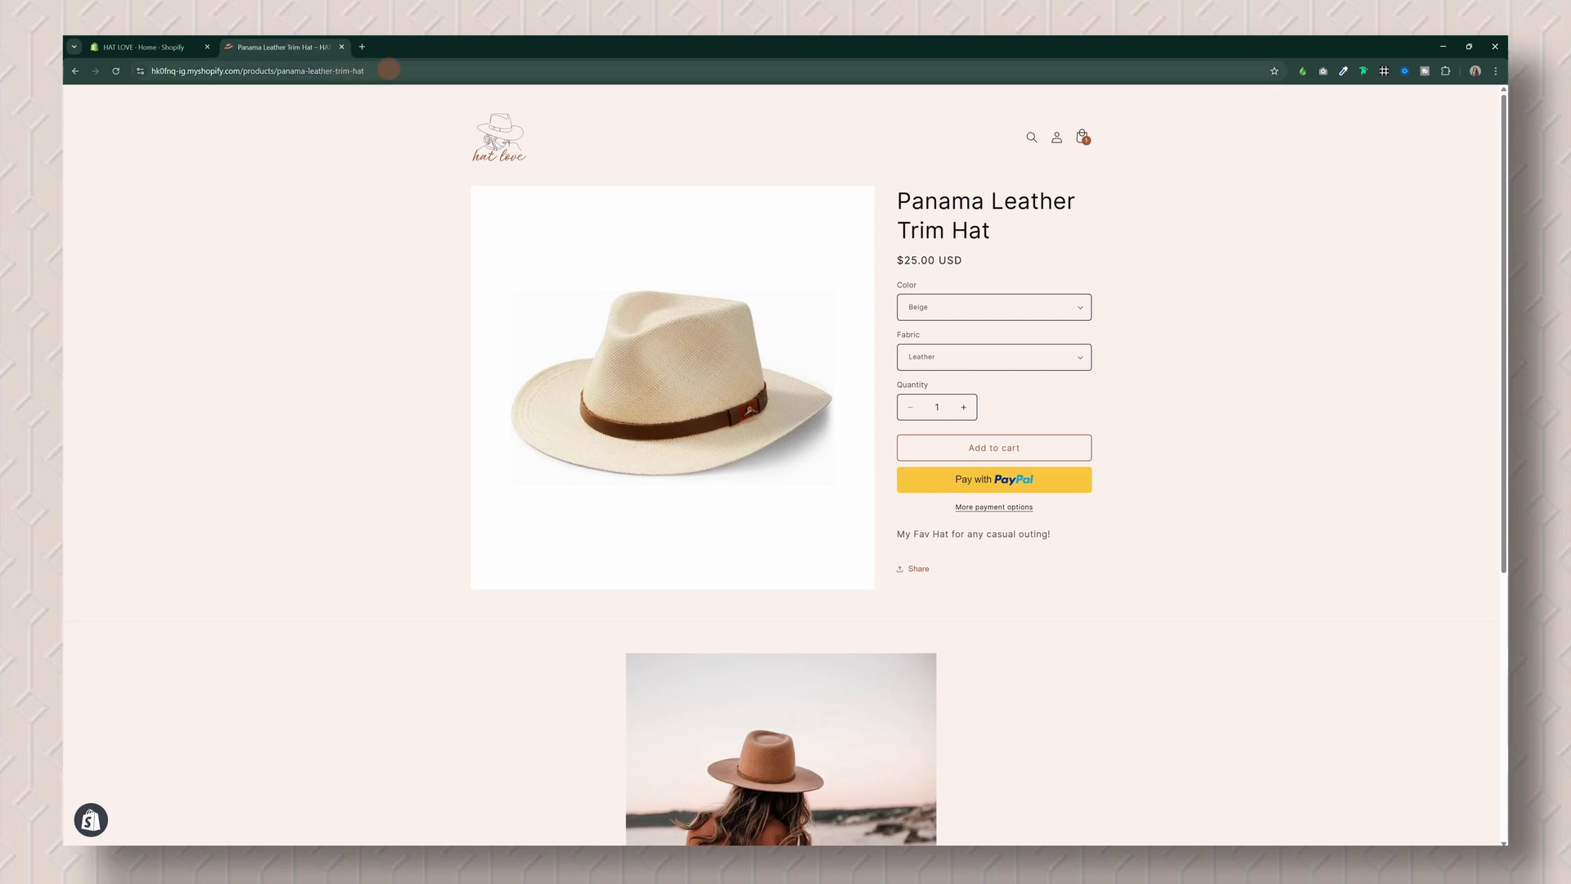
click(390, 71)
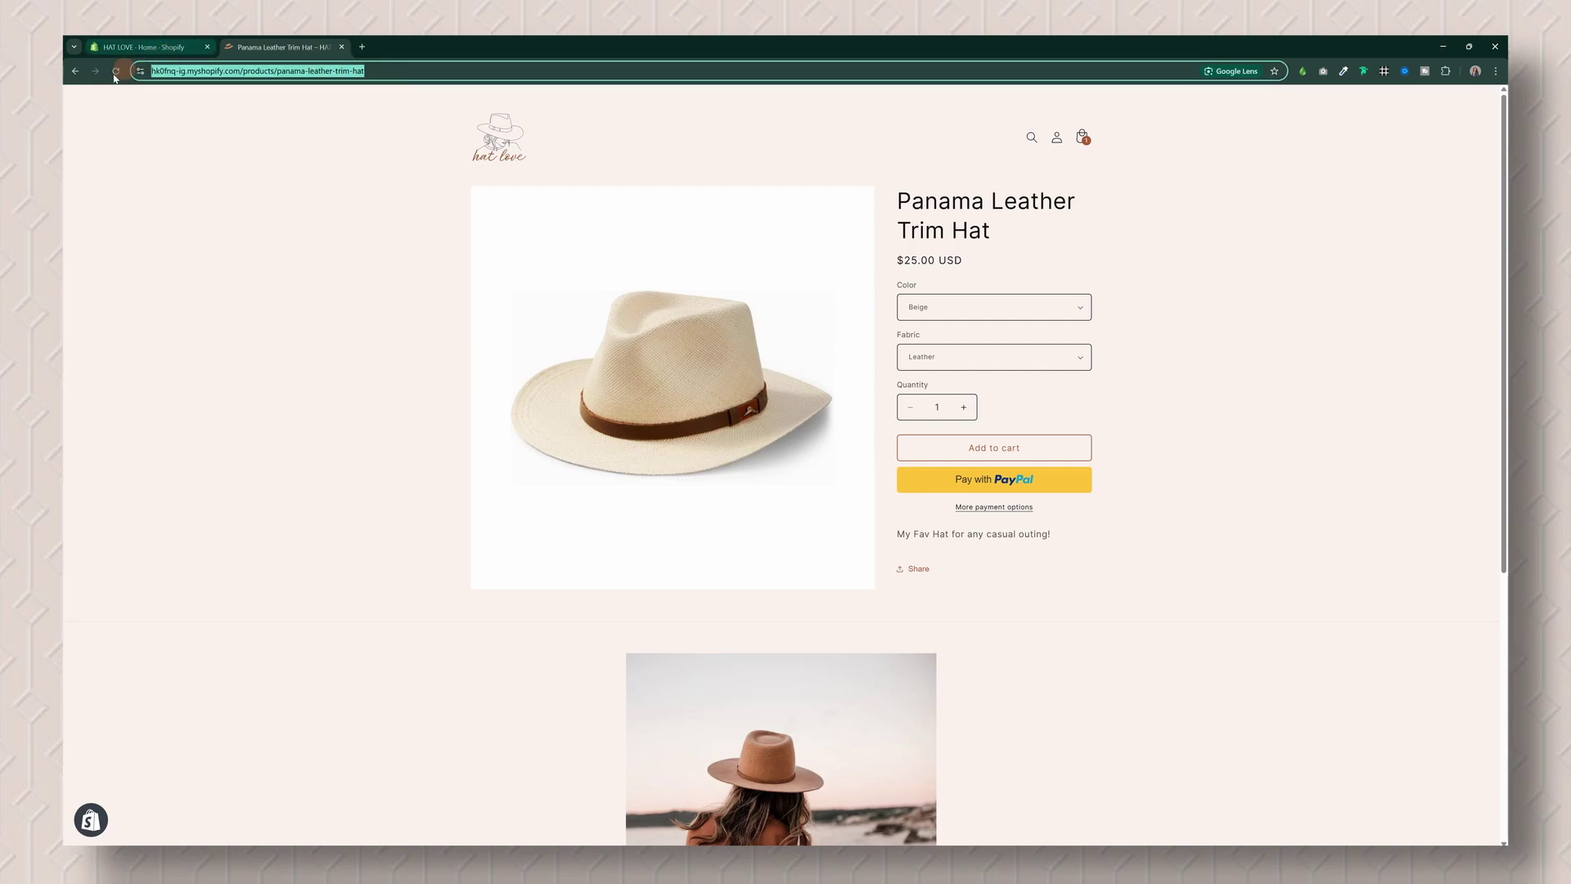
click(74, 71)
click(666, 252)
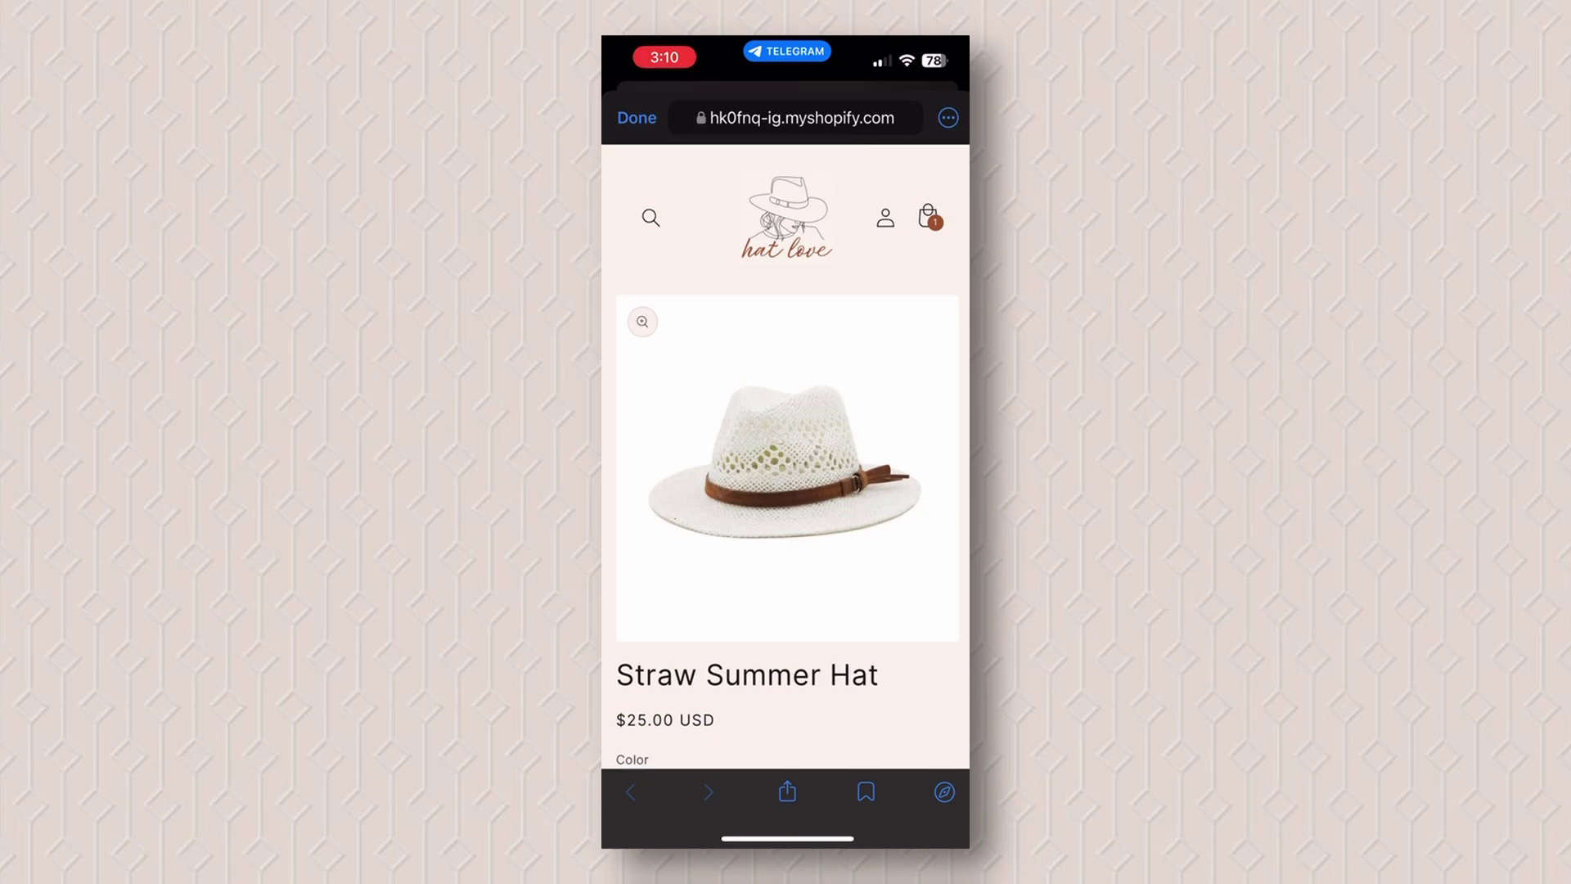
Step: Enlarge the Straw Summer Hat photo for a closer look, then close it
scroll(785, 458, down, 1)
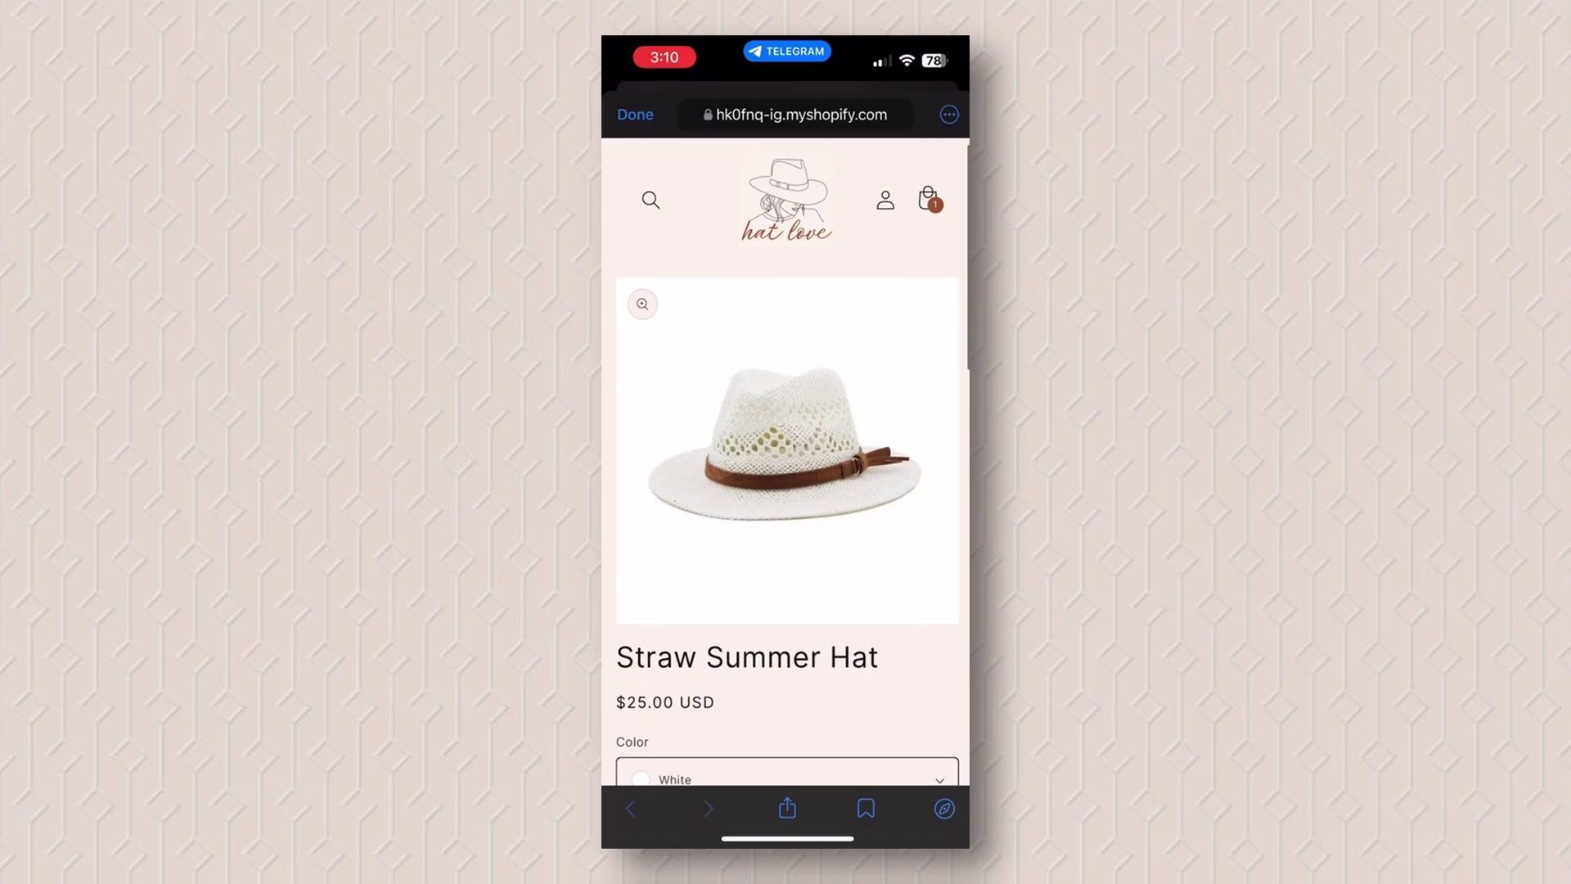
scroll(786, 458, up, 1)
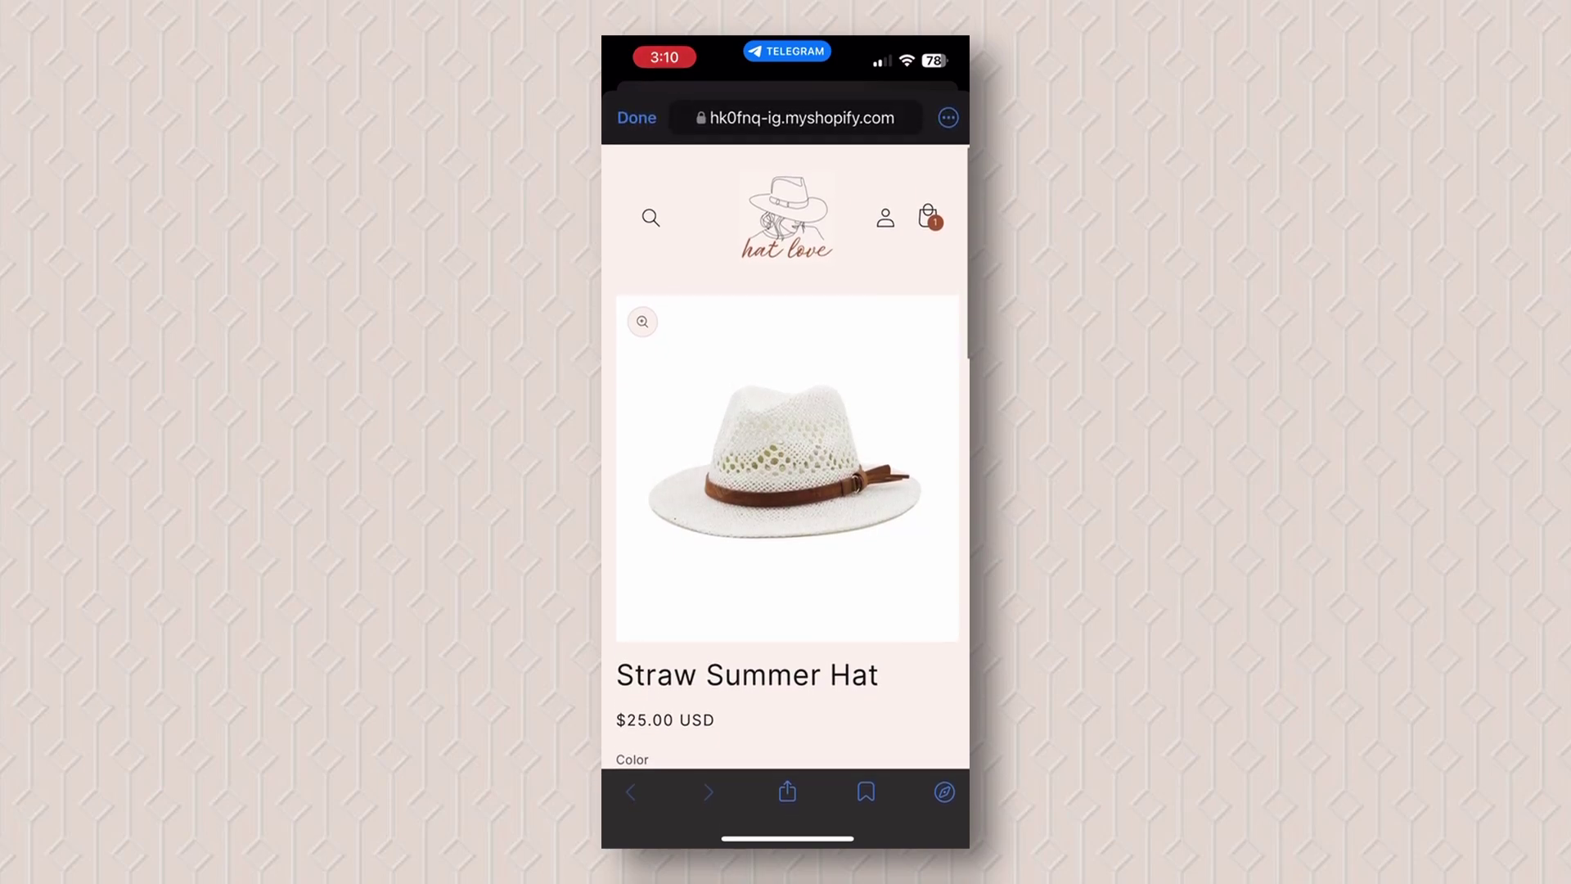
click(786, 467)
scroll(785, 491, down, 2)
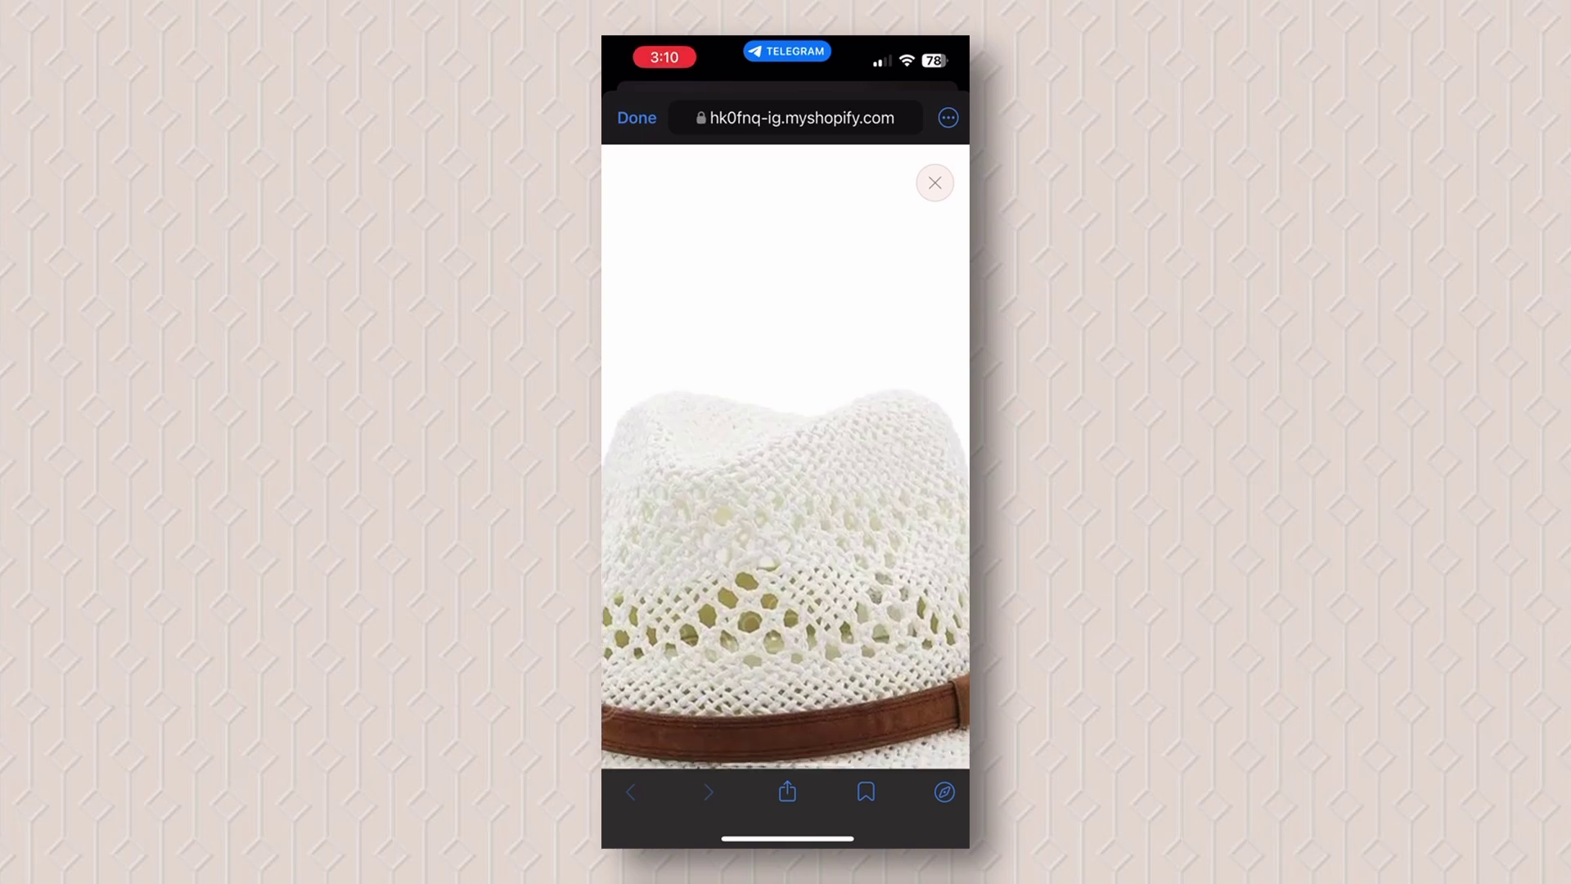
scroll(786, 459, down, 3)
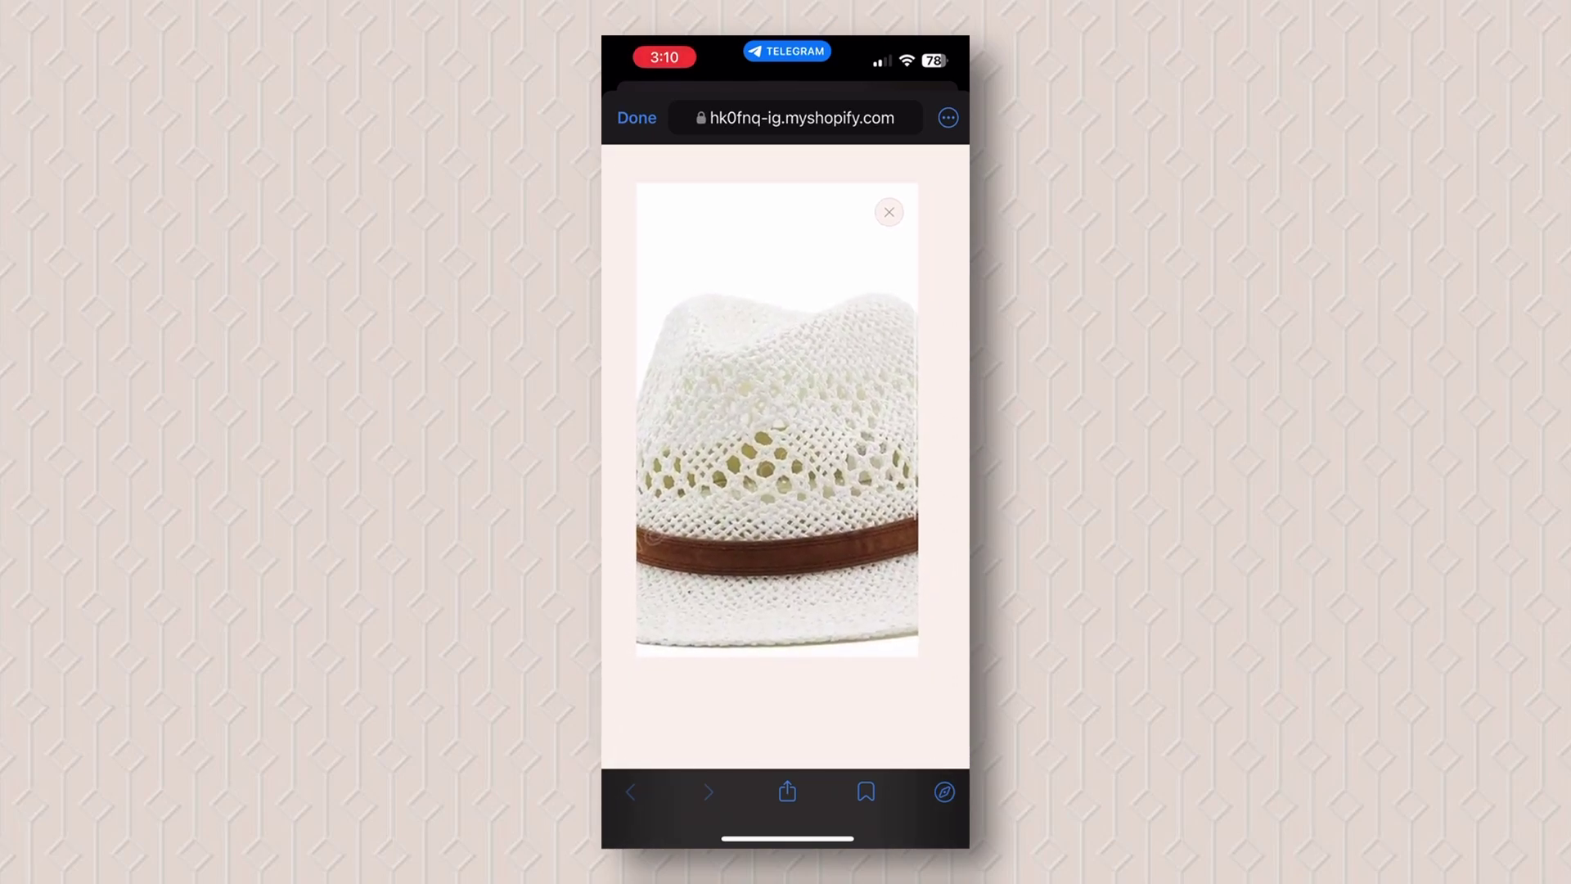
scroll(786, 459, up, 5)
scroll(786, 459, down, 2)
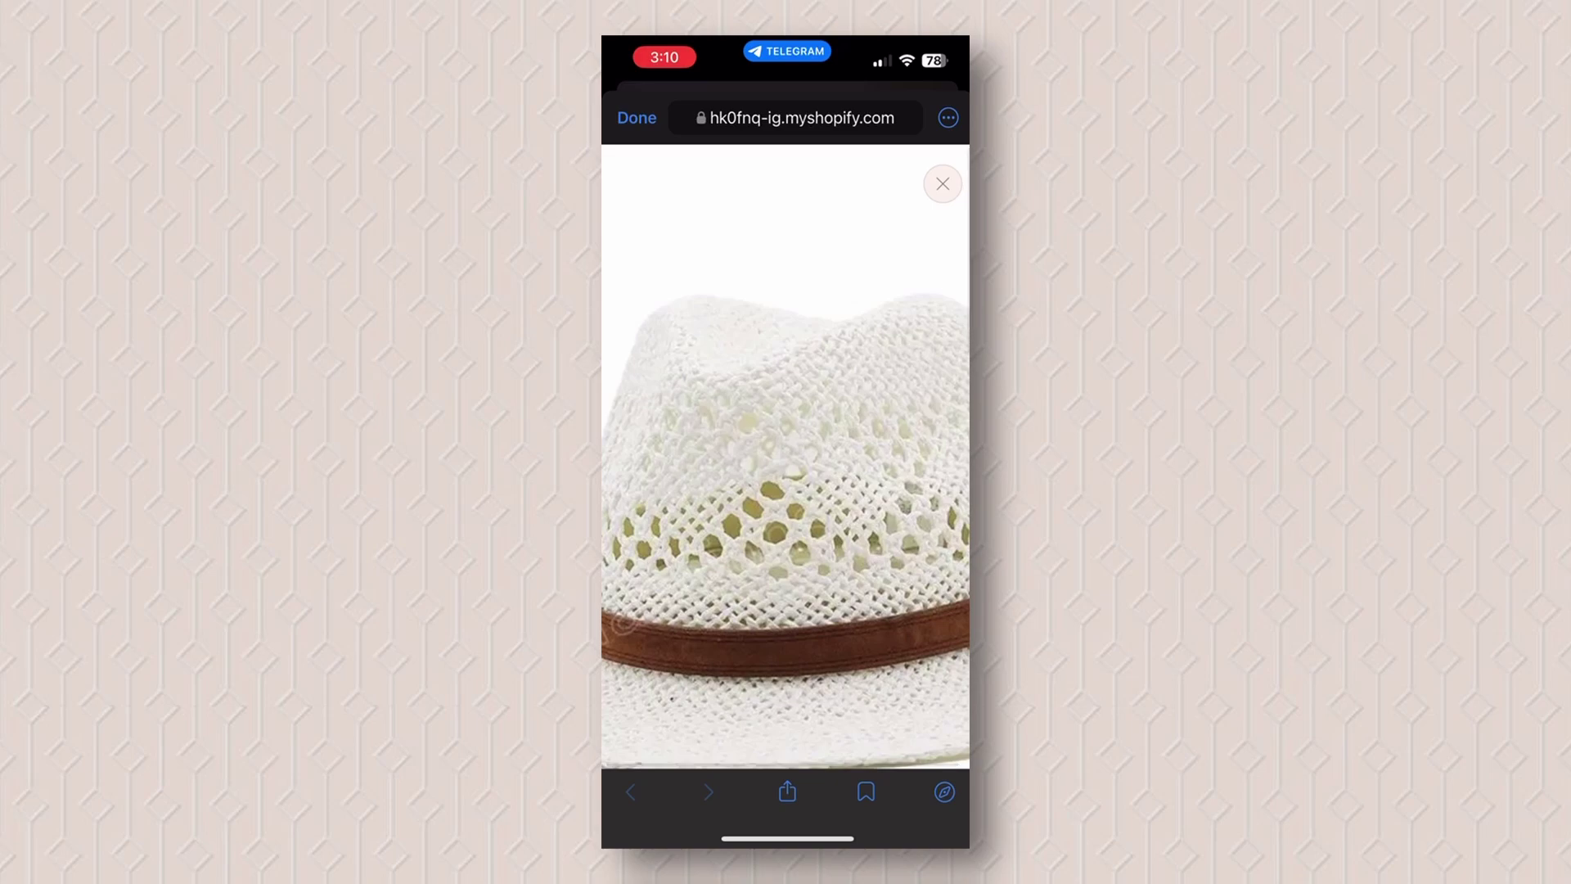
click(943, 183)
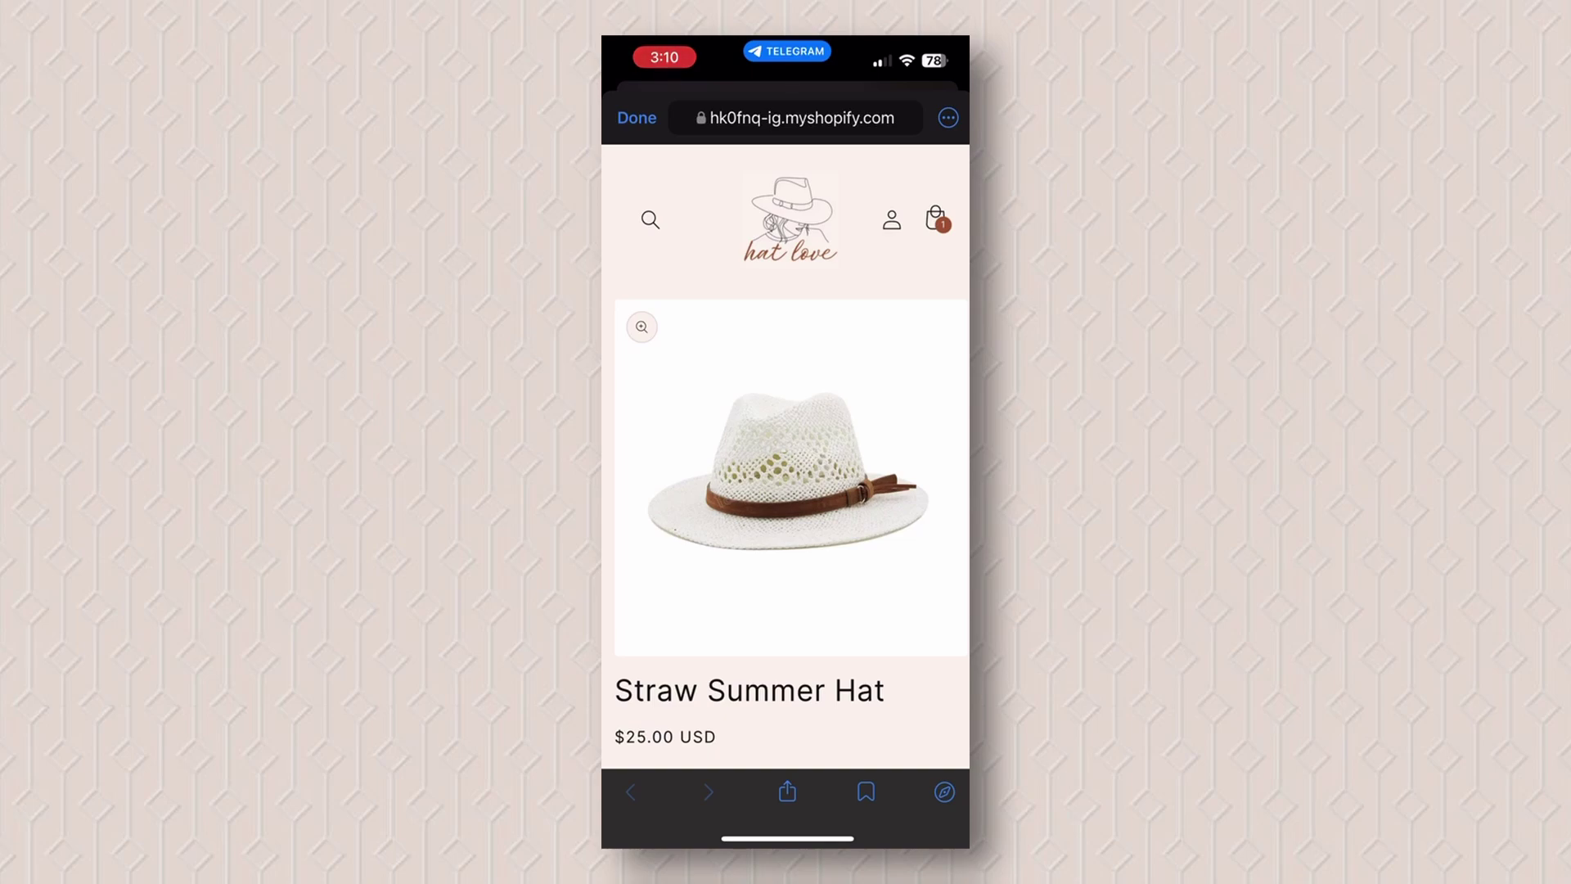
Step: Keep White in the Color dropdown and scroll down the product page to the footer
scroll(785, 458, down, 5)
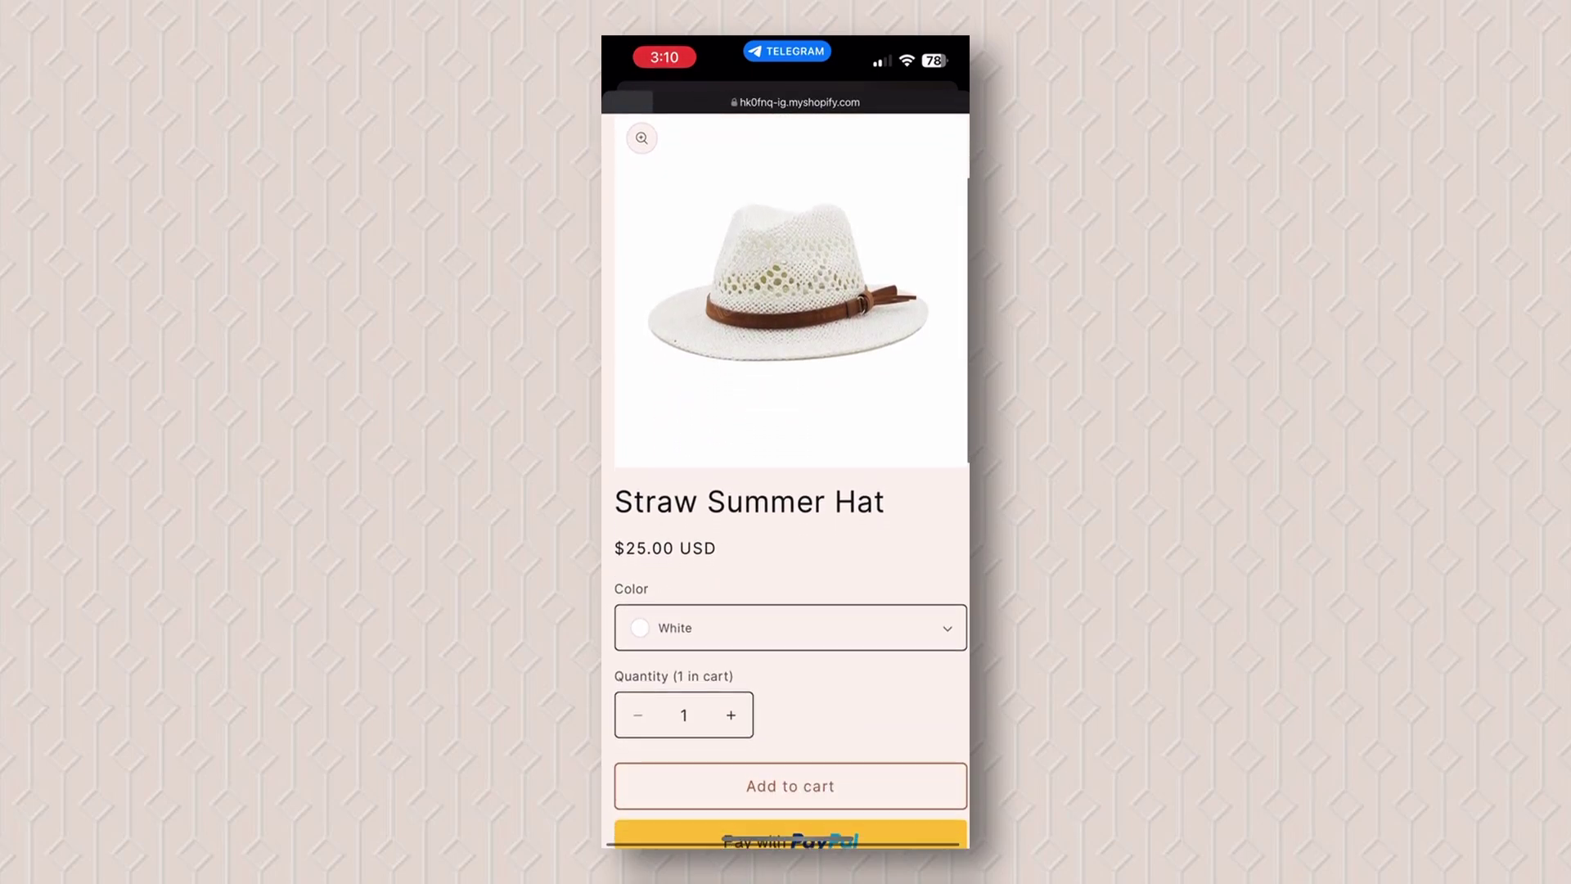
scroll(786, 459, down, 3)
scroll(786, 458, down, 1)
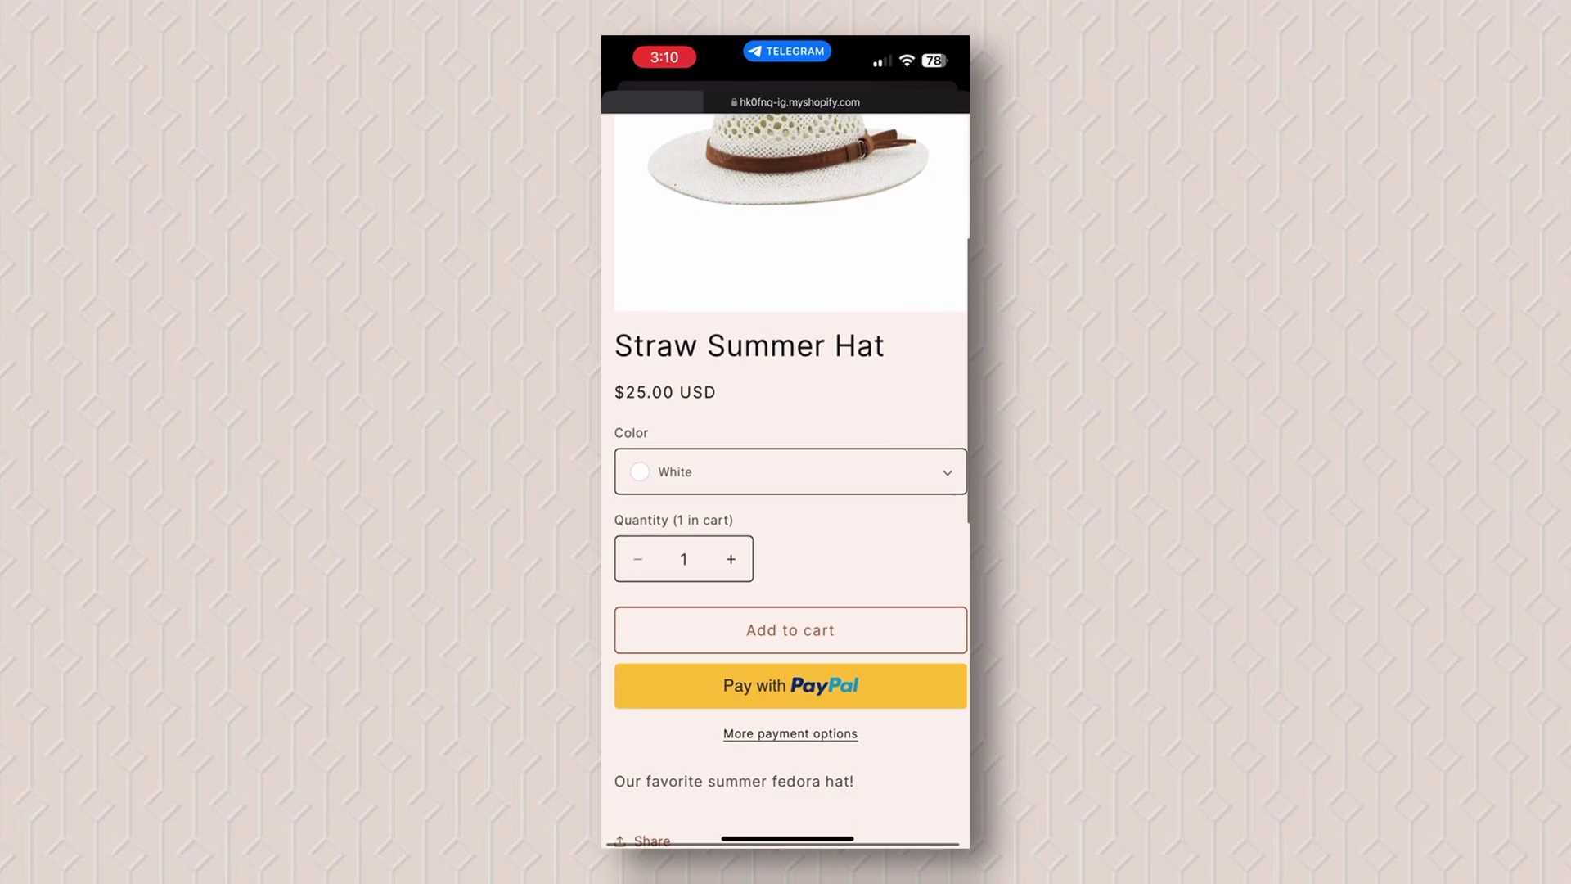
click(791, 471)
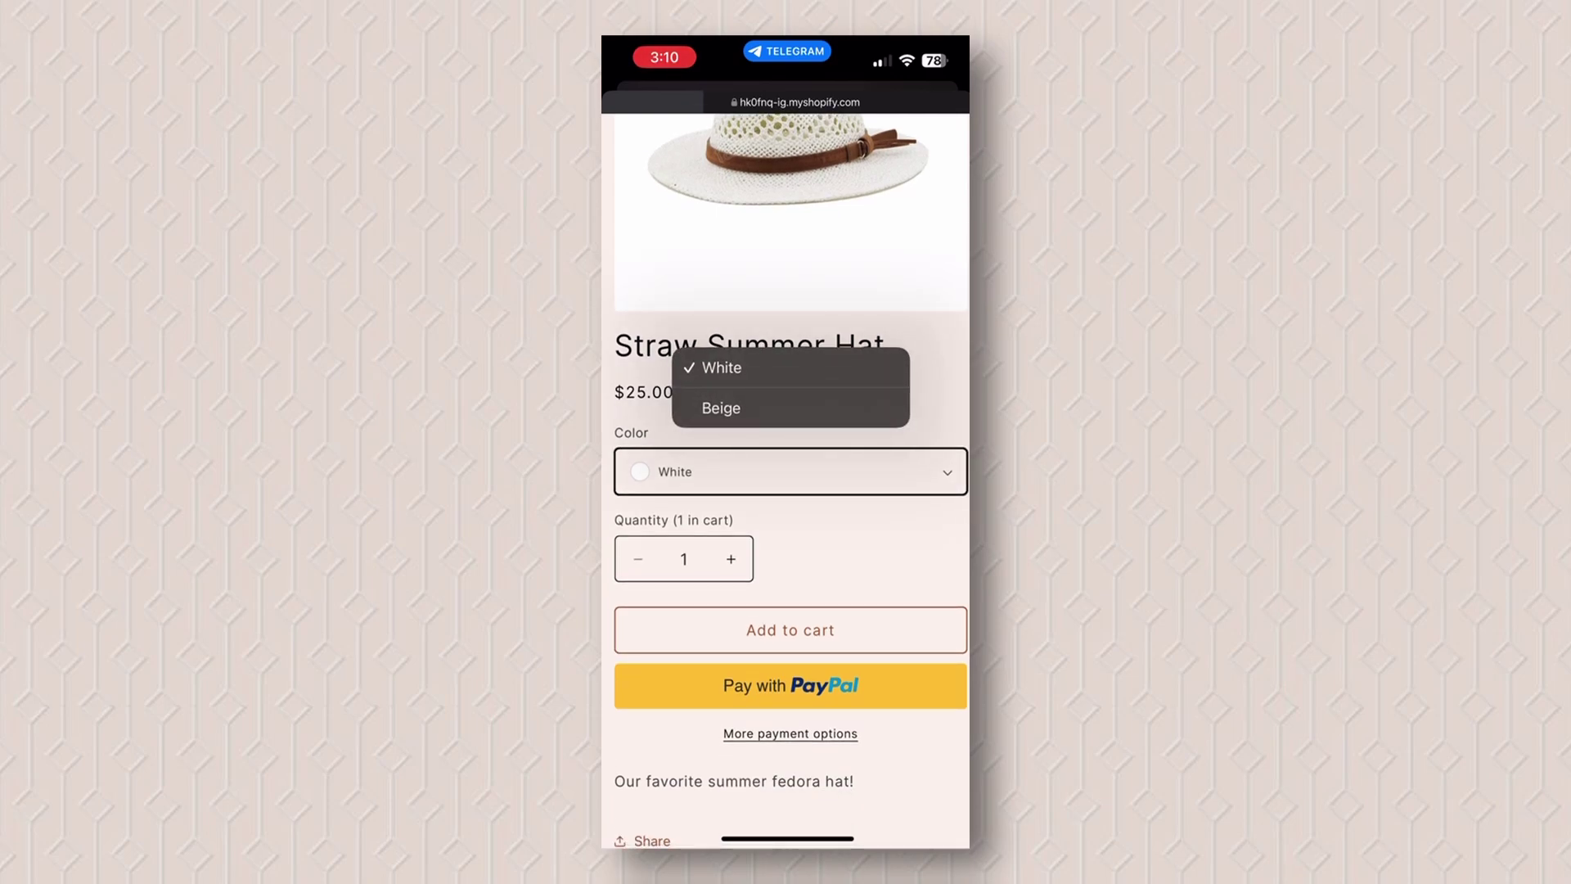
click(720, 365)
scroll(785, 470, down, 2)
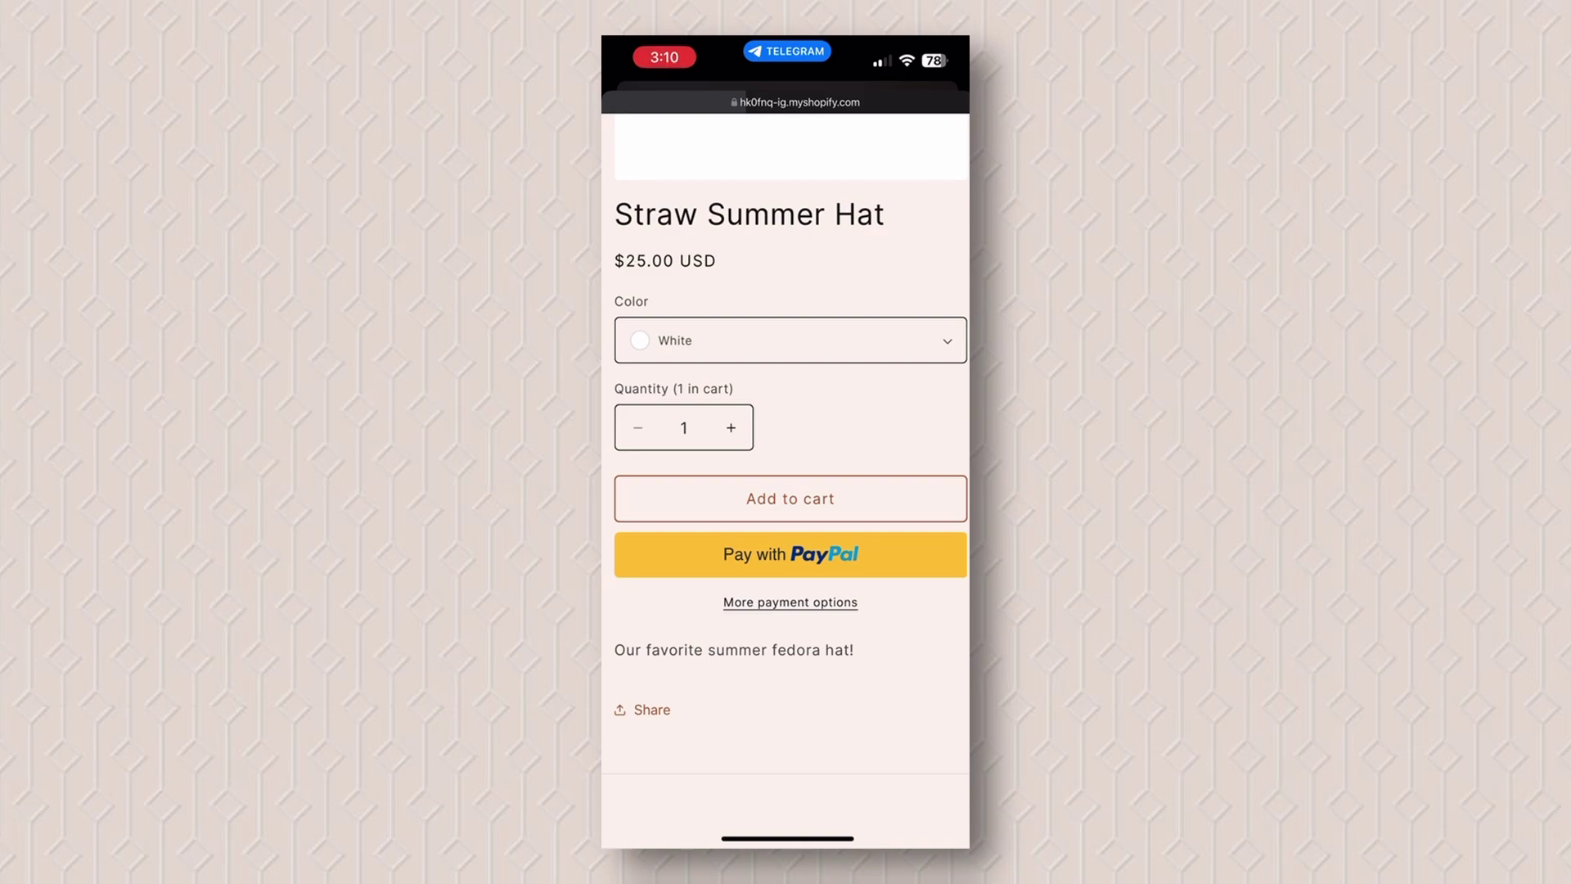
scroll(786, 471, down, 5)
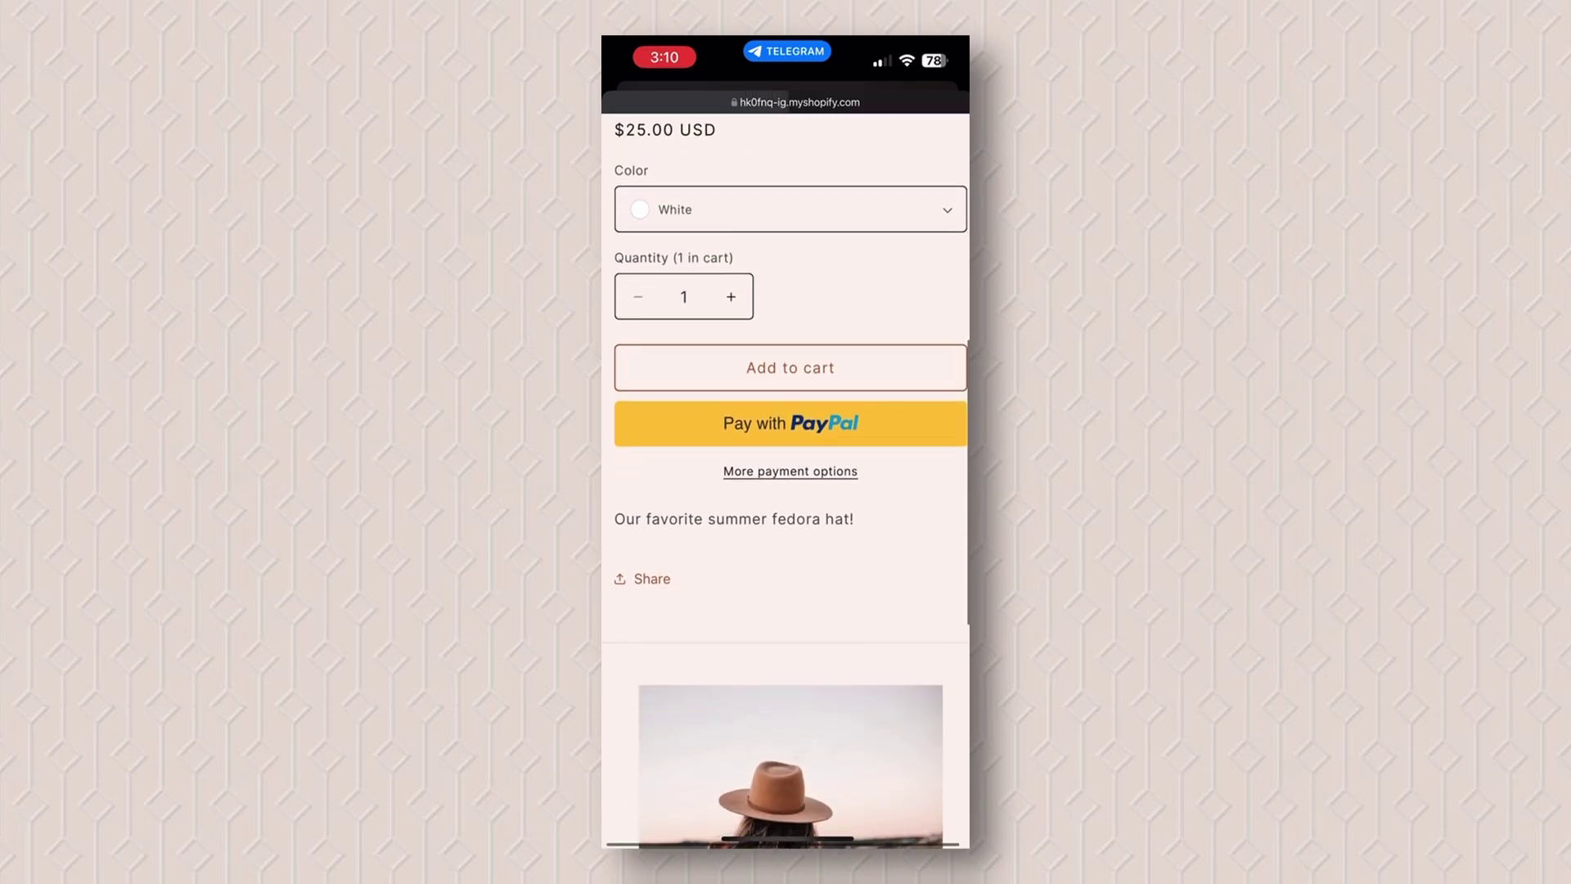
scroll(786, 470, down, 5)
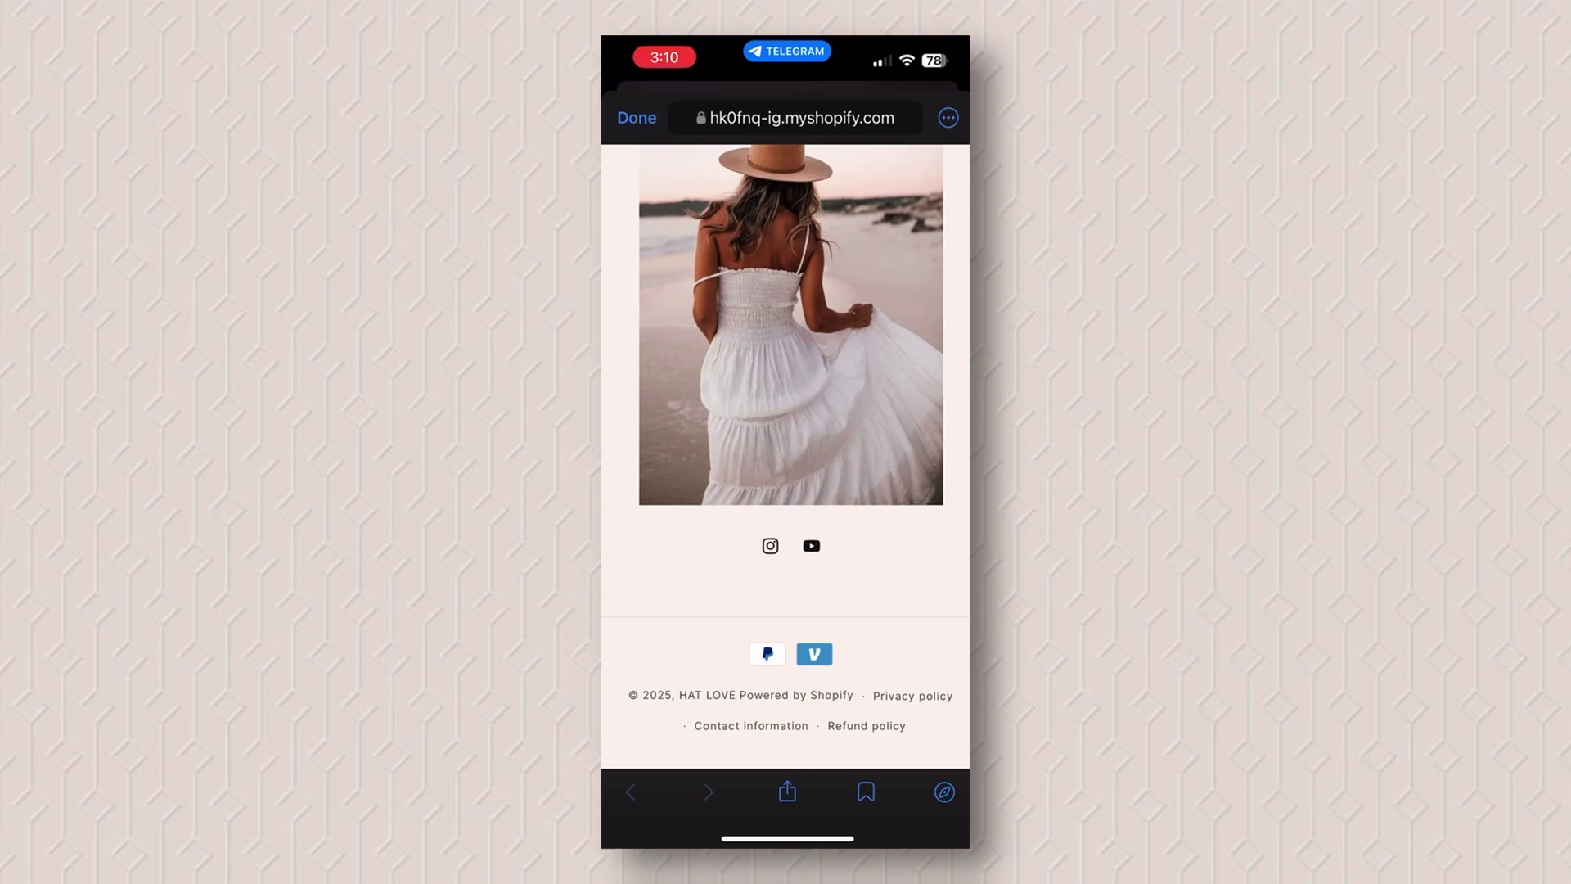
scroll(786, 458, up, 15)
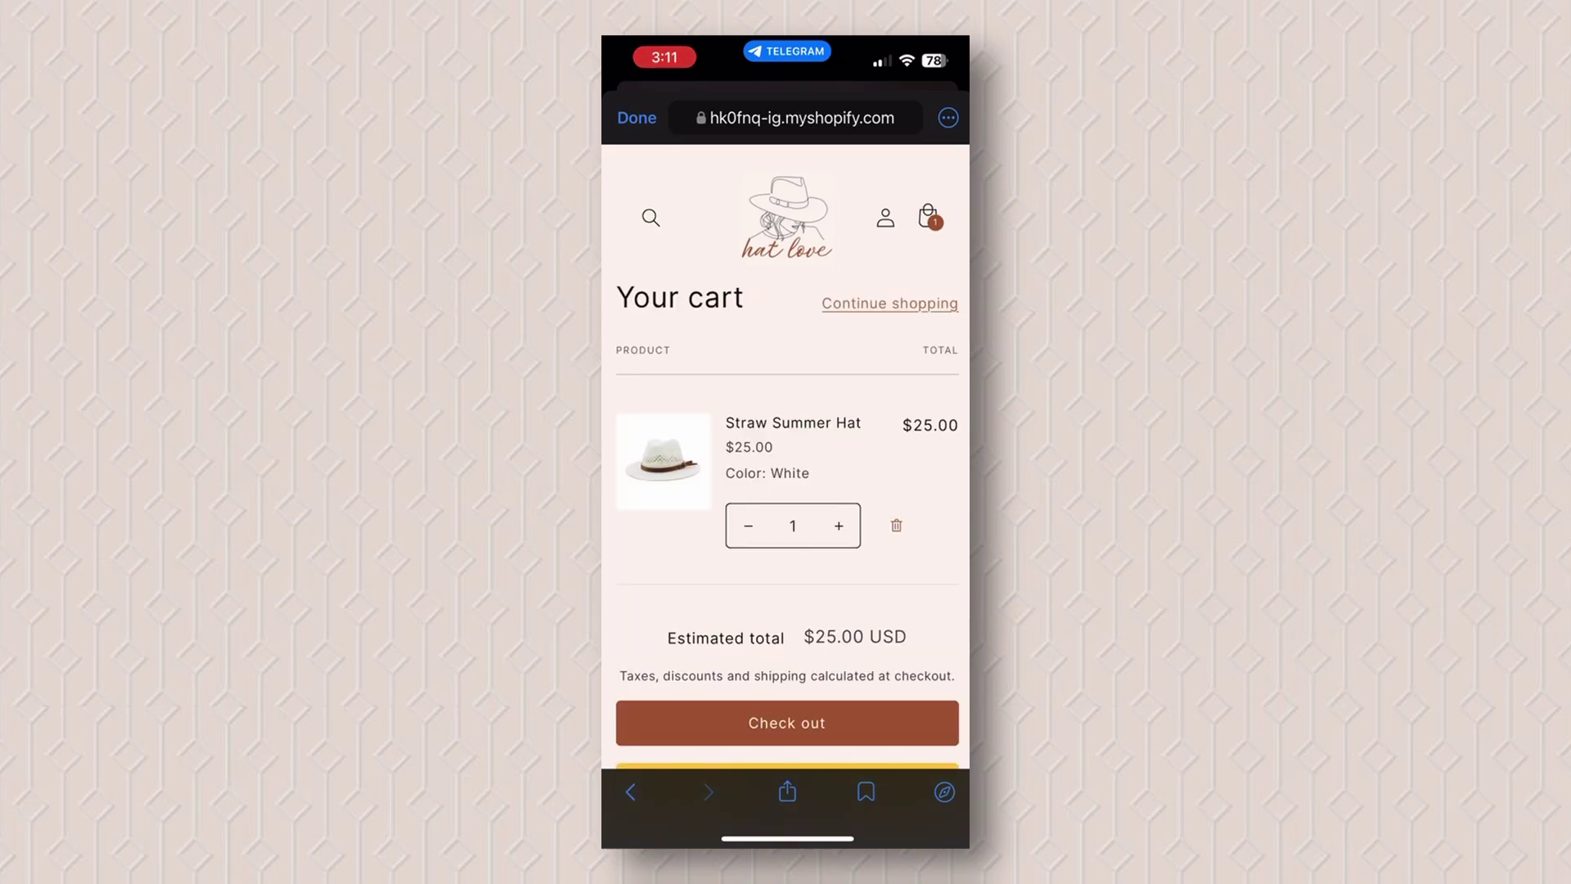
Step: Check out the $25.00 Straw Summer Hat and review the delivery, PayPal payment and order summary
scroll(786, 466, down, 2)
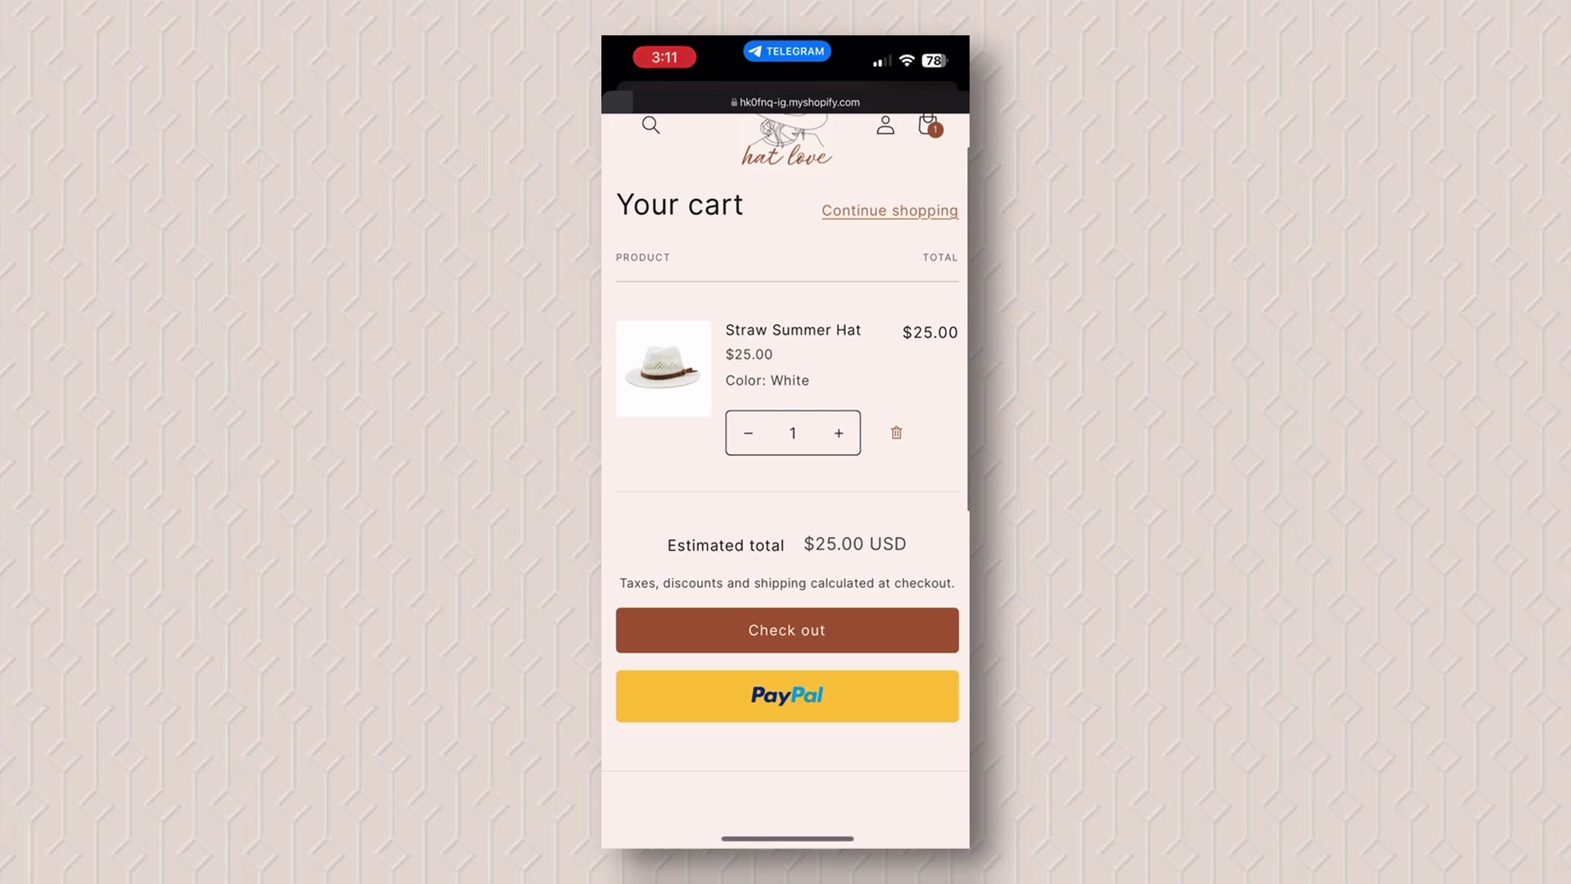
click(788, 633)
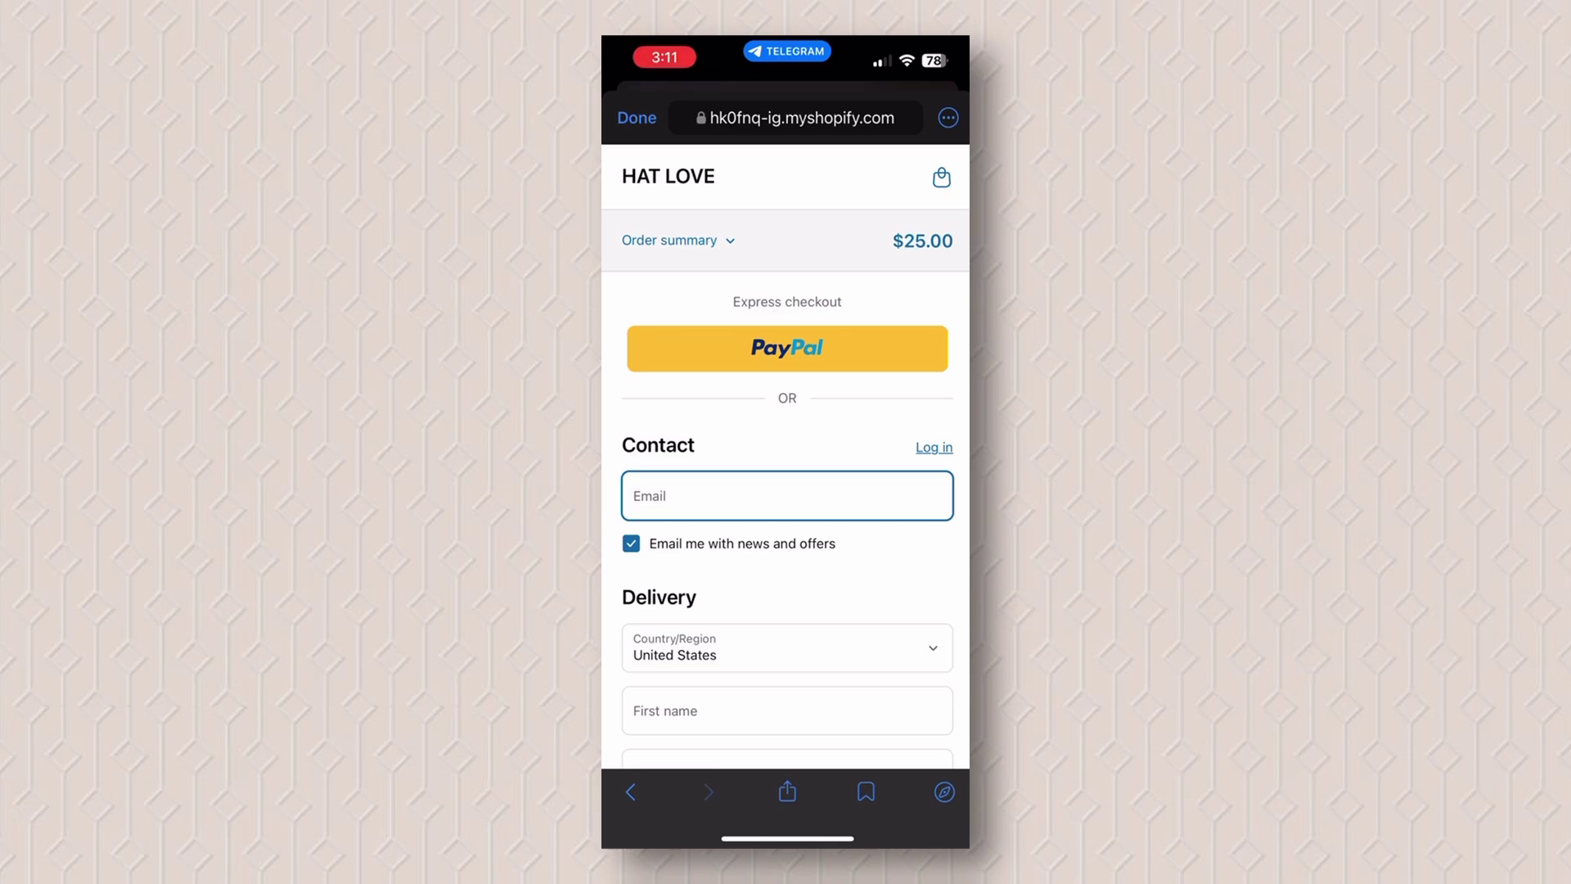
scroll(786, 471, down, 5)
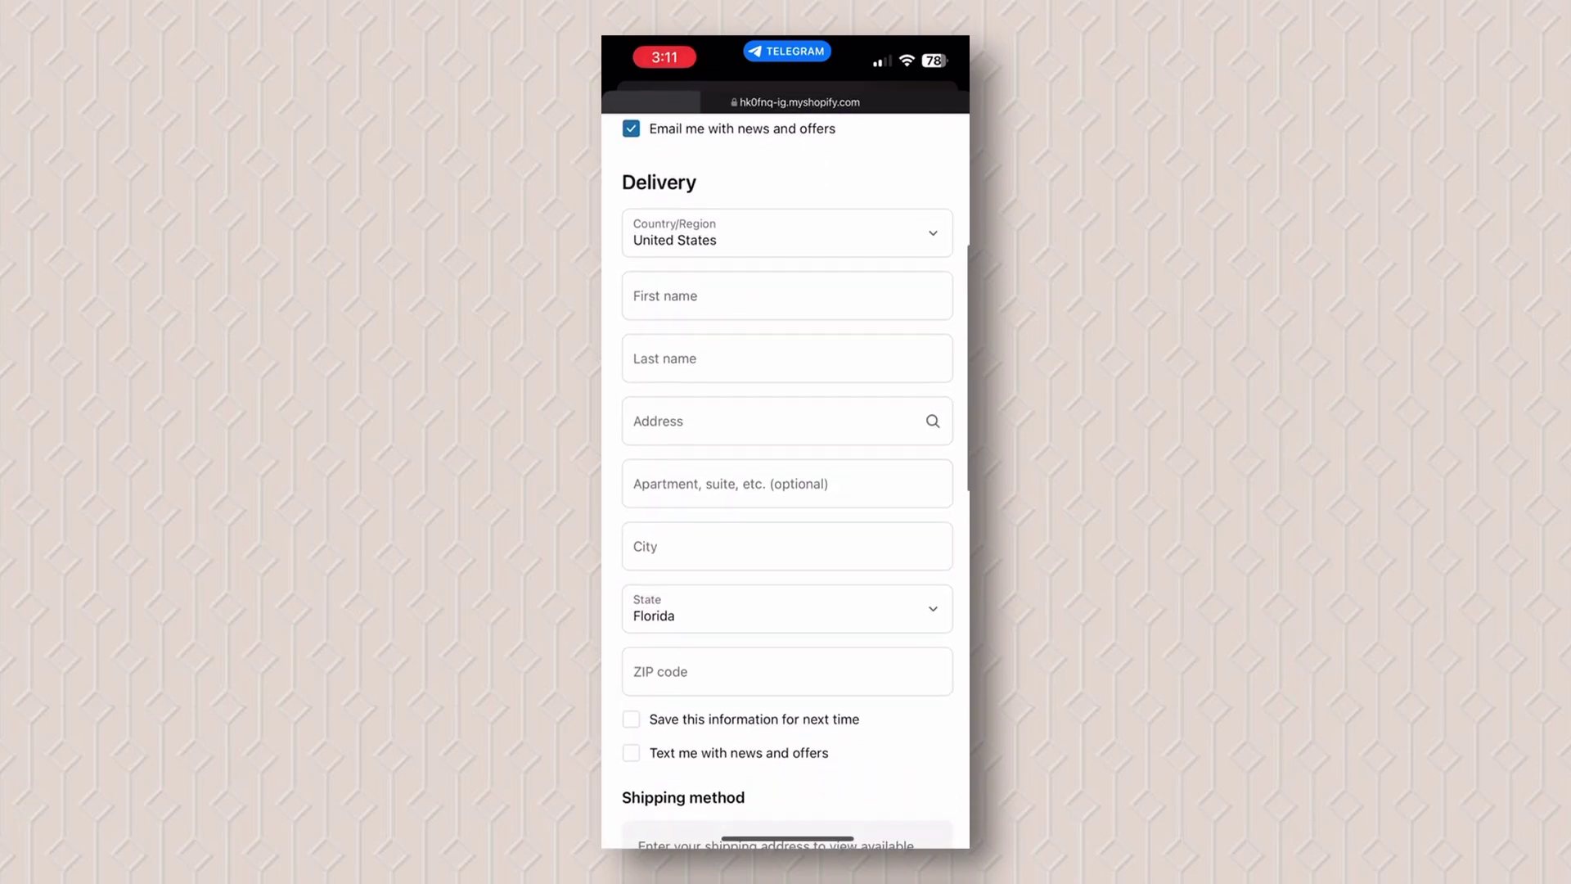
scroll(786, 471, down, 3)
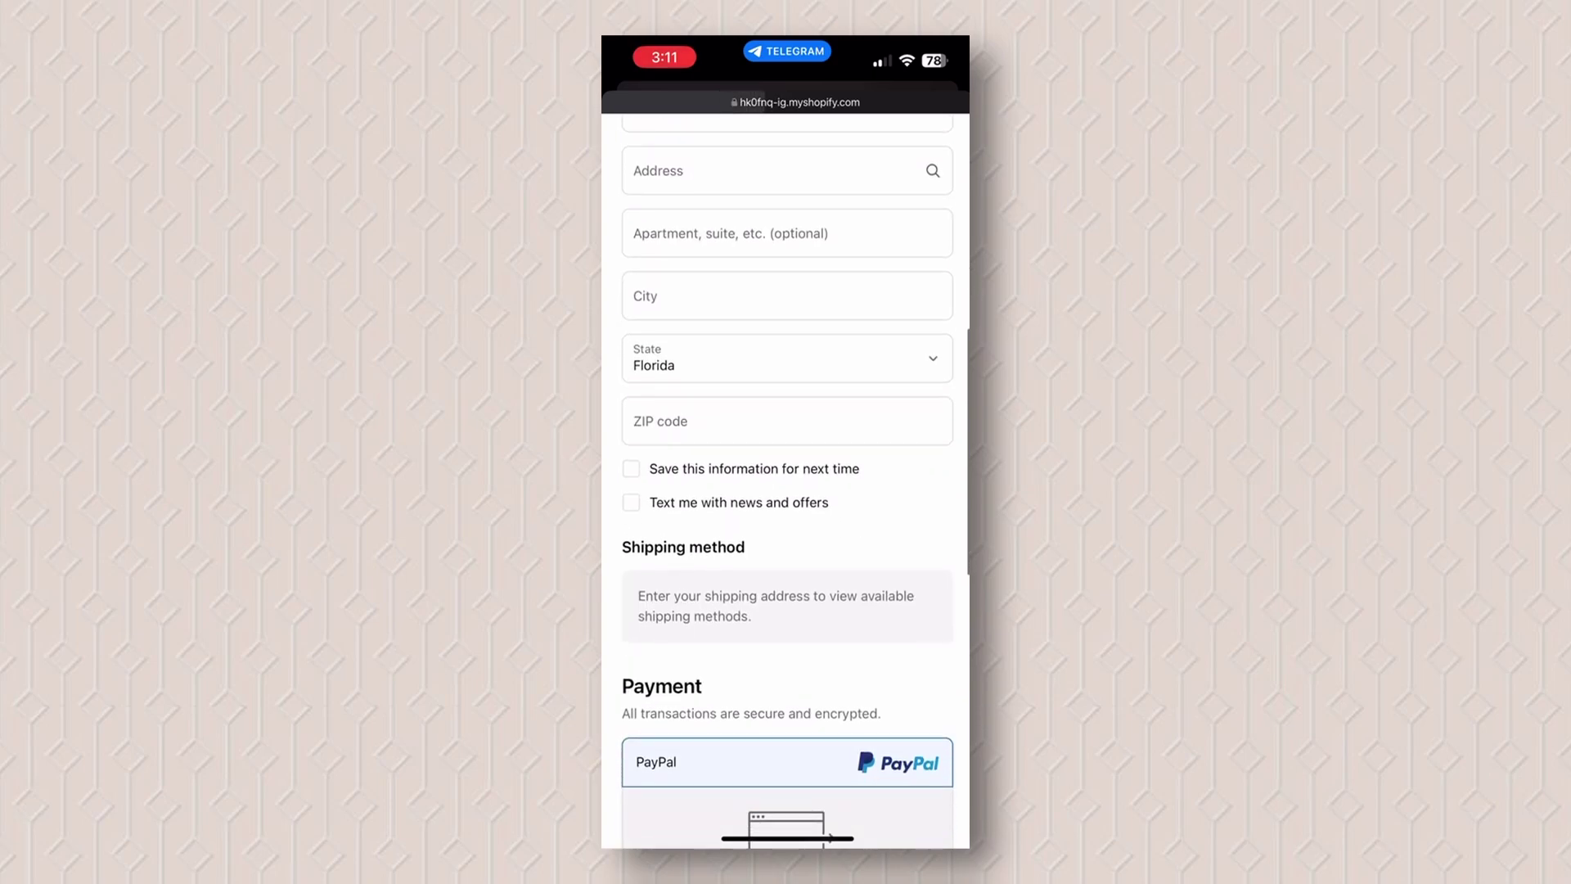
scroll(785, 470, down, 9)
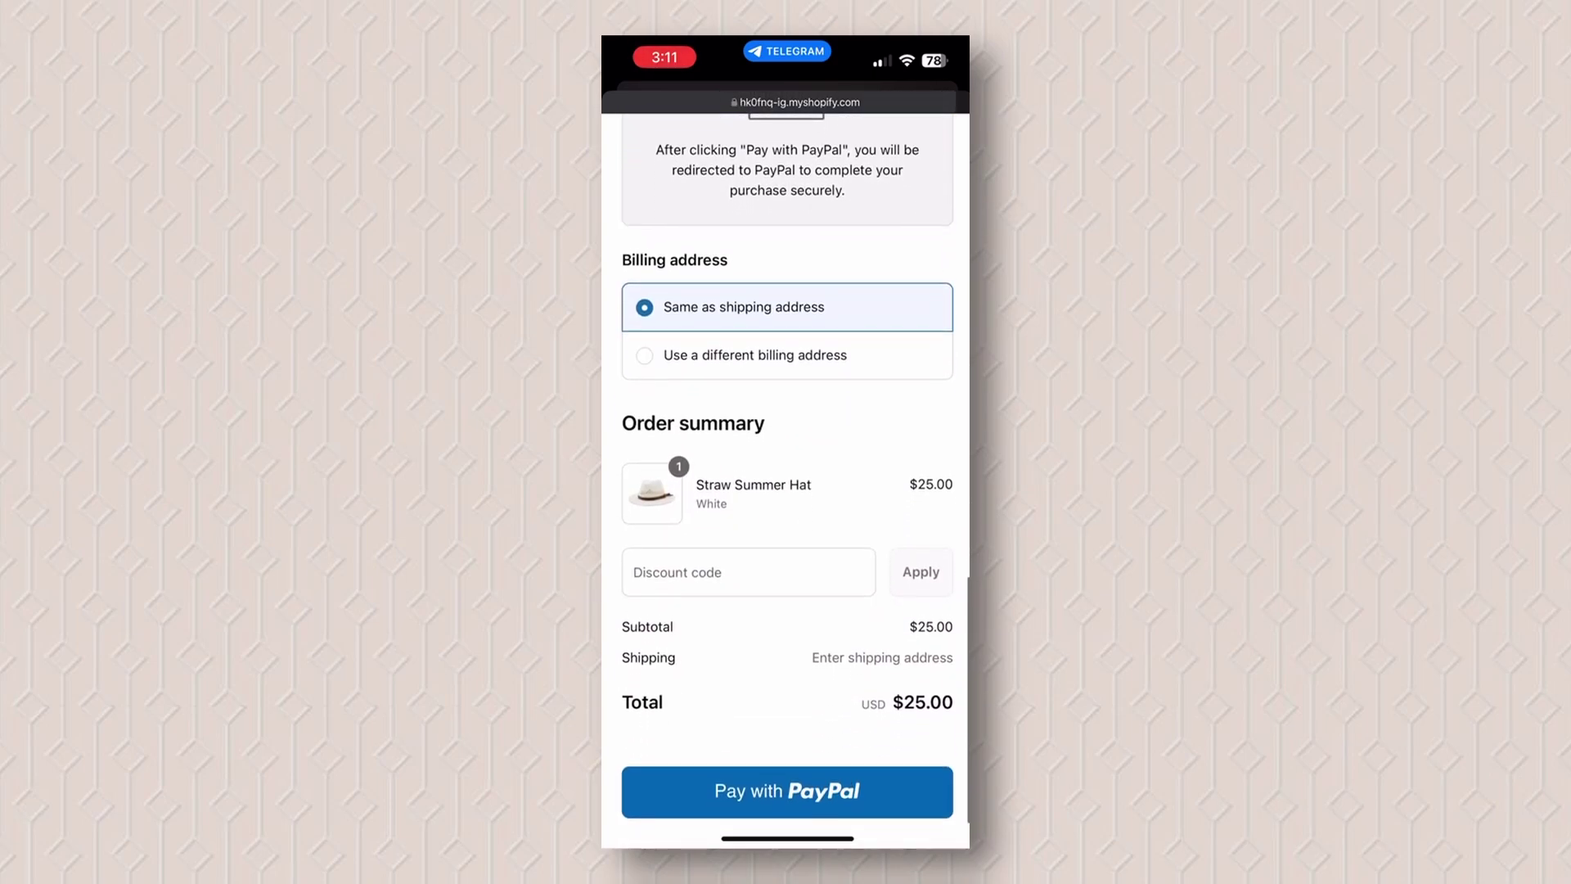
scroll(789, 471, down, 2)
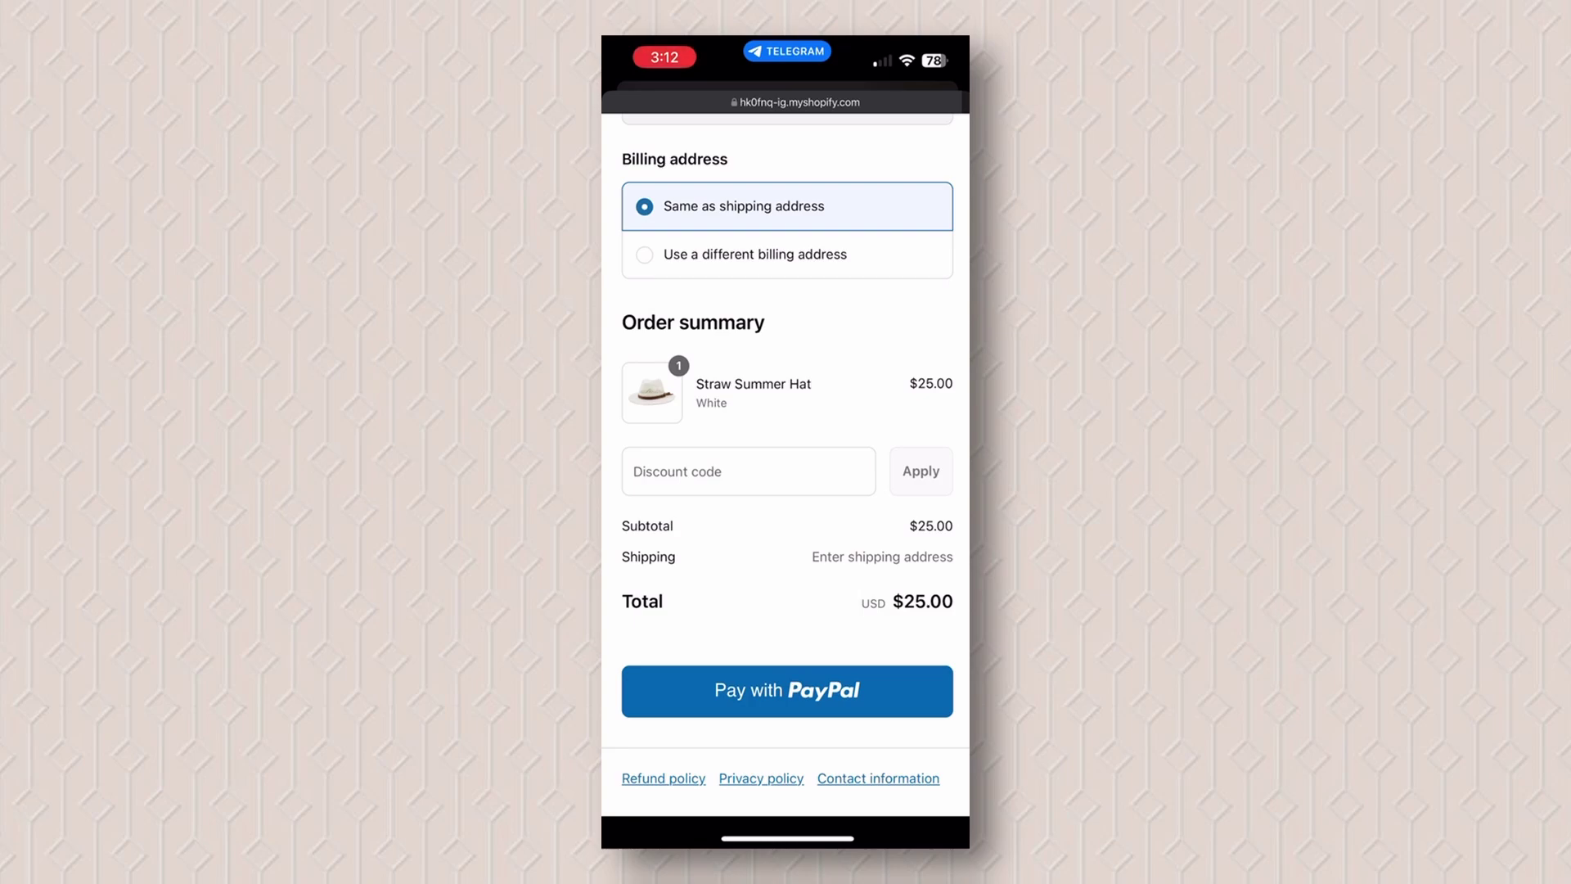
scroll(785, 458, up, 15)
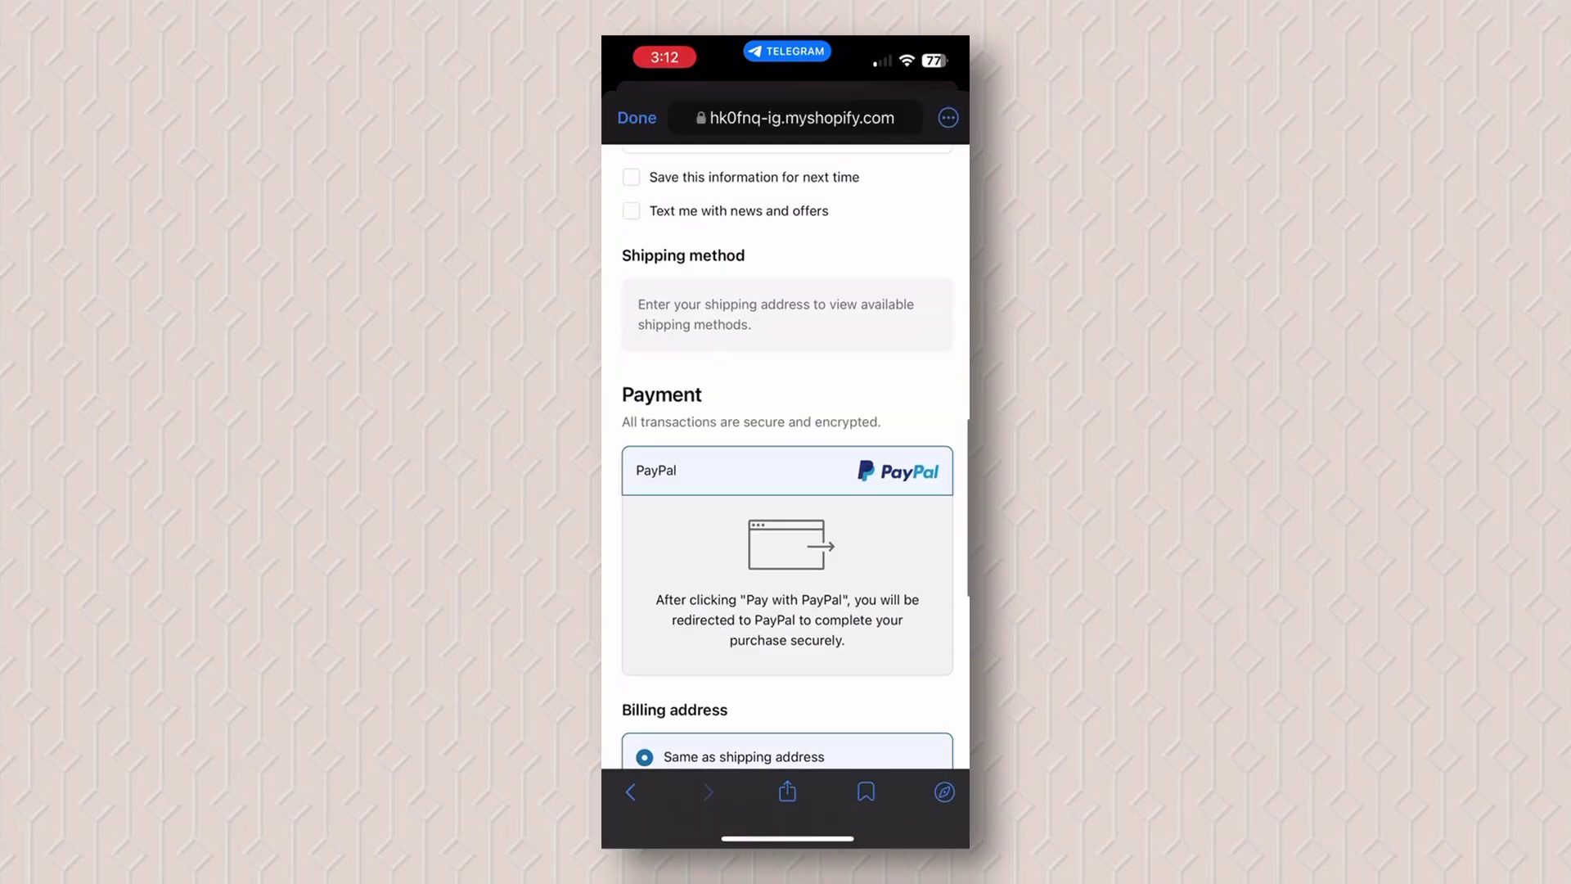